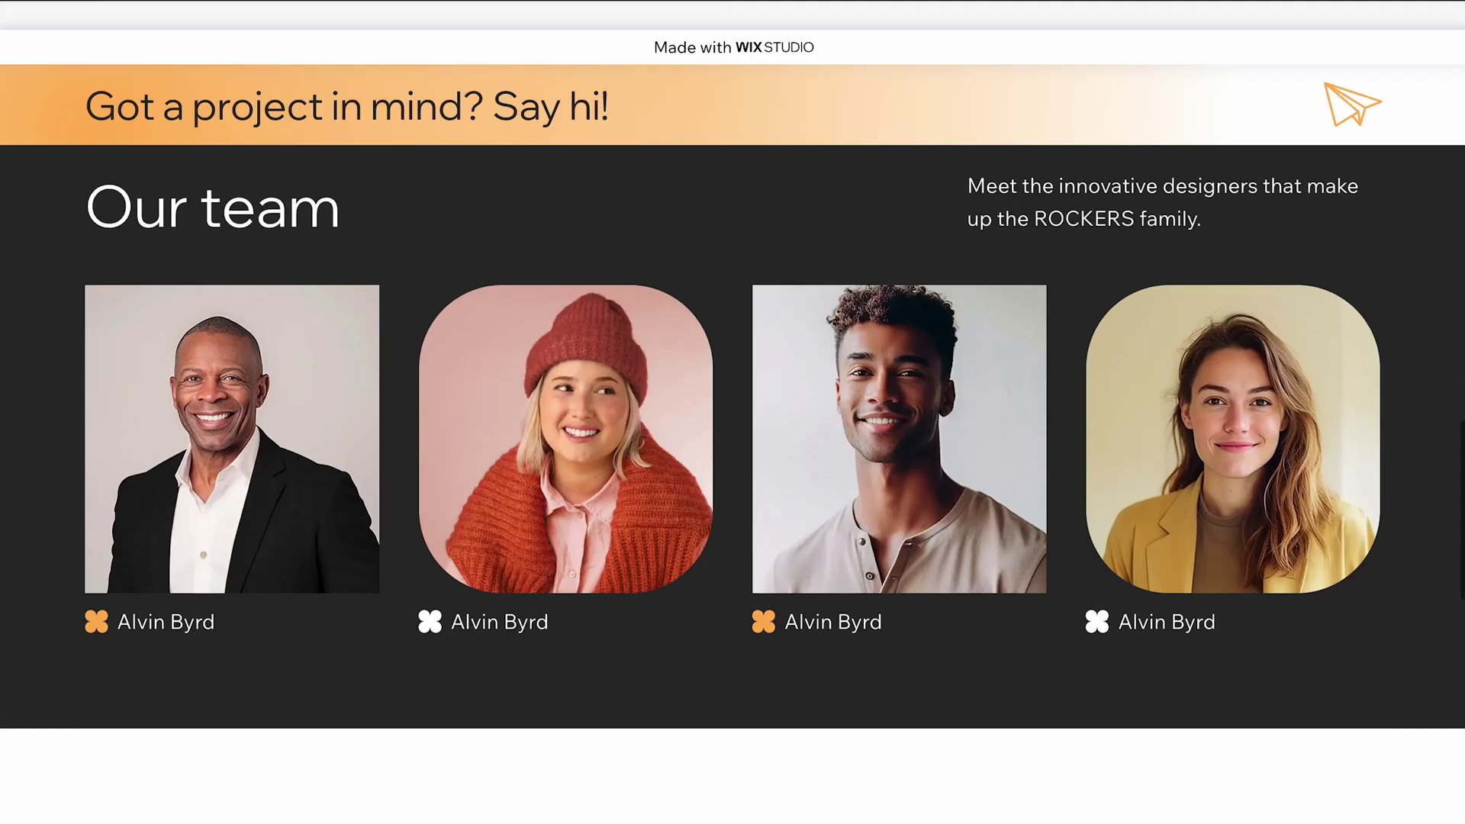
Look through the ROCKERS homepage previews, examining the hero, the Who we are cards, the team section and the footer.
scroll(886, 583, "down", 2)
scroll(886, 583, "up", 4)
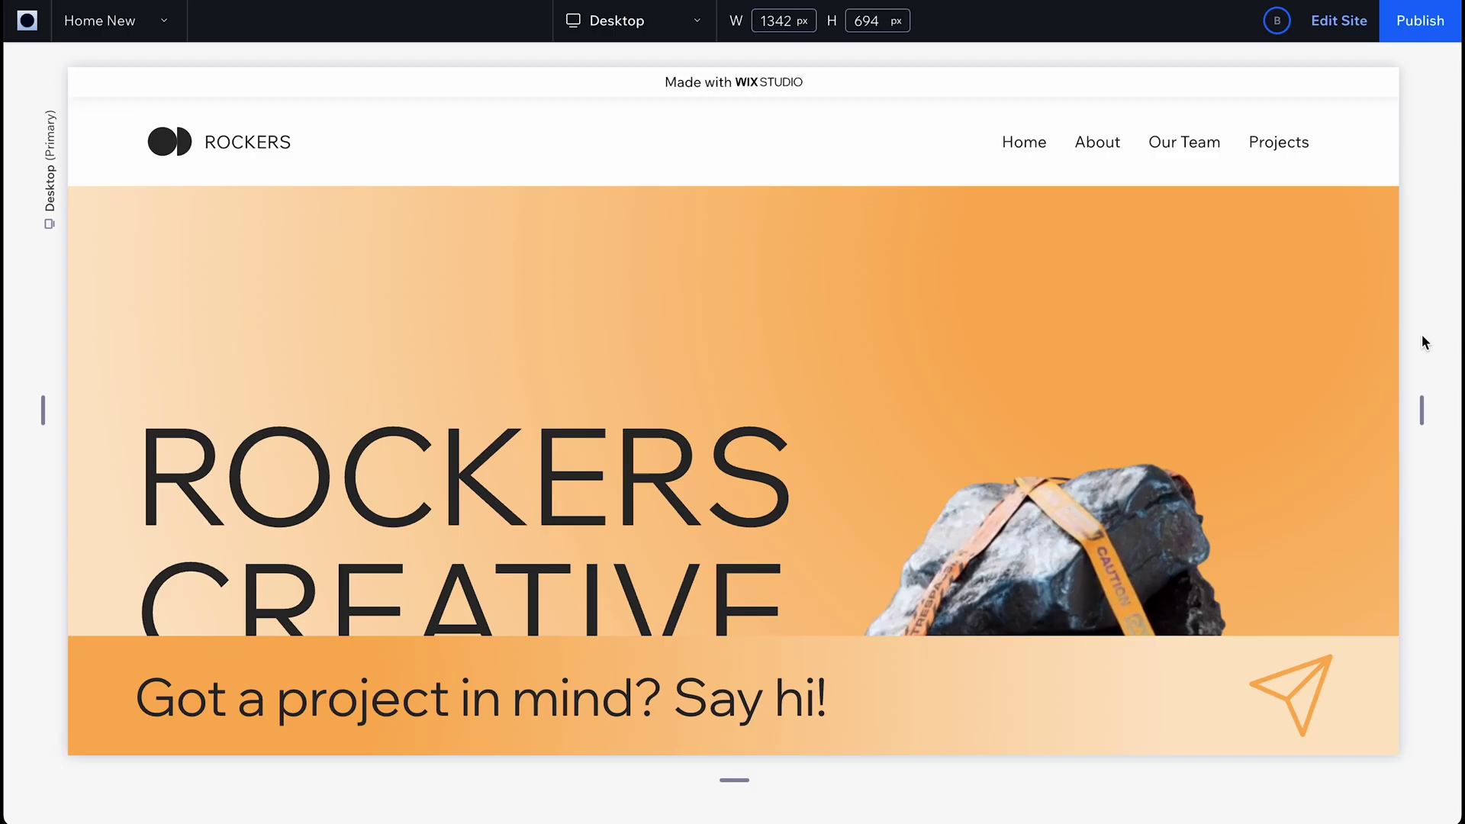
scroll(1358, 364, "down", 5)
scroll(1358, 364, "down", 10)
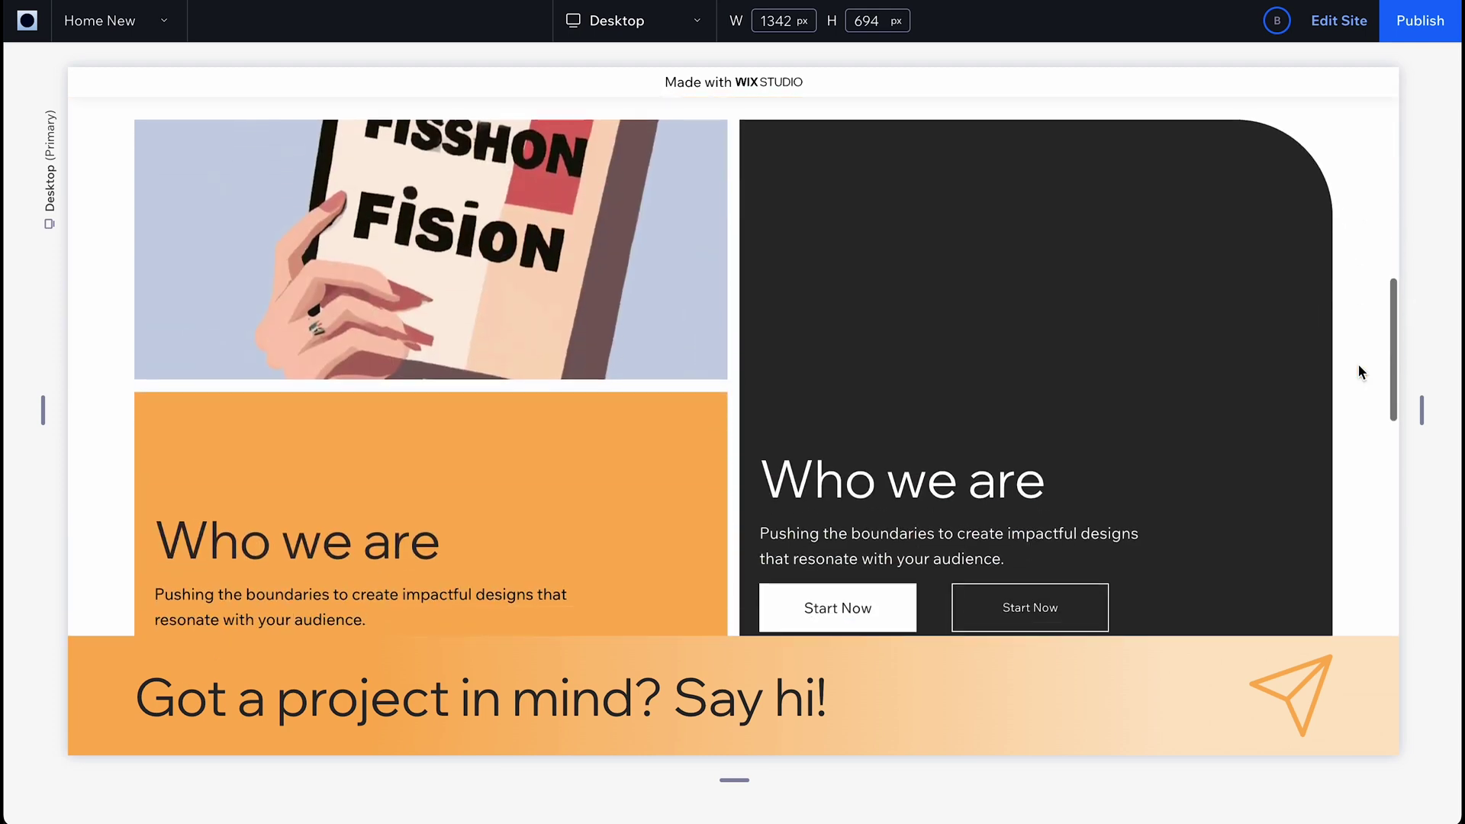
scroll(1358, 365, "down", 4)
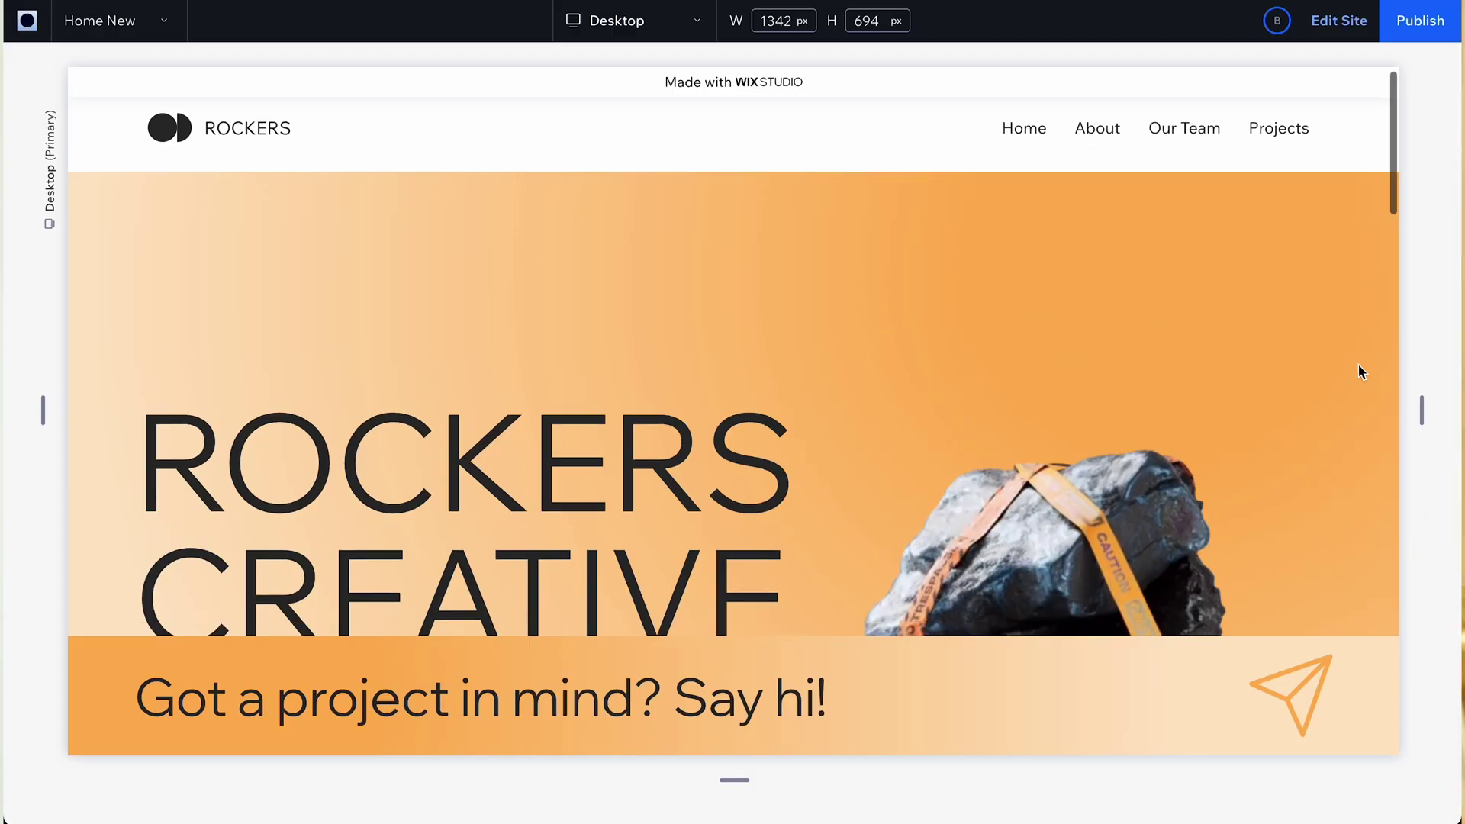
scroll(1360, 368, "down", 12)
scroll(1359, 371, "down", 15)
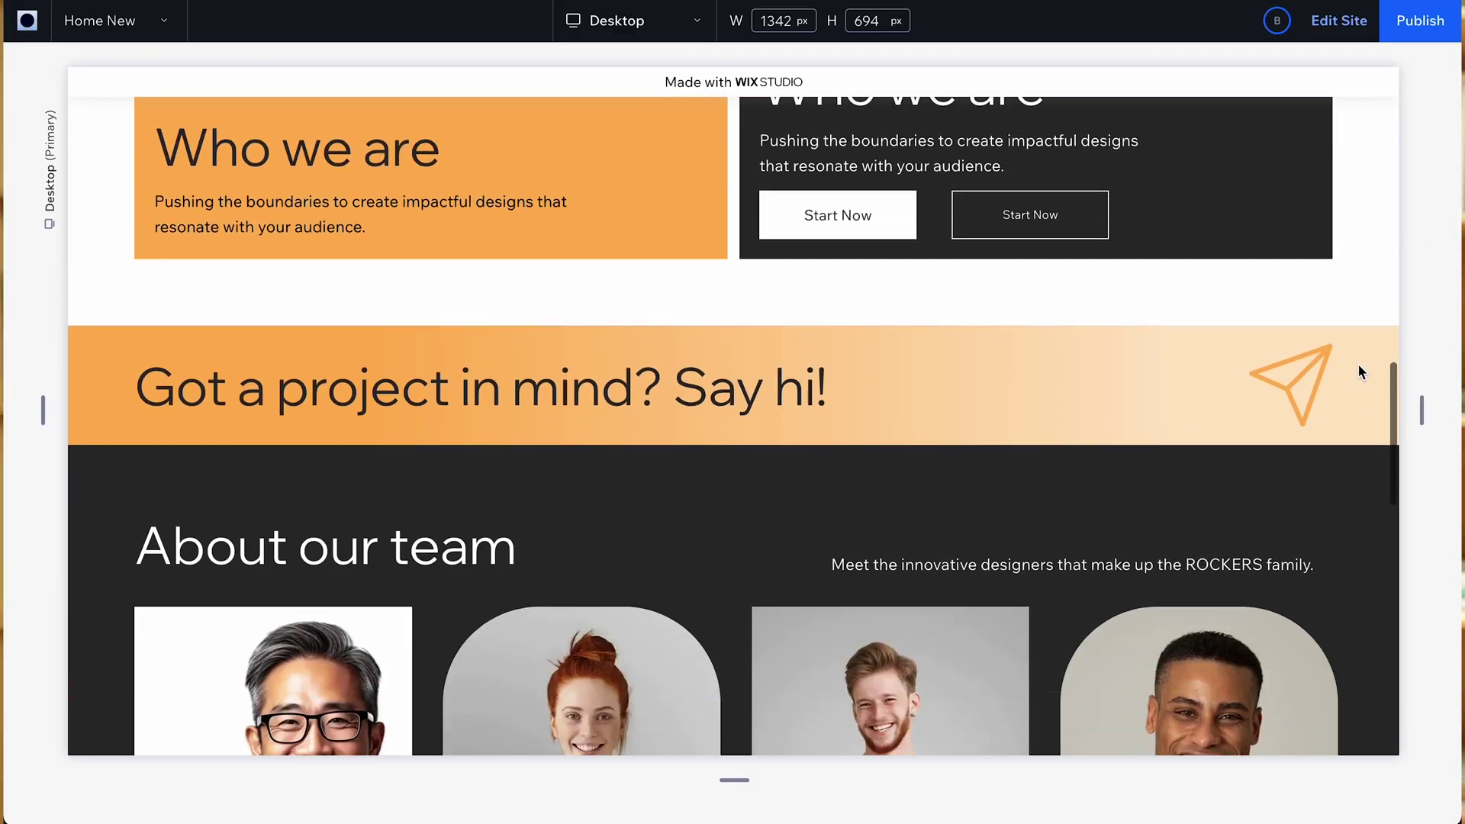
scroll(1358, 366, "down", 4)
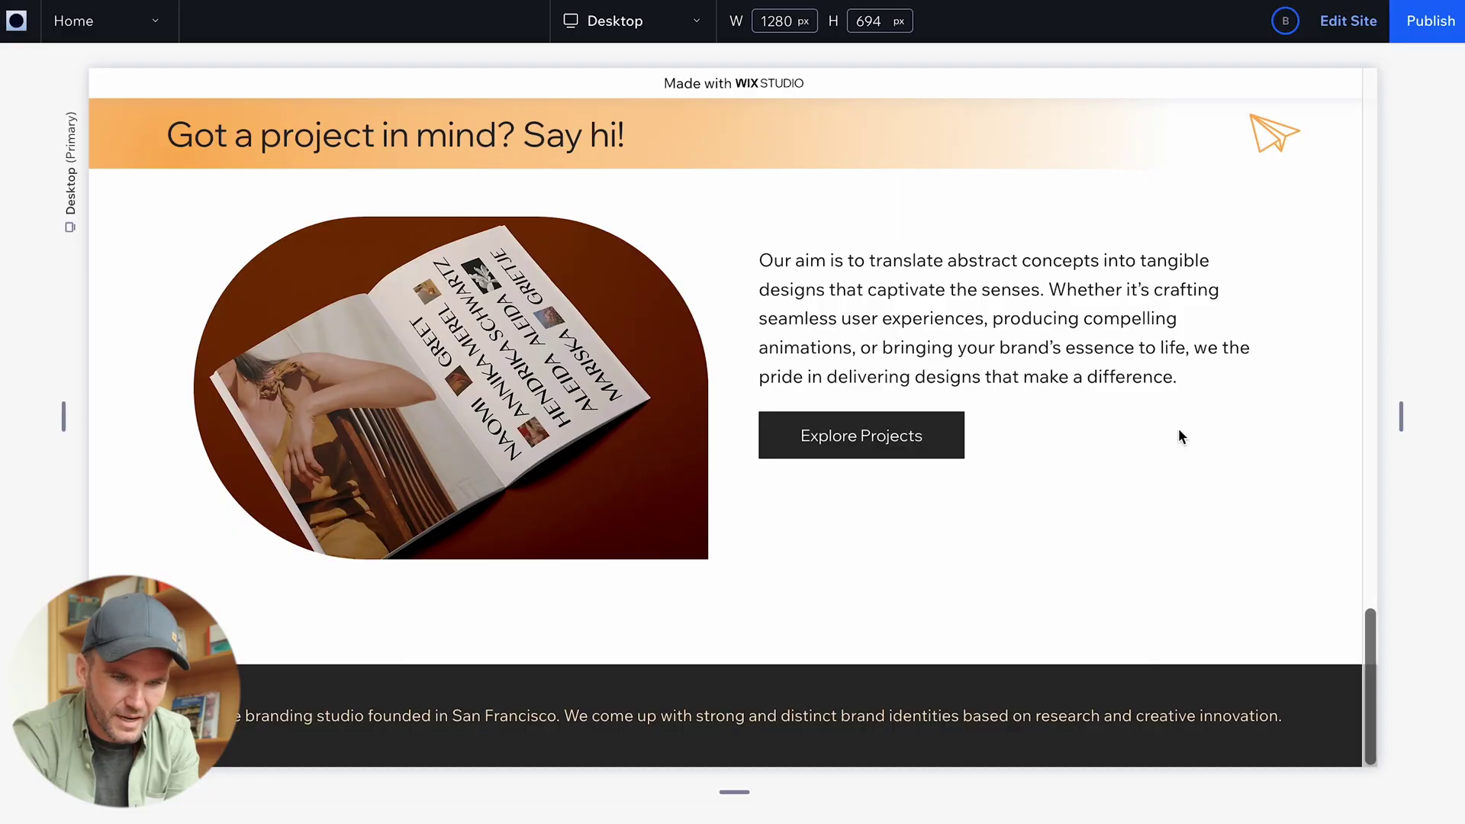
scroll(1181, 435, "up", 6)
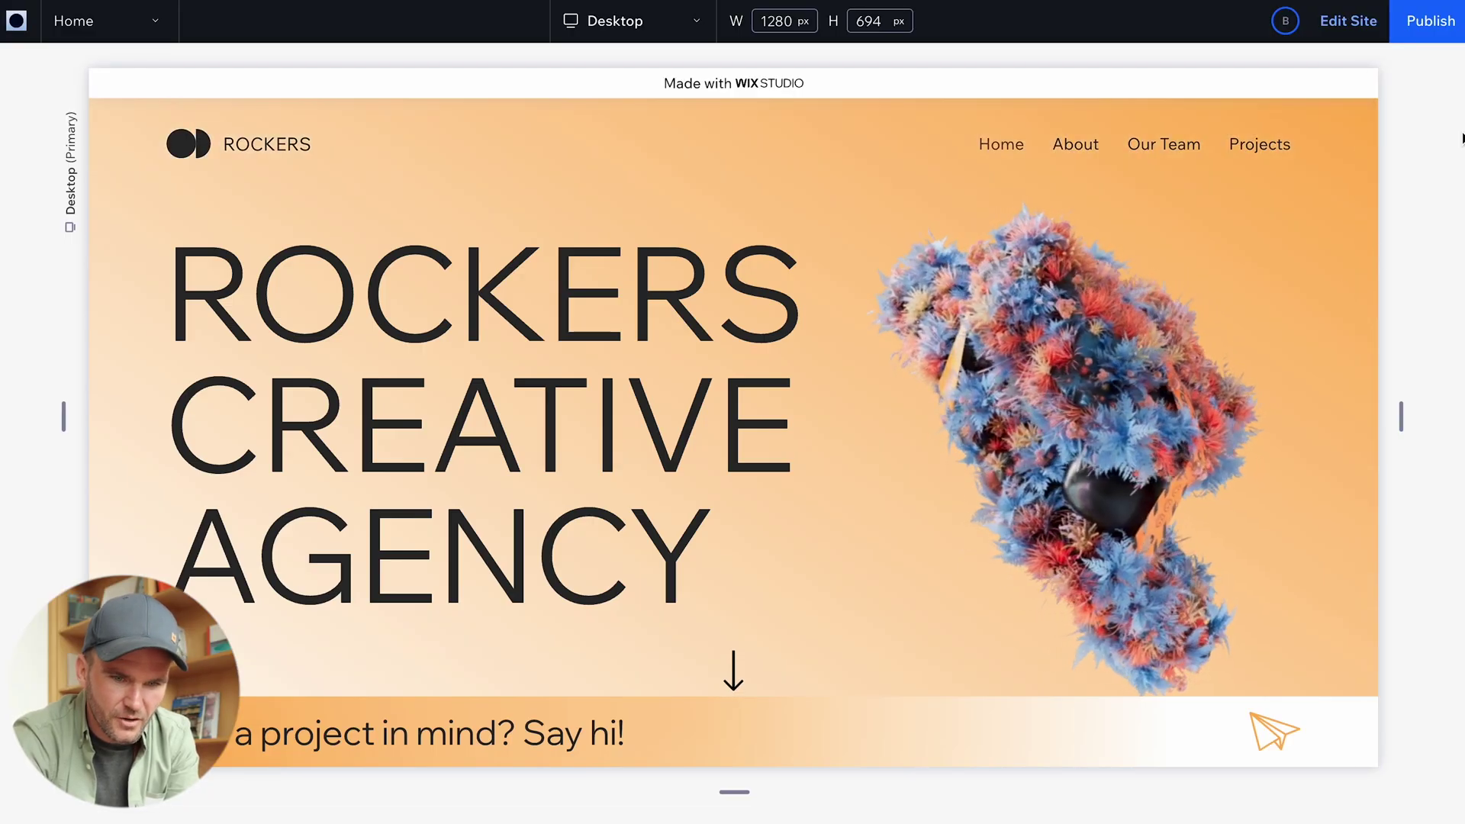
Return from the preview to editing the site and dismiss the publish prompt.
left_click(1363, 30)
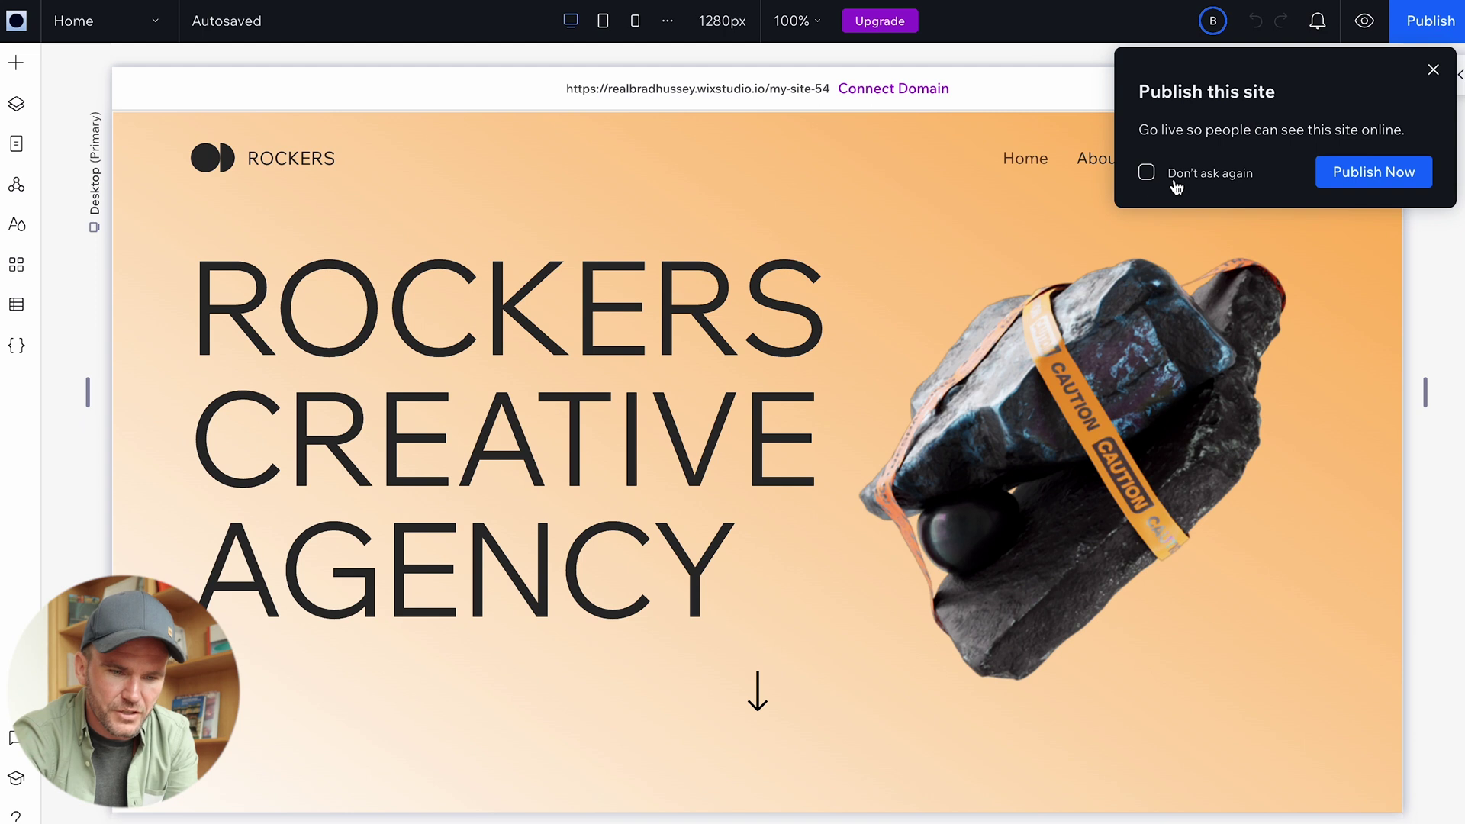
left_click(1434, 72)
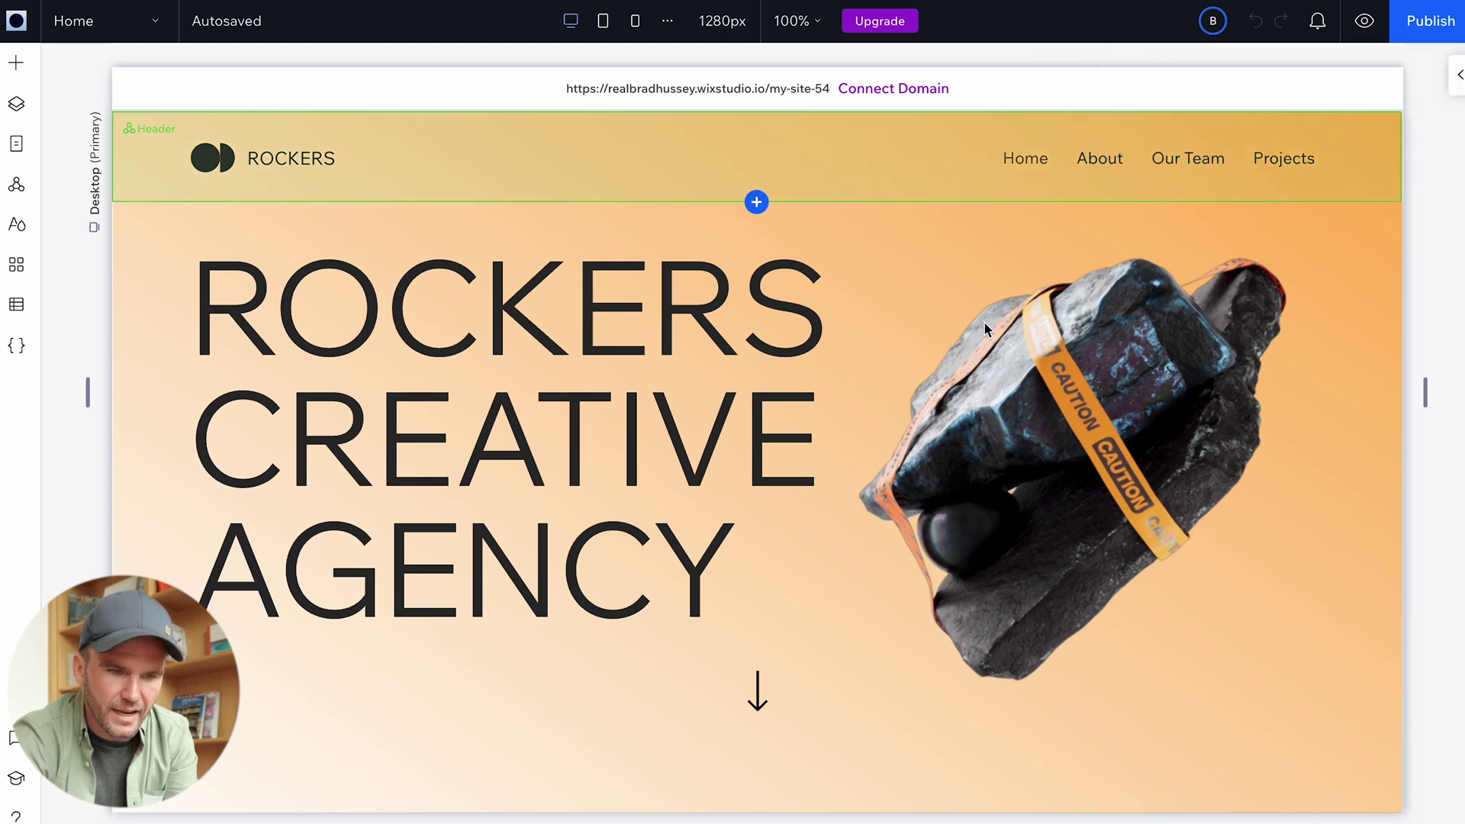
scroll(990, 360, "down", 1)
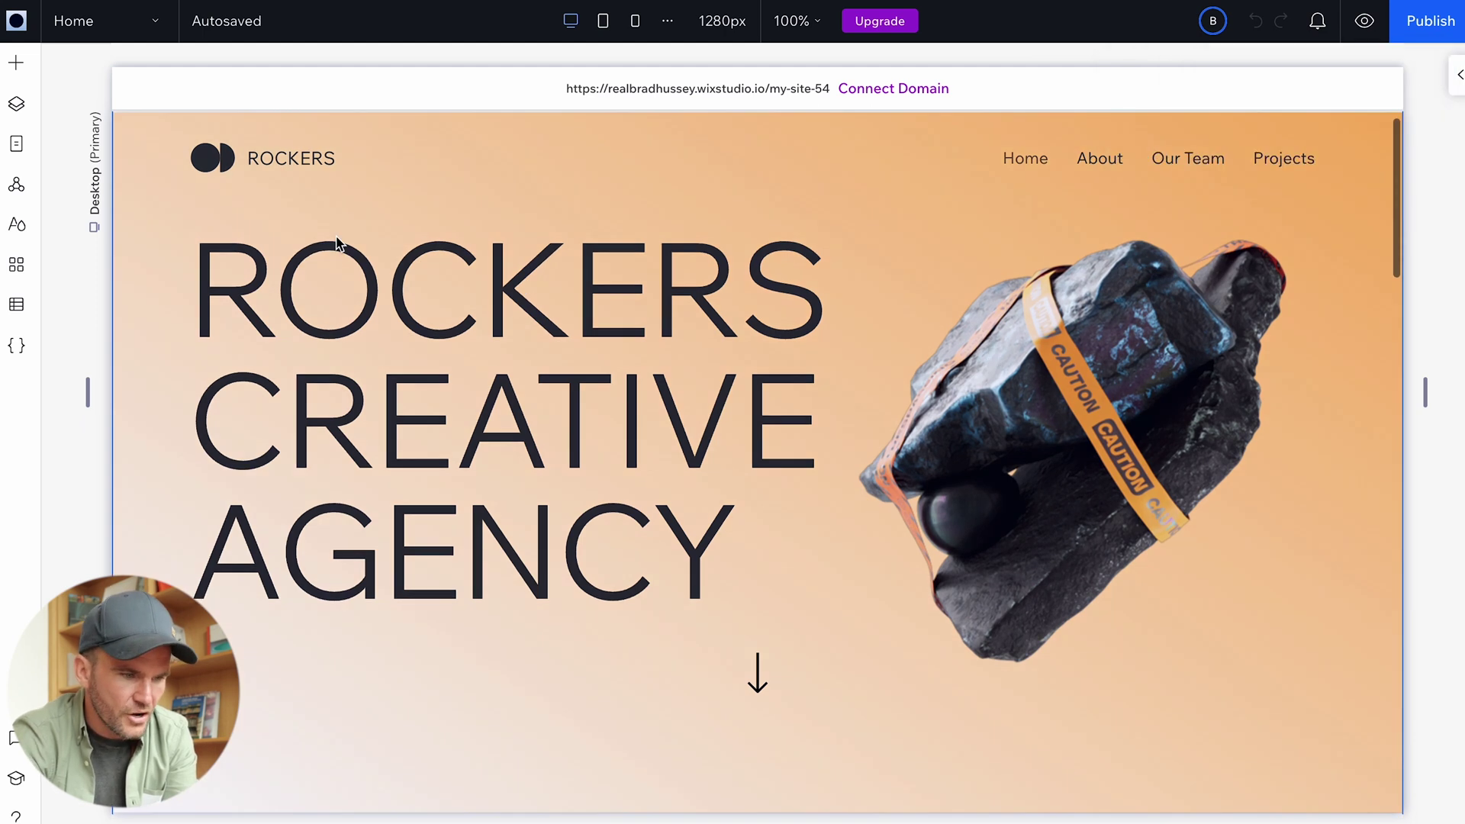
Add a new blank page named "Home New" to the site's main pages.
left_click(90, 25)
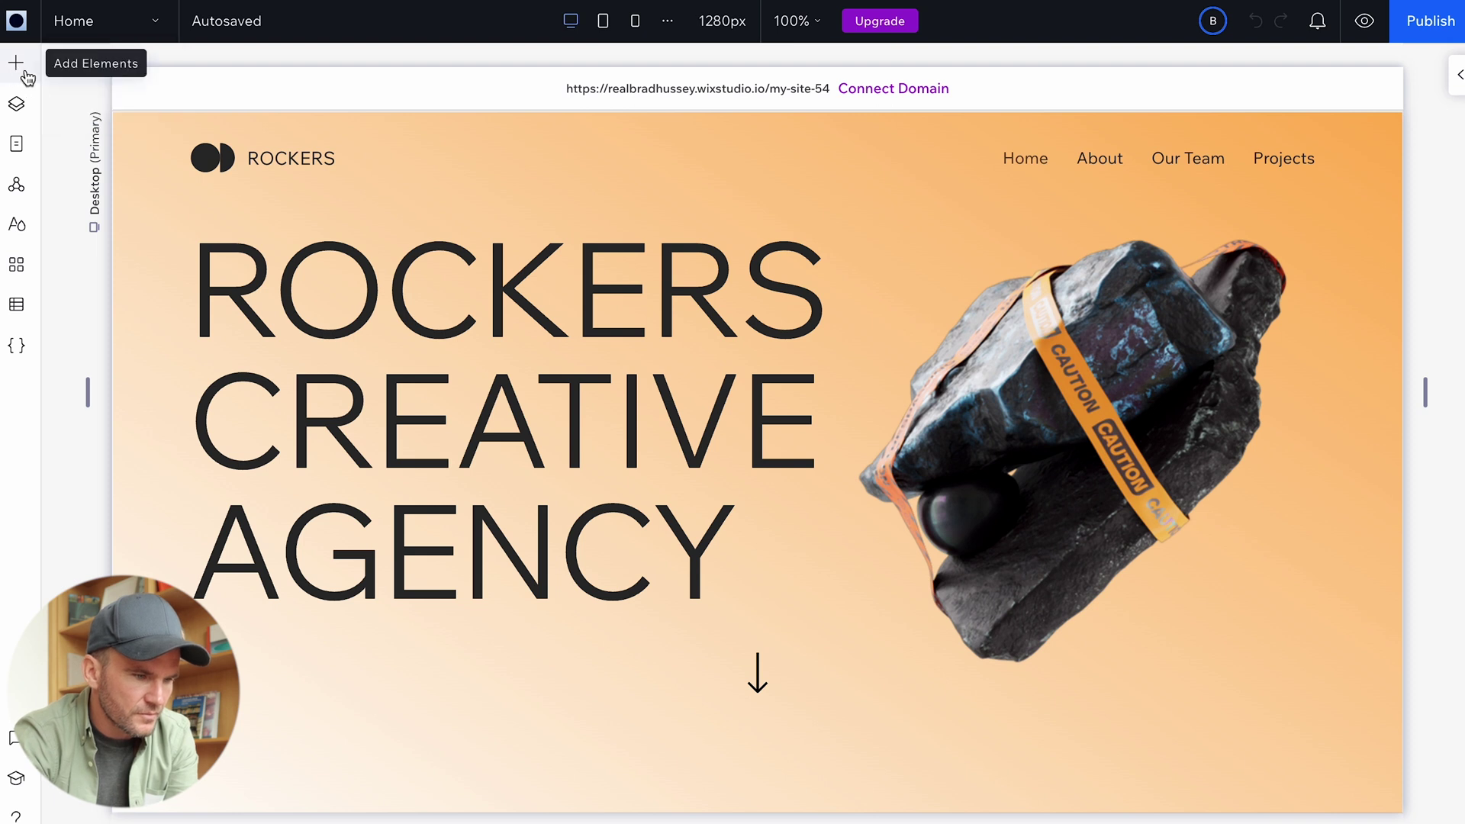
left_click(18, 143)
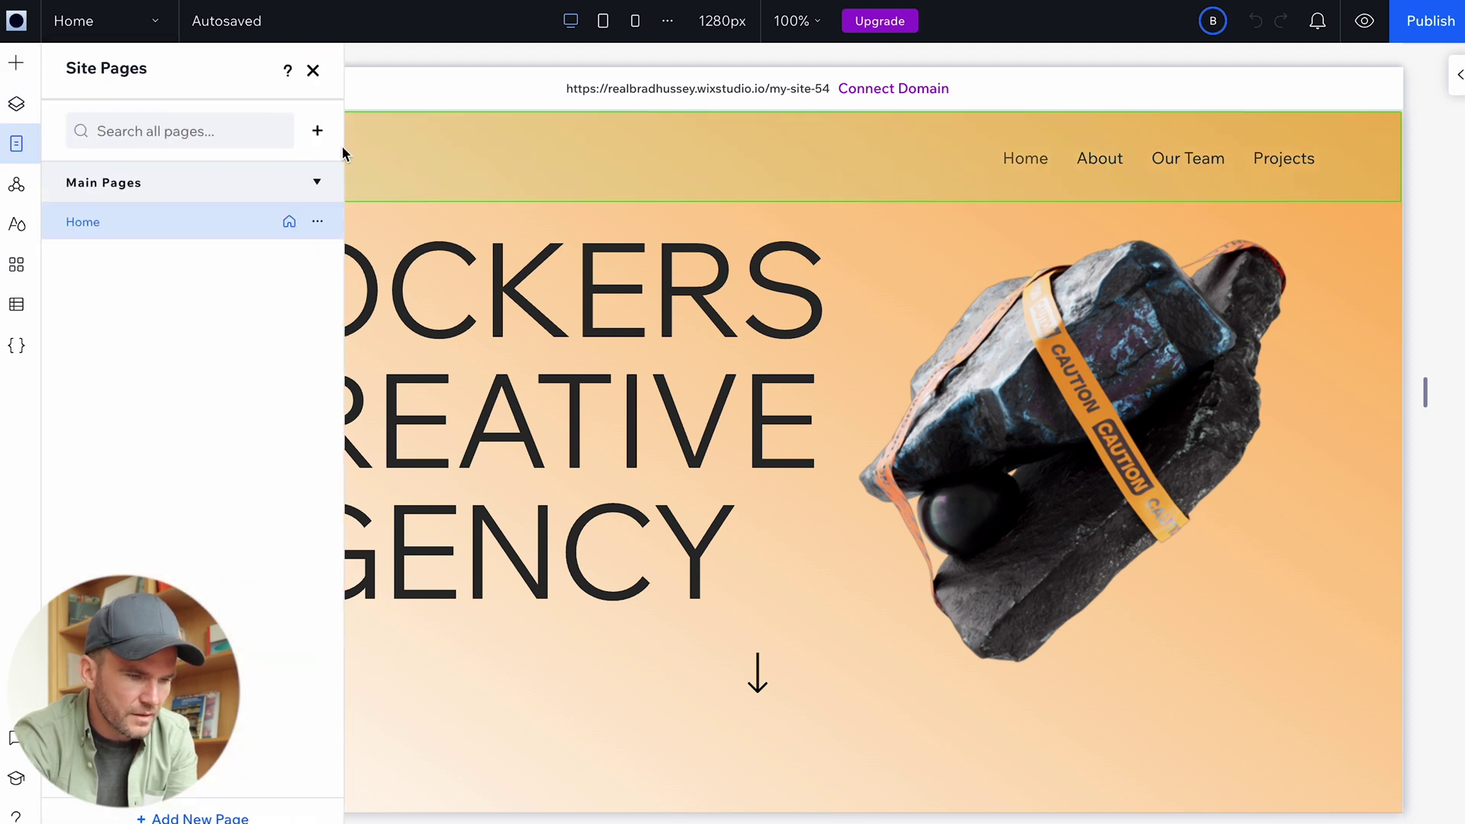
left_click(317, 131)
left_click(377, 219)
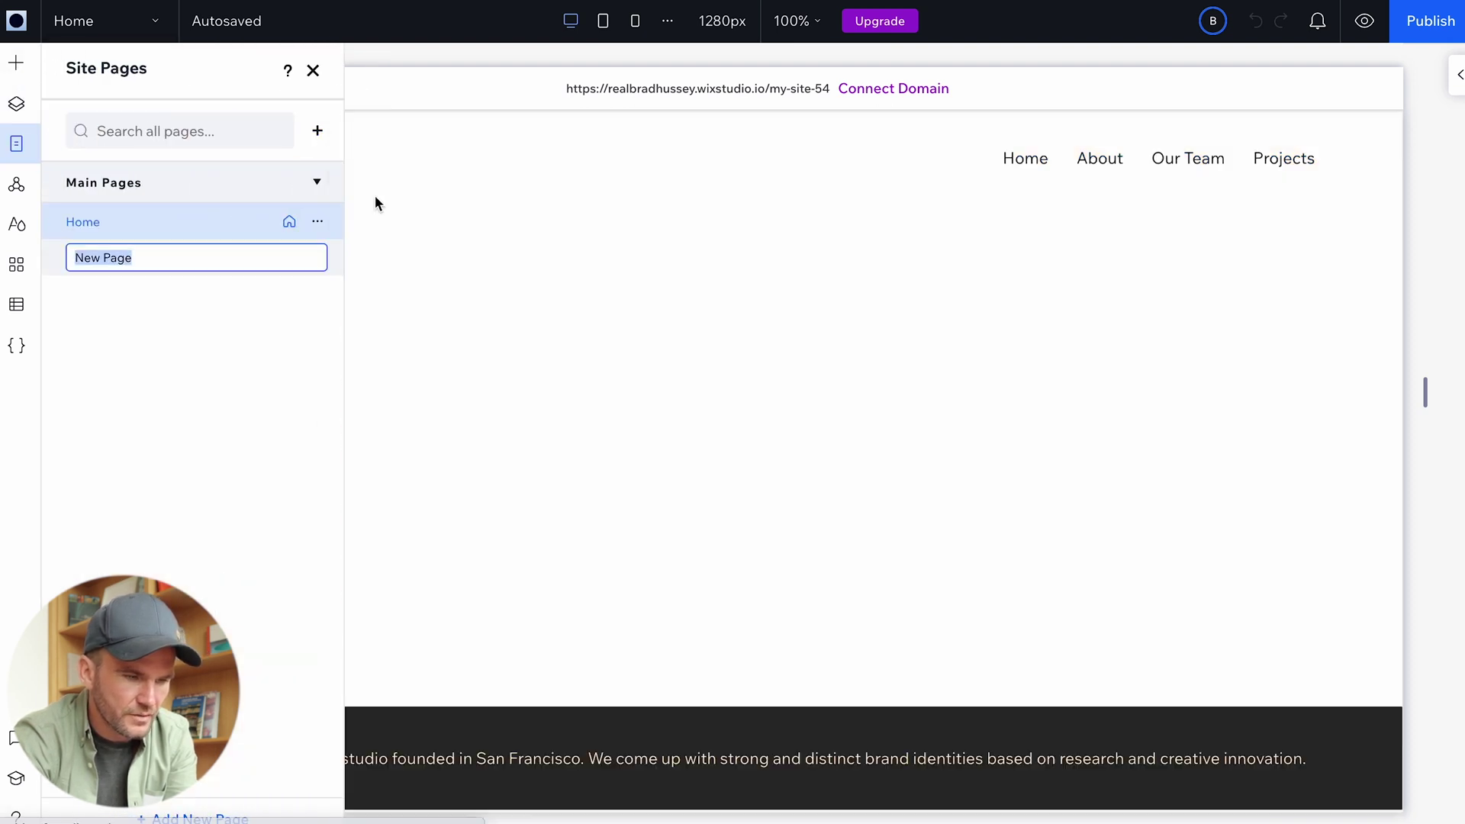
type("Home")
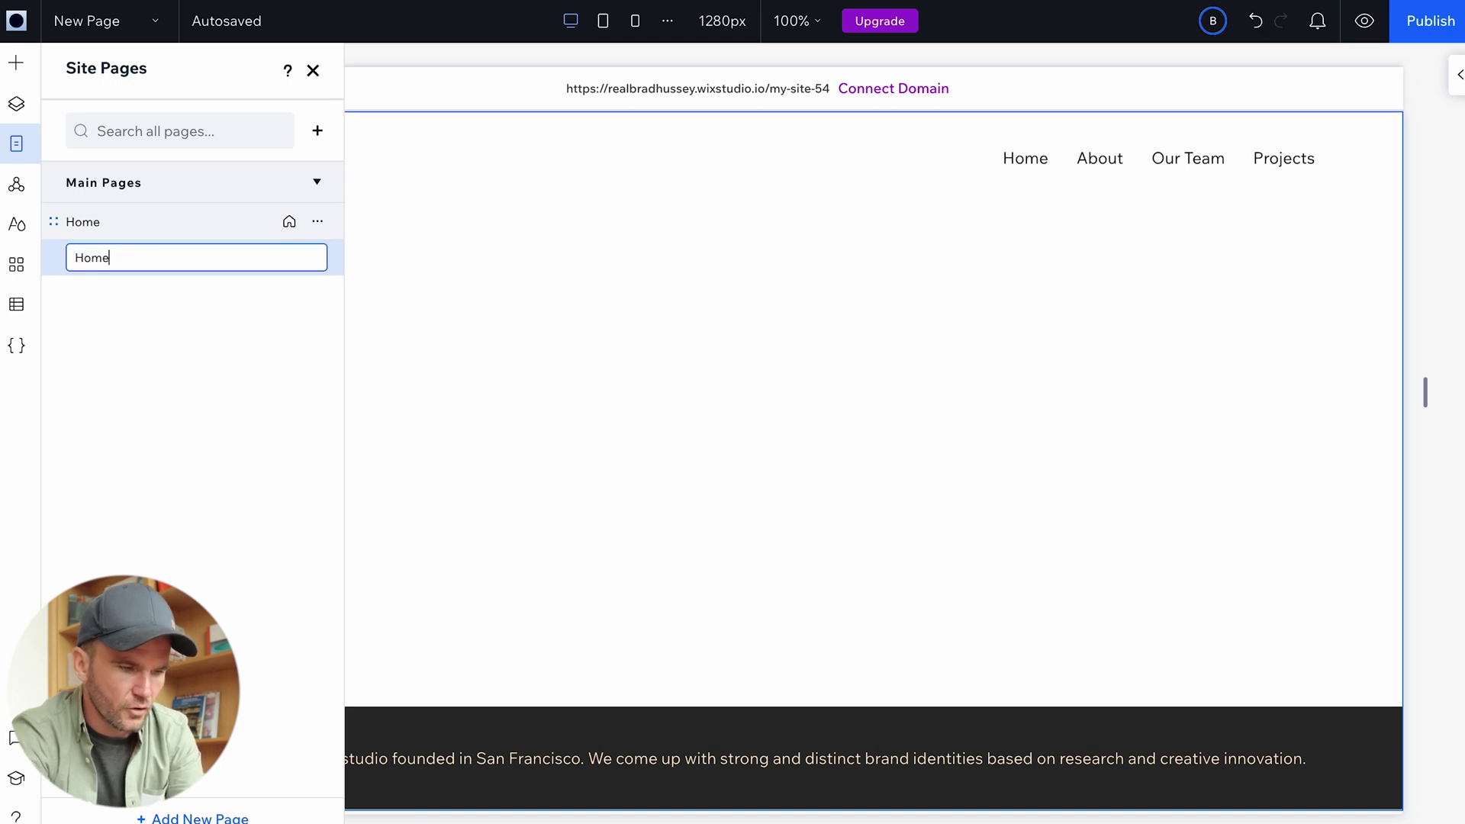
type(" New")
key("Return")
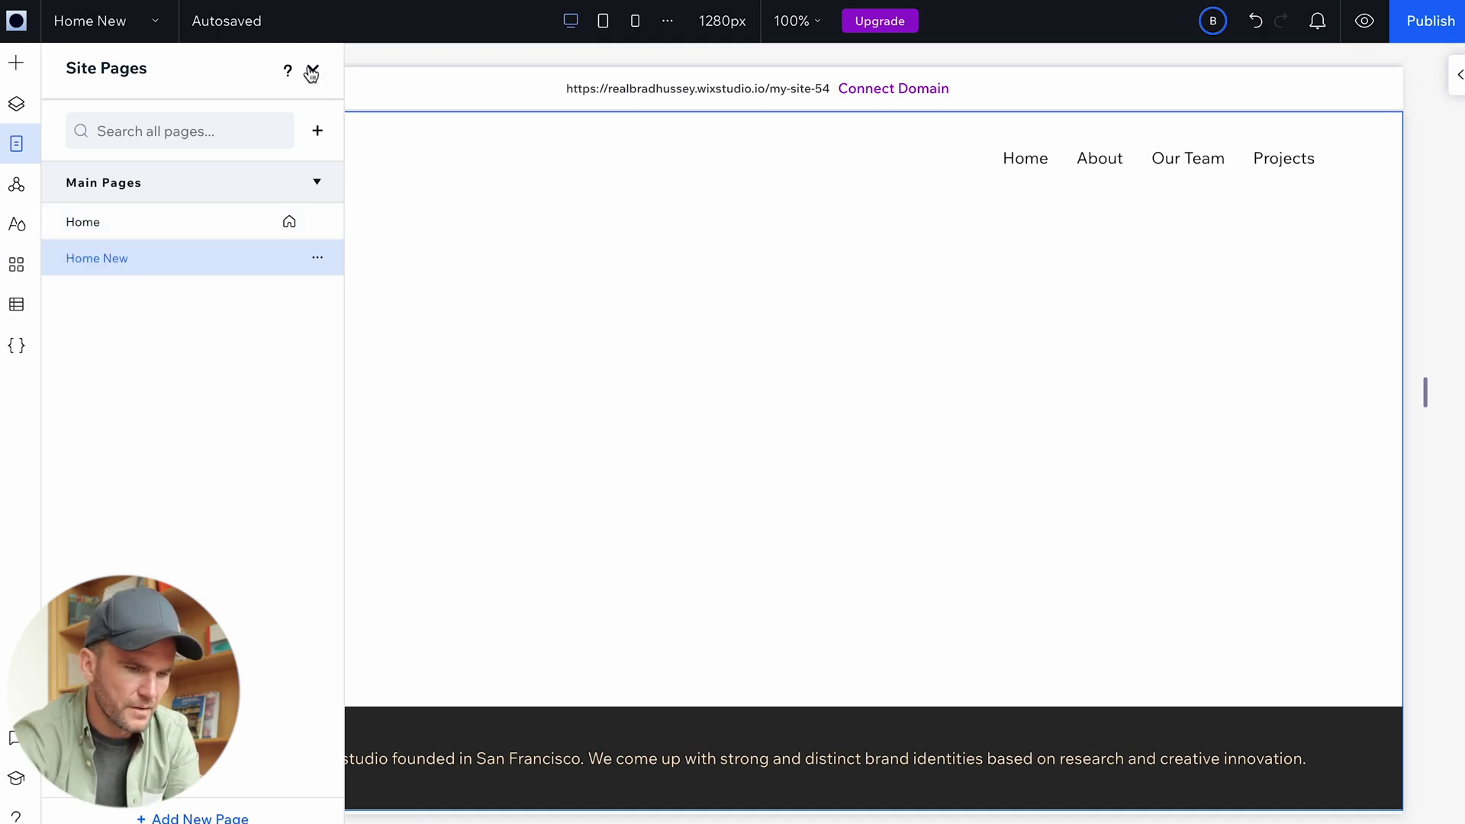
left_click(312, 71)
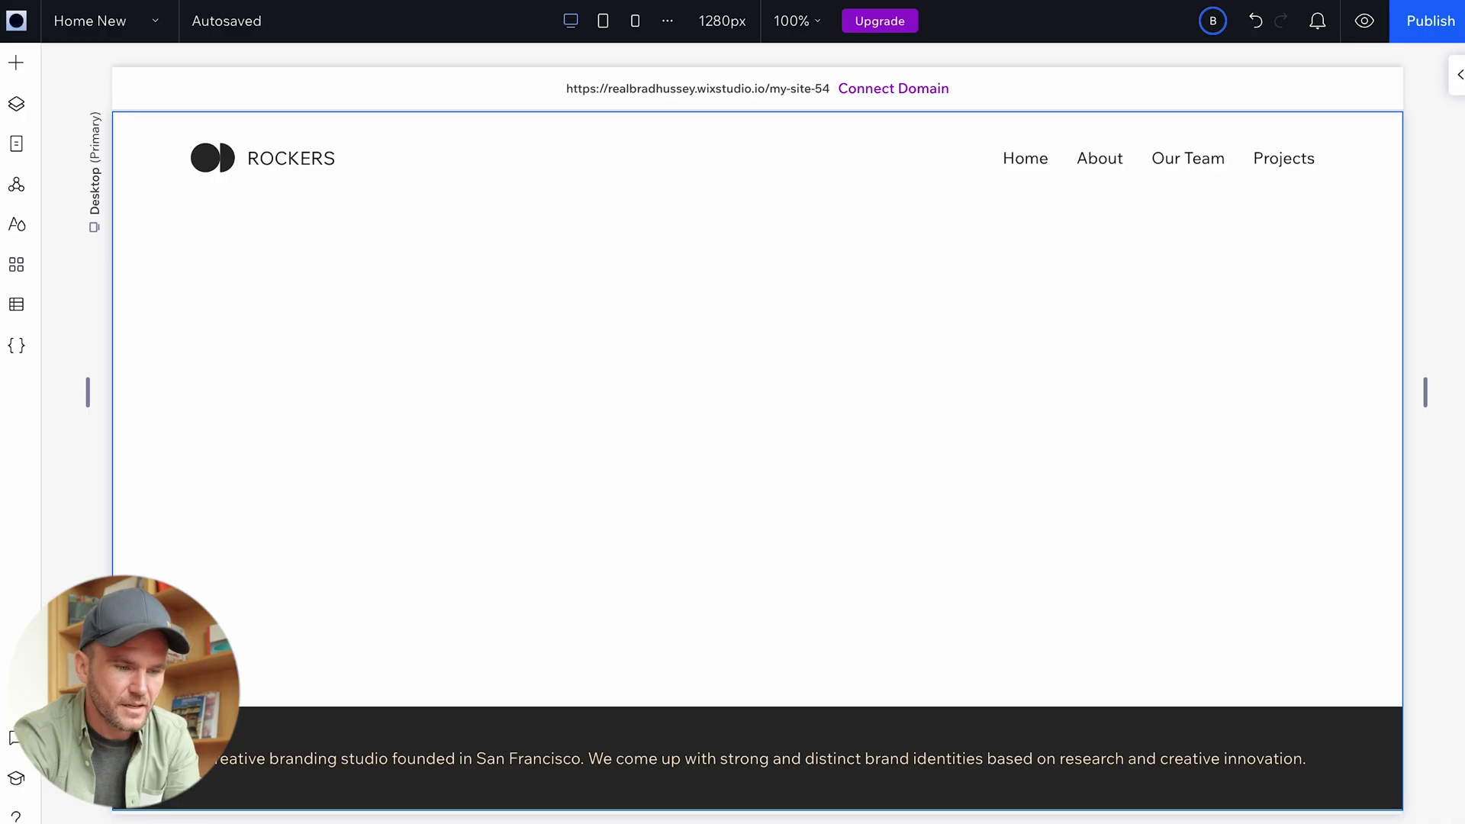
Give the blank section of the page an orange radial gradient background from the saved color gradients.
left_click(595, 418)
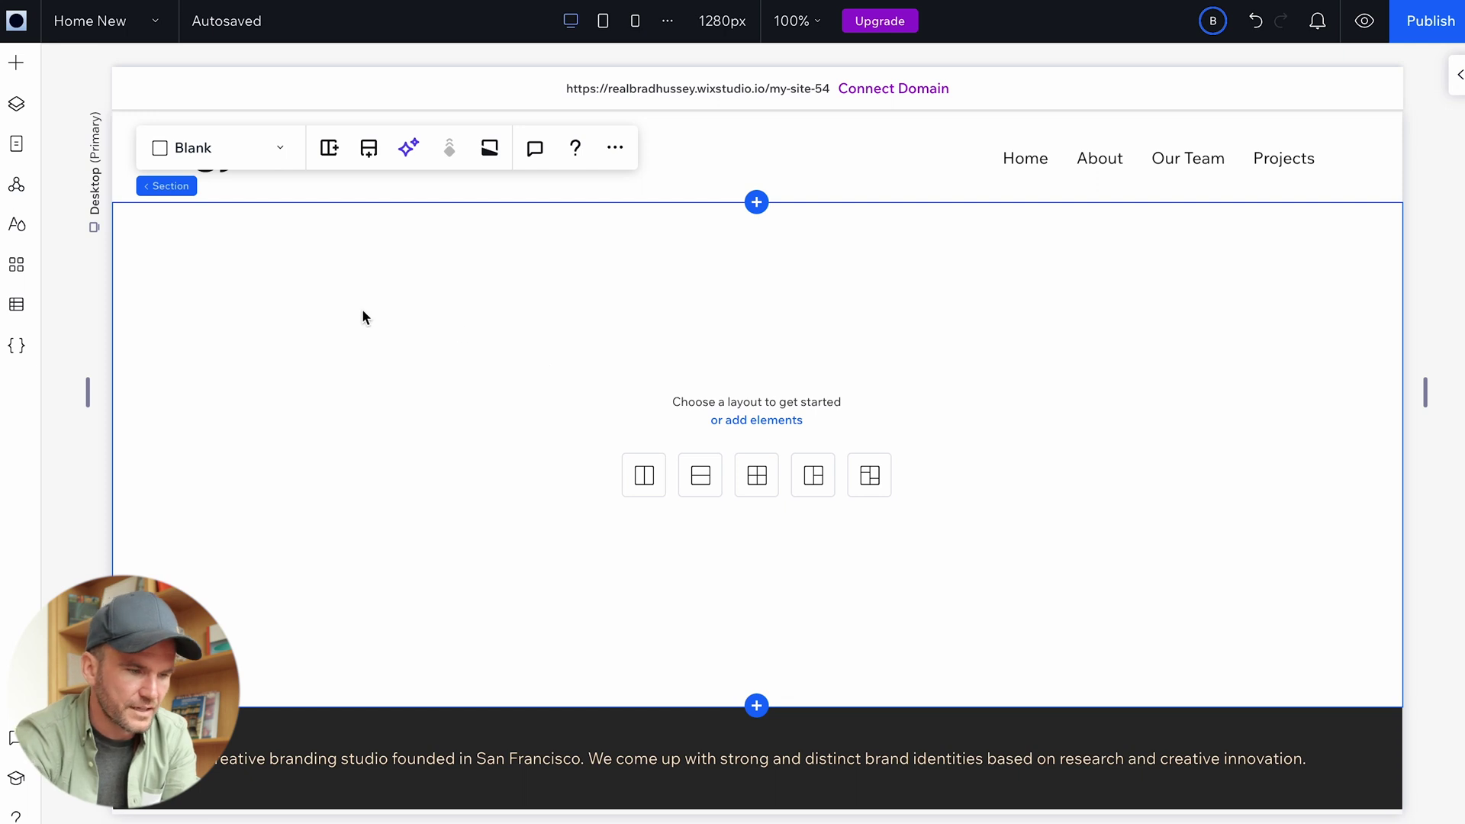
left_click(1458, 74)
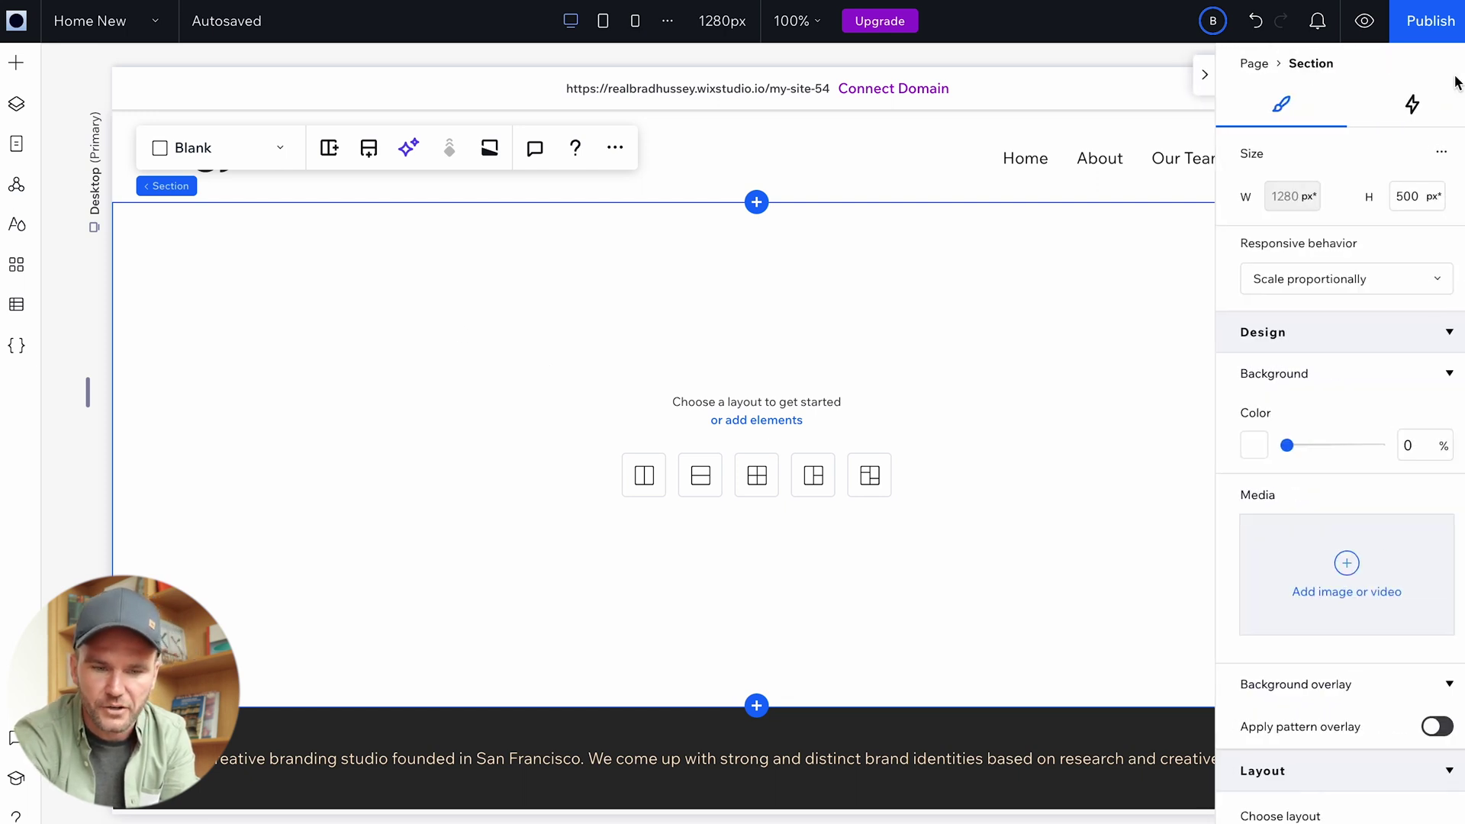
scroll(1362, 508, "down", 10)
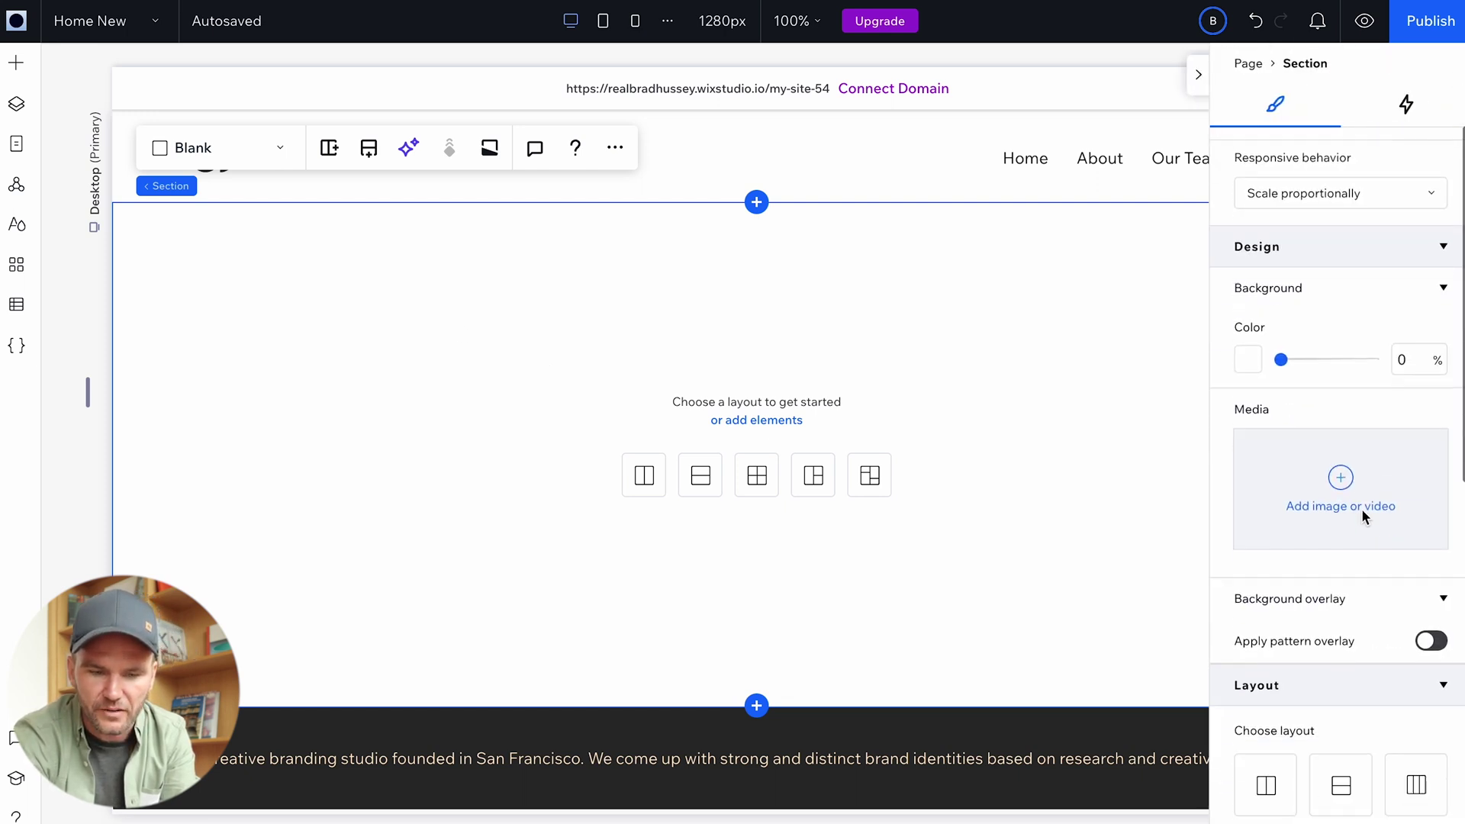
scroll(1365, 519, "up", 8)
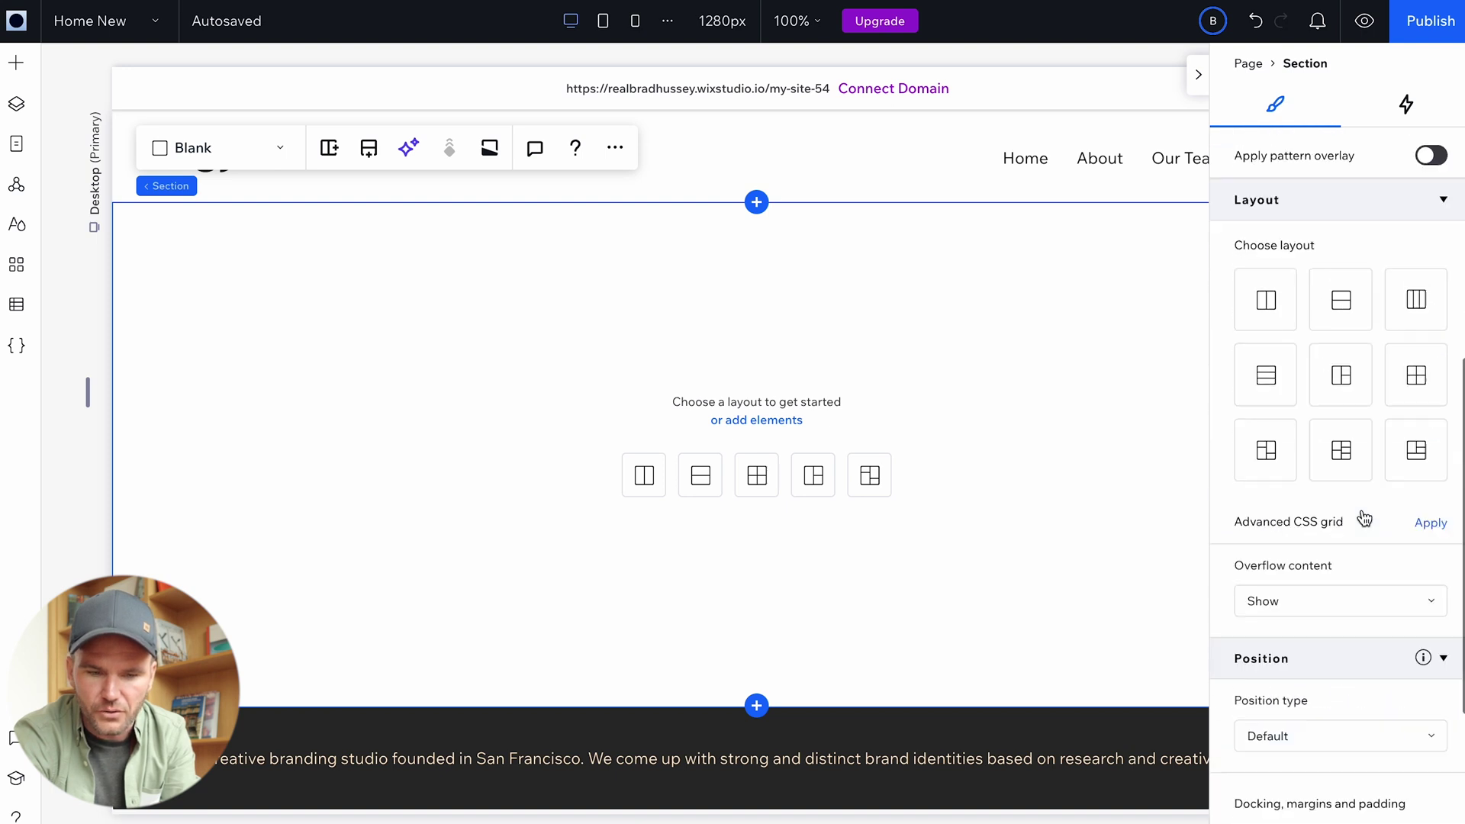
scroll(1319, 373, "down", 1)
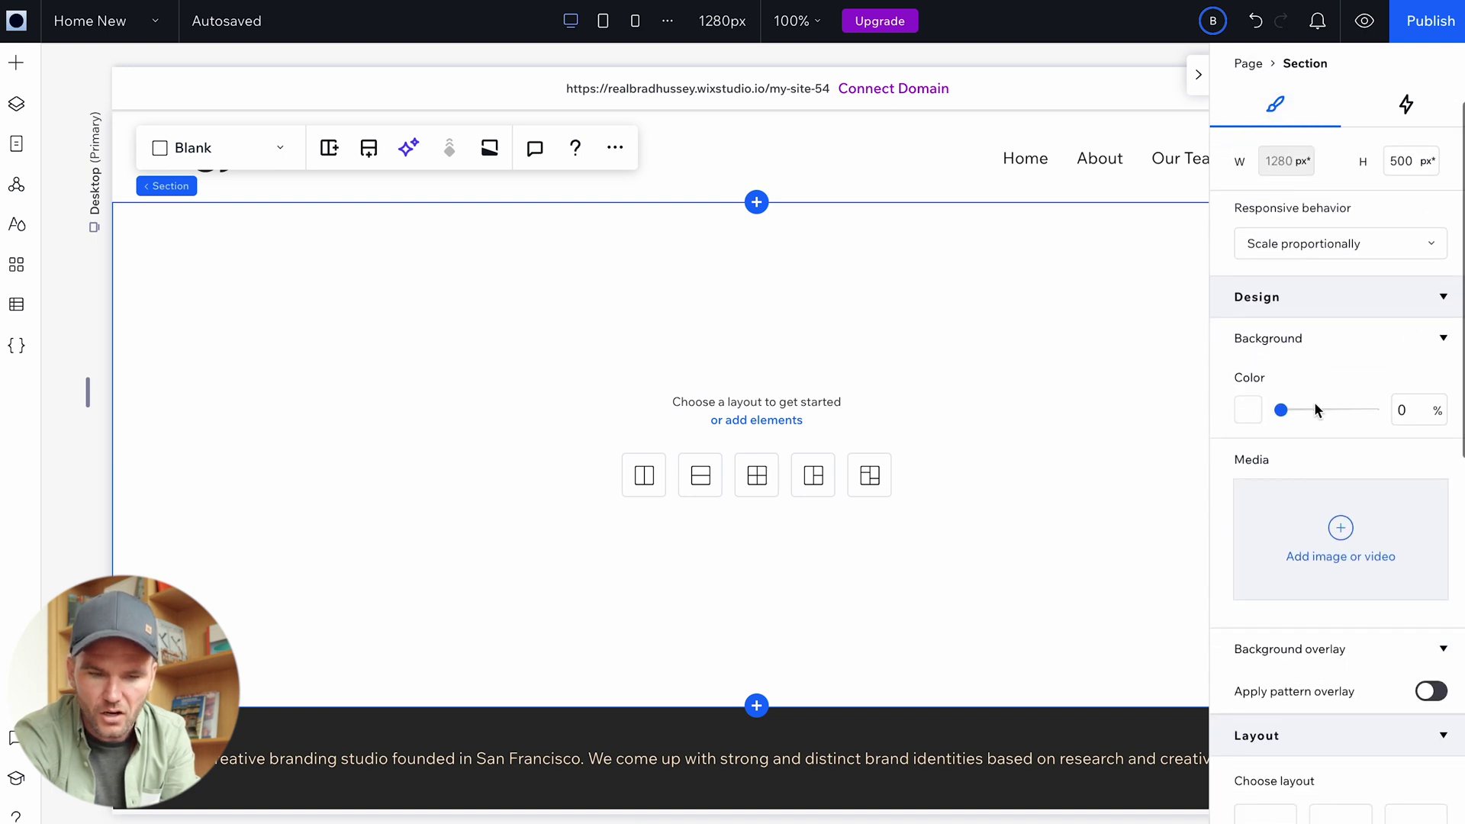
left_click(1249, 412)
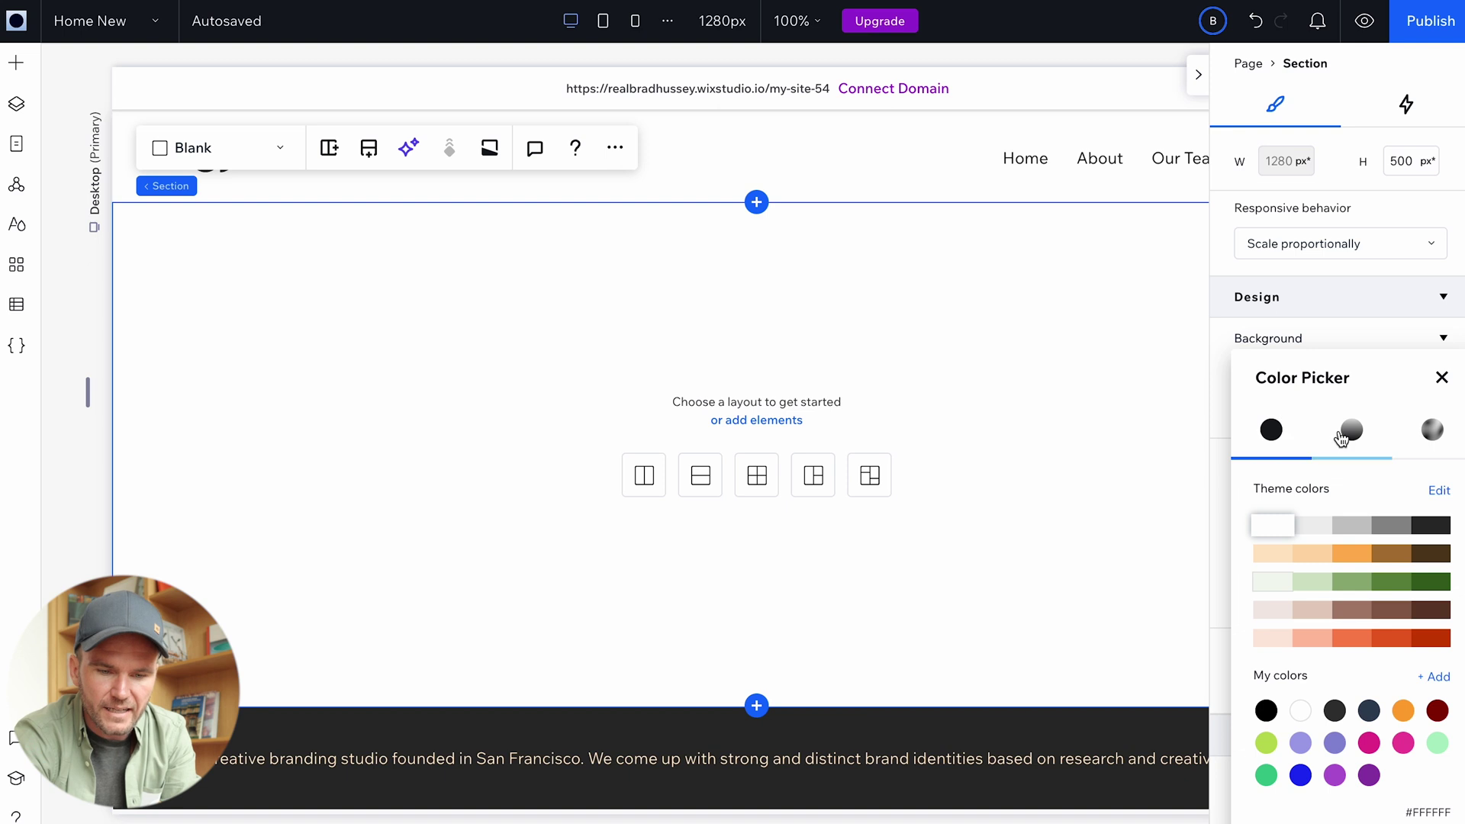
left_click(1351, 431)
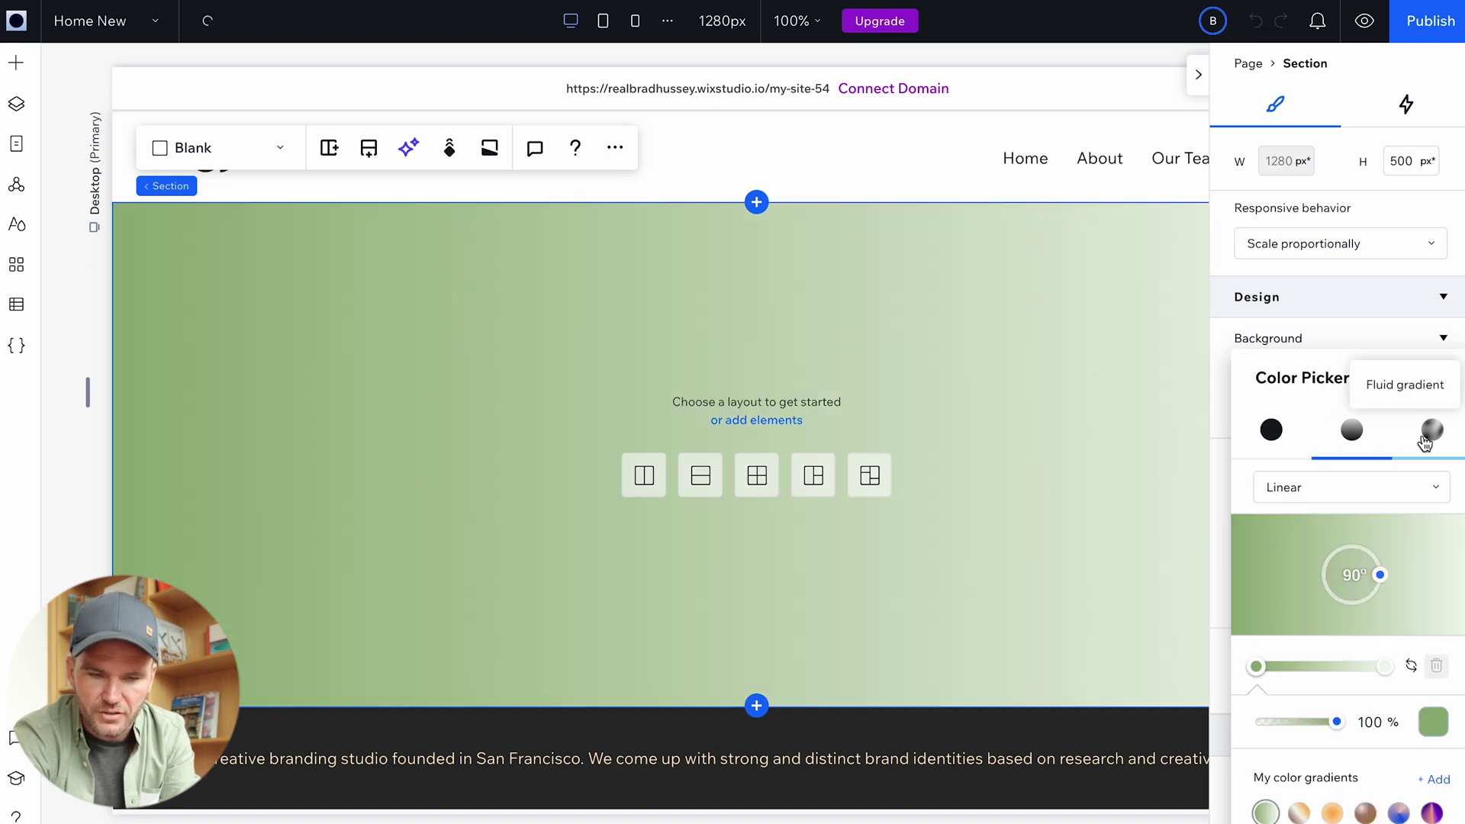
left_click(1427, 433)
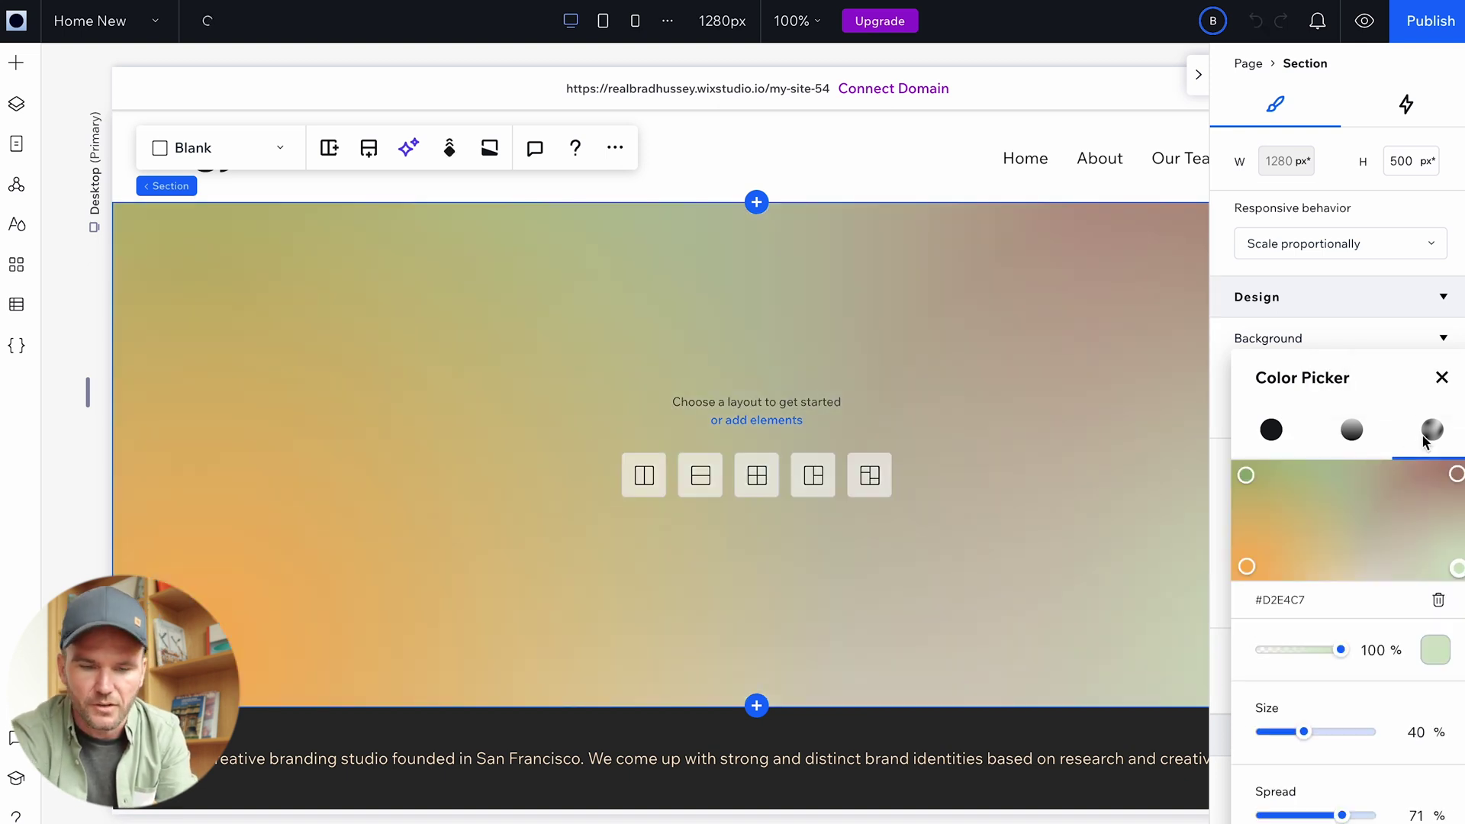
left_click(1352, 432)
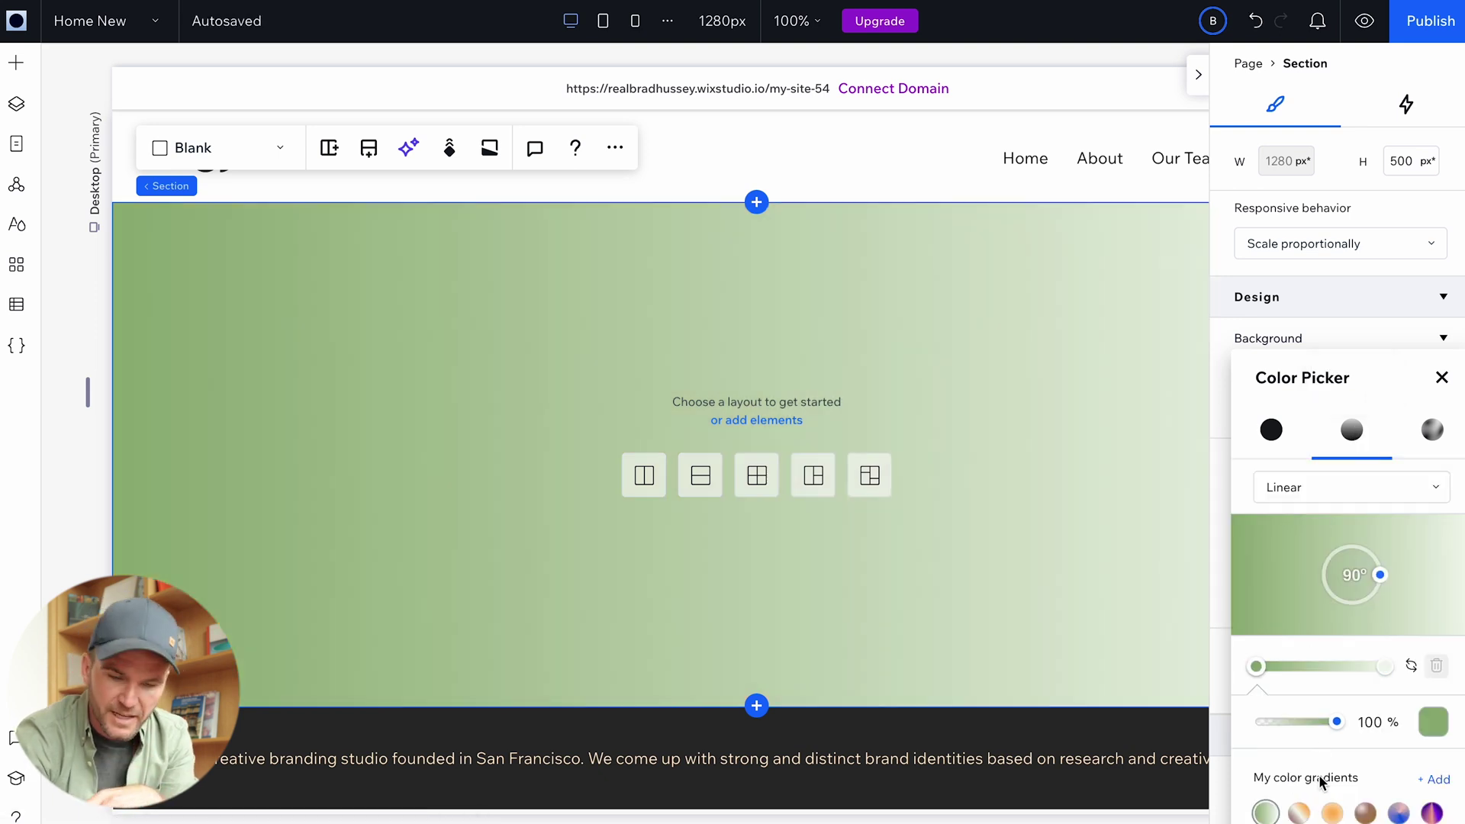
left_click(1333, 815)
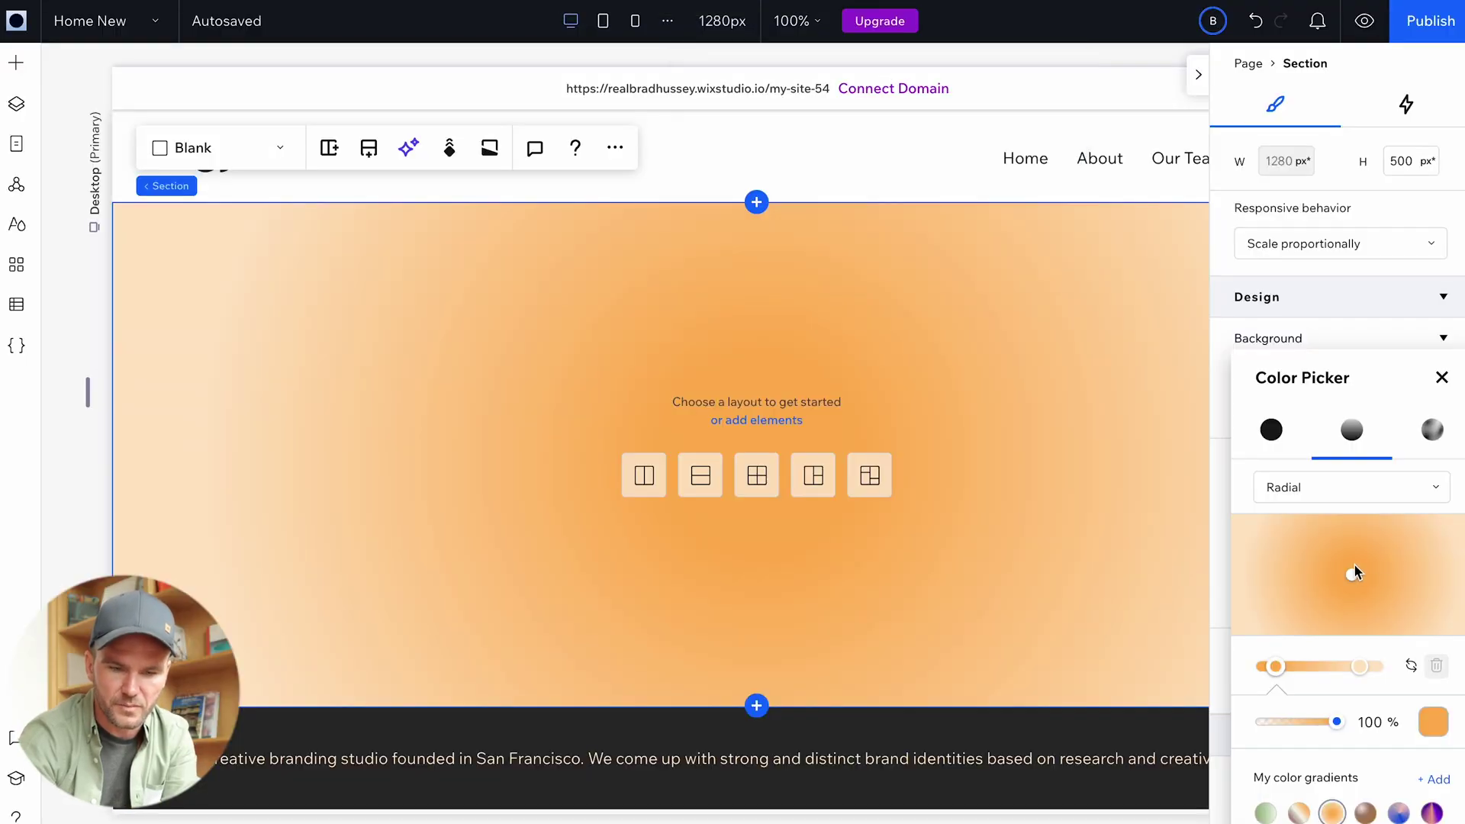
Move the center of the section's radial gradient toward the section's upper-right corner and close the section settings.
left_click_drag(1353, 572, 1410, 538)
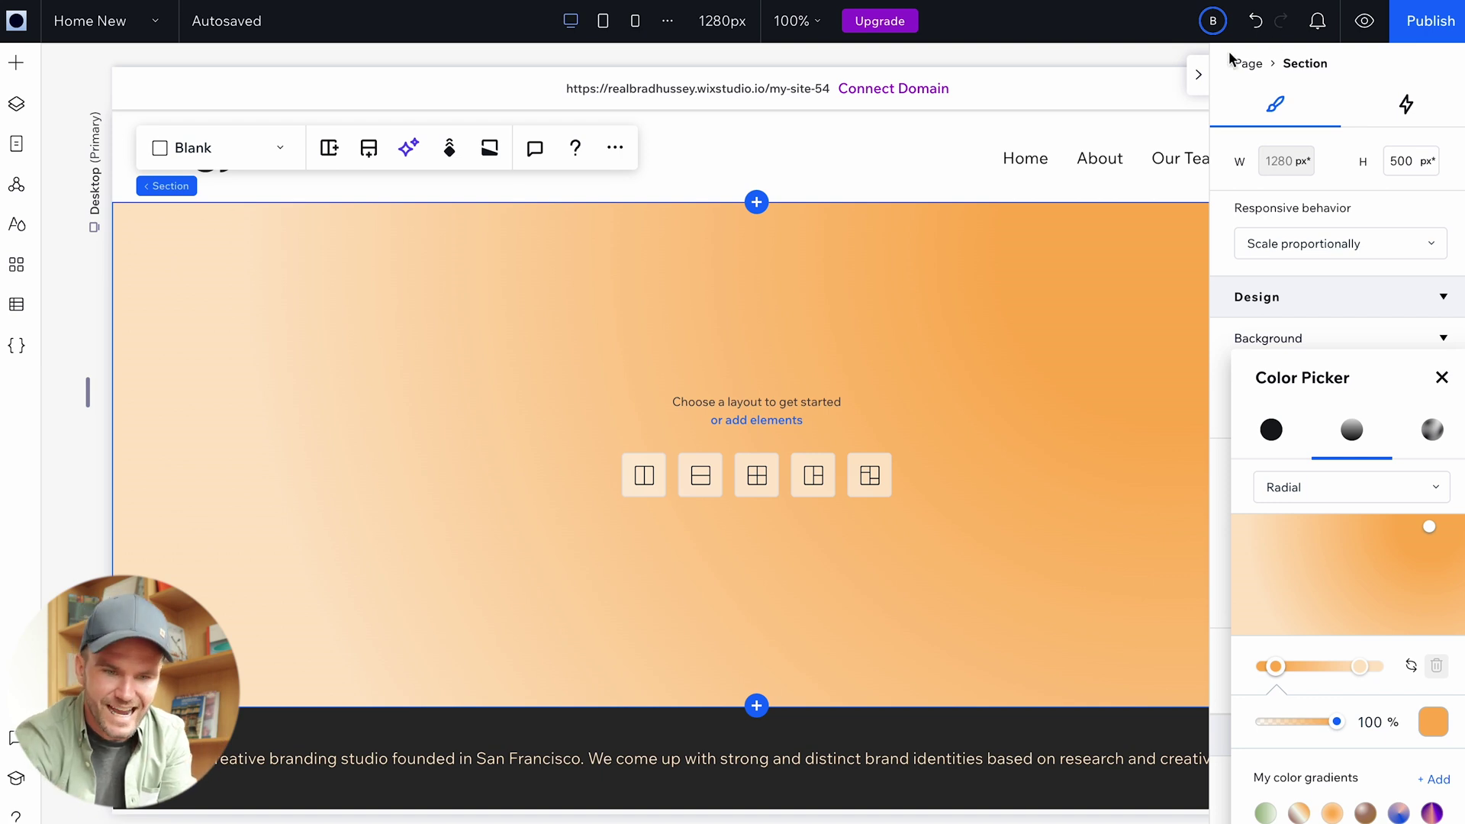
left_click(1204, 78)
left_click(1202, 77)
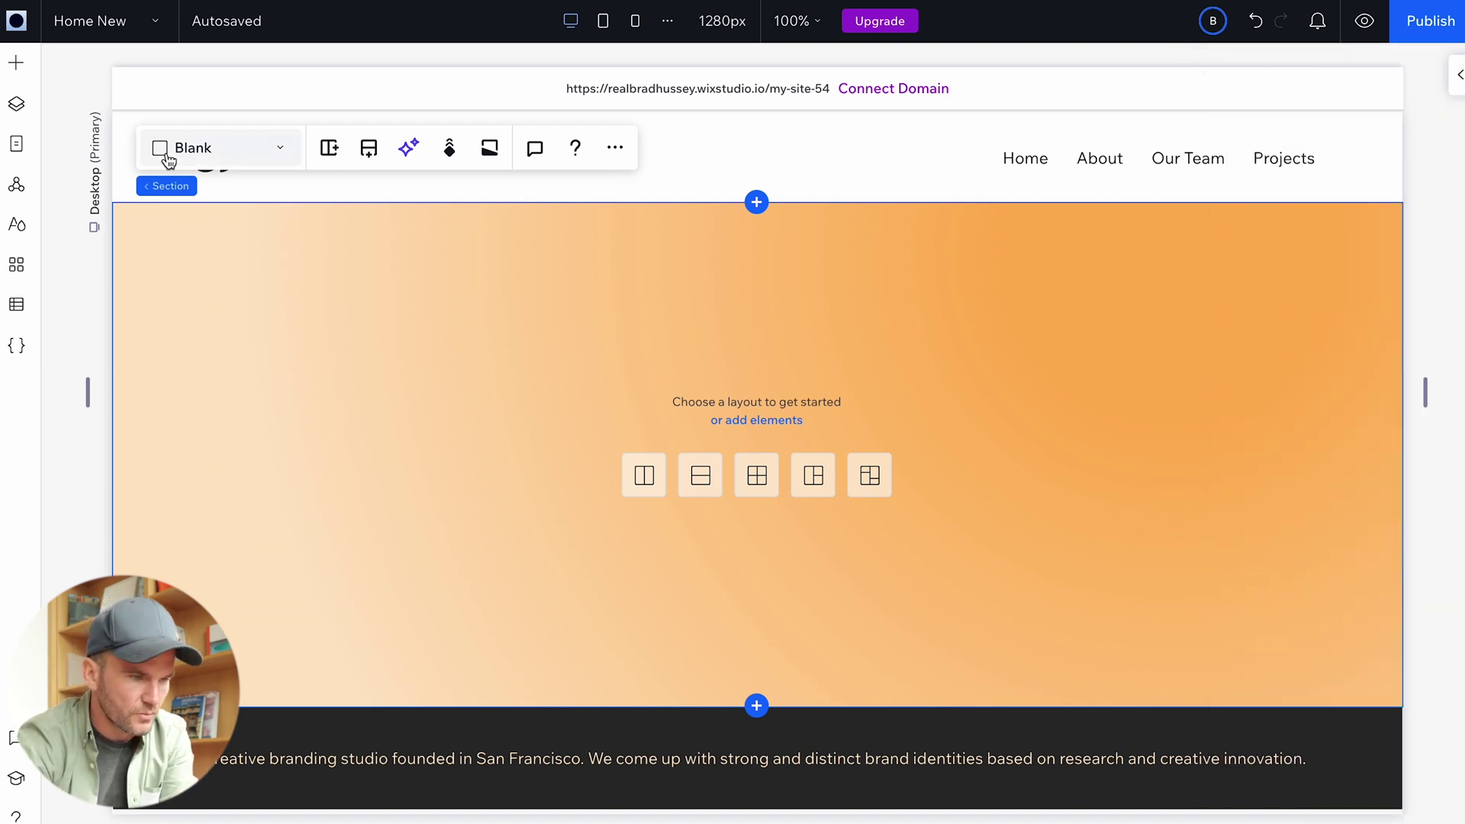
Try adding a default title element to the orange section, and undo the addition.
left_click(16, 64)
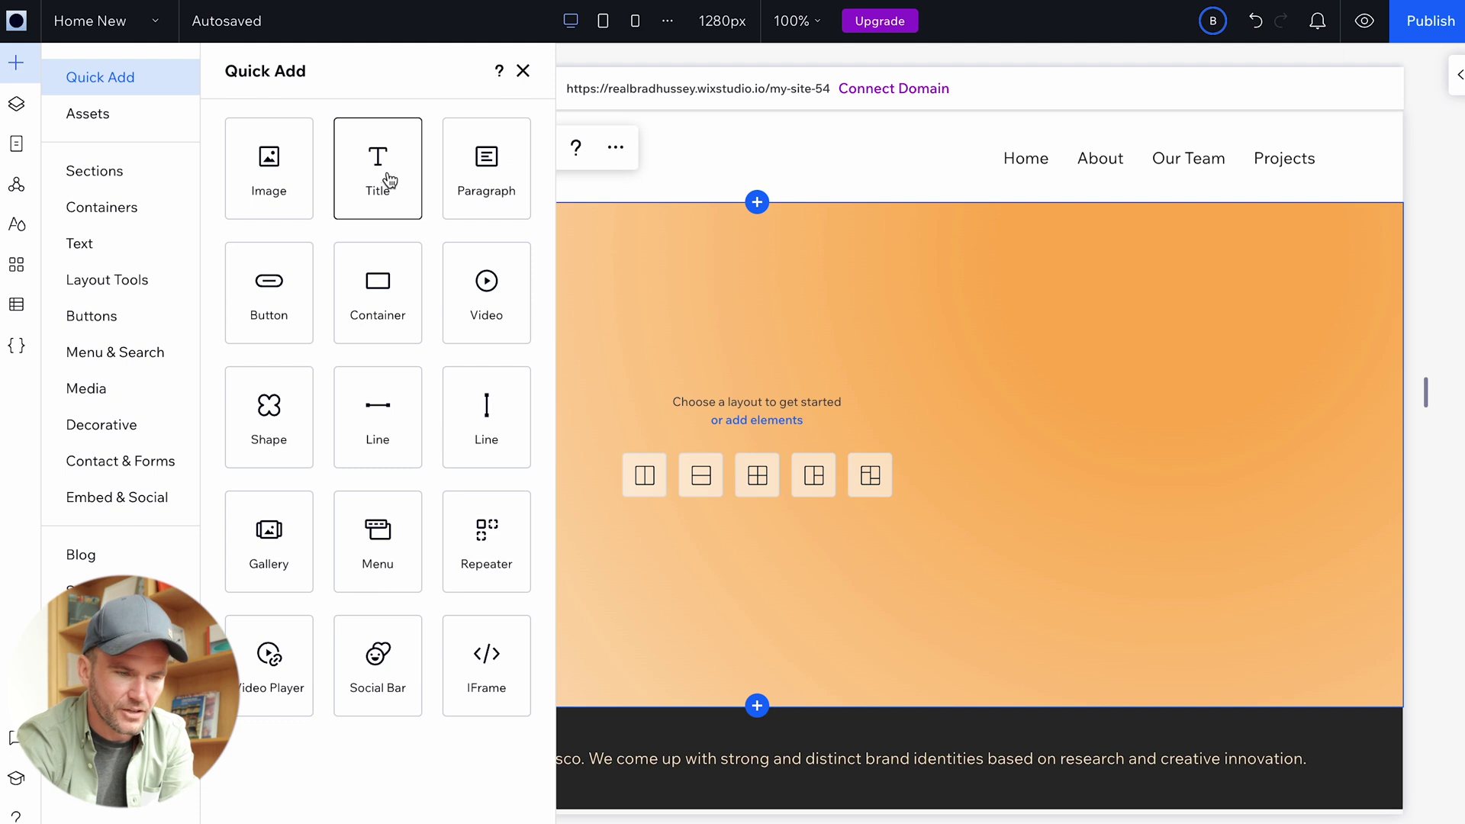
left_click(525, 70)
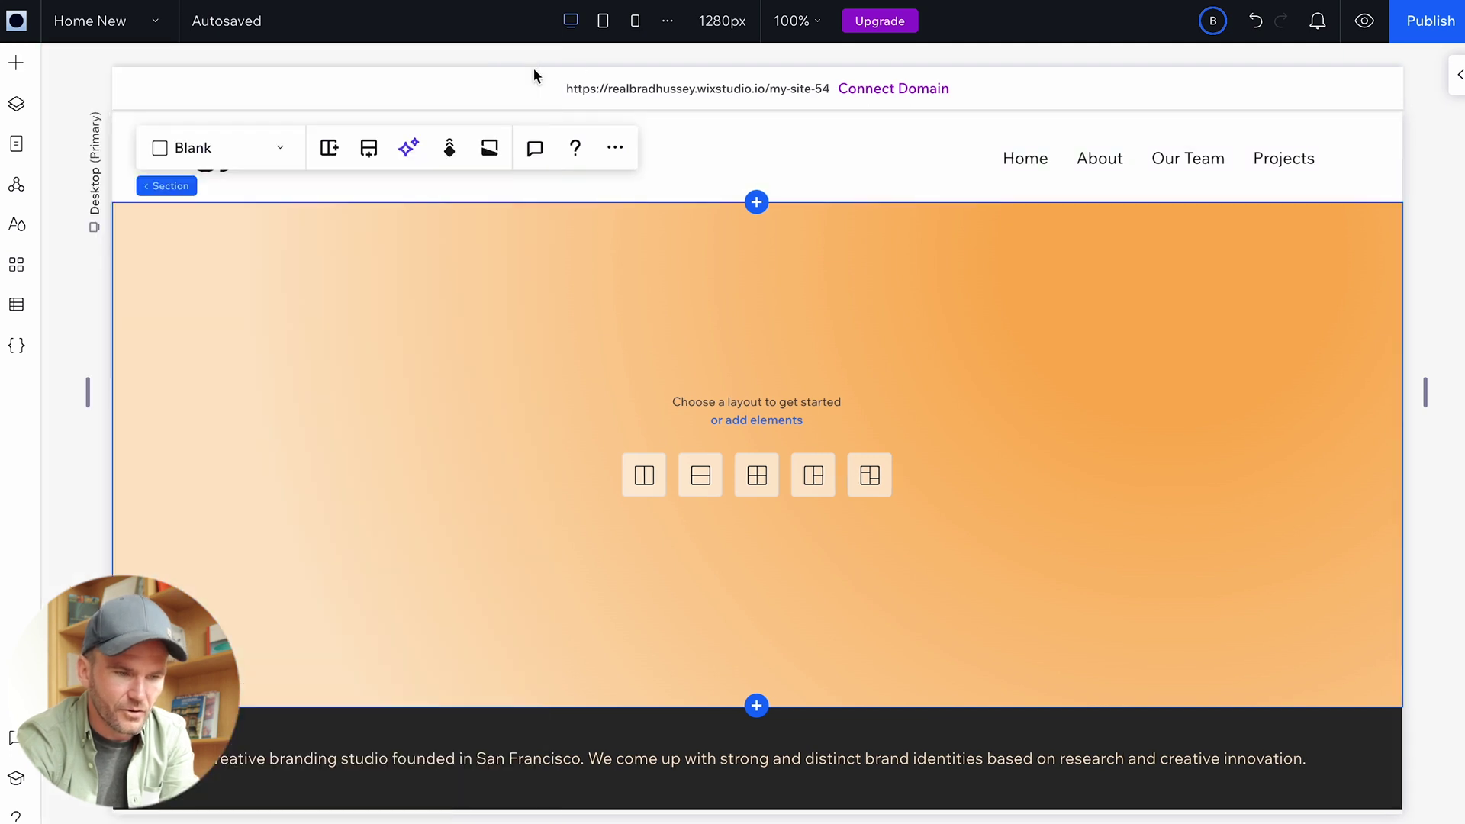
right_click(412, 420)
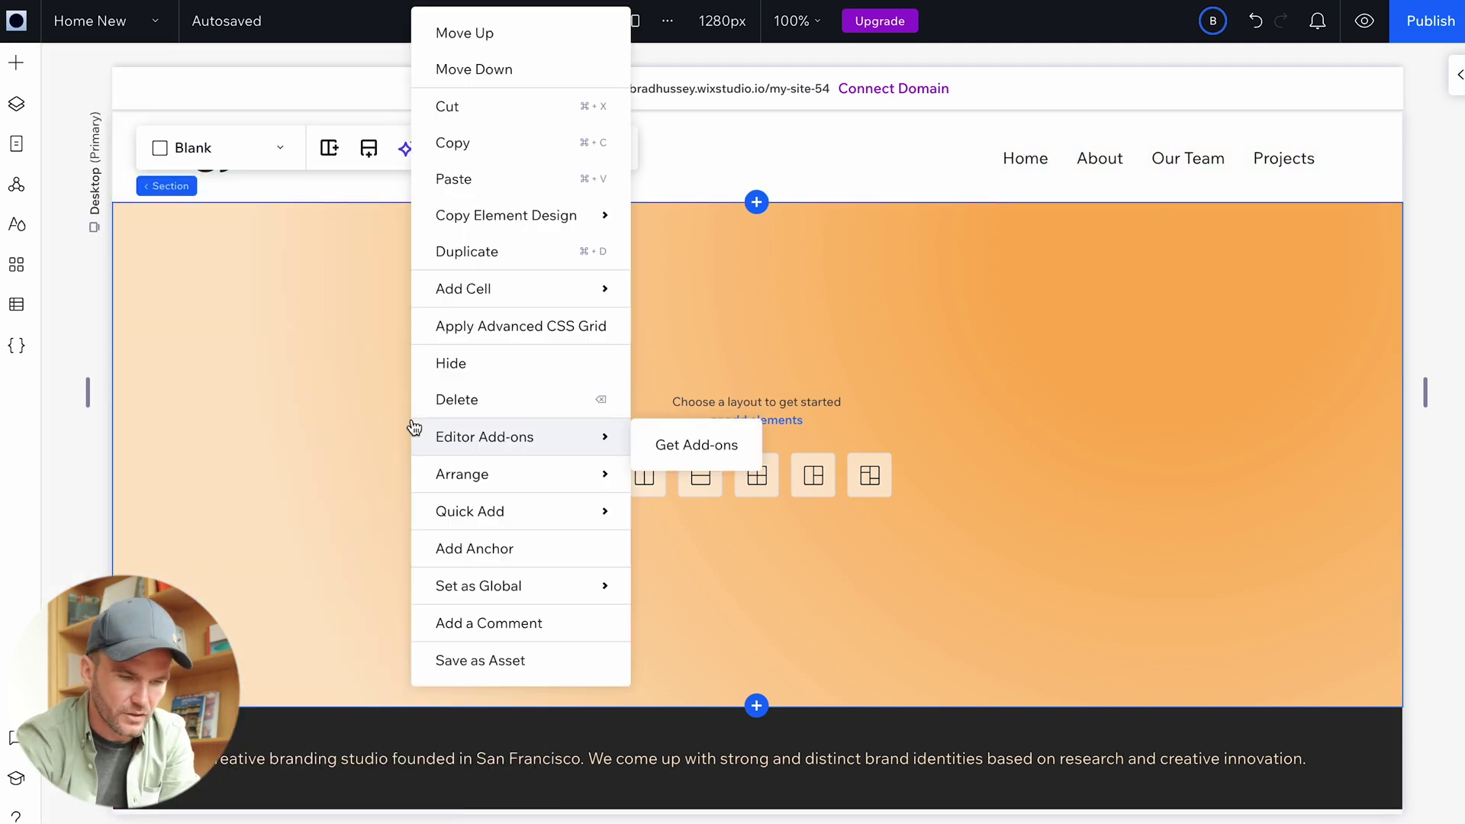
mouse_move(497, 511)
left_click(664, 556)
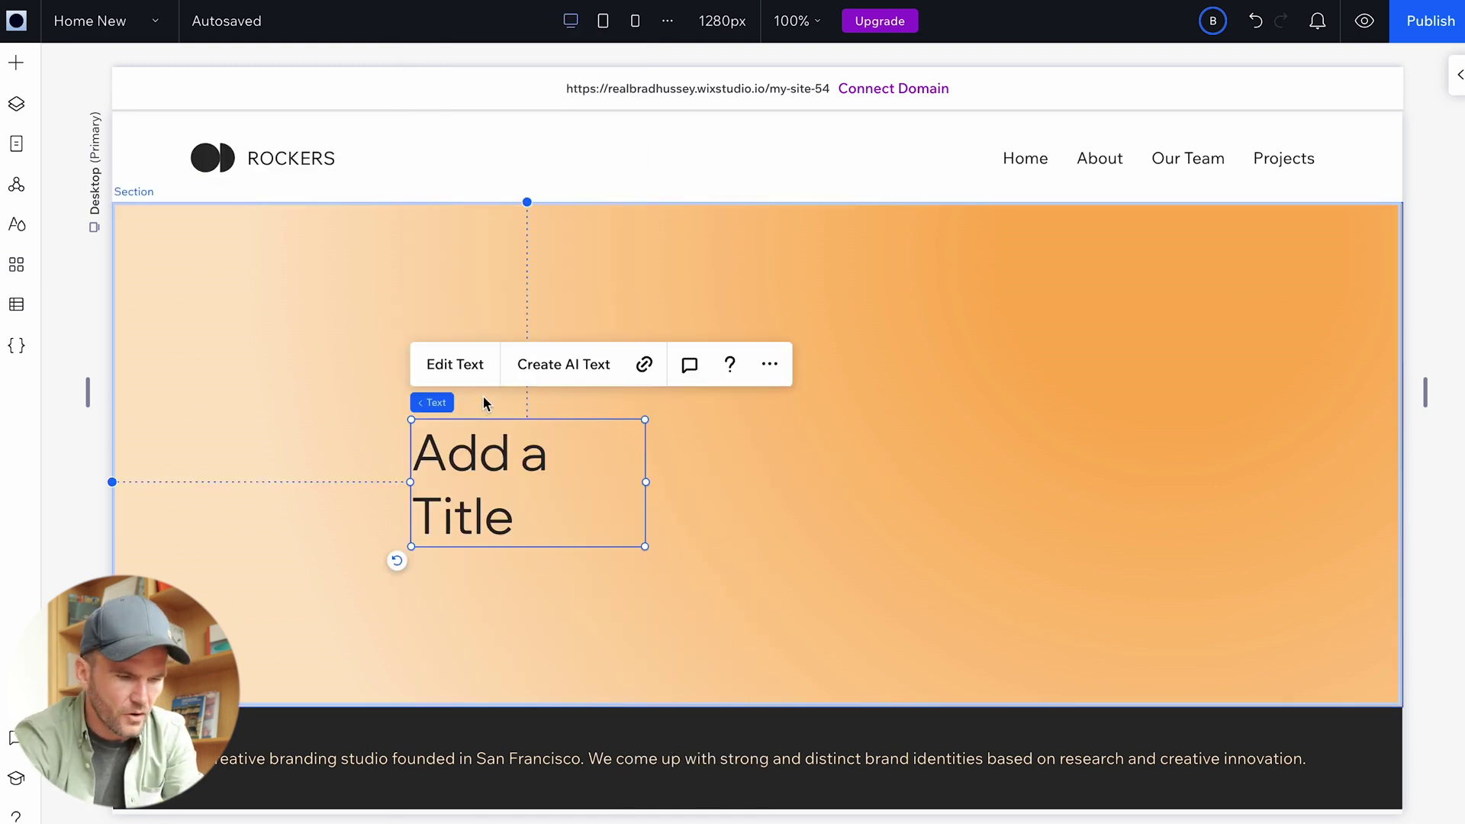
key("ctrl+z")
Add a text element with the Heading 1 theme to the orange section.
left_click(16, 64)
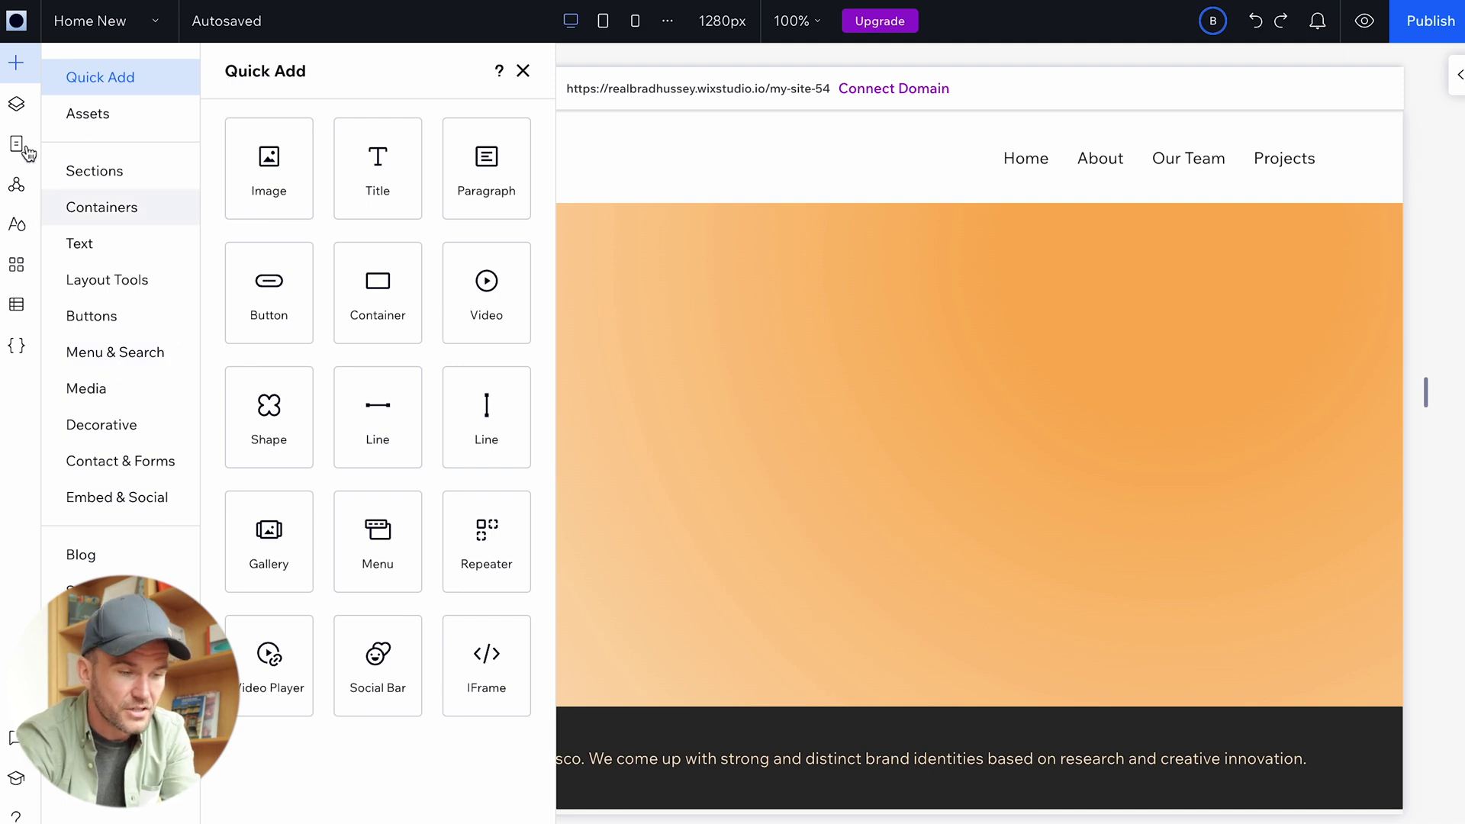
left_click(21, 232)
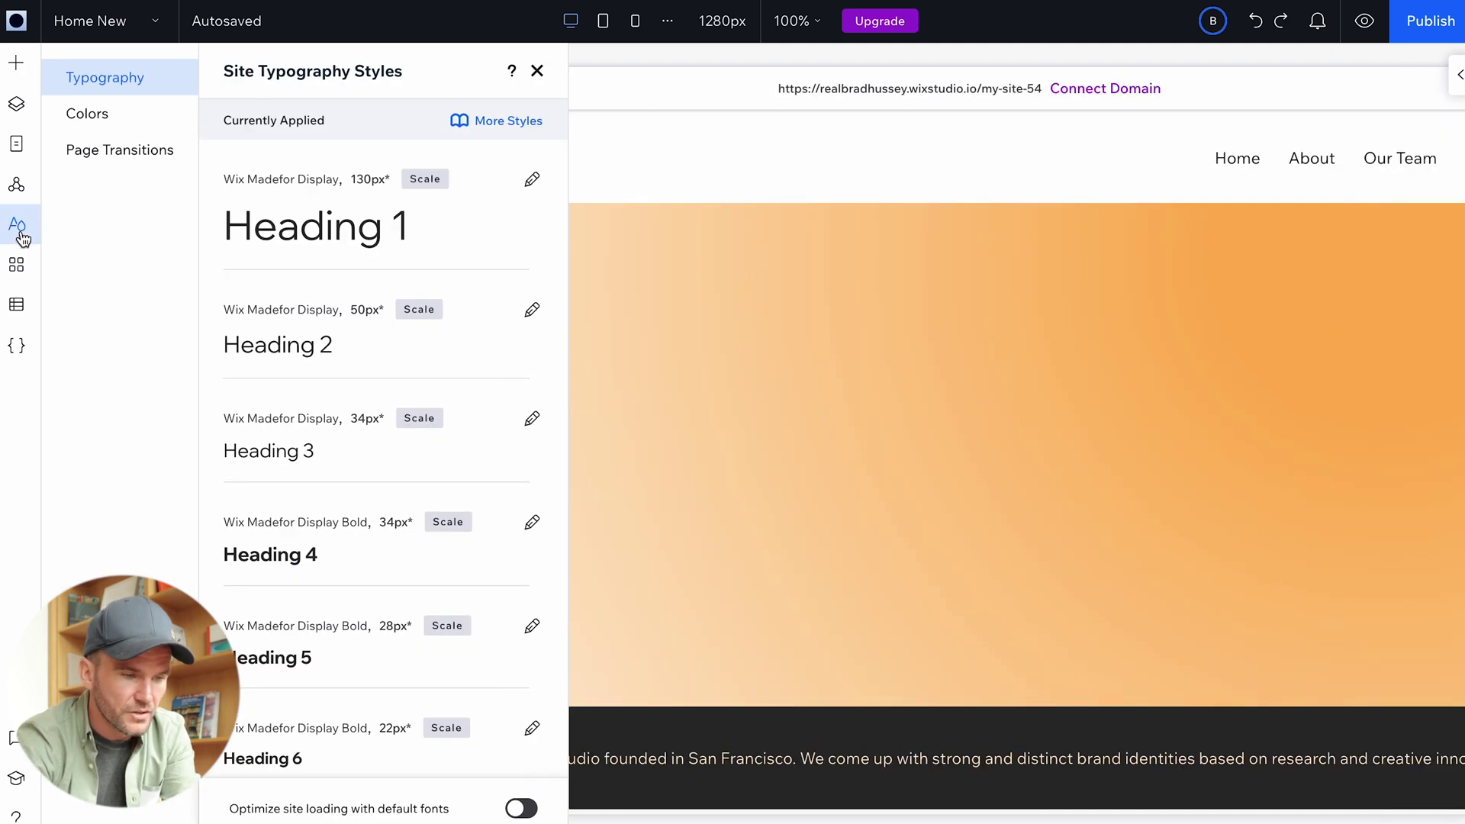
left_click(16, 63)
left_click(104, 257)
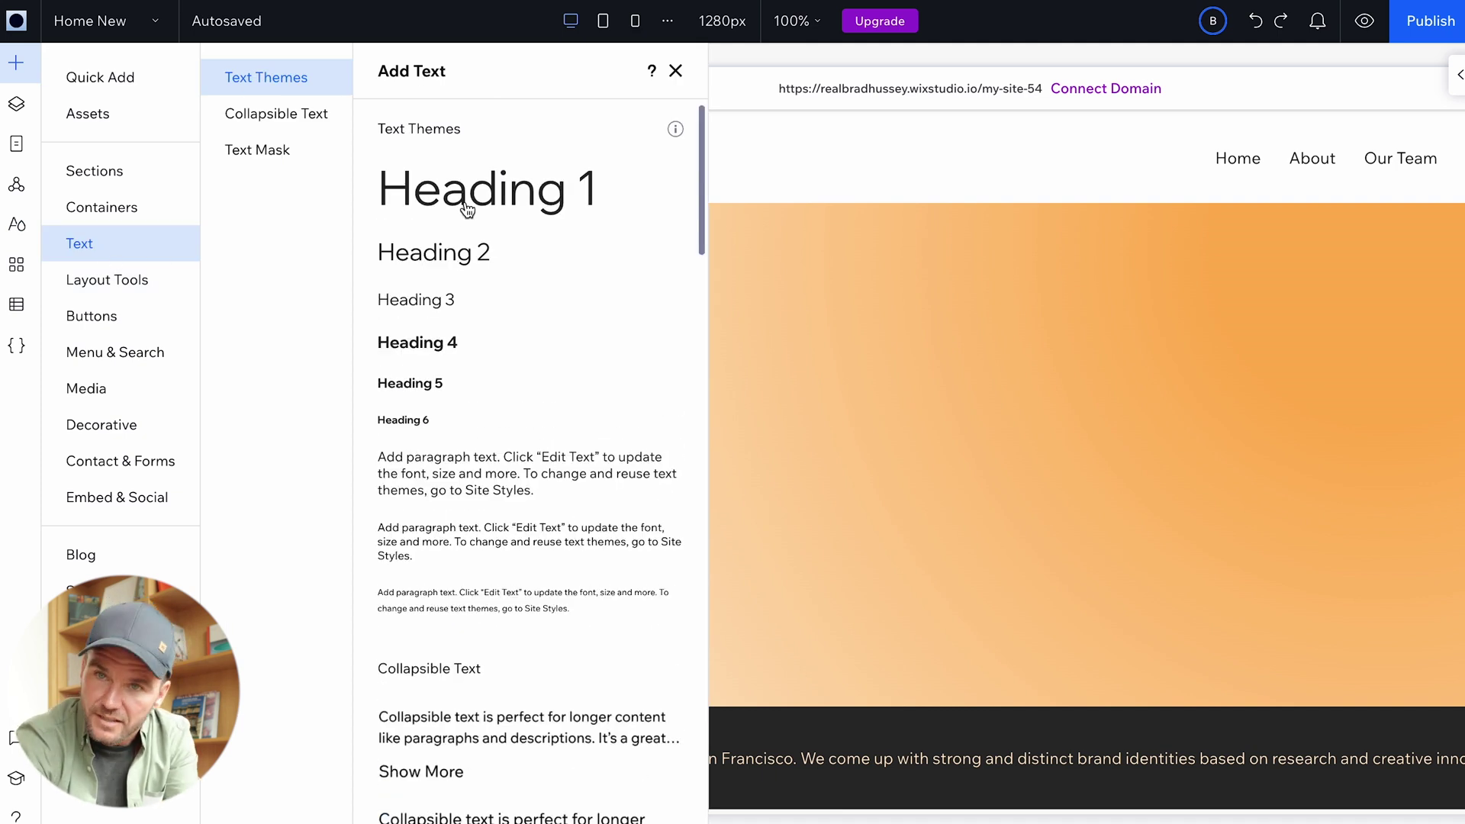
left_click(467, 209)
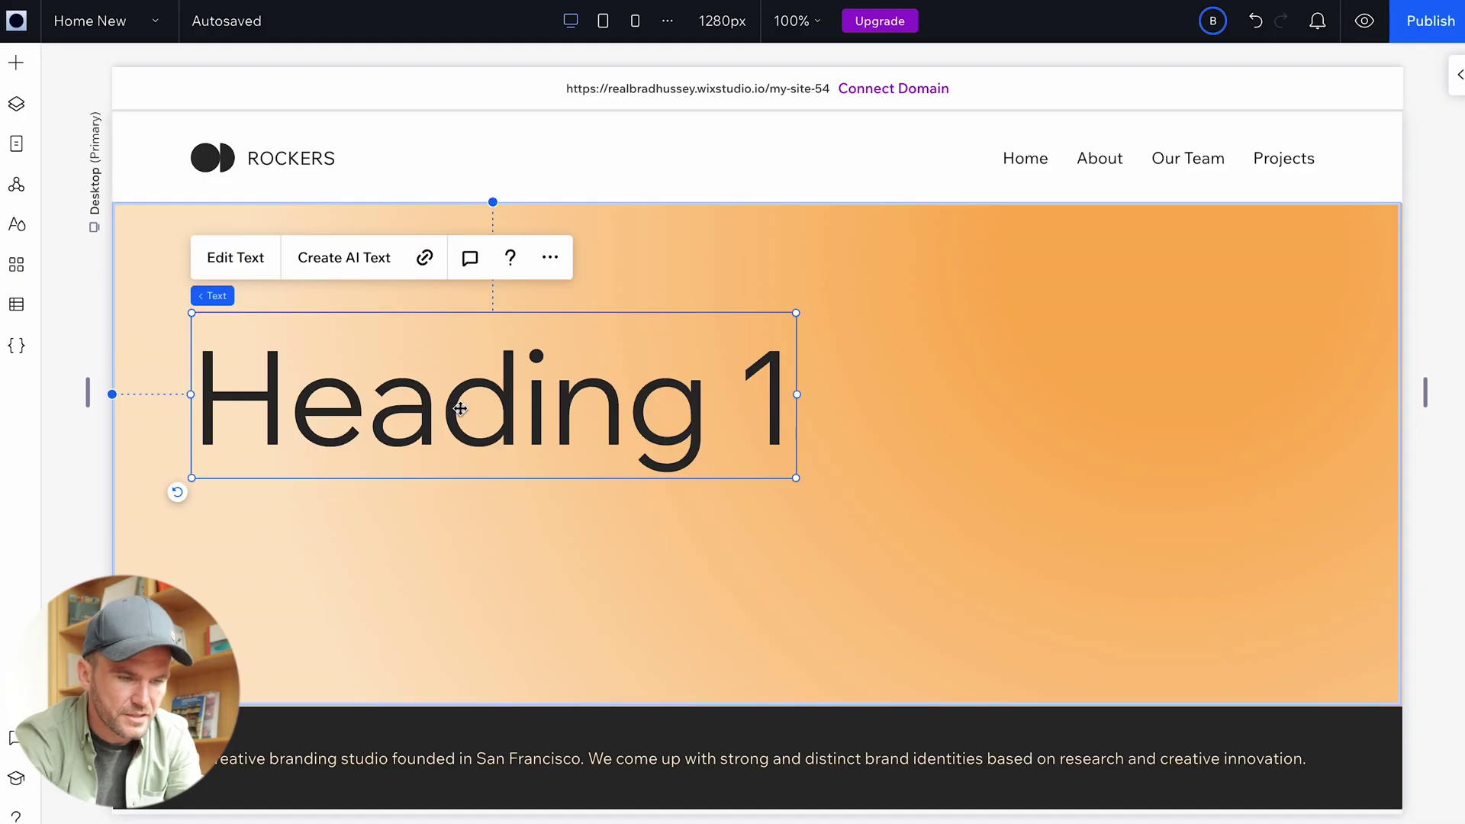
Replace the heading's placeholder text with "ROCKERS CREATIVE AGENCY".
double_click(460, 409)
type("ROCKERS CREATIVE")
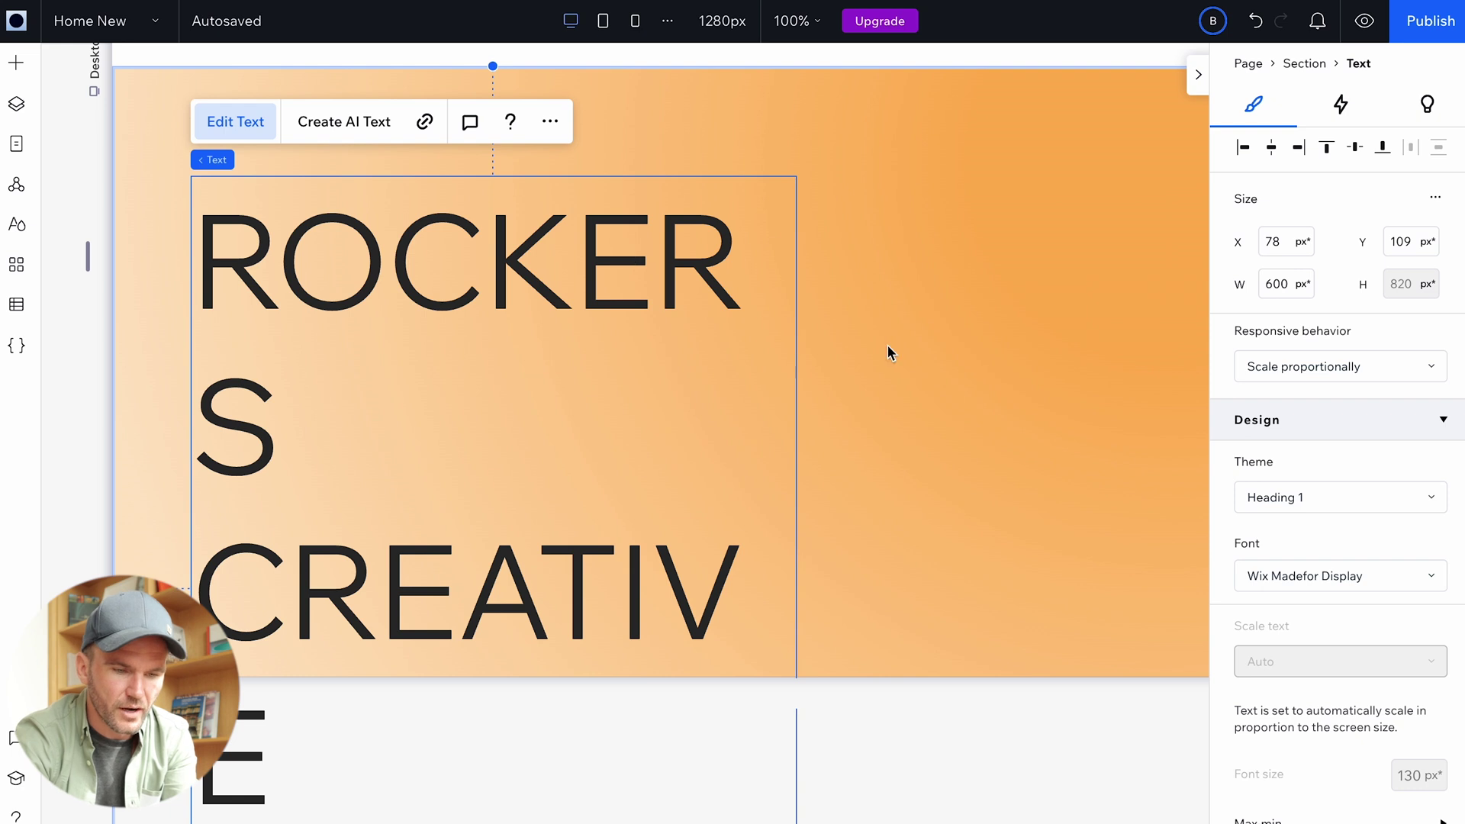
left_click(887, 345)
Widen the heading's text box to 656 px and align it to the left edge of the orange section.
left_click(595, 289)
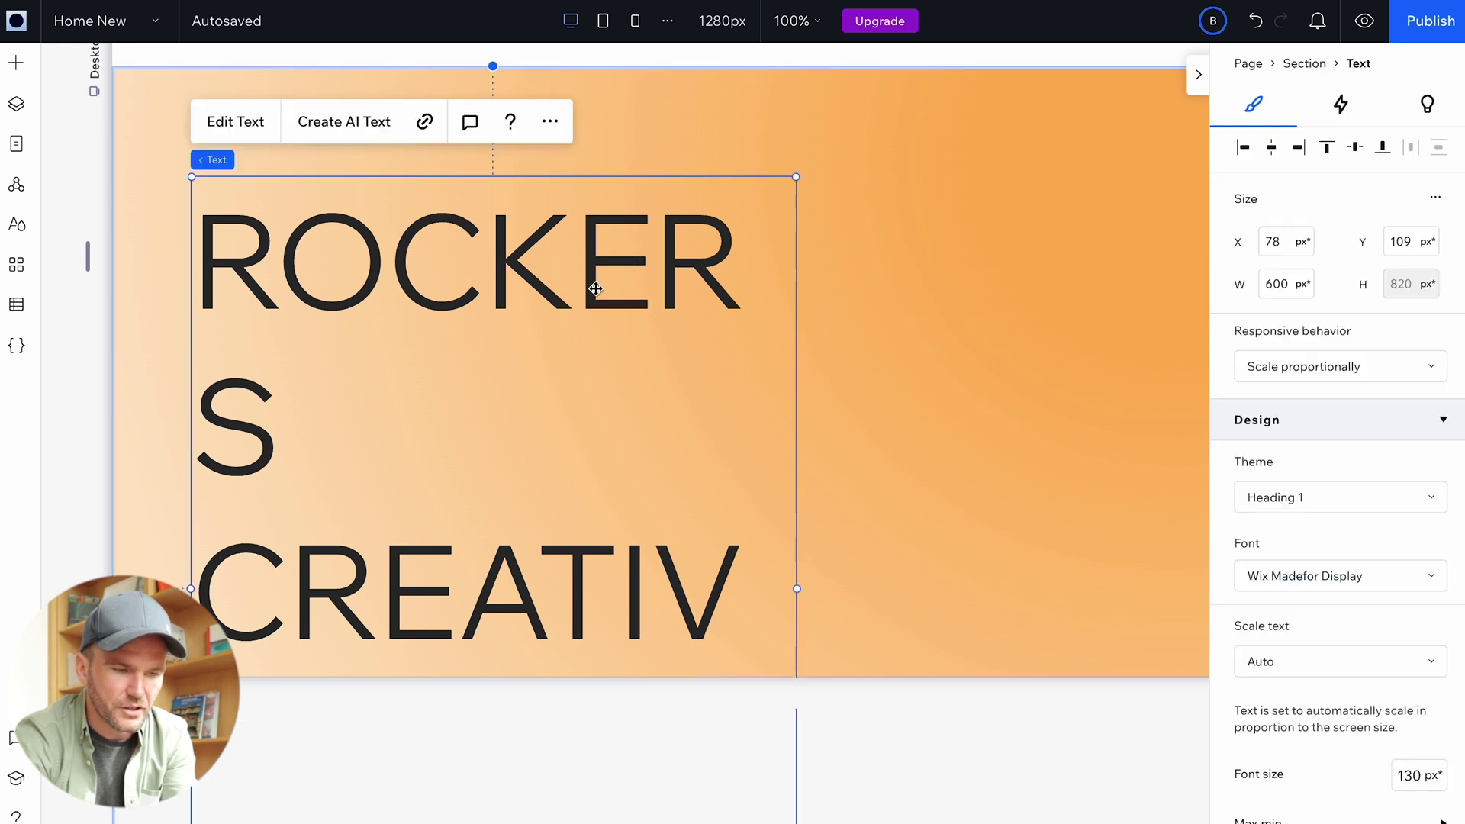
left_click_drag(799, 589, 854, 585)
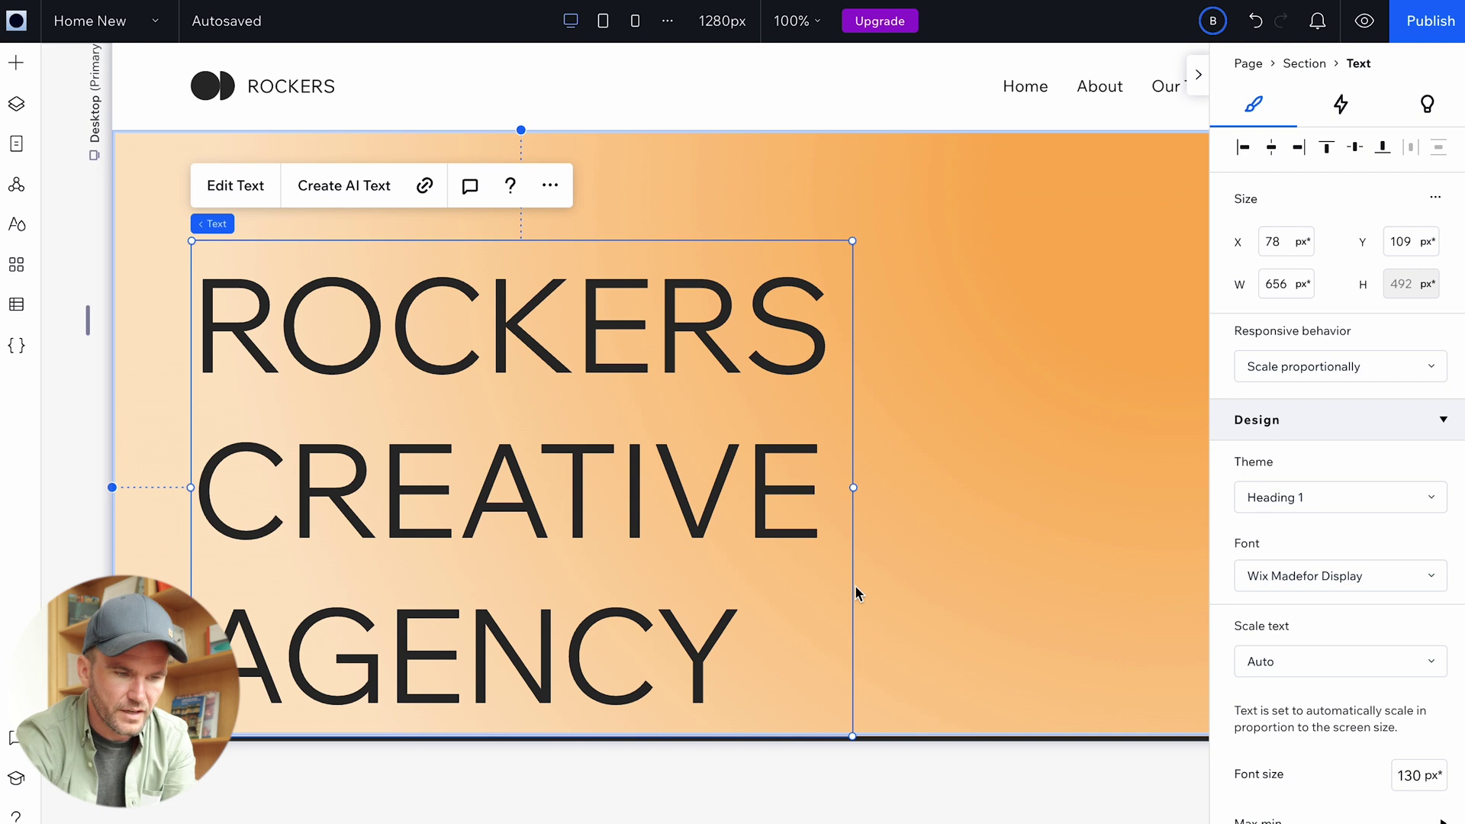
left_click(1244, 149)
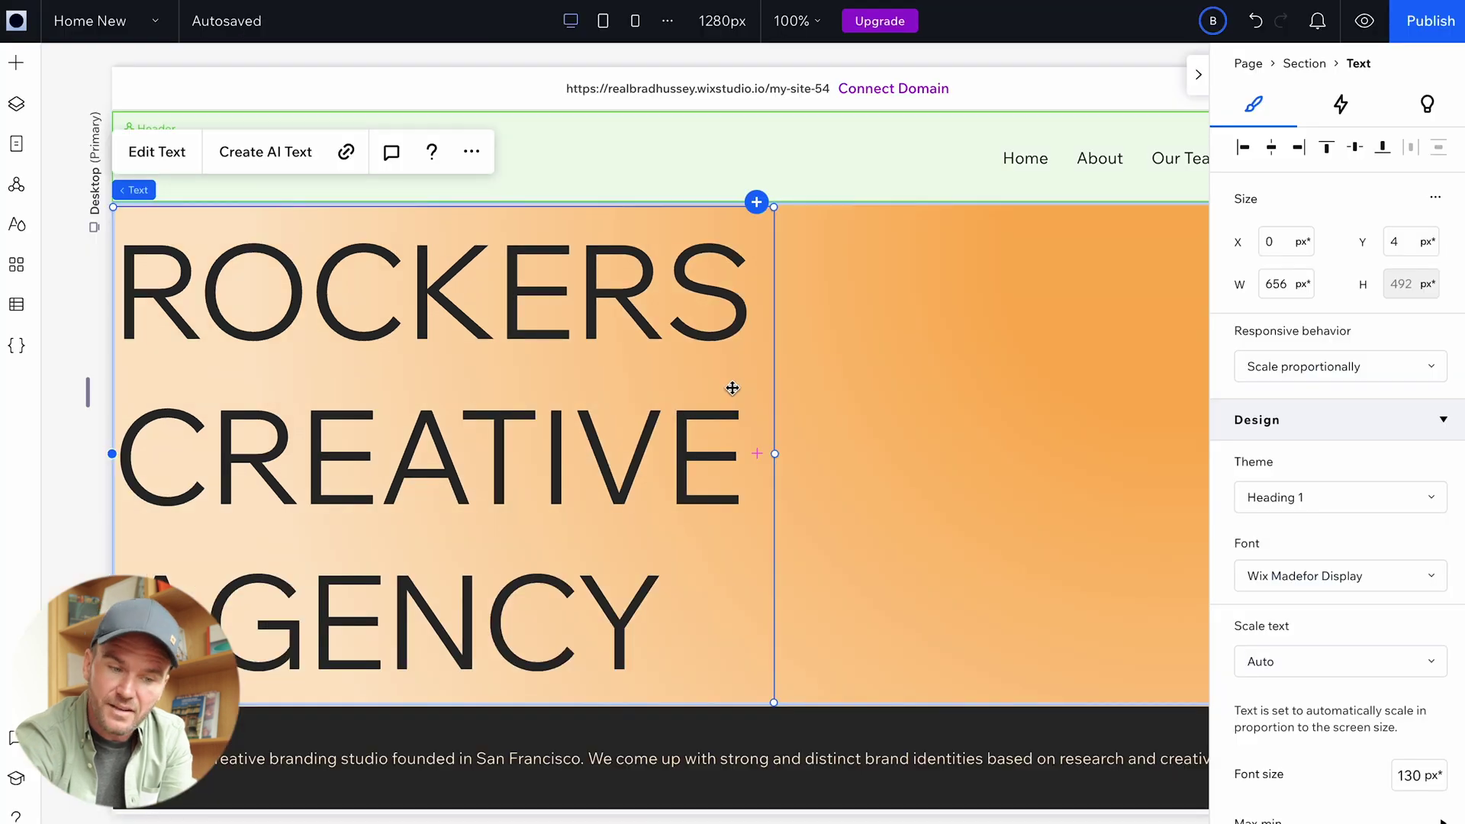
Set the orange section's padding to 5% on all four sides.
left_click(870, 336)
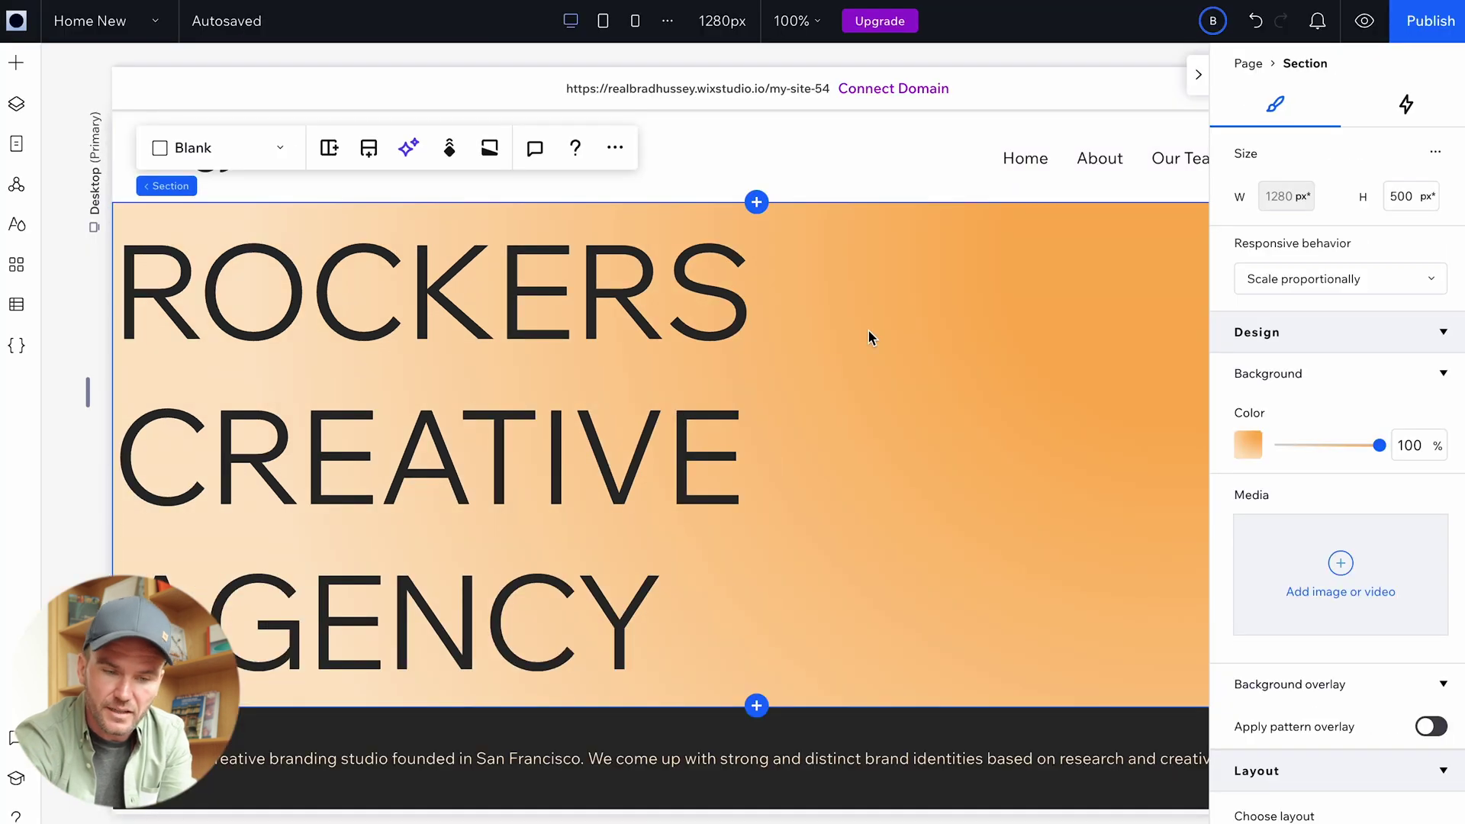
scroll(1367, 383, "down", 10)
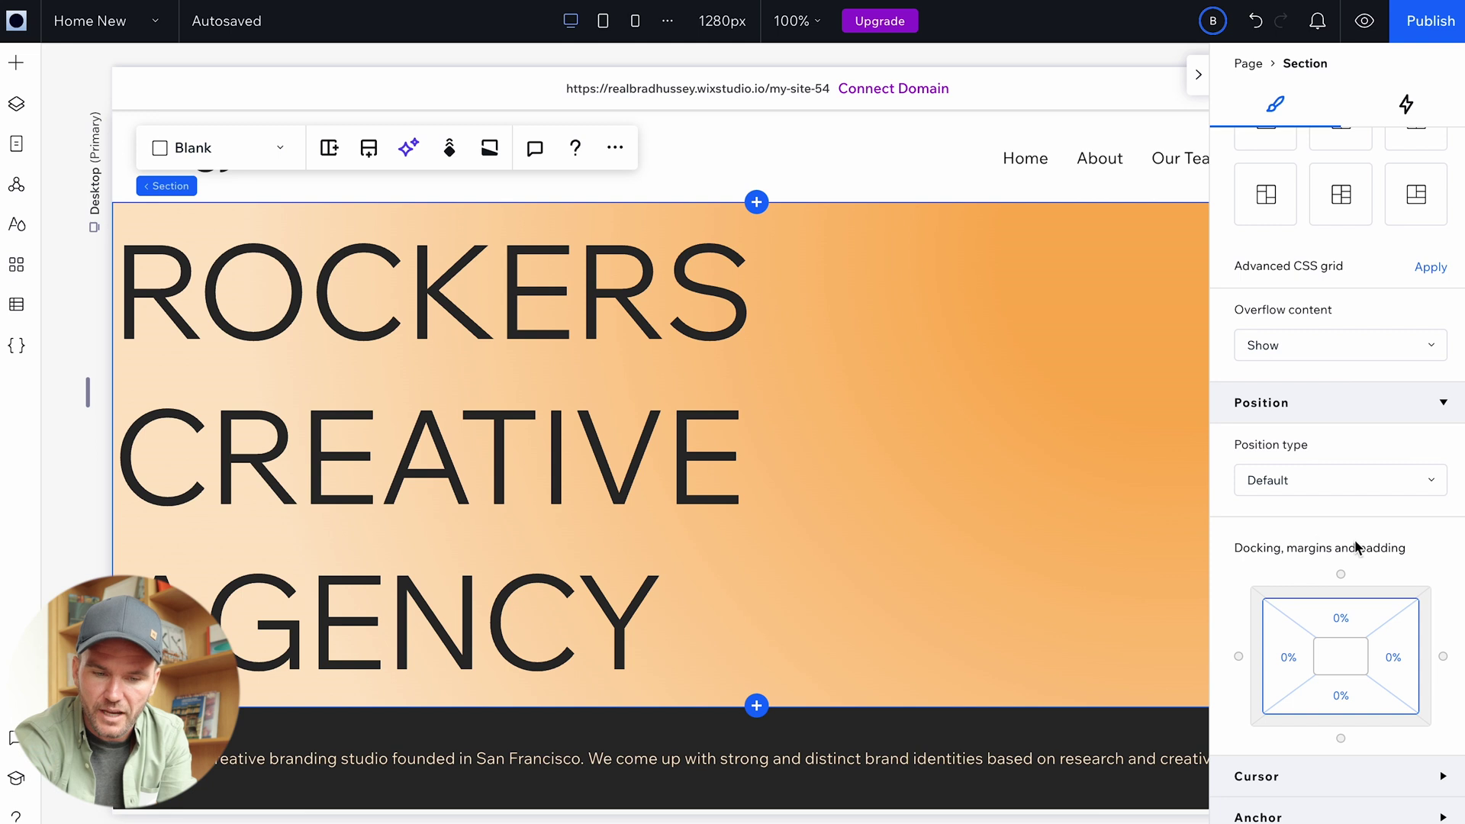
left_click(1345, 621)
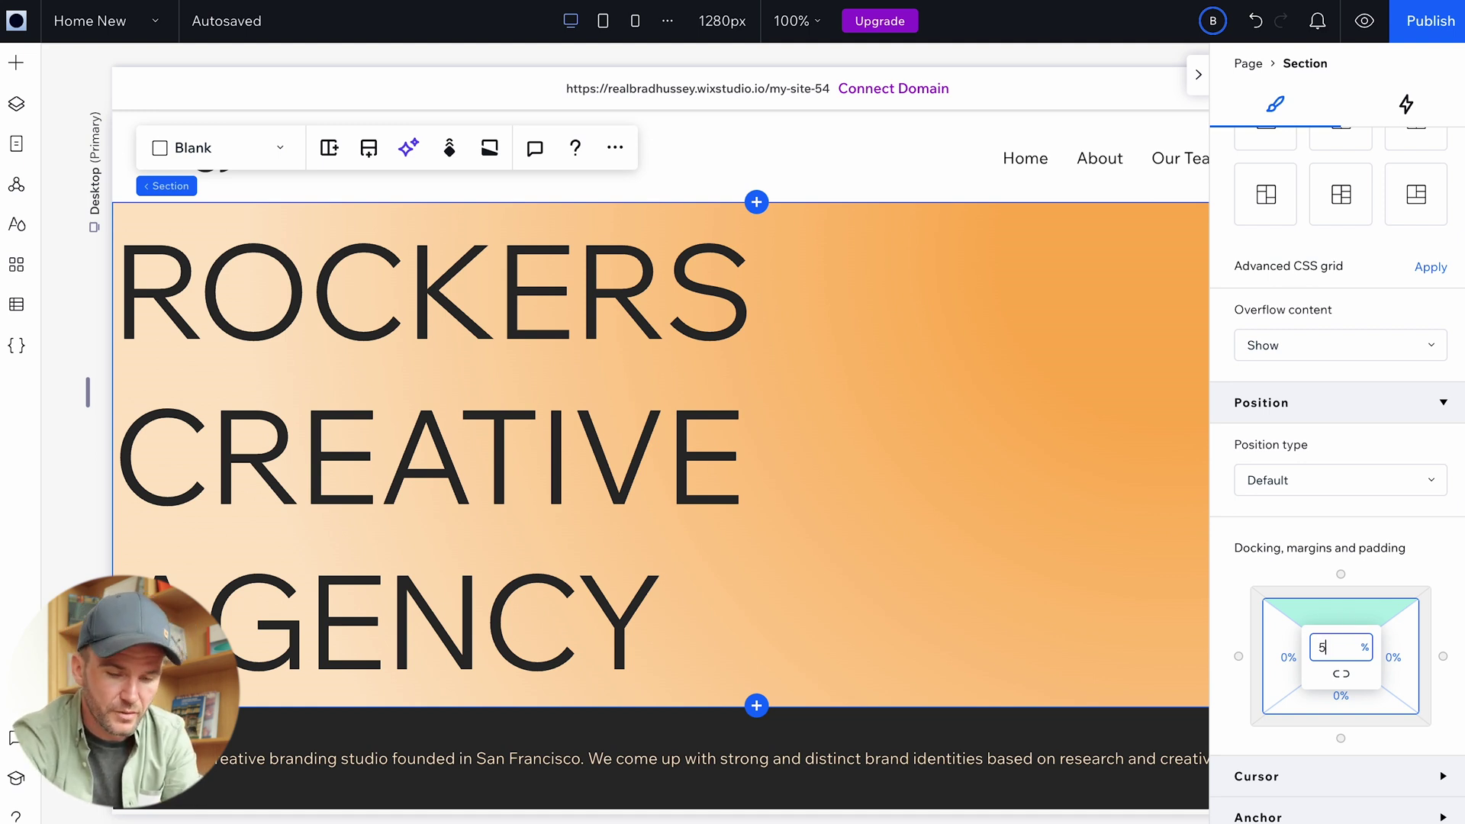
type("5")
key("Return")
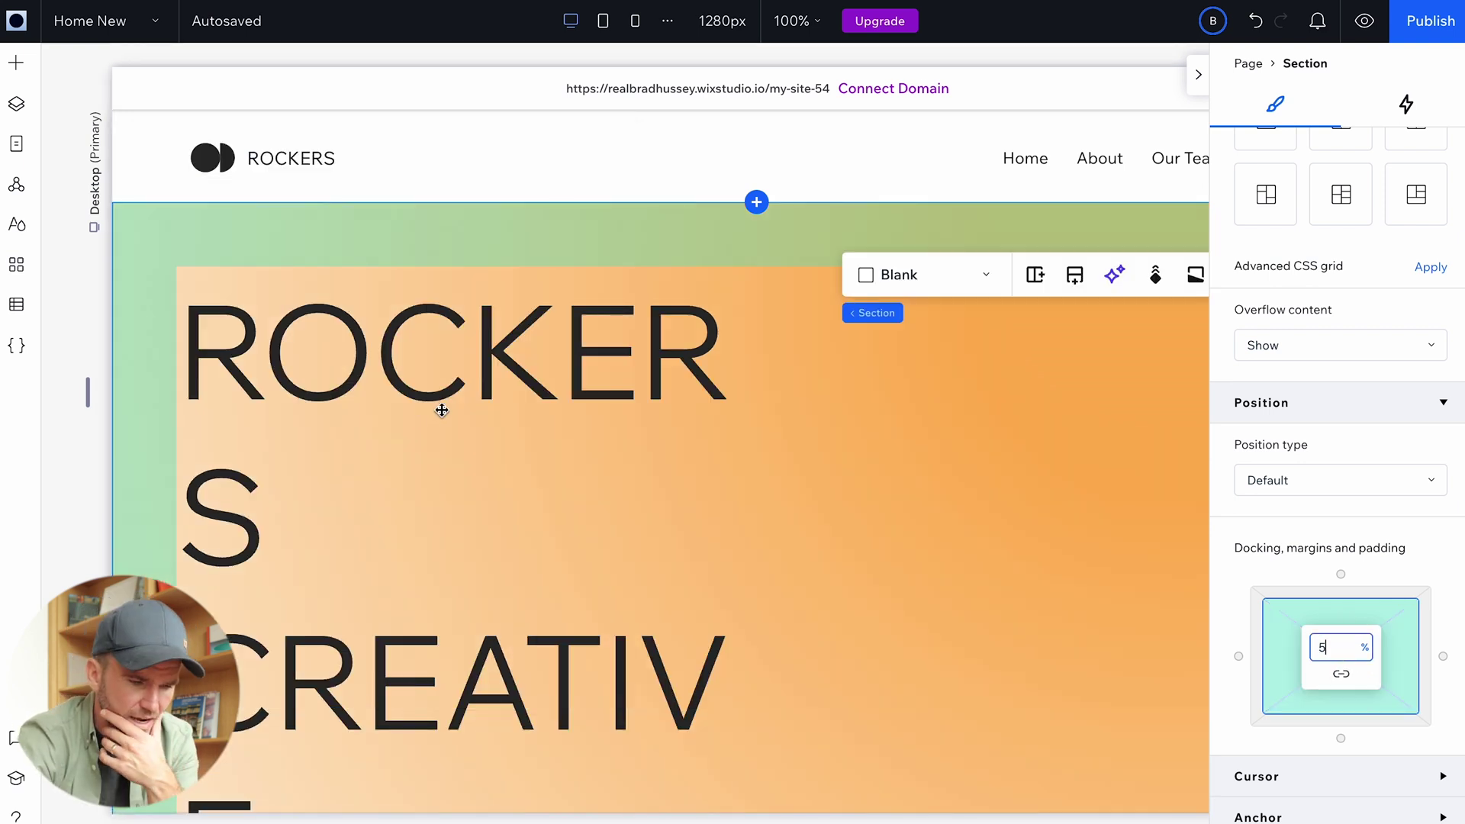
Widen the heading's text box inside the padded section to 773 px.
left_click(441, 411)
scroll(786, 641, "down", 1)
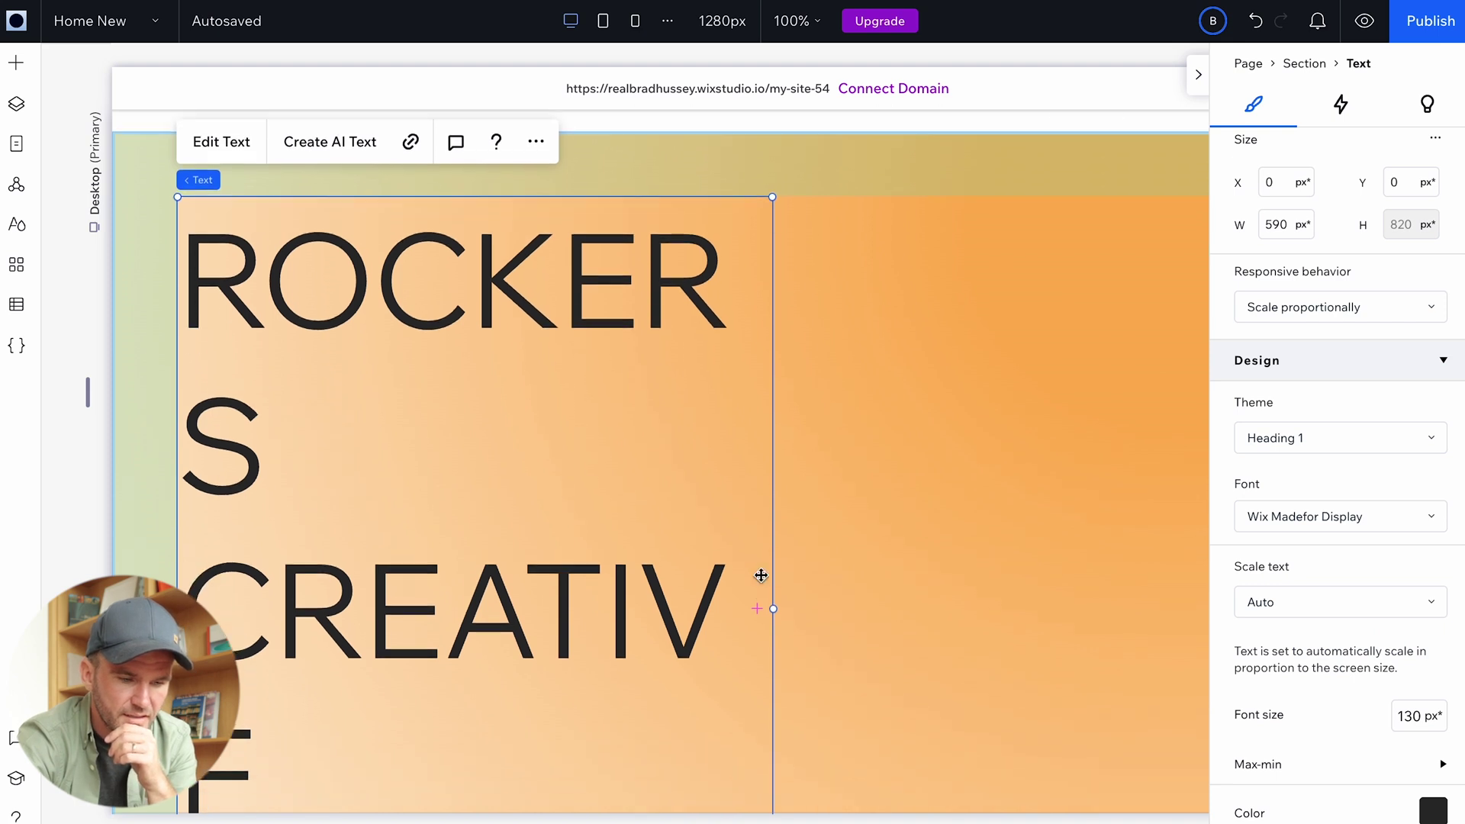
left_click_drag(775, 603, 957, 603)
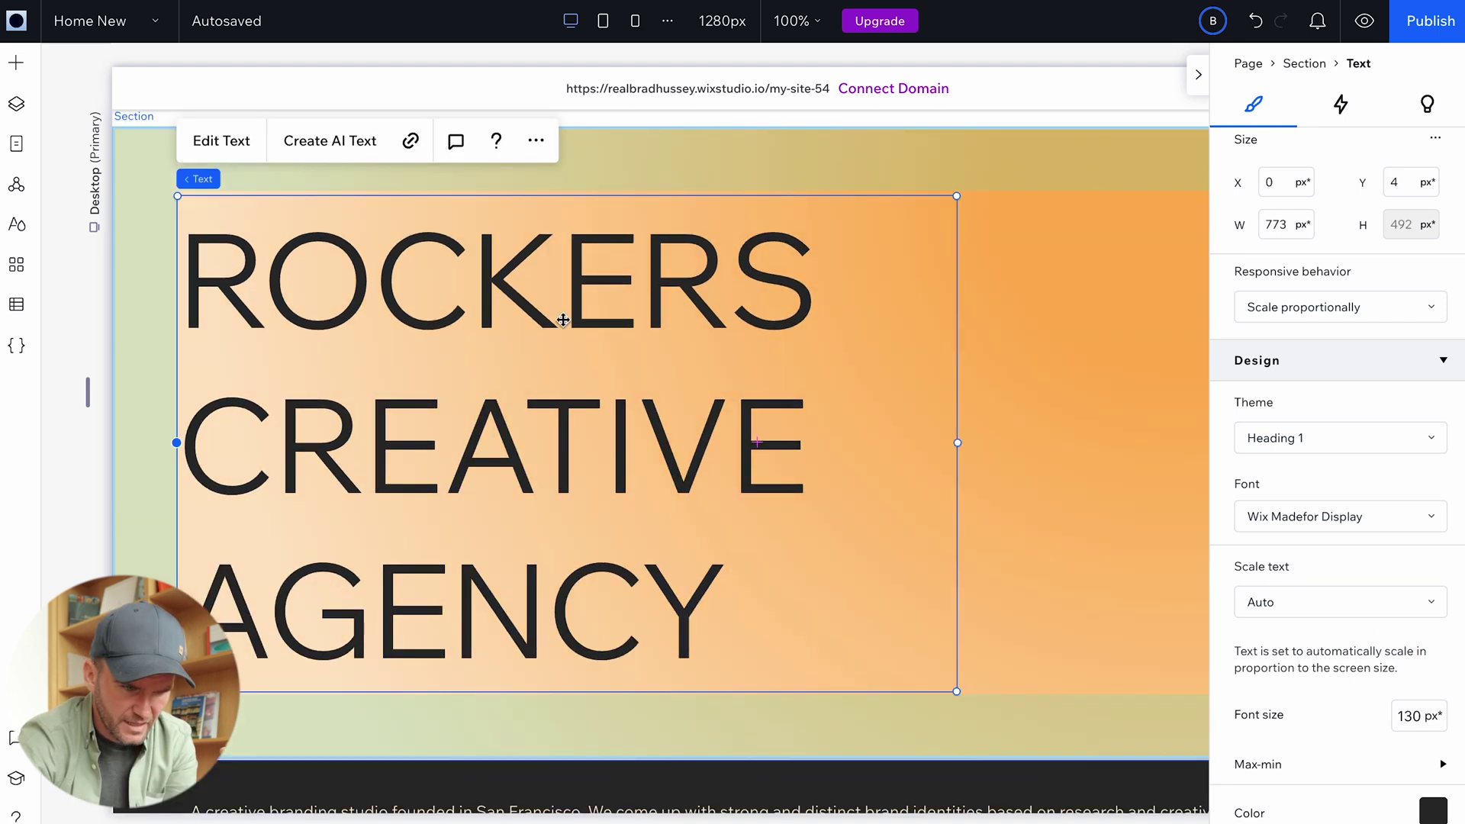
Set the heading's line spacing to 1 em, after trying 1.2, 1.1 and 0.9 em, and narrow its text box closer to the words.
scroll(1319, 511, "down", 3)
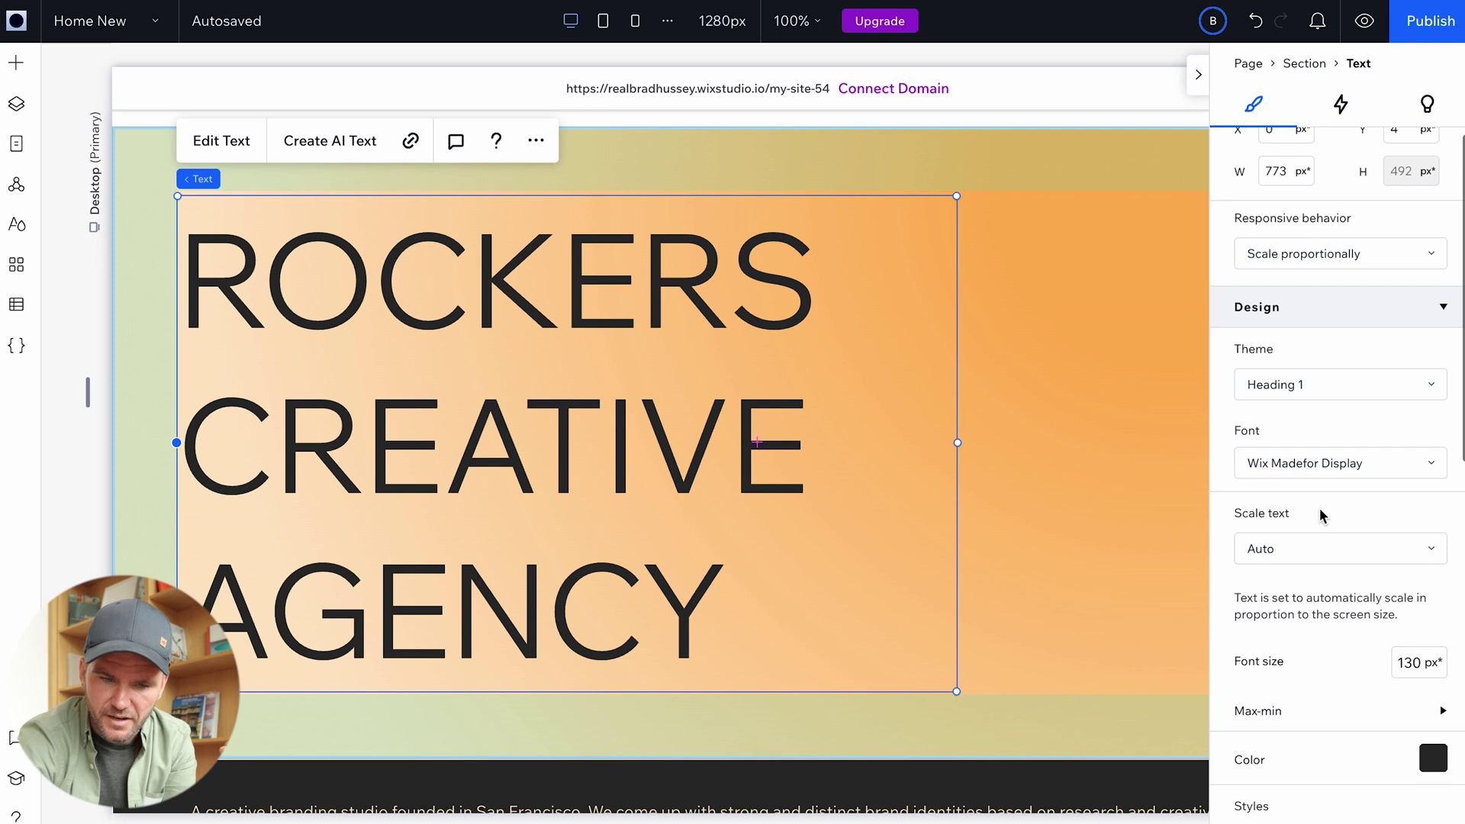
scroll(1320, 507, "down", 9)
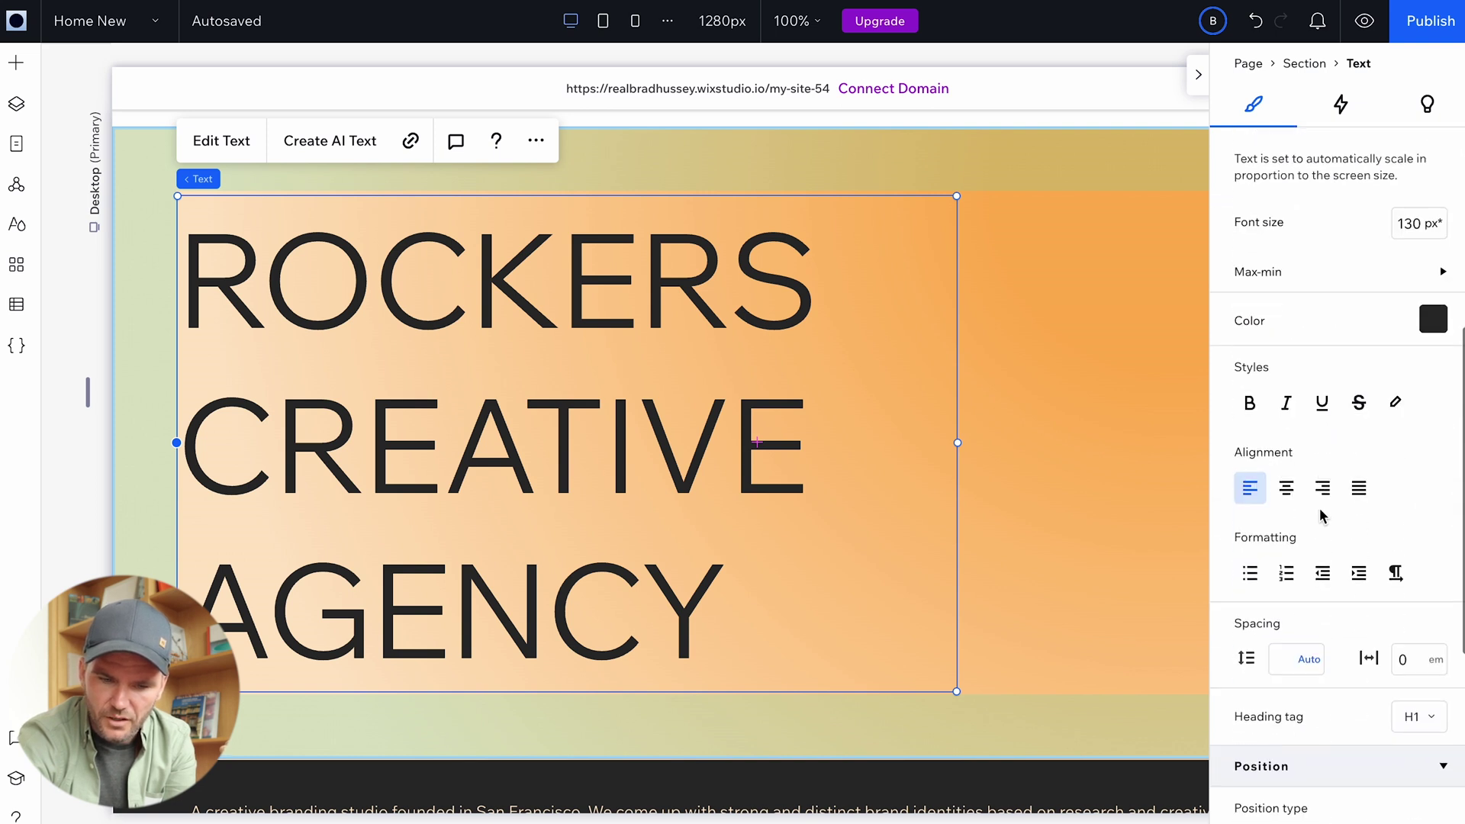
scroll(1321, 520, "down", 1)
left_click(1310, 443)
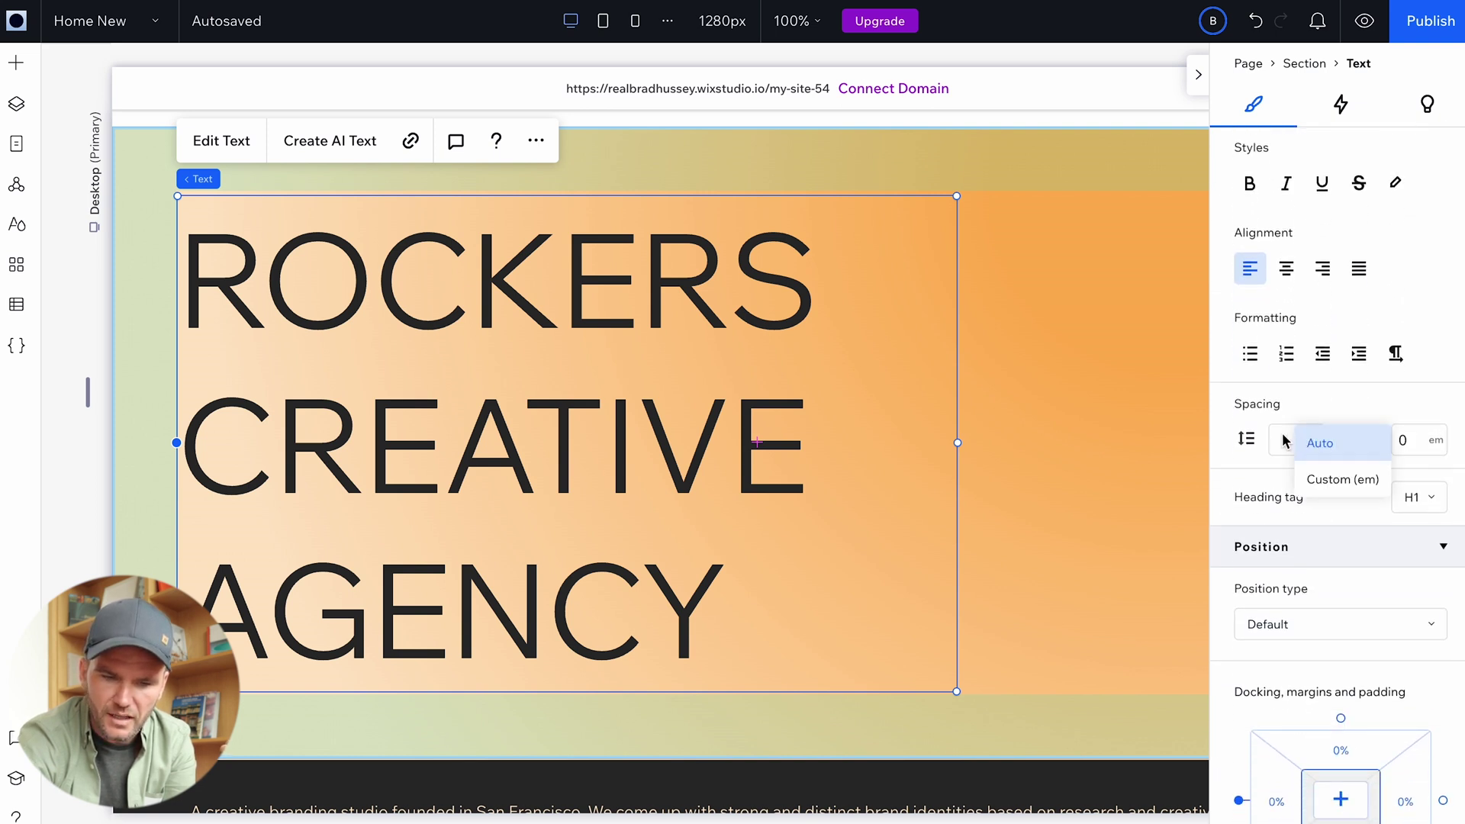
left_click(1284, 440)
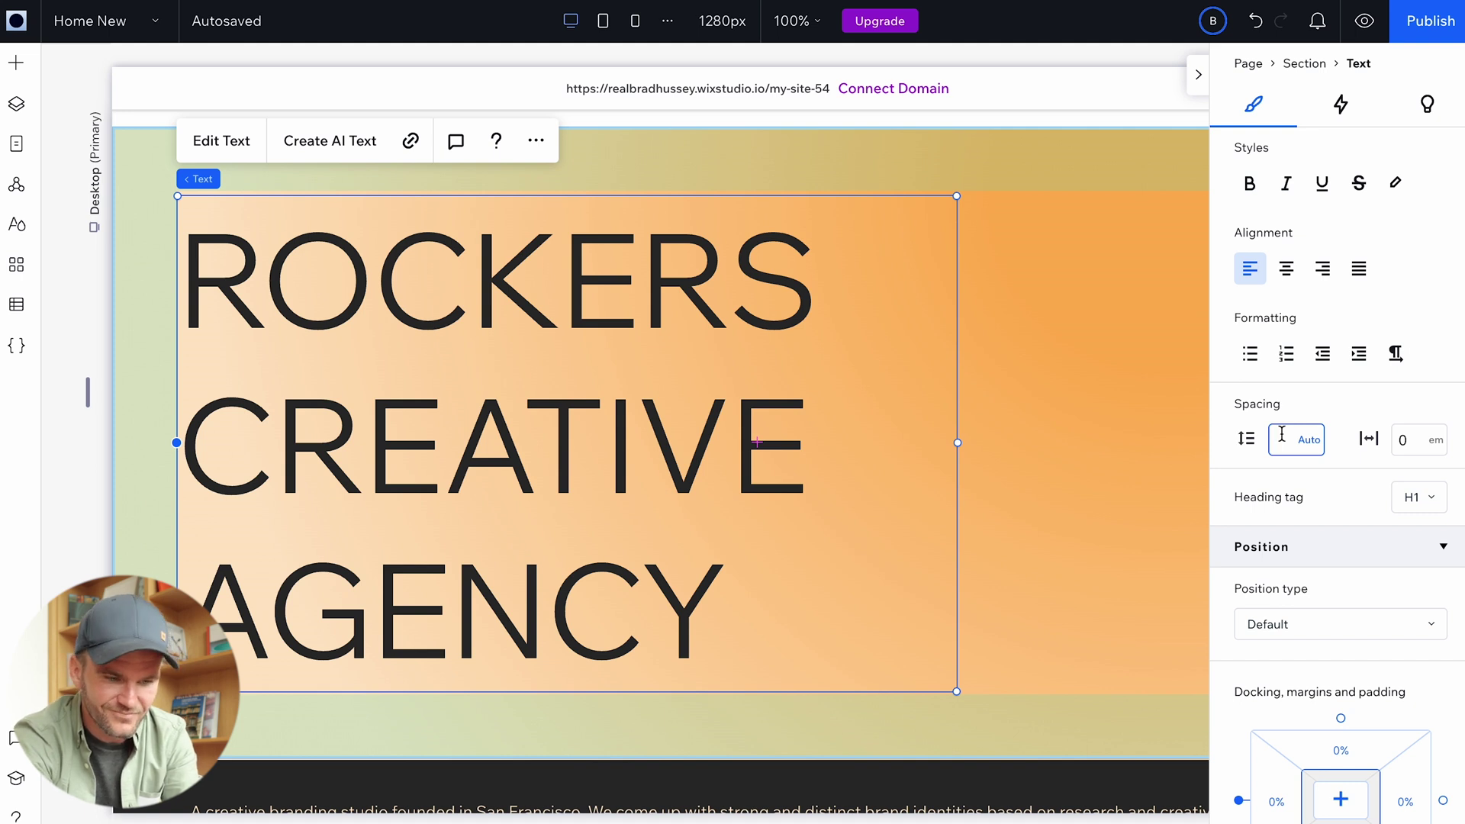
key("Return")
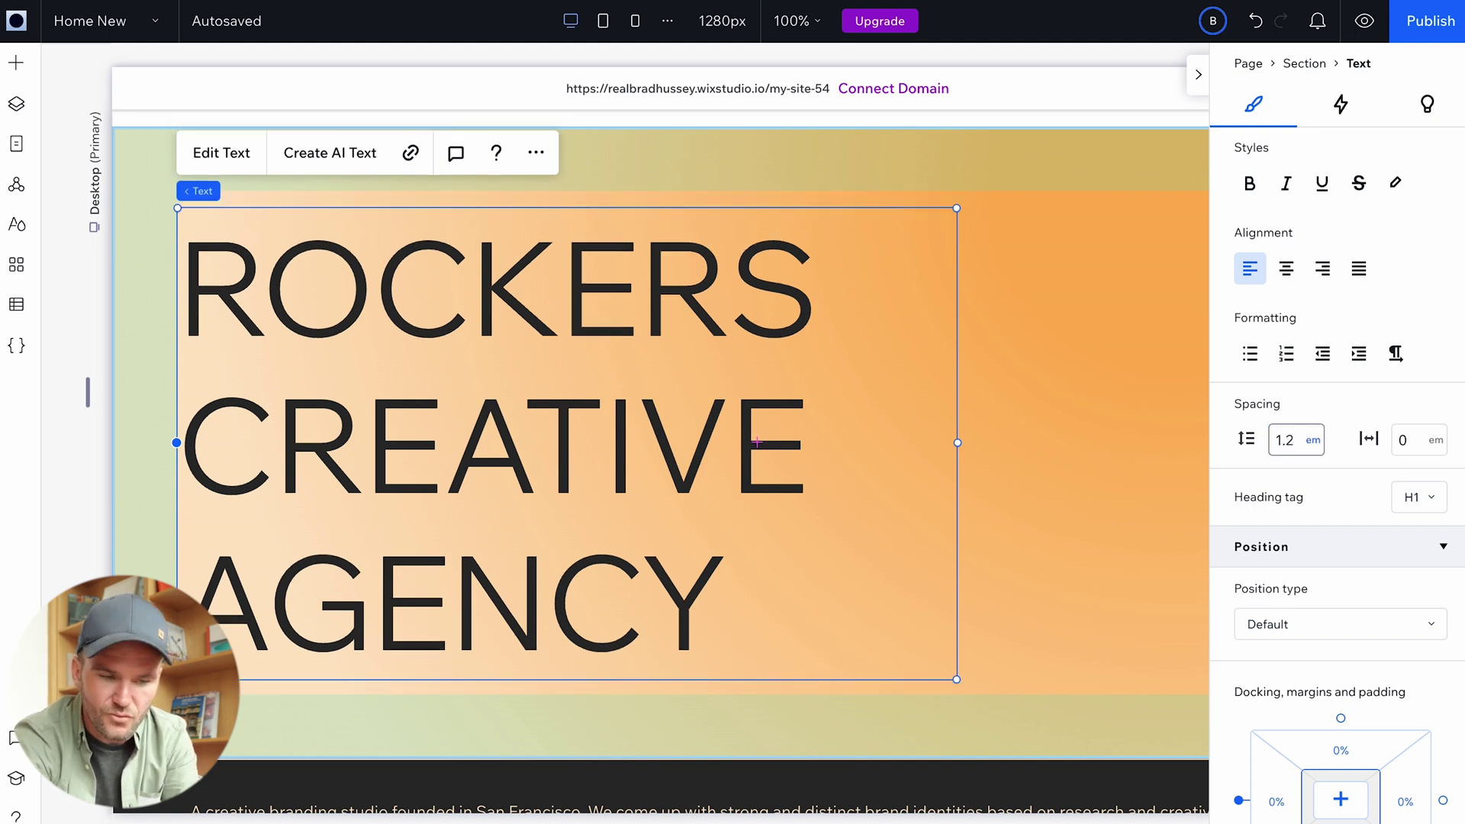
left_click(1282, 435)
type("1.1")
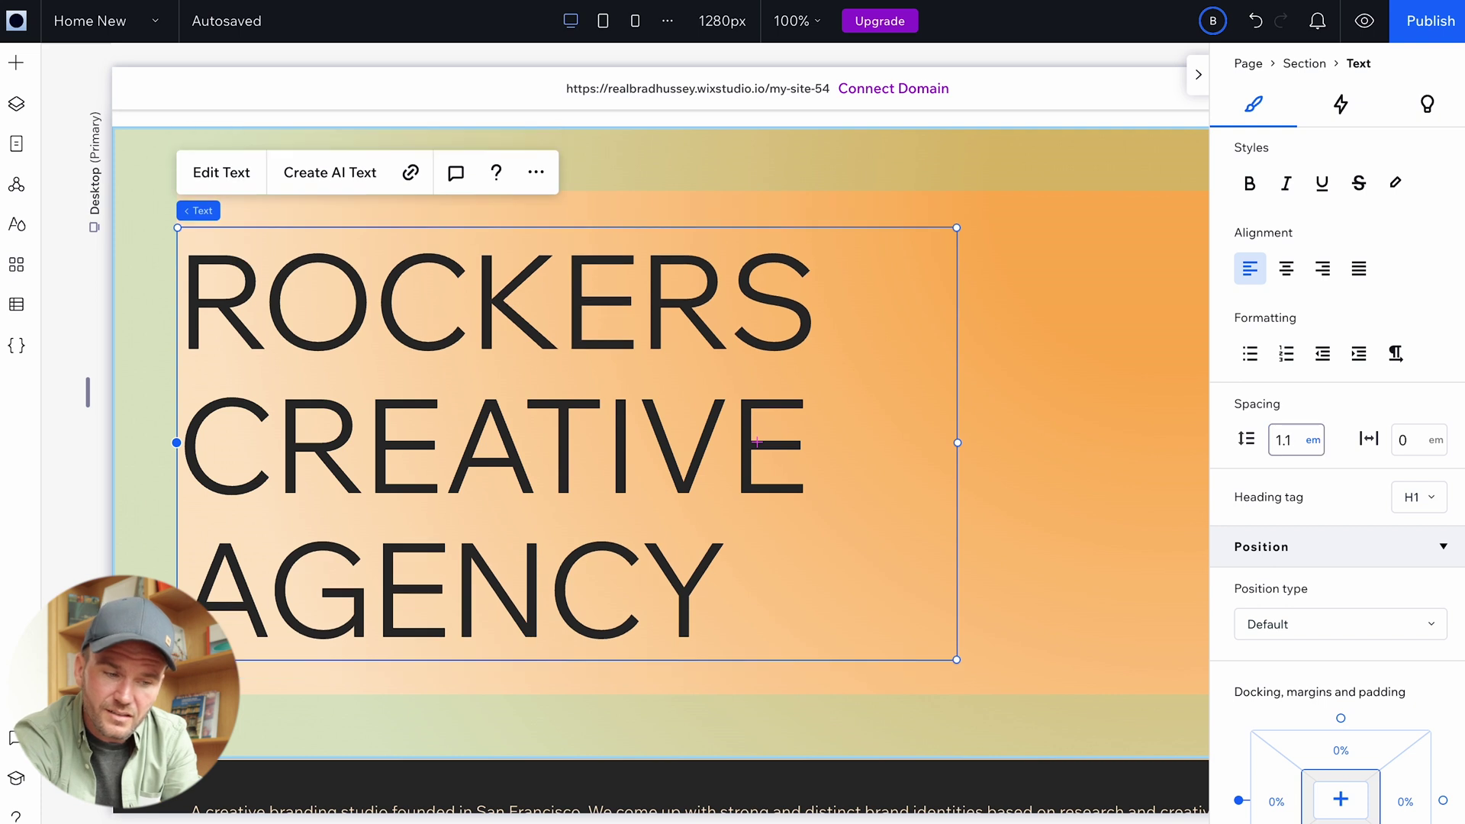
left_click(1282, 434)
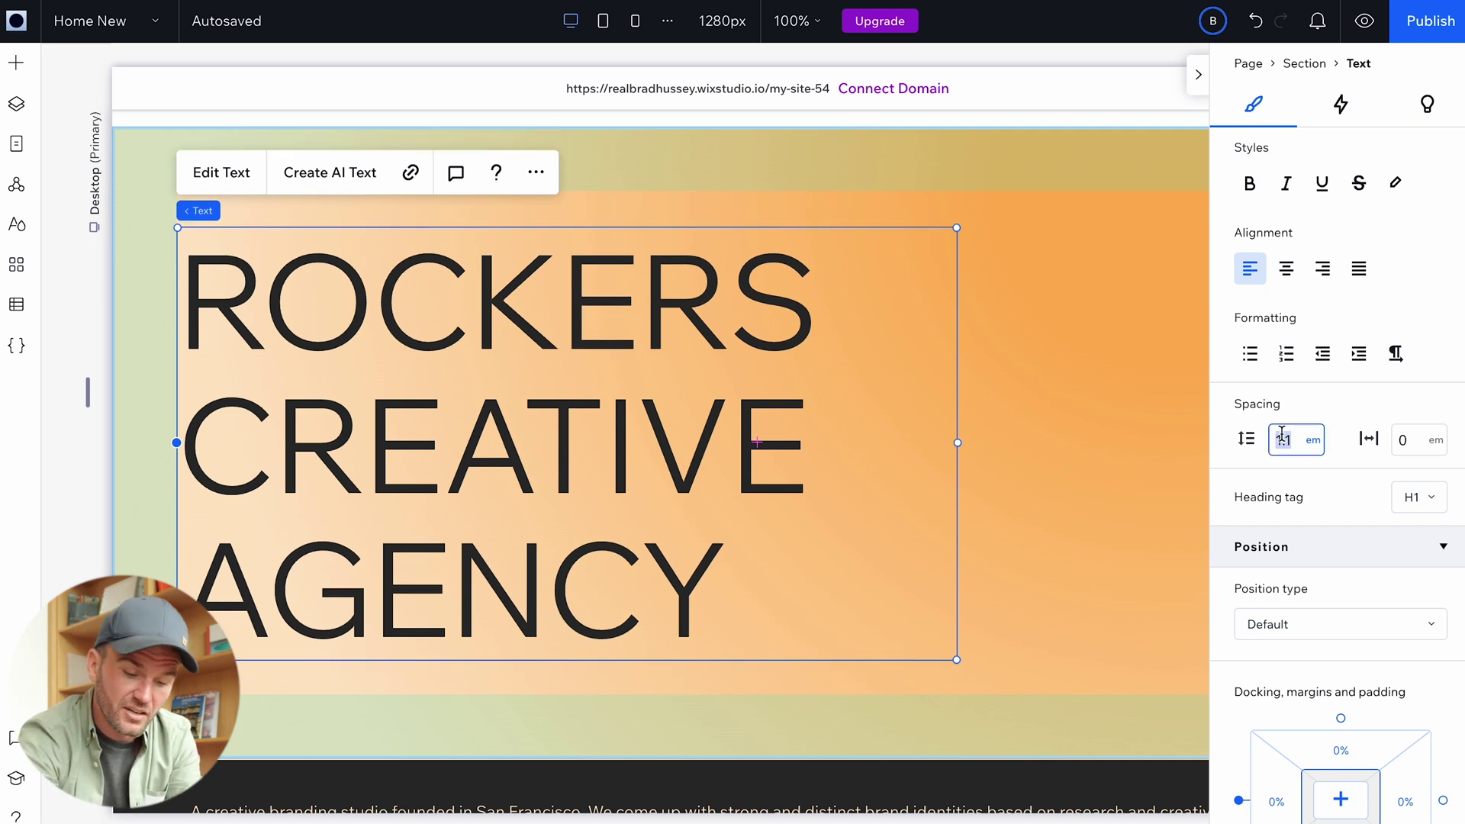
type("0.9")
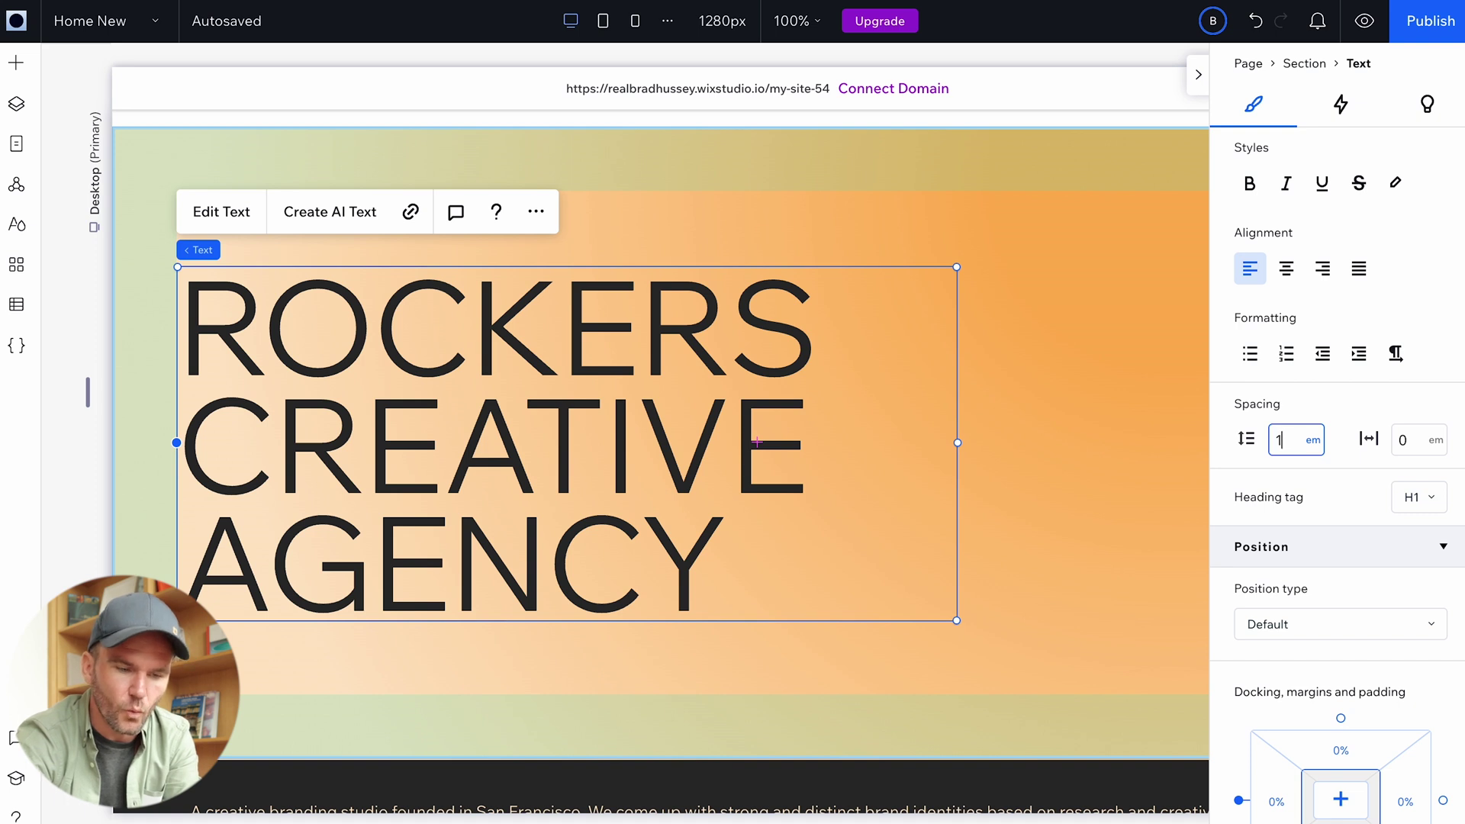
key("Return")
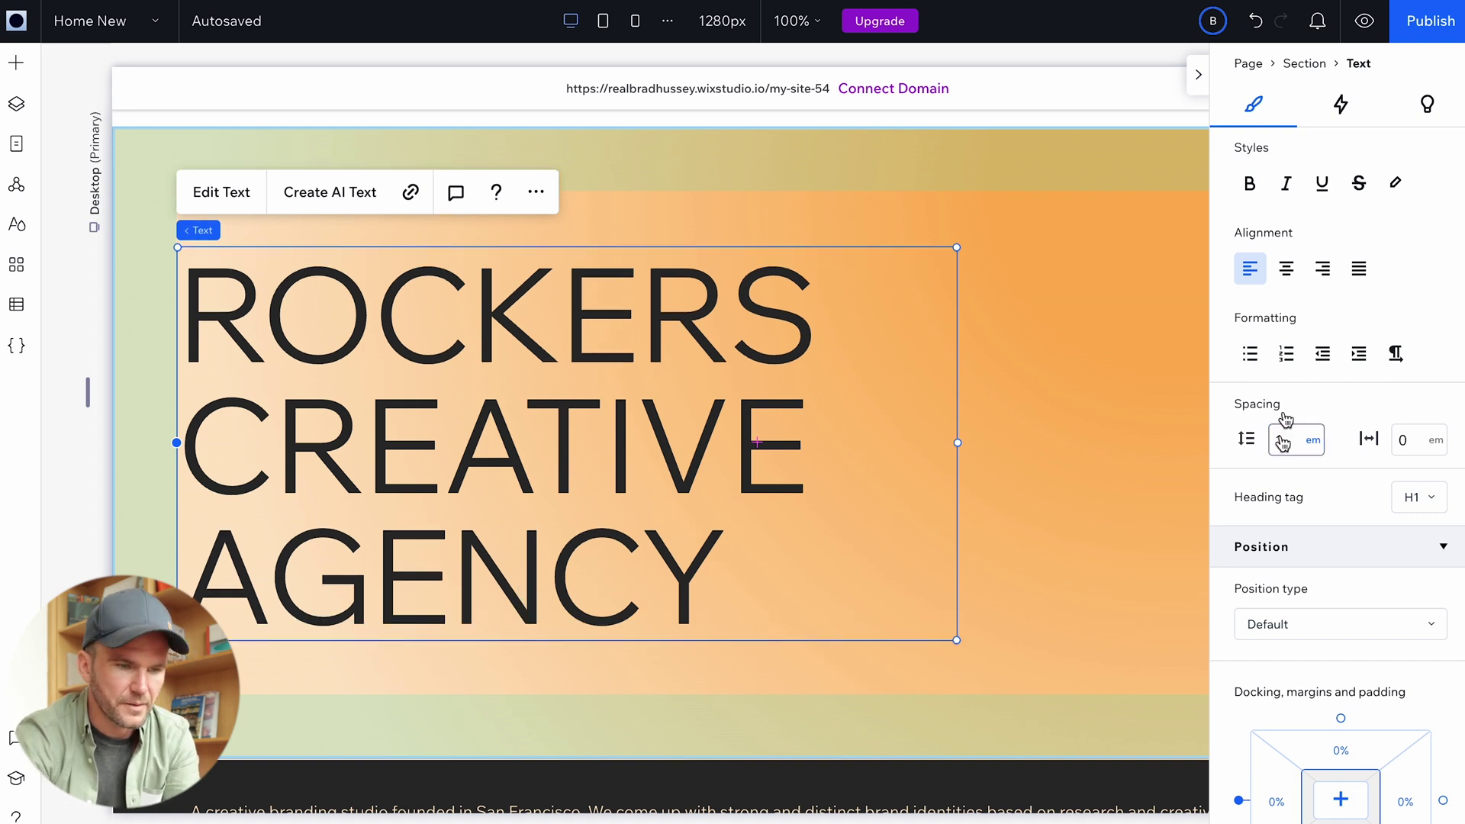
scroll(704, 379, "right", 5)
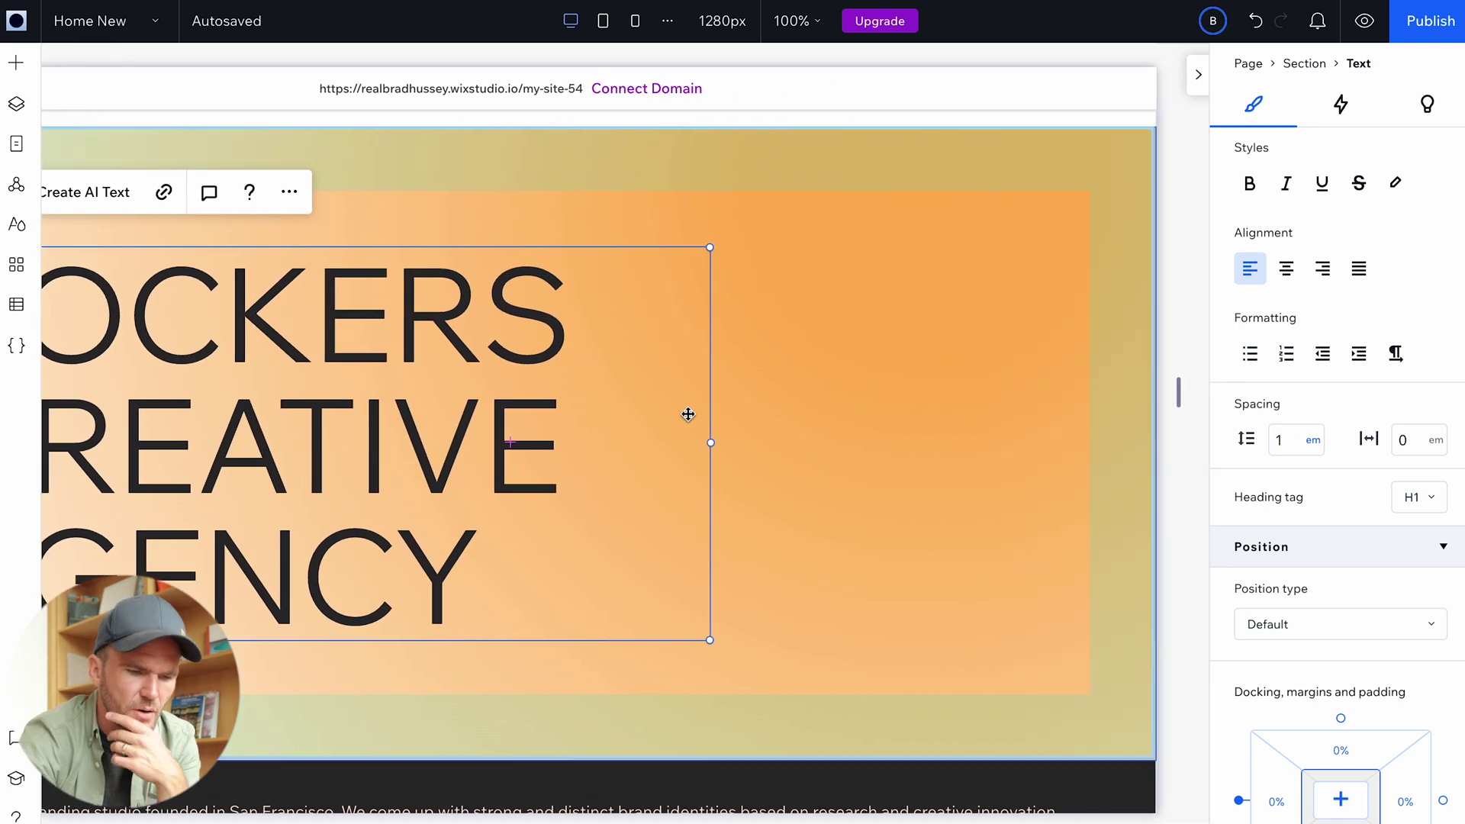
left_click_drag(711, 443, 642, 433)
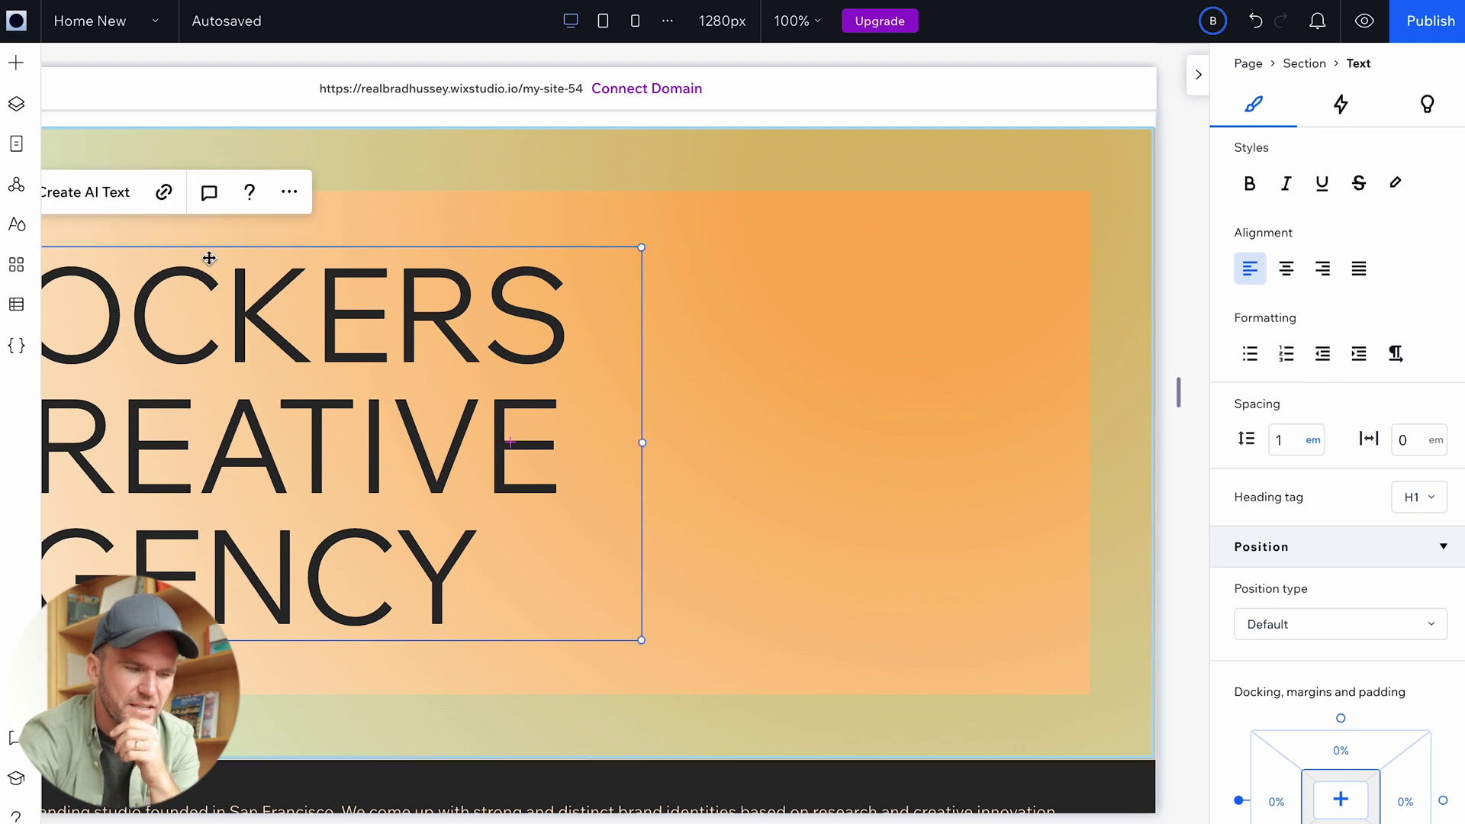
Search the Wix transparent video library for "rock".
left_click(16, 63)
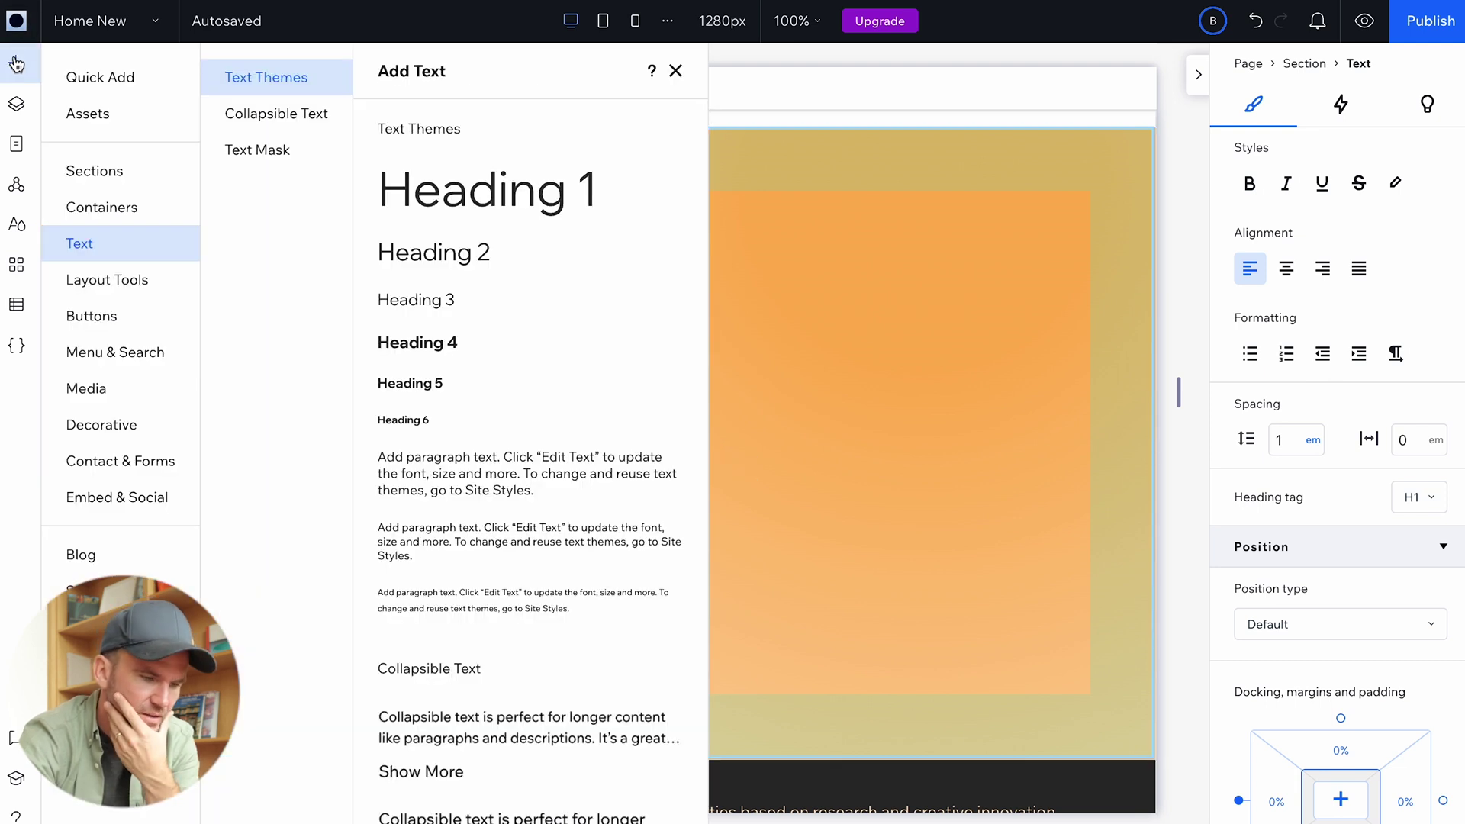
left_click(112, 392)
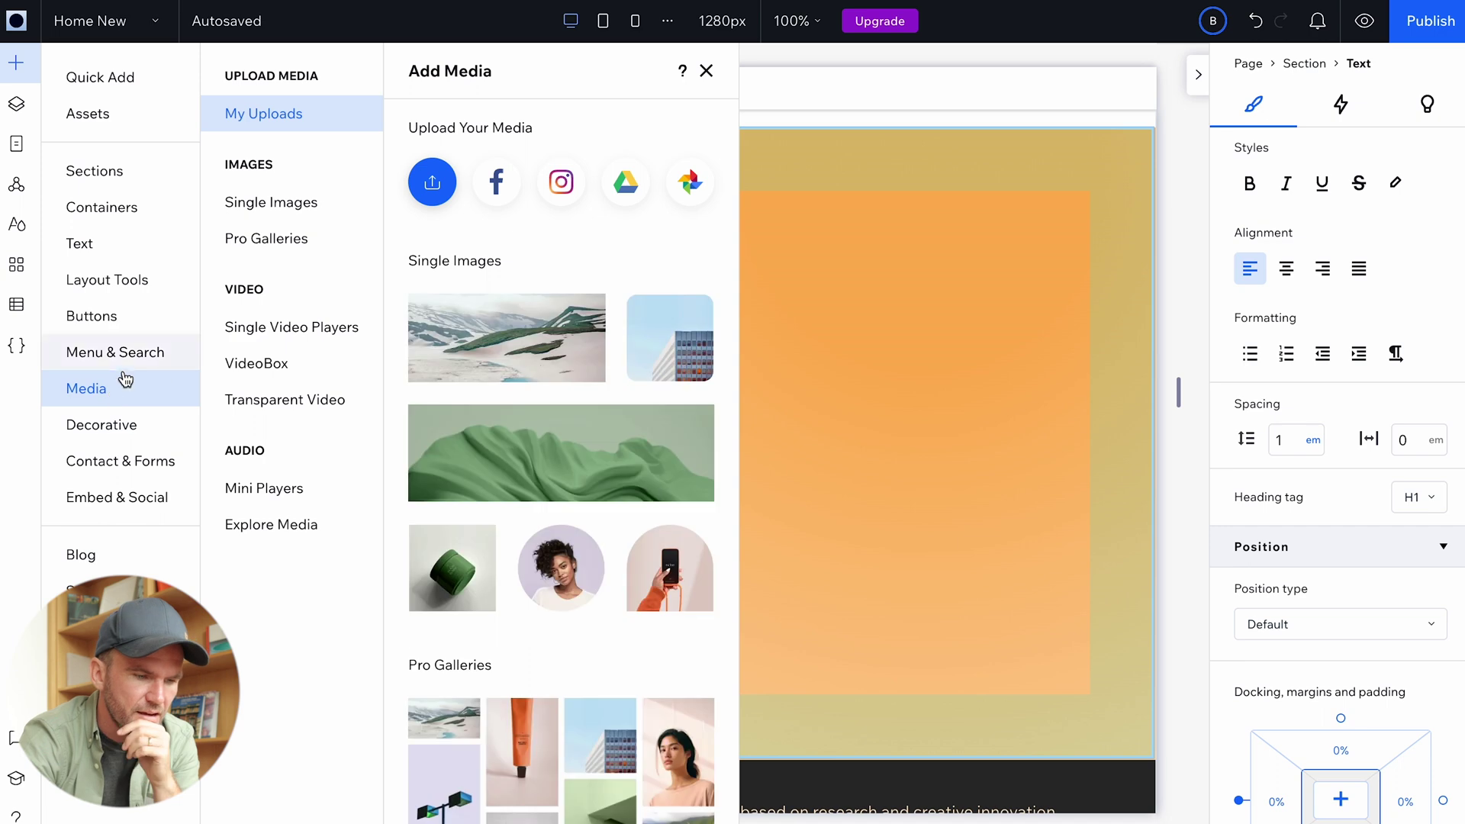
left_click(314, 405)
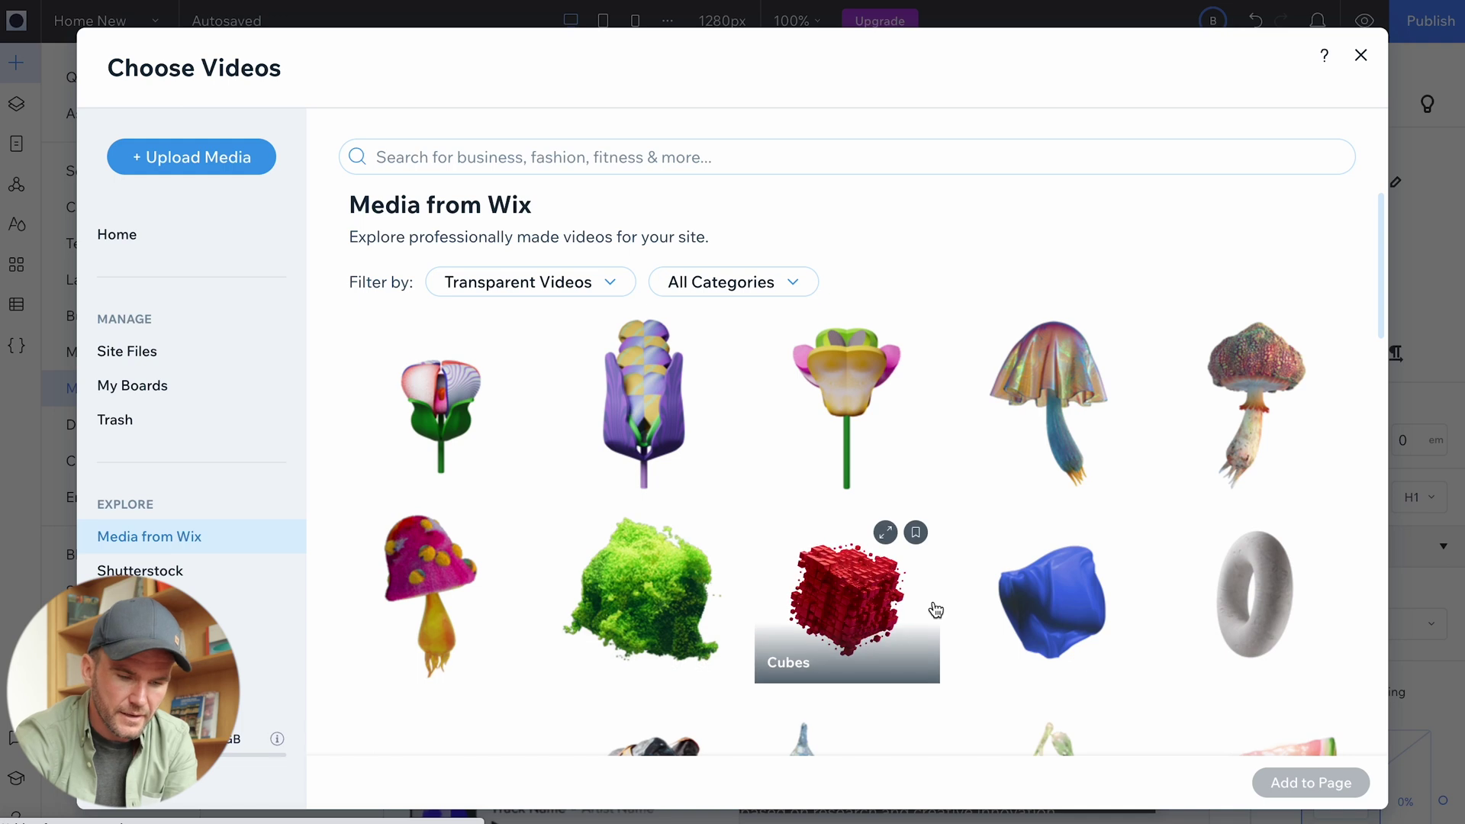
scroll(932, 608, "down", 1)
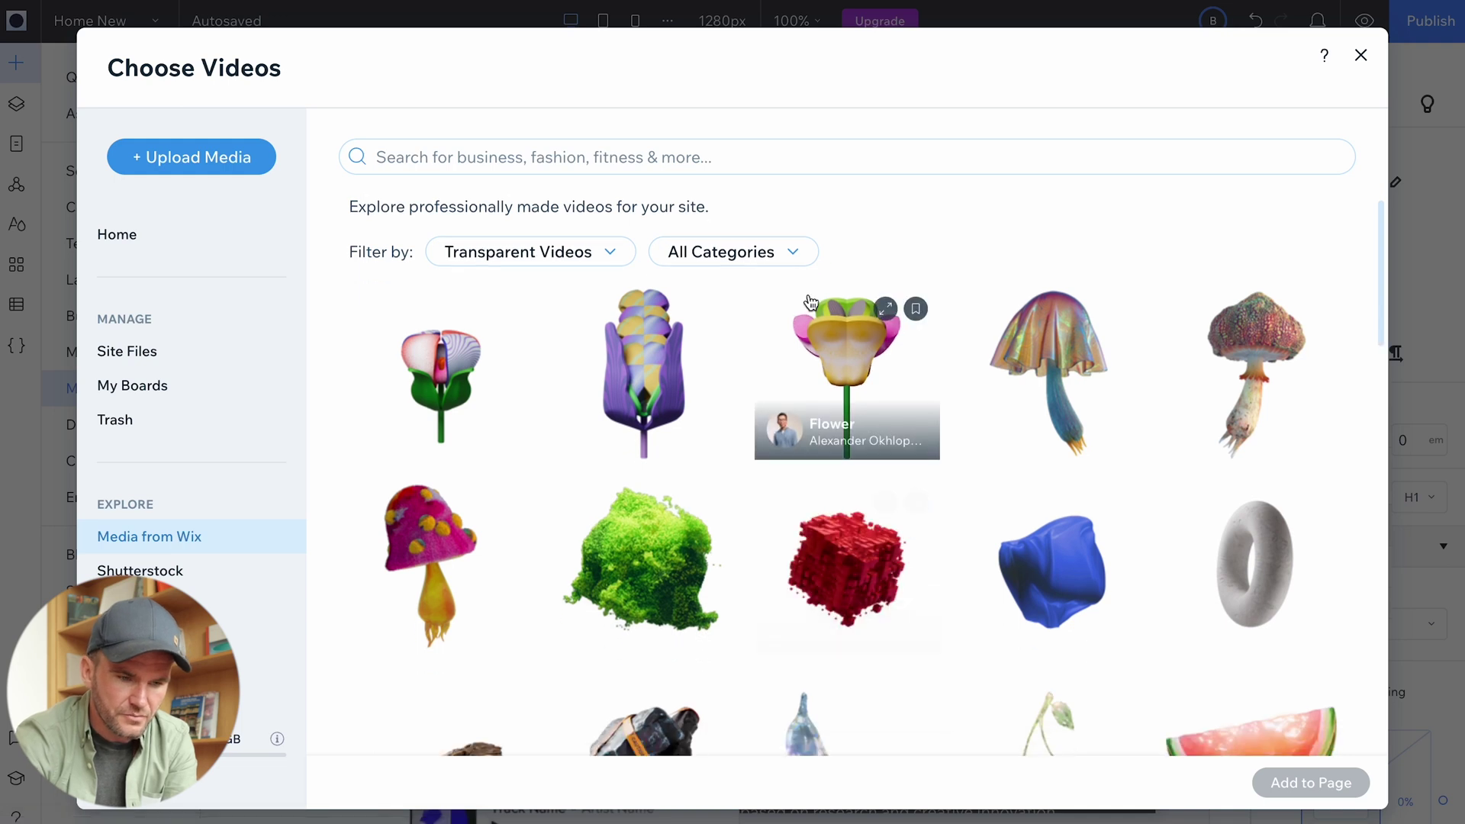
scroll(809, 297, "up", 1)
left_click(807, 164)
type("rock")
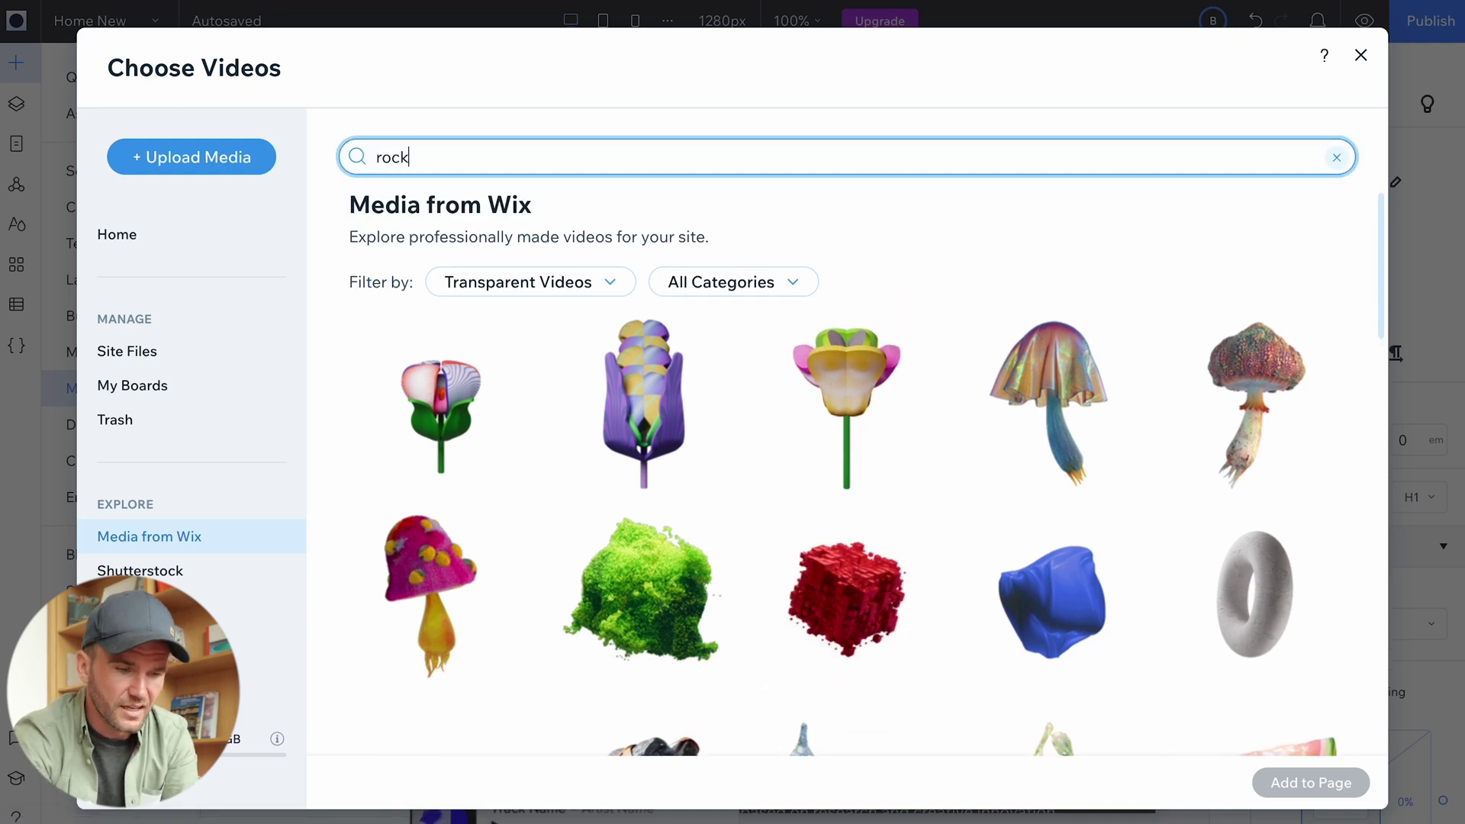
key("Return")
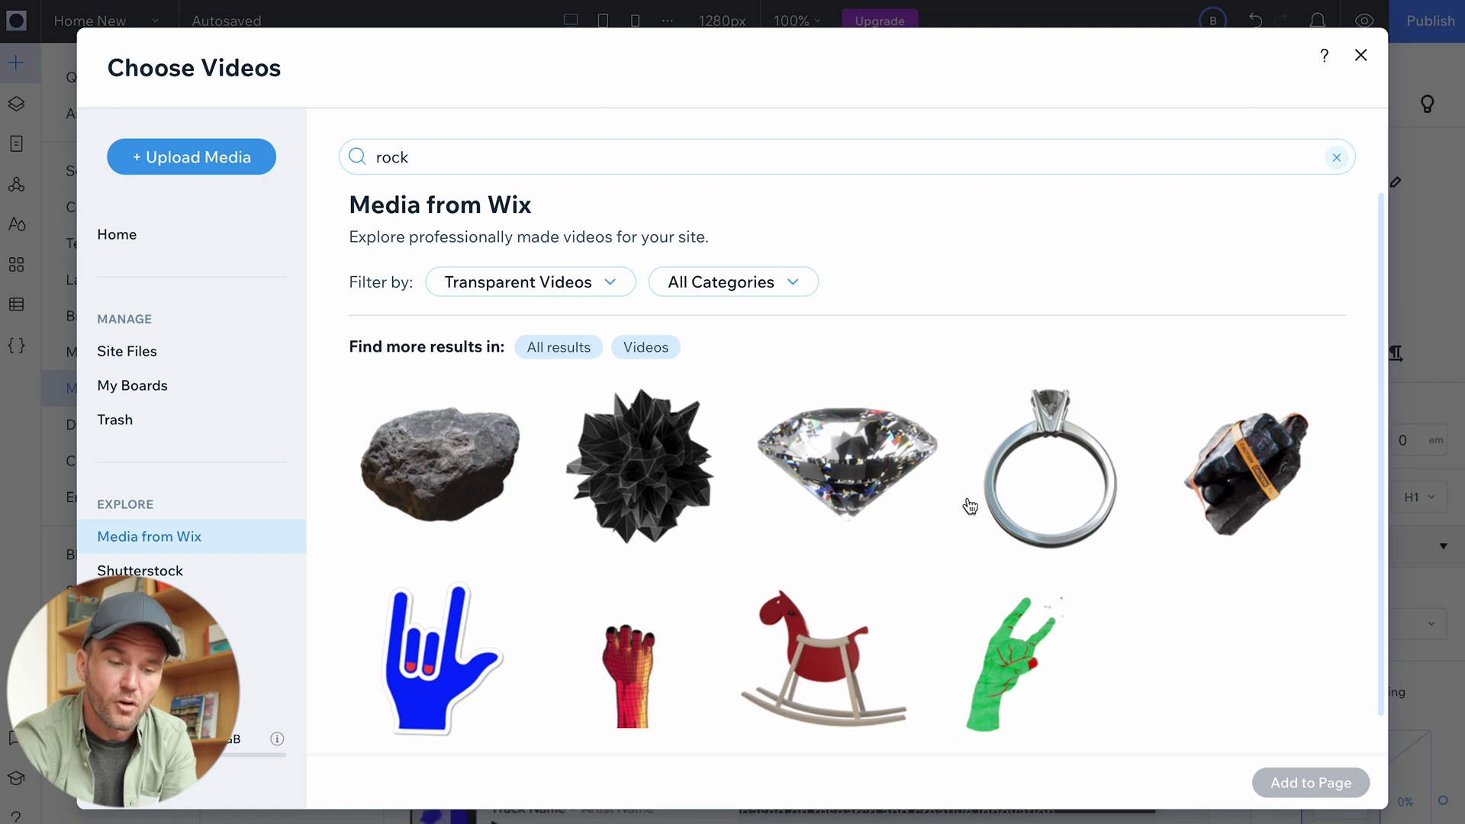
Add the "Rocks" transparent video of black rocks wrapped in orange caution tape to the page.
scroll(967, 507, "down", 1)
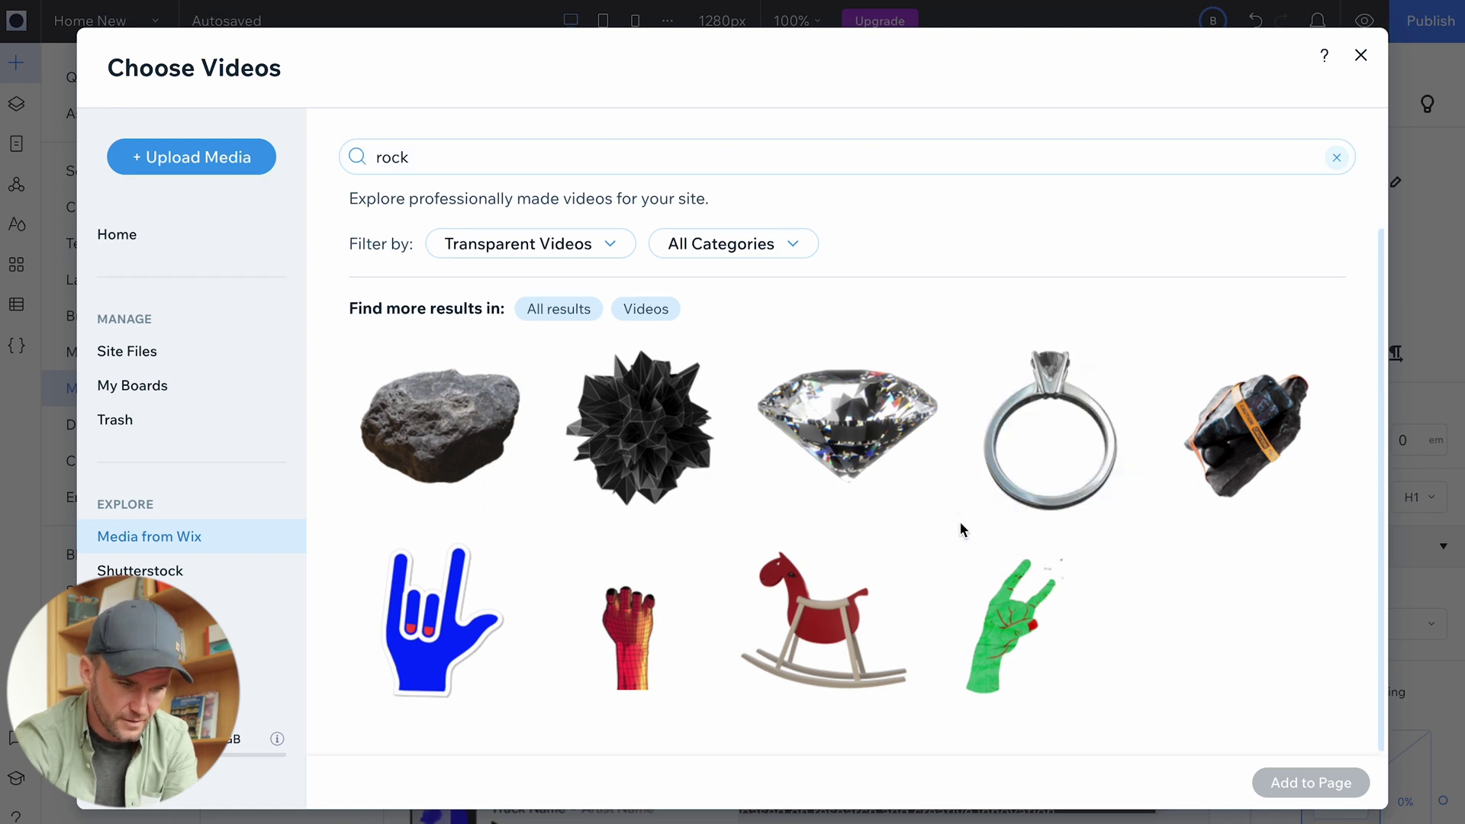
scroll(963, 529, "up", 1)
mouse_move(800, 443)
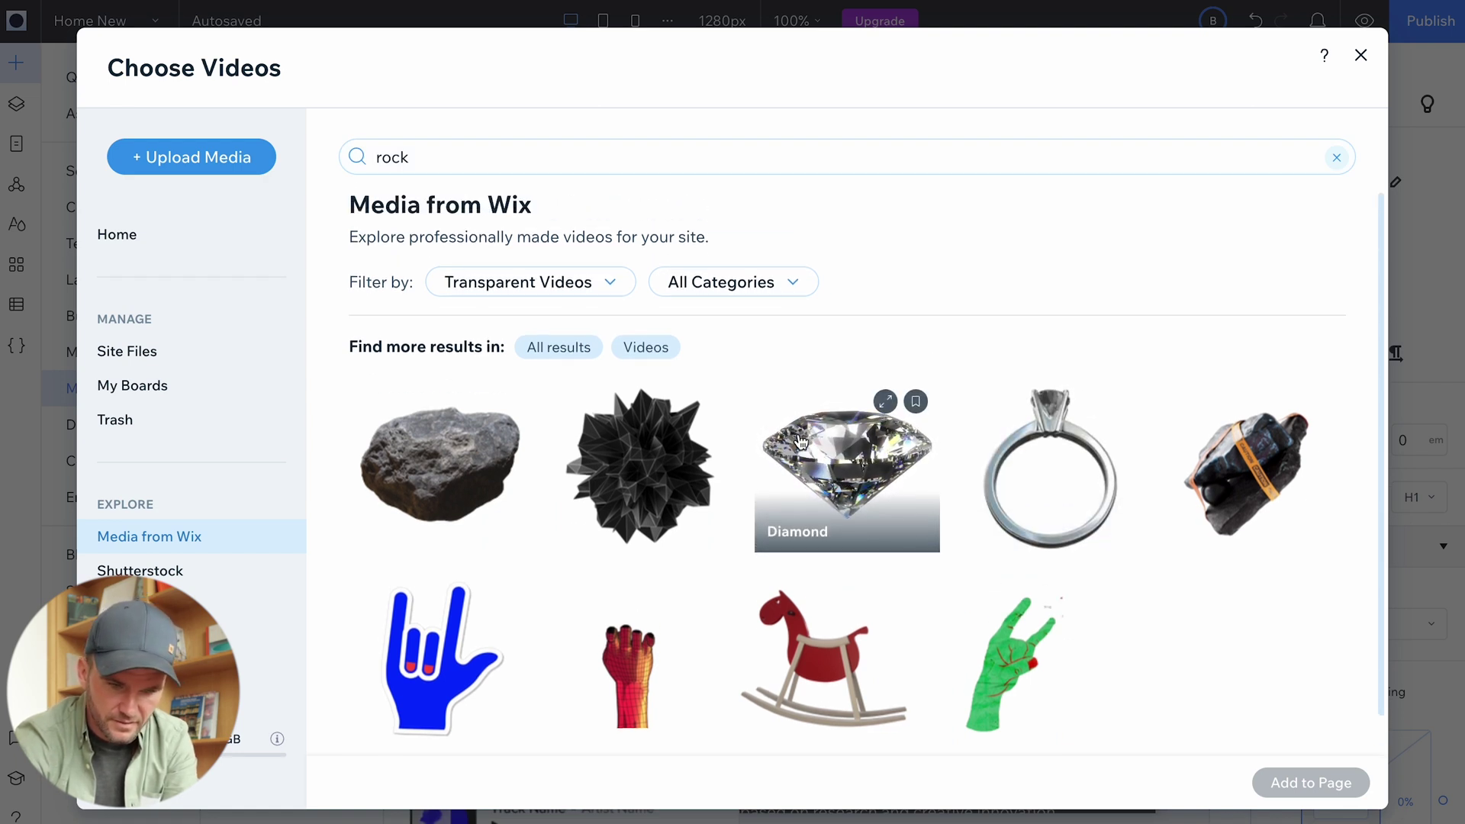
mouse_move(1282, 473)
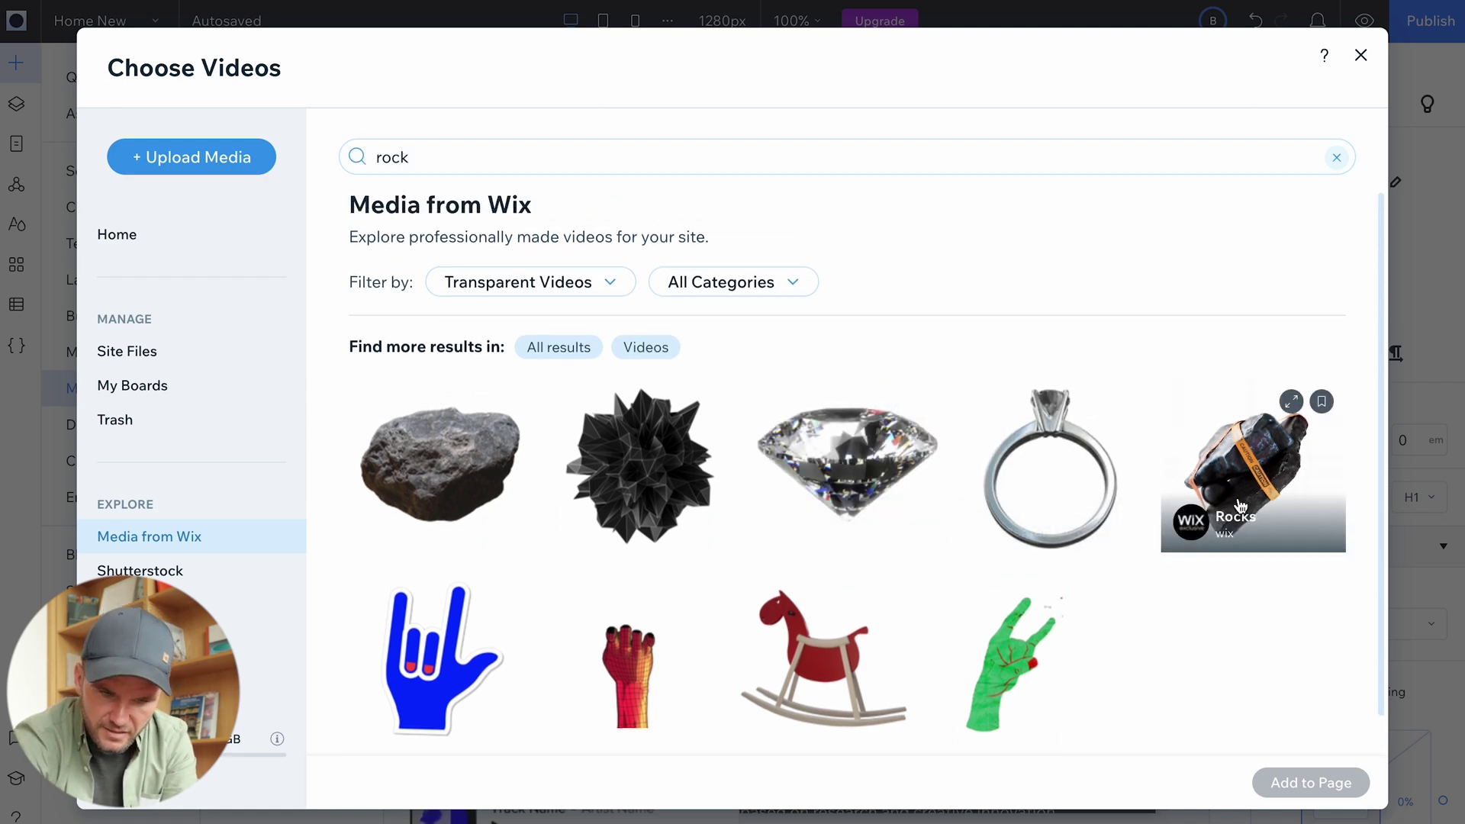
left_click(1287, 479)
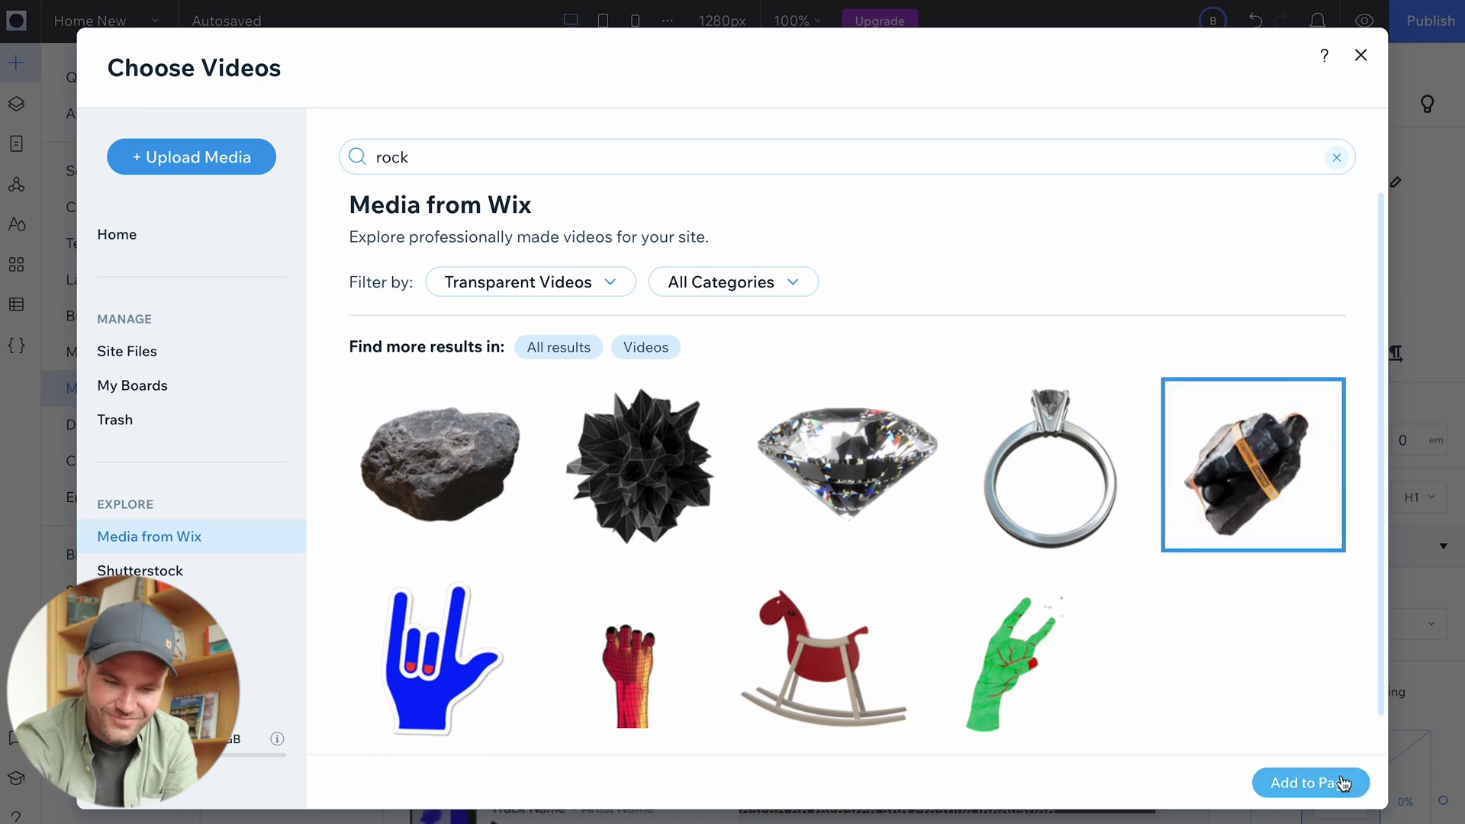
left_click(1305, 784)
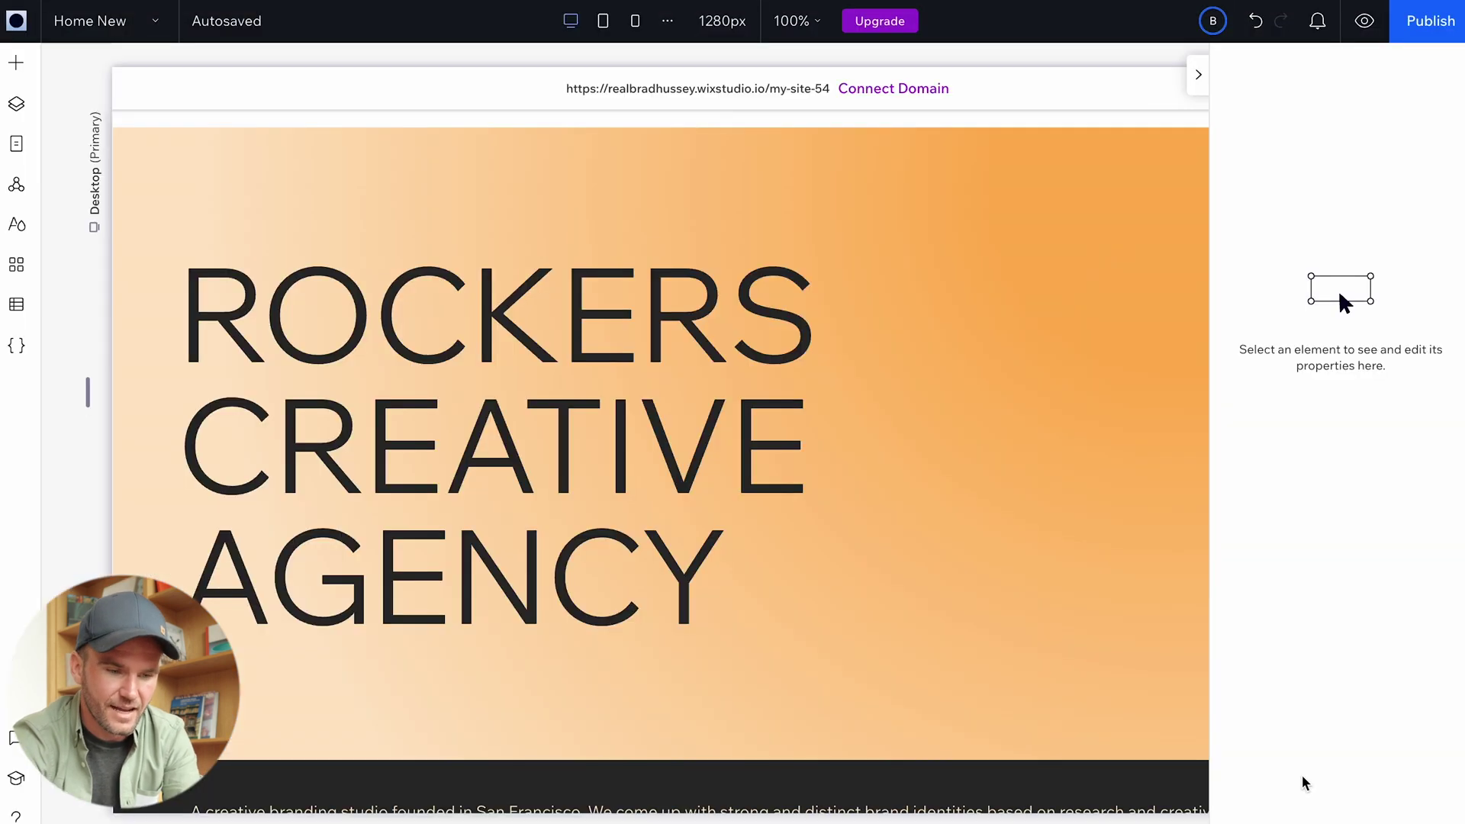
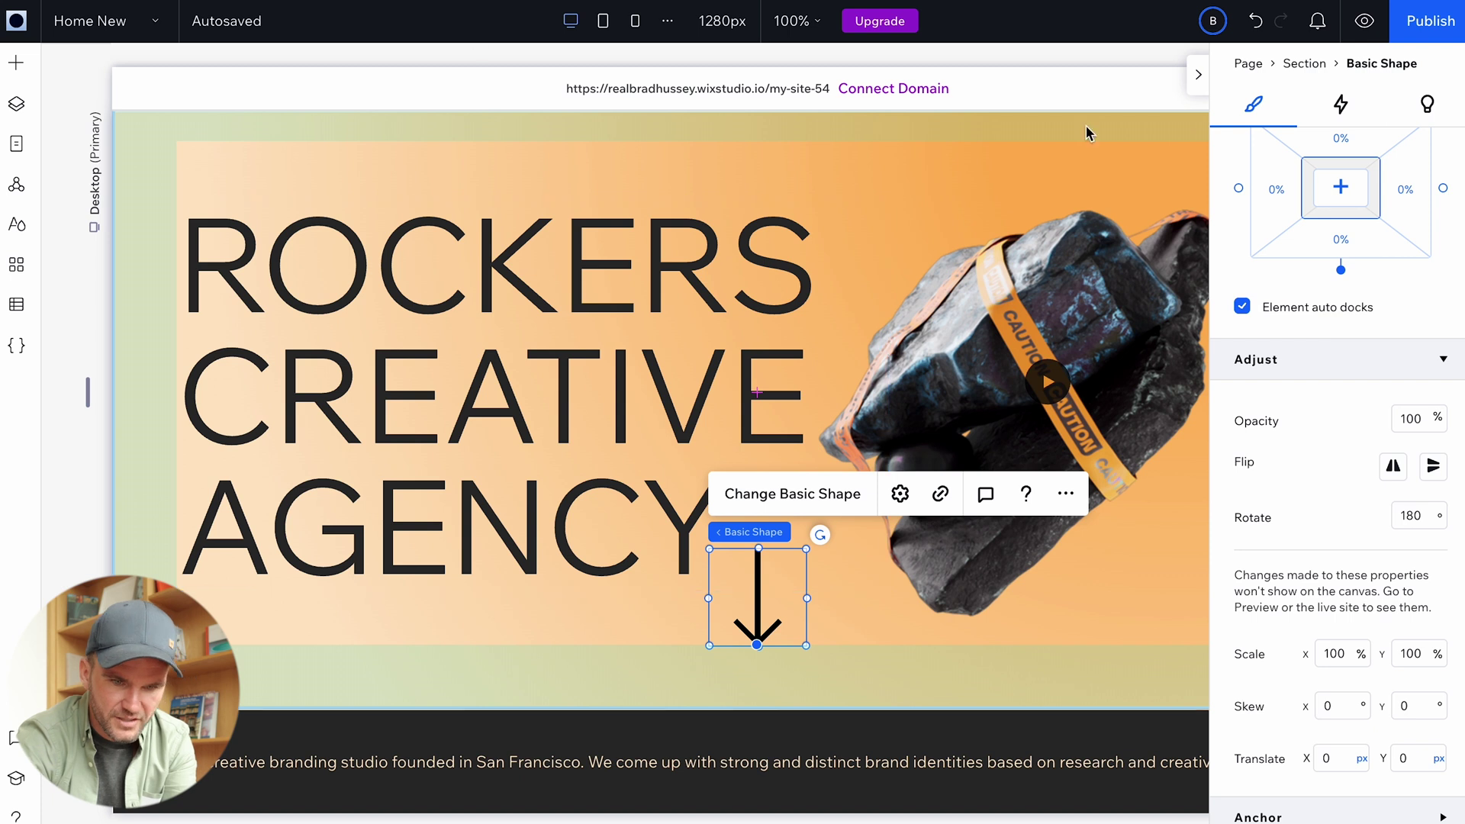
Set the hero section's height to 700 px.
scroll(1047, 151, "right", 1)
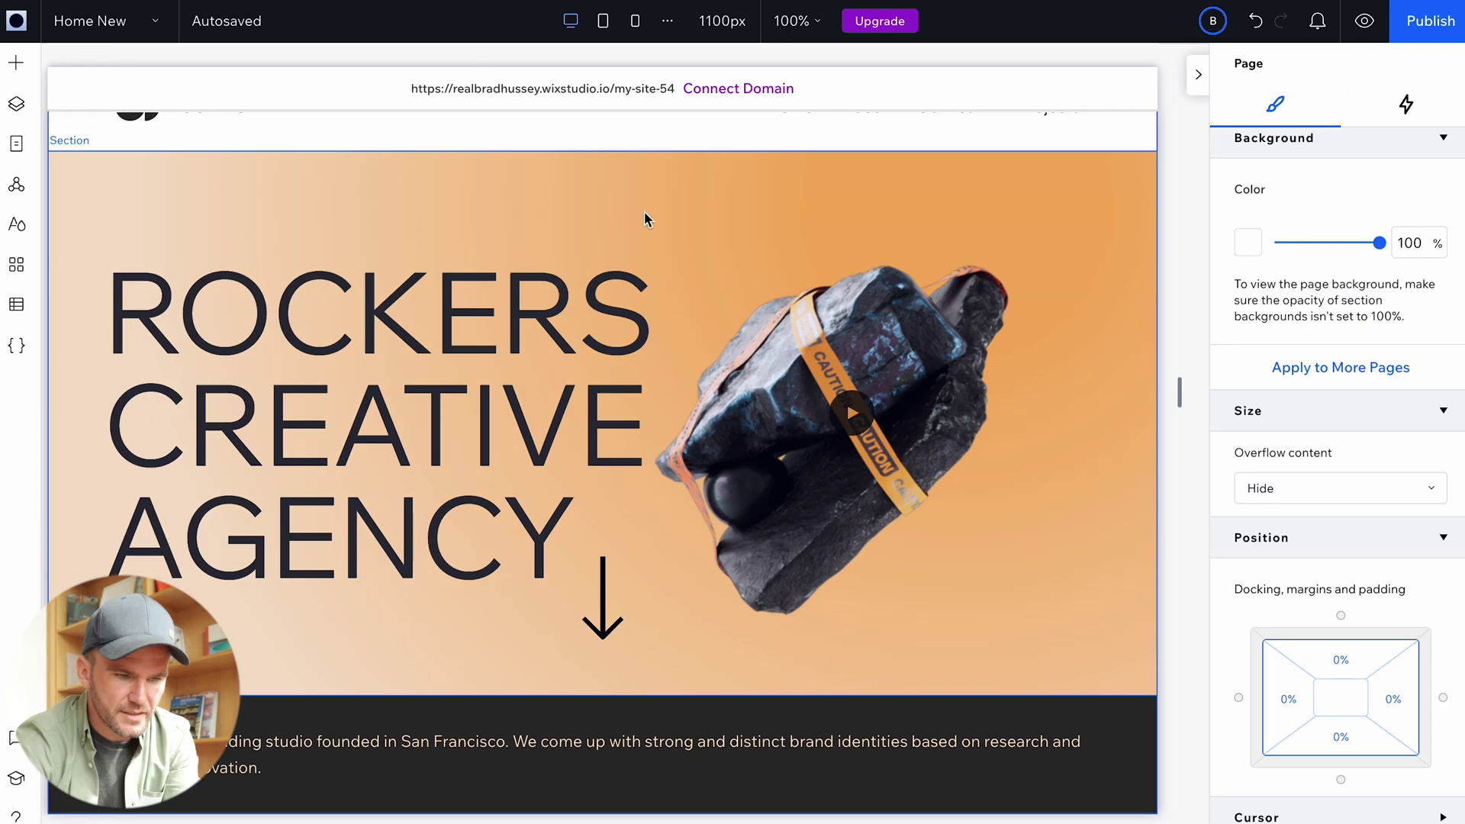
left_click(652, 220)
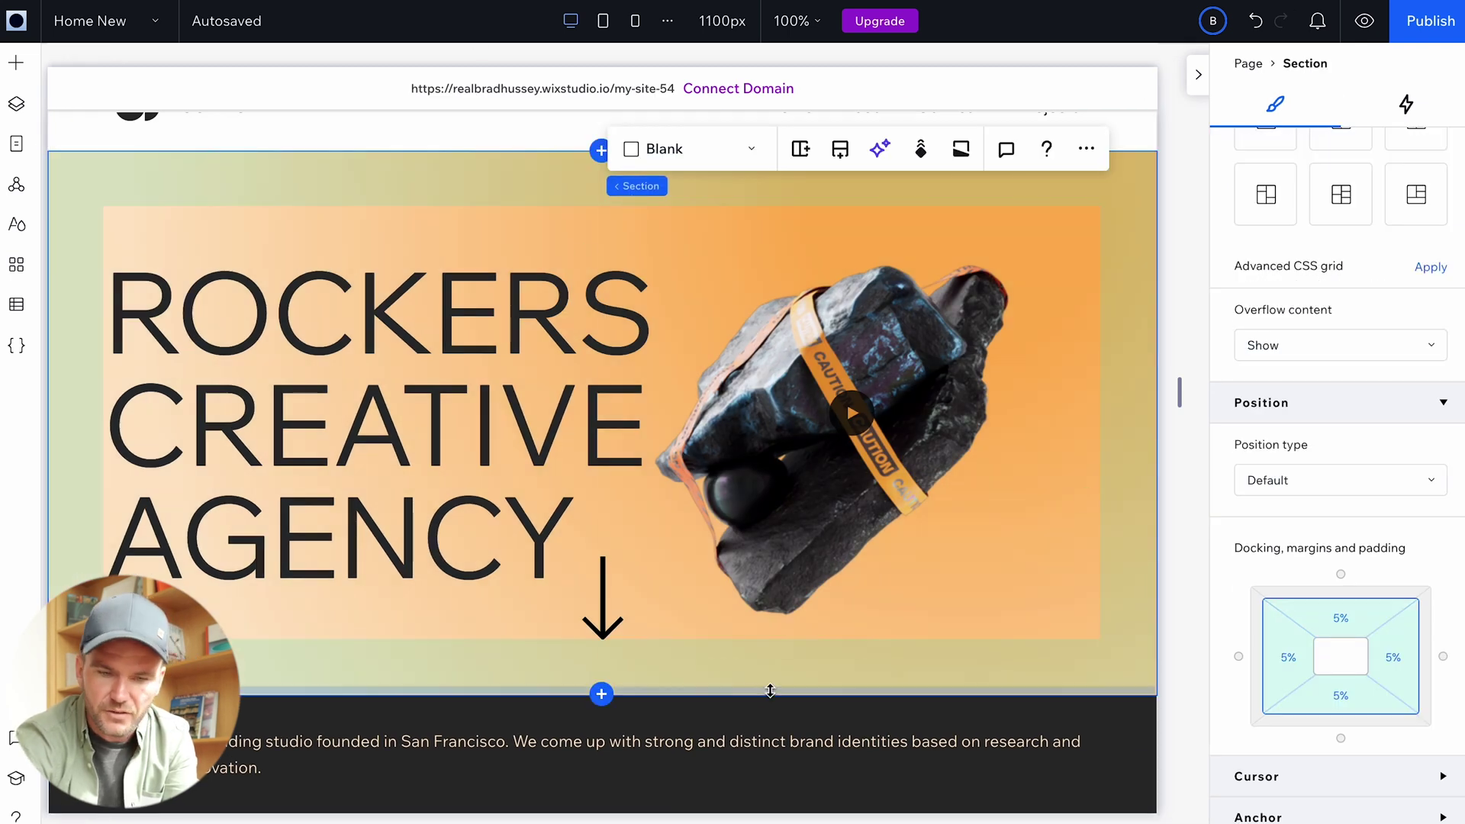
scroll(1400, 477, "up", 10)
left_click(1408, 197)
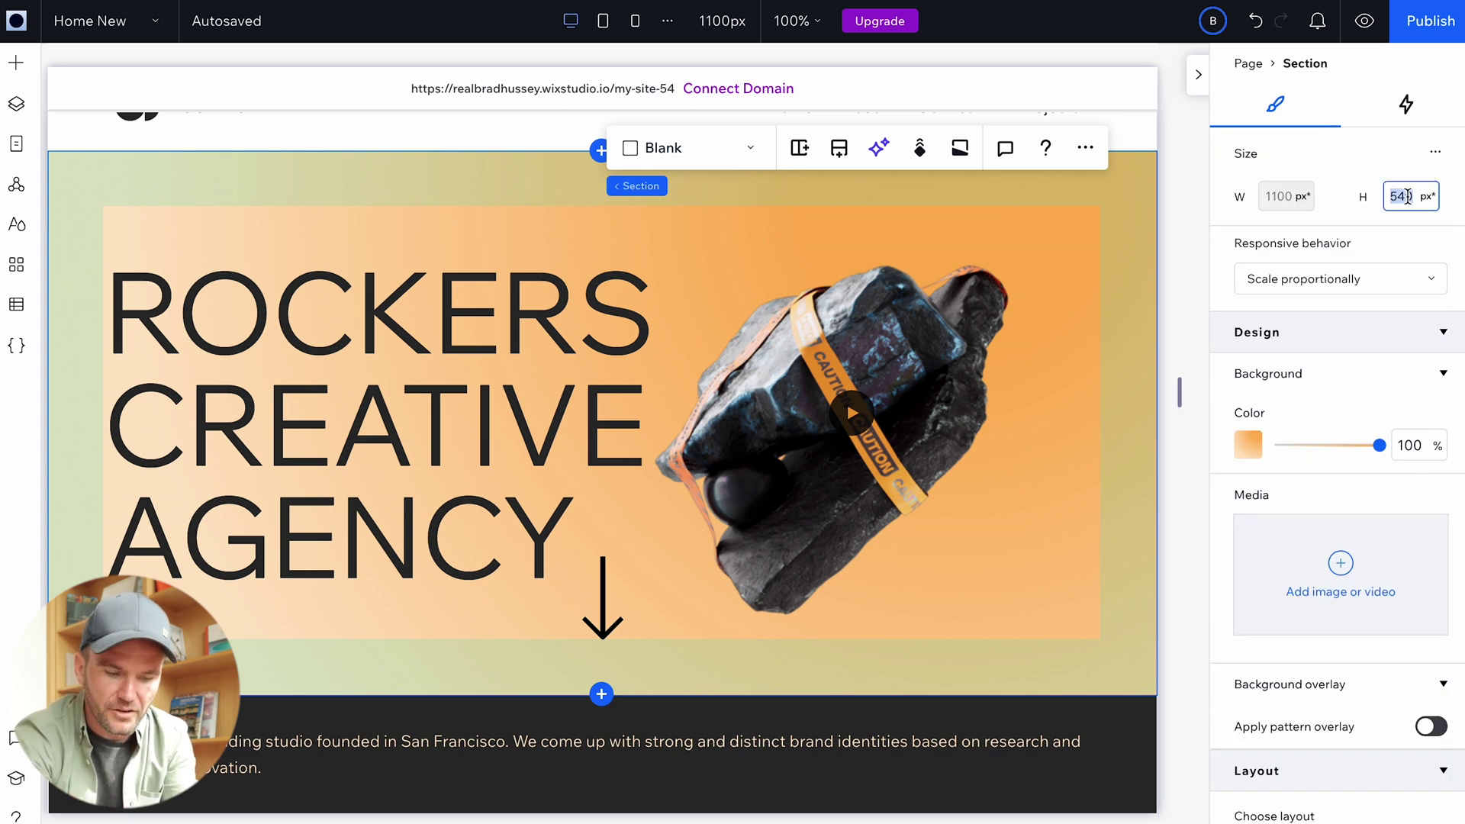
type("700")
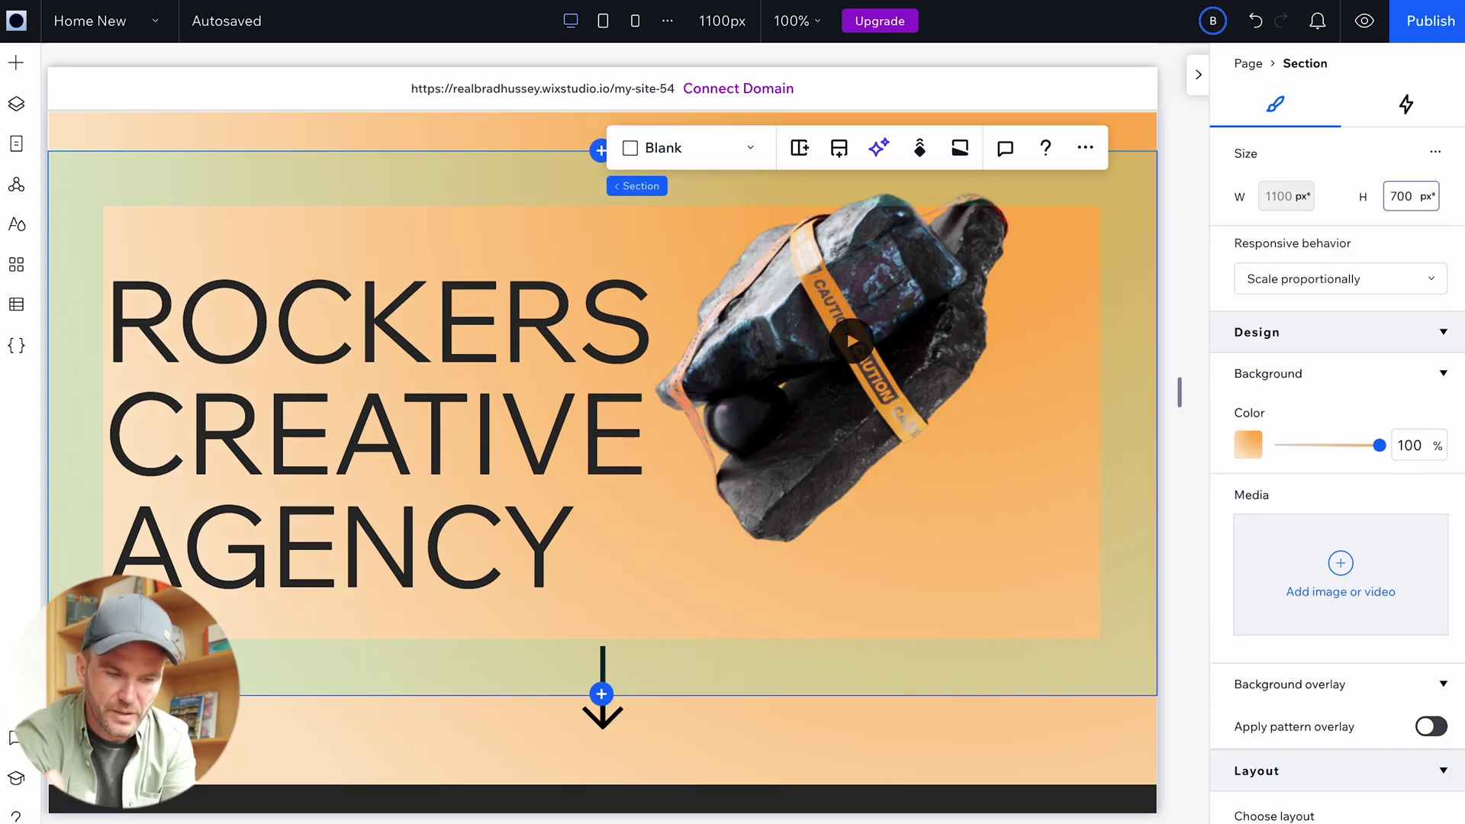
key("Return")
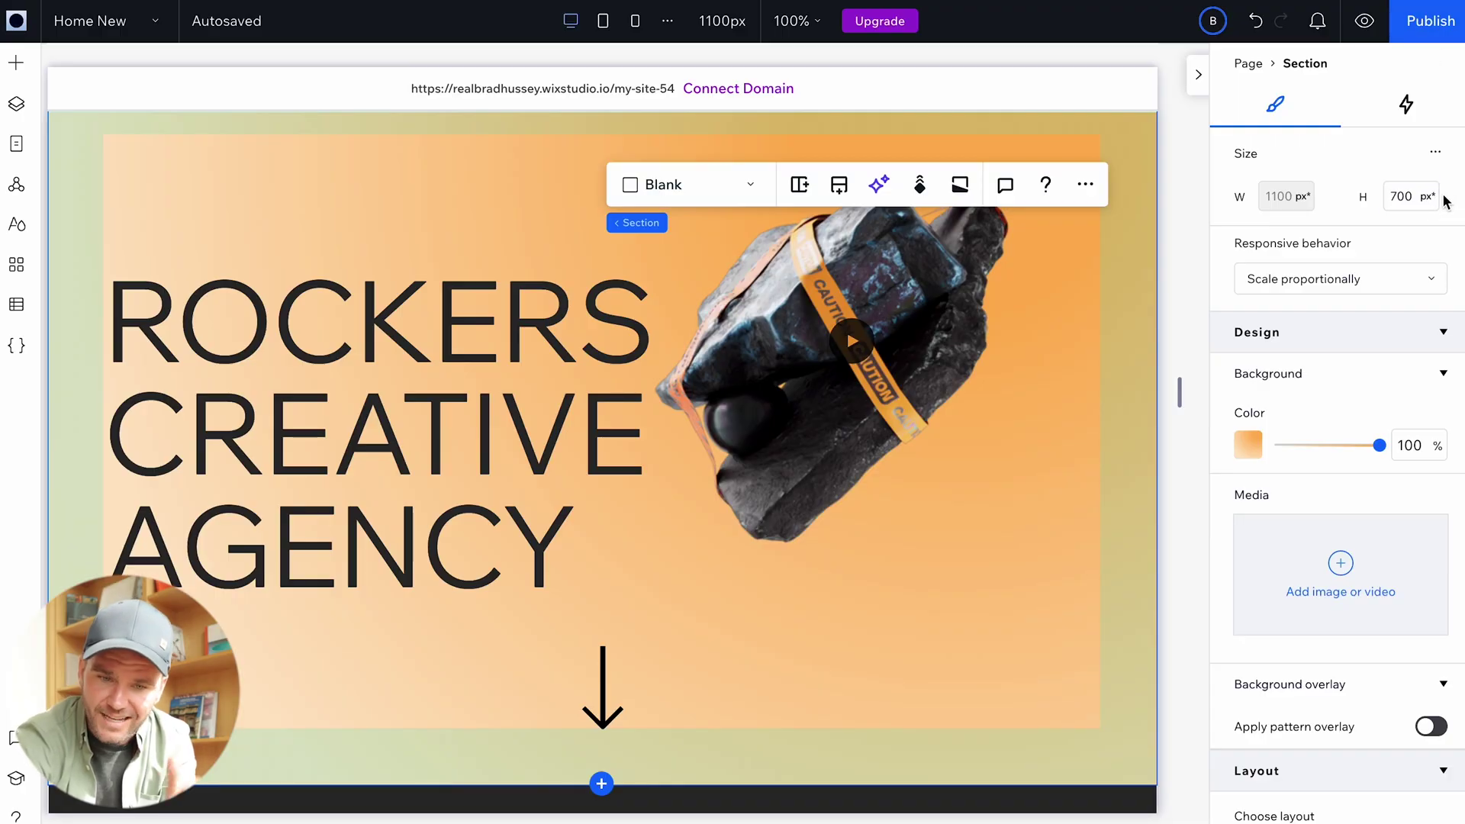
left_click_drag(1181, 393, 1144, 393)
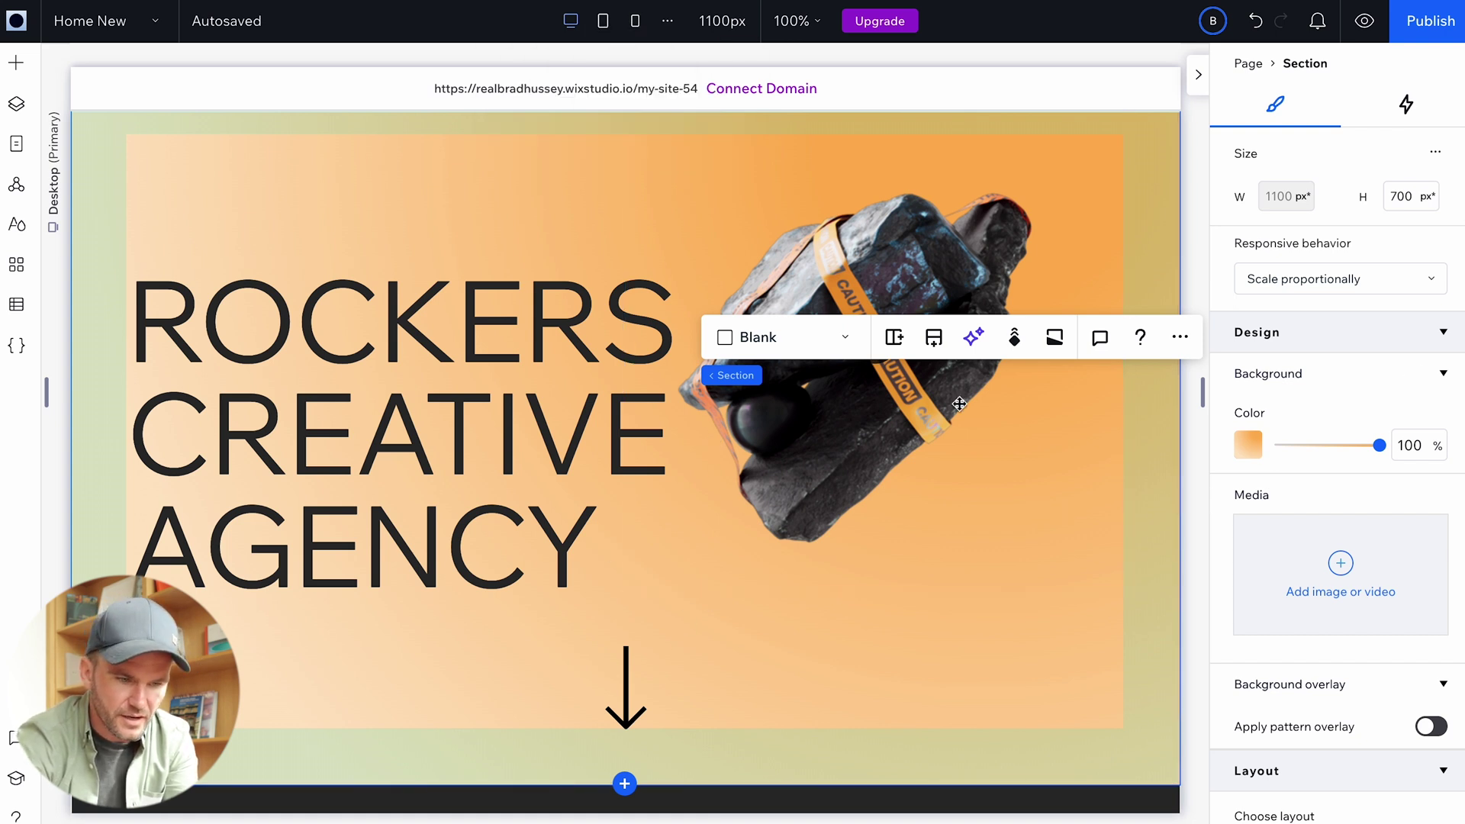
Centre the transparent rock video vertically in the hero section.
left_click(416, 376)
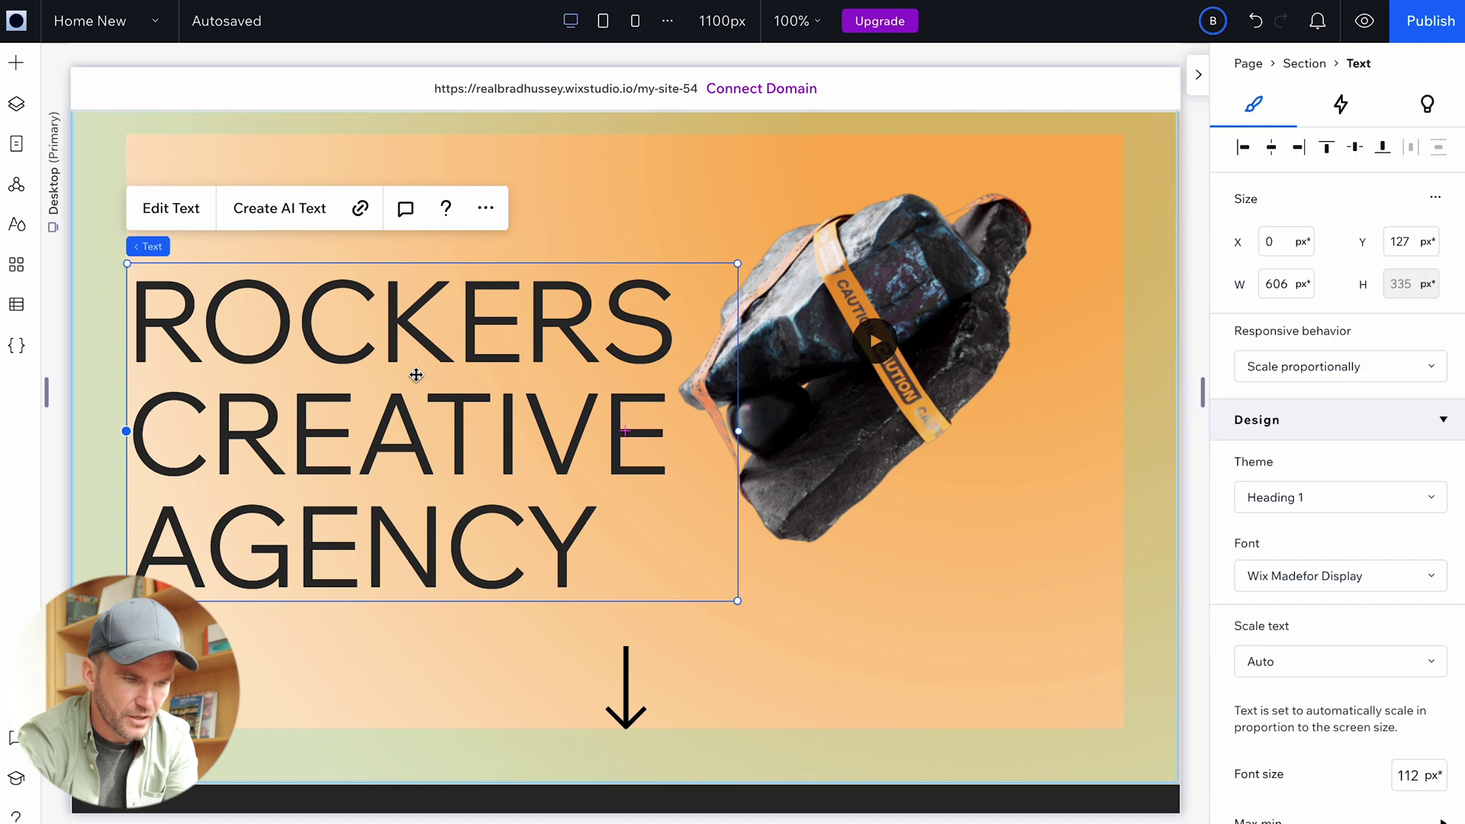
left_click(871, 412)
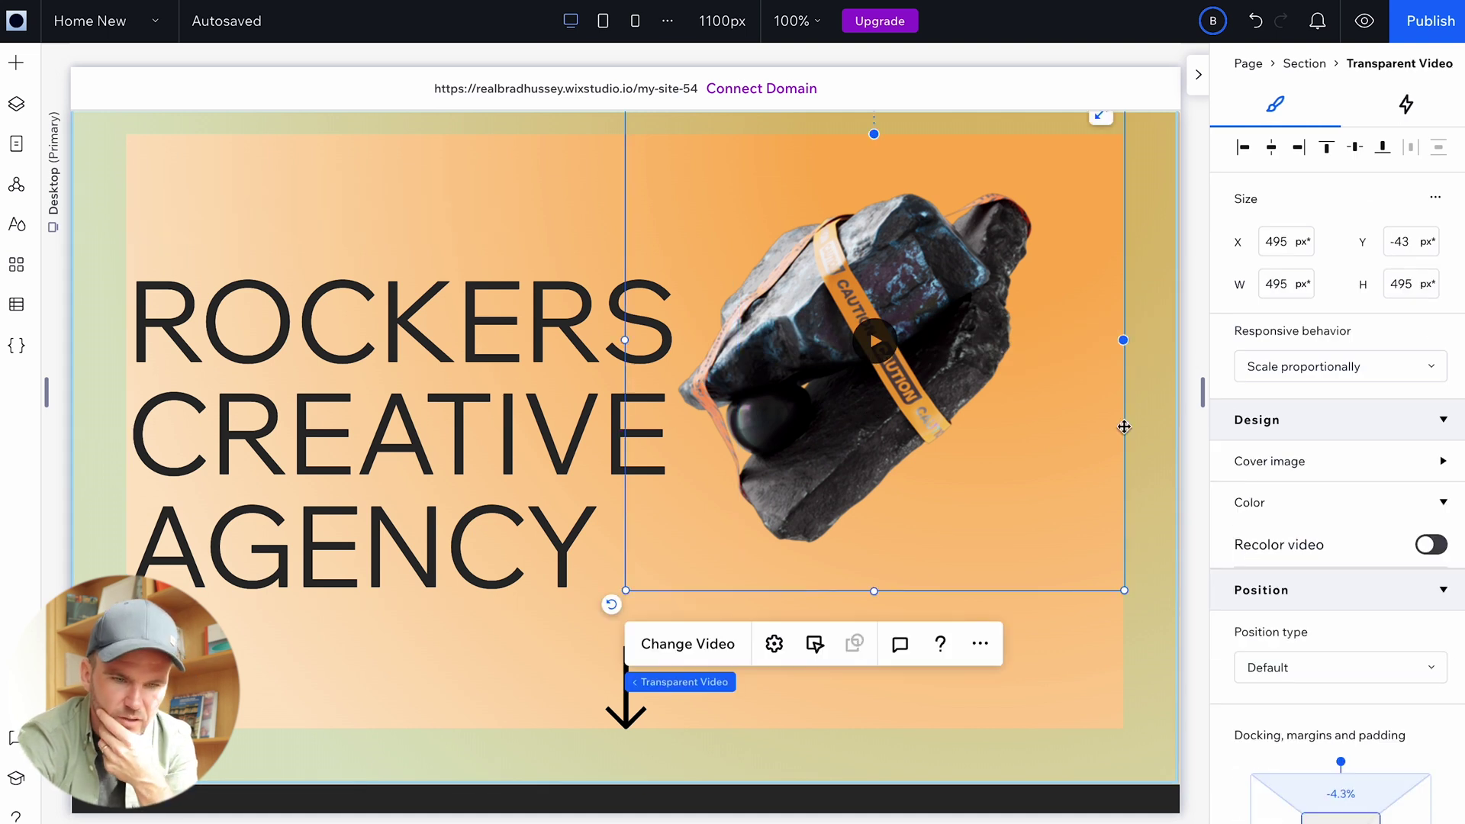
left_click(1357, 150)
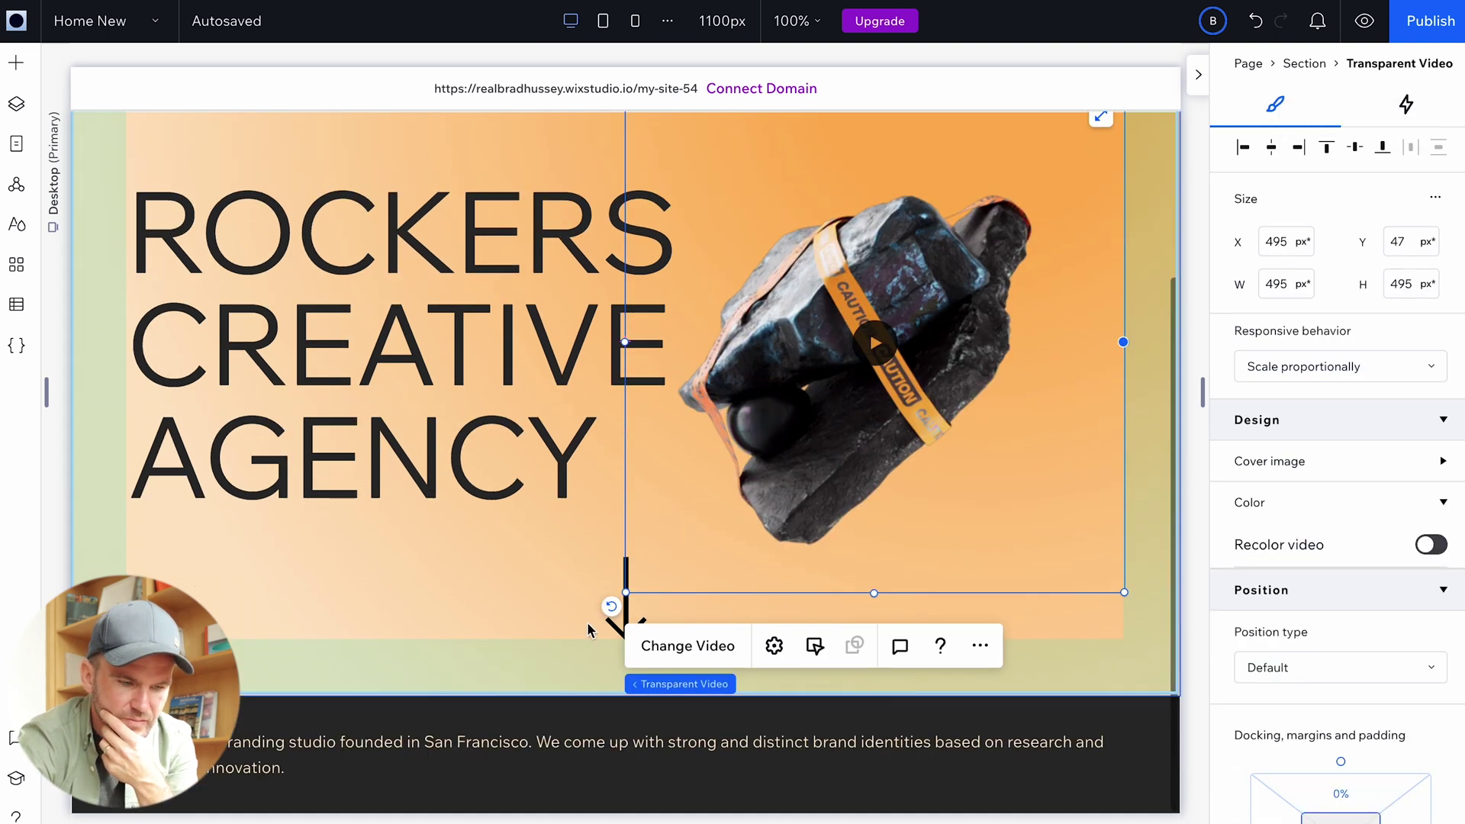
Shrink the down arrow to about 49 px and align it to the bottom of the hero's padded area.
left_click(610, 615)
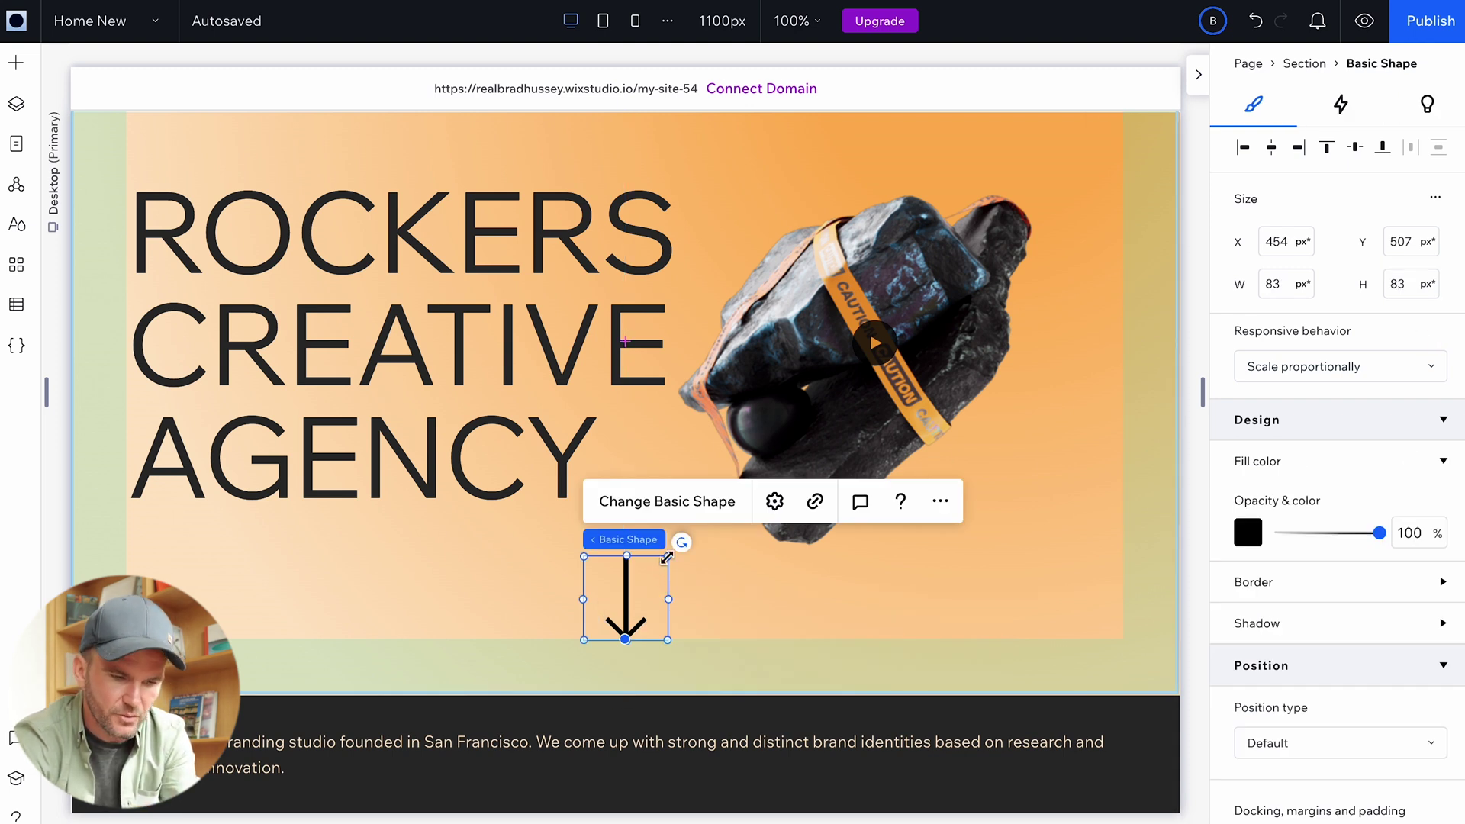
left_click_drag(666, 556, 651, 574)
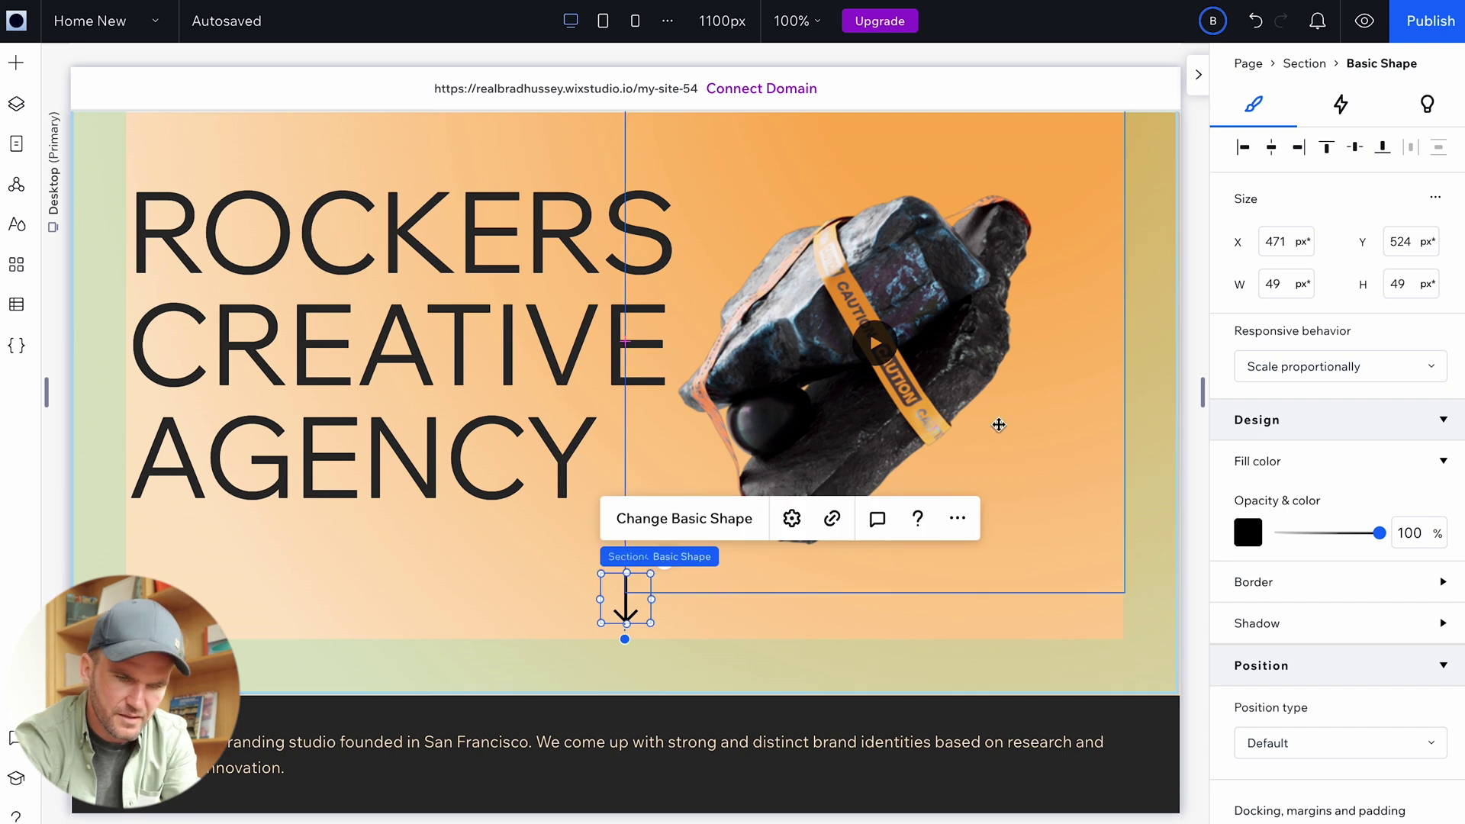
left_click(1383, 148)
Give the down arrow a looping Breathe animation, trying Poke and Flash before settling on Breathe.
left_click(1341, 104)
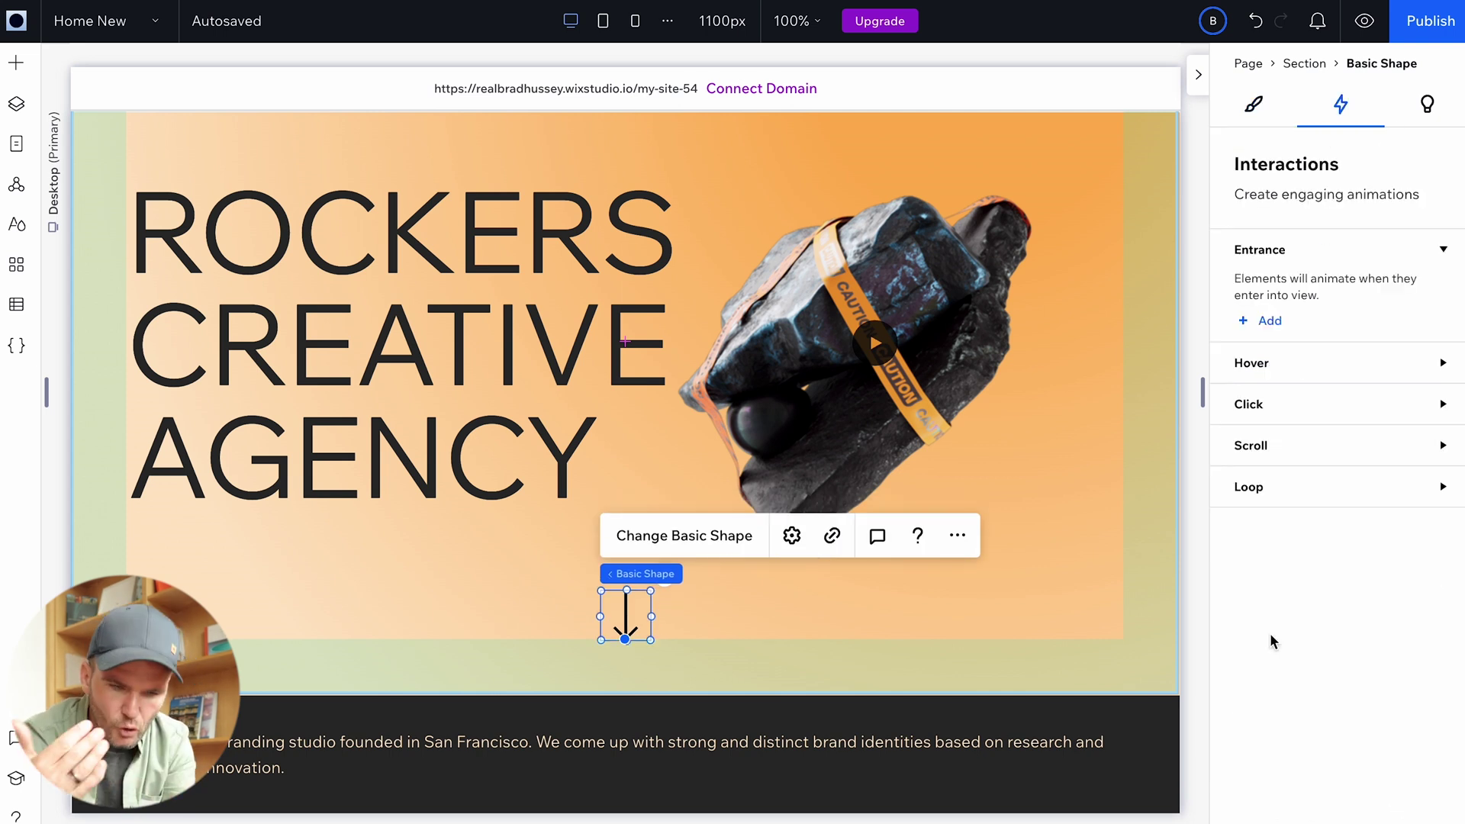
left_click(1428, 492)
left_click(1282, 541)
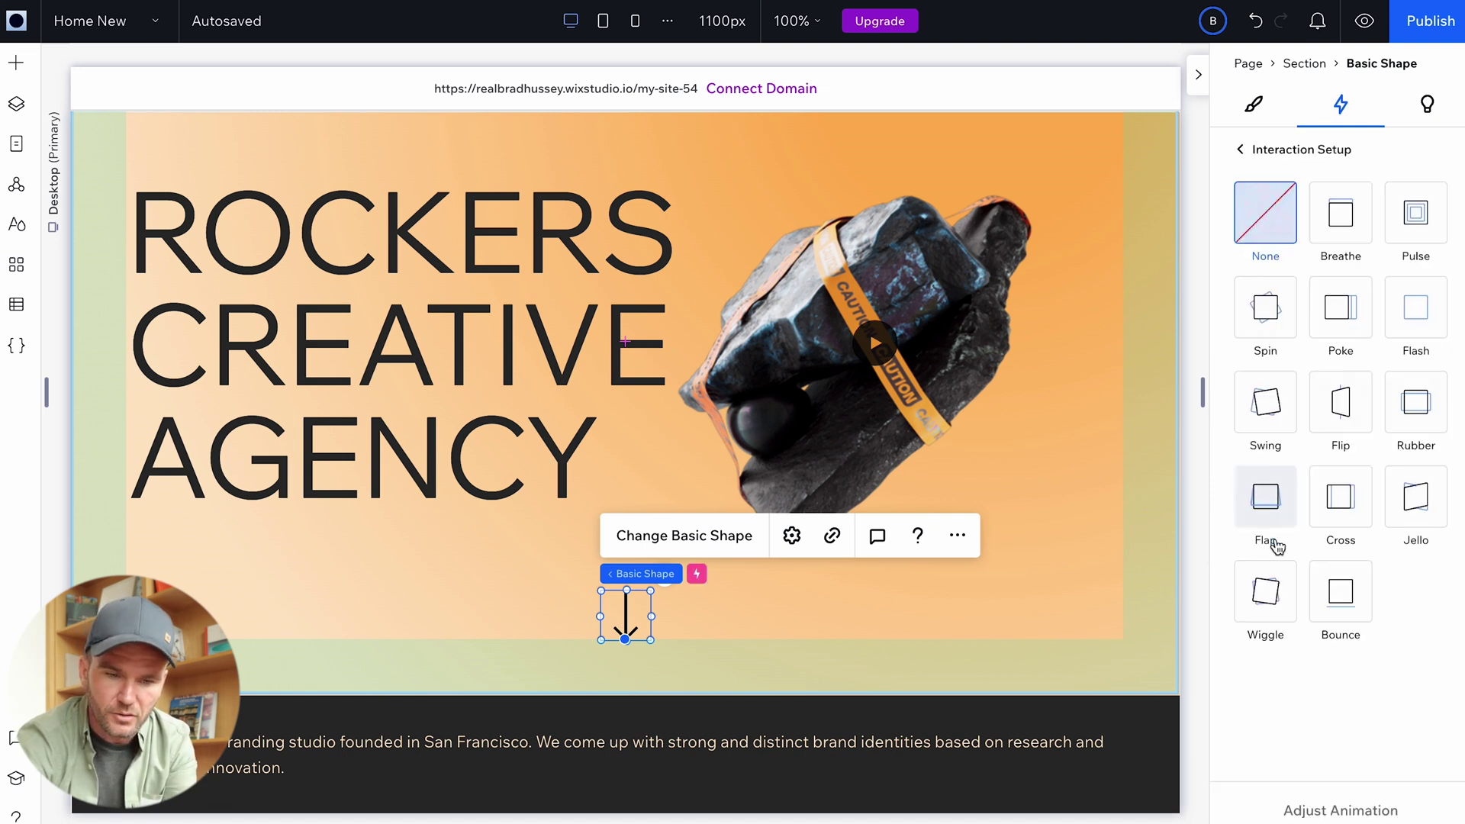
left_click(1344, 226)
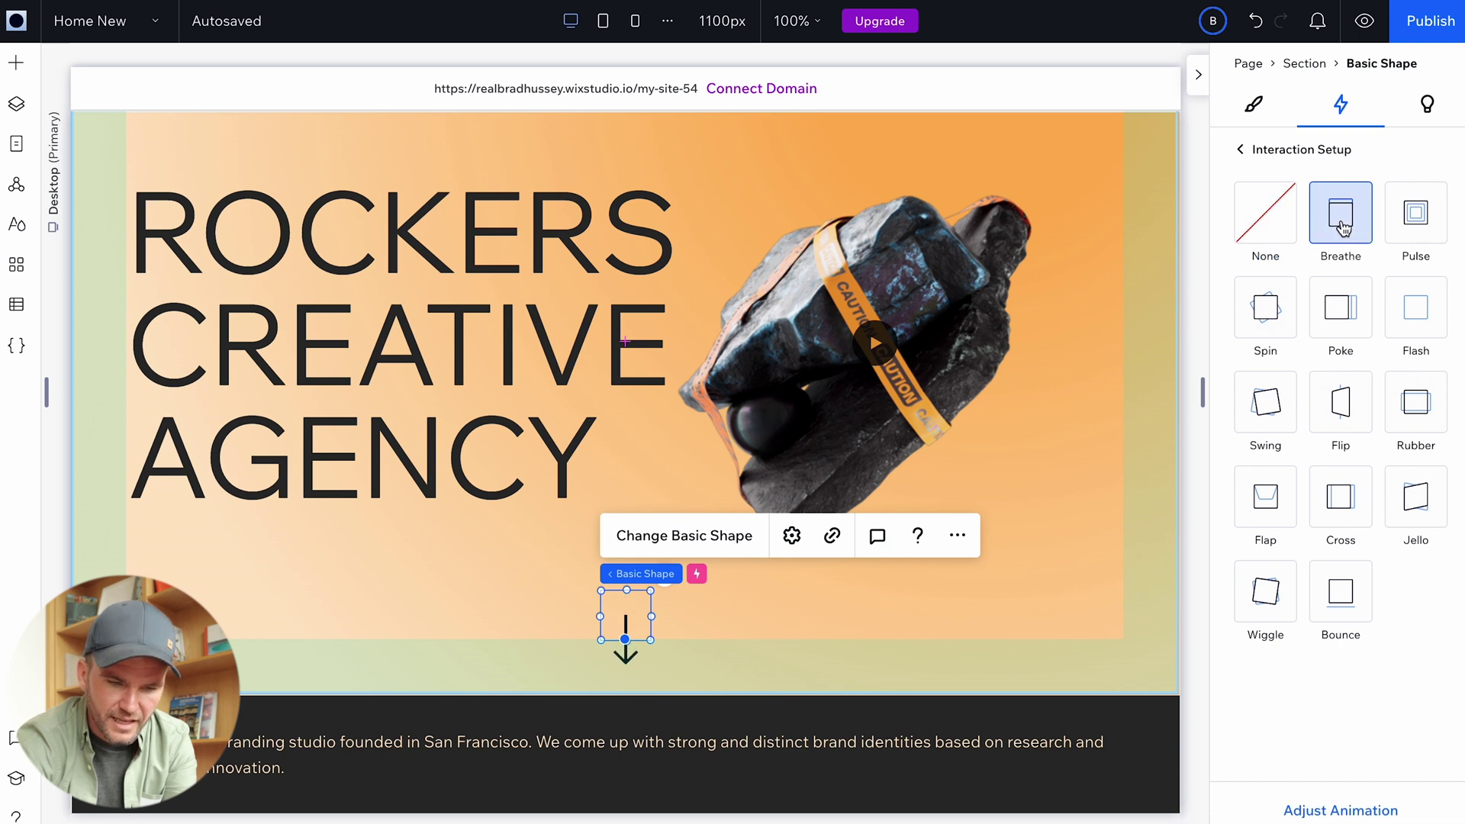
left_click(1342, 312)
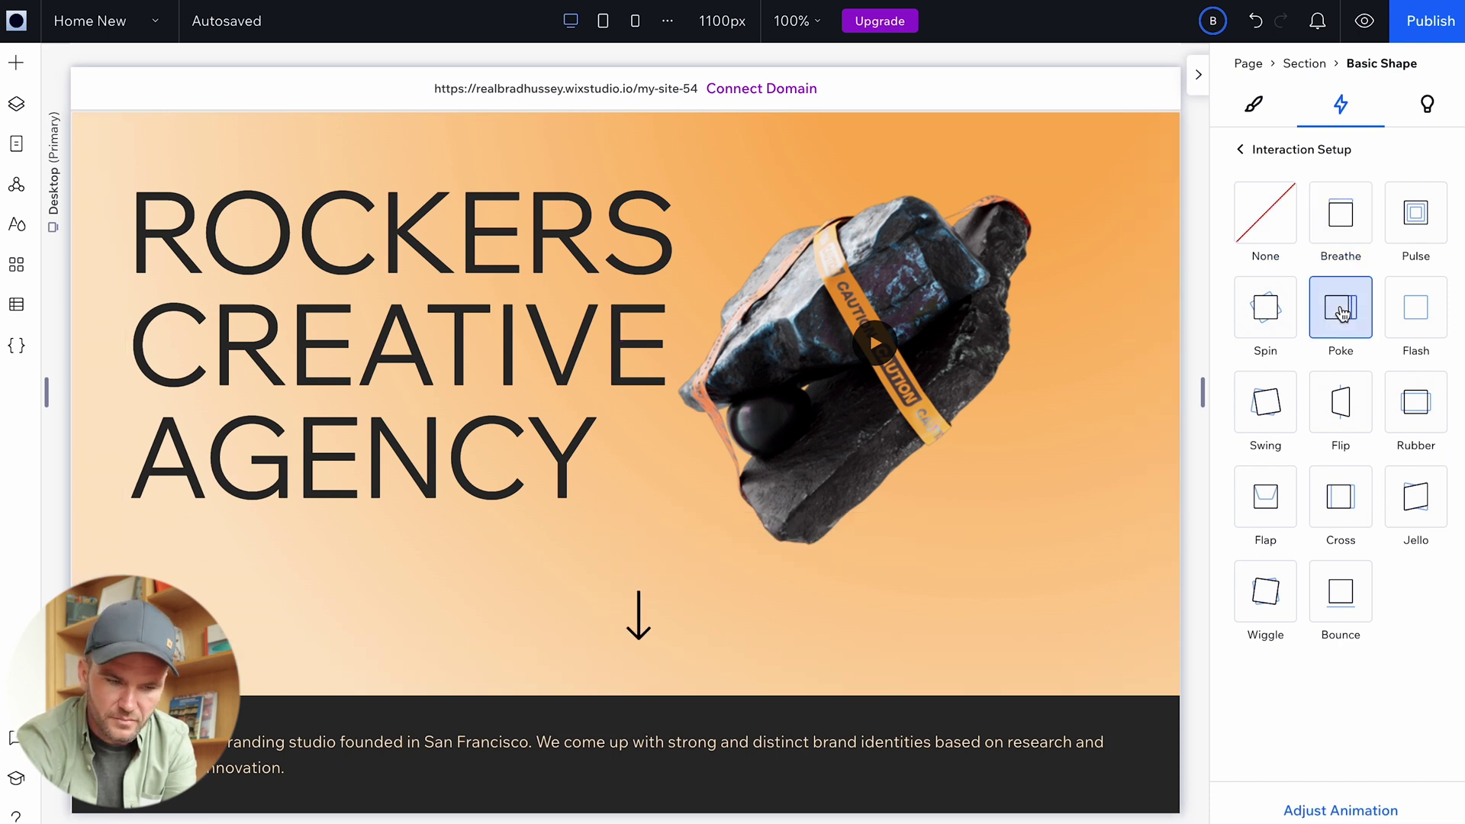
left_click(1415, 325)
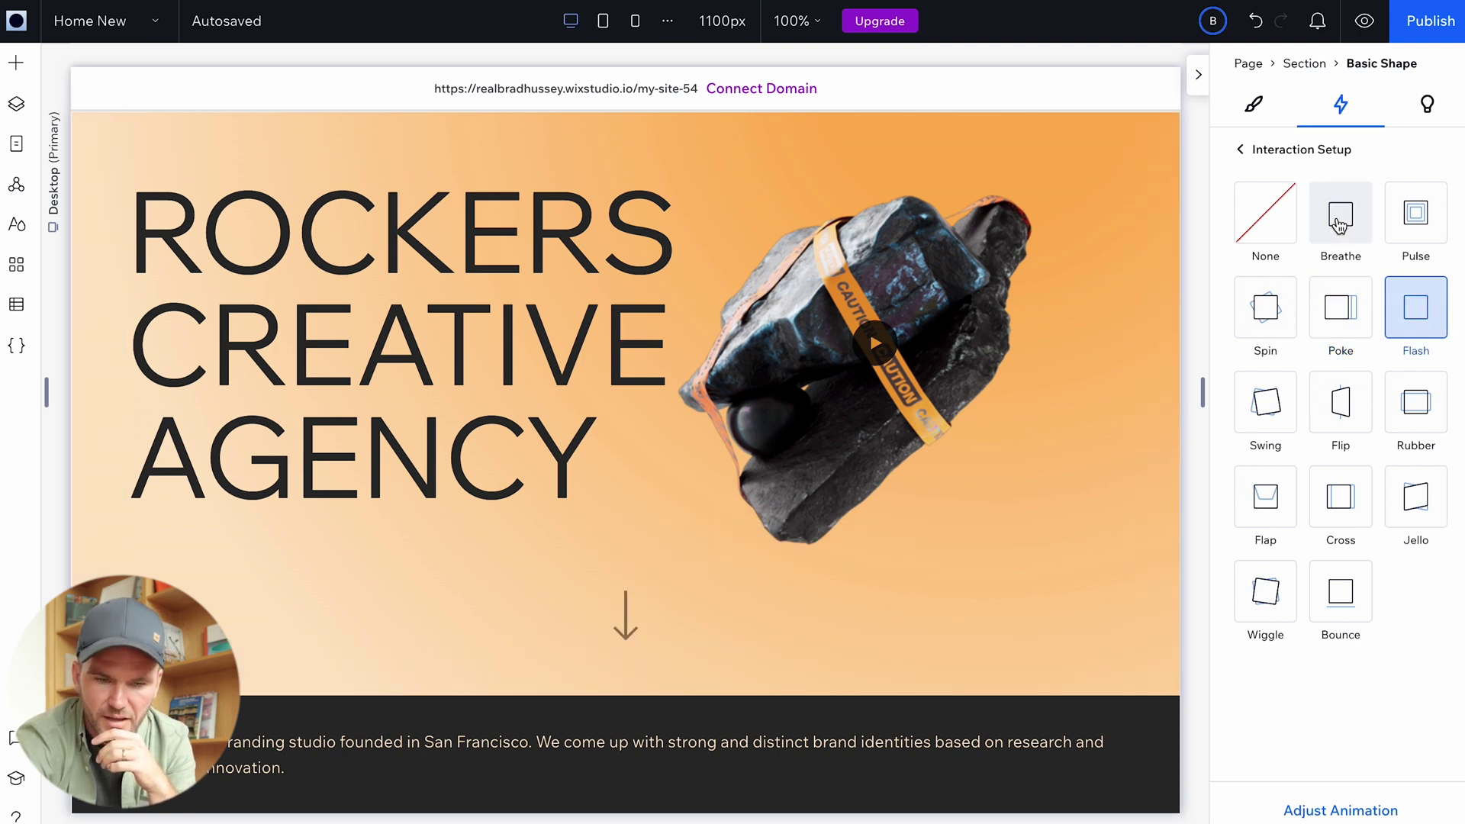
left_click(1339, 225)
Set the arrow's Breathe animation distance to 12 px and preview the motion.
left_click(1341, 810)
left_click(1411, 322)
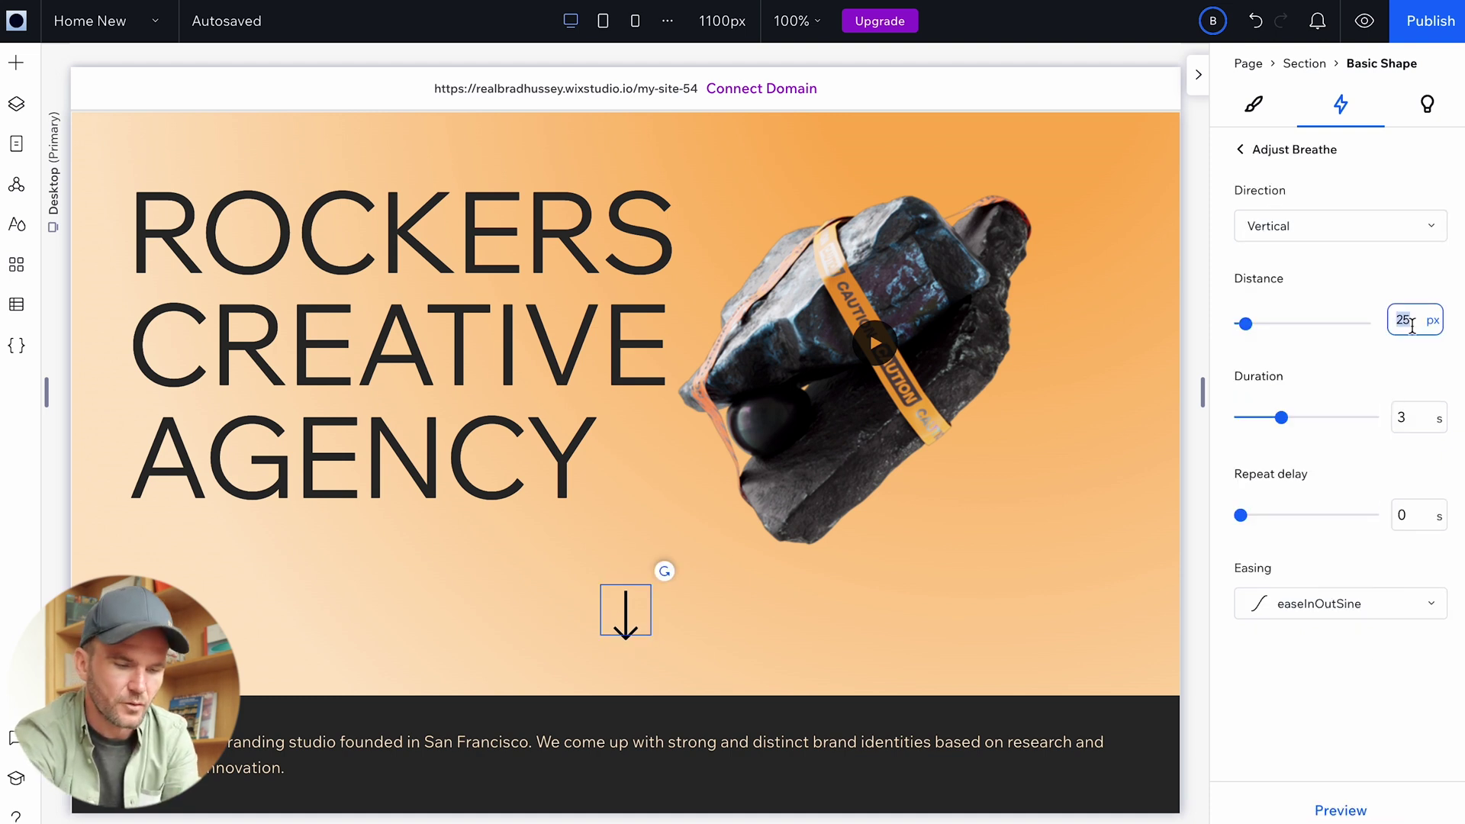
type("12")
key("Return")
left_click(1342, 809)
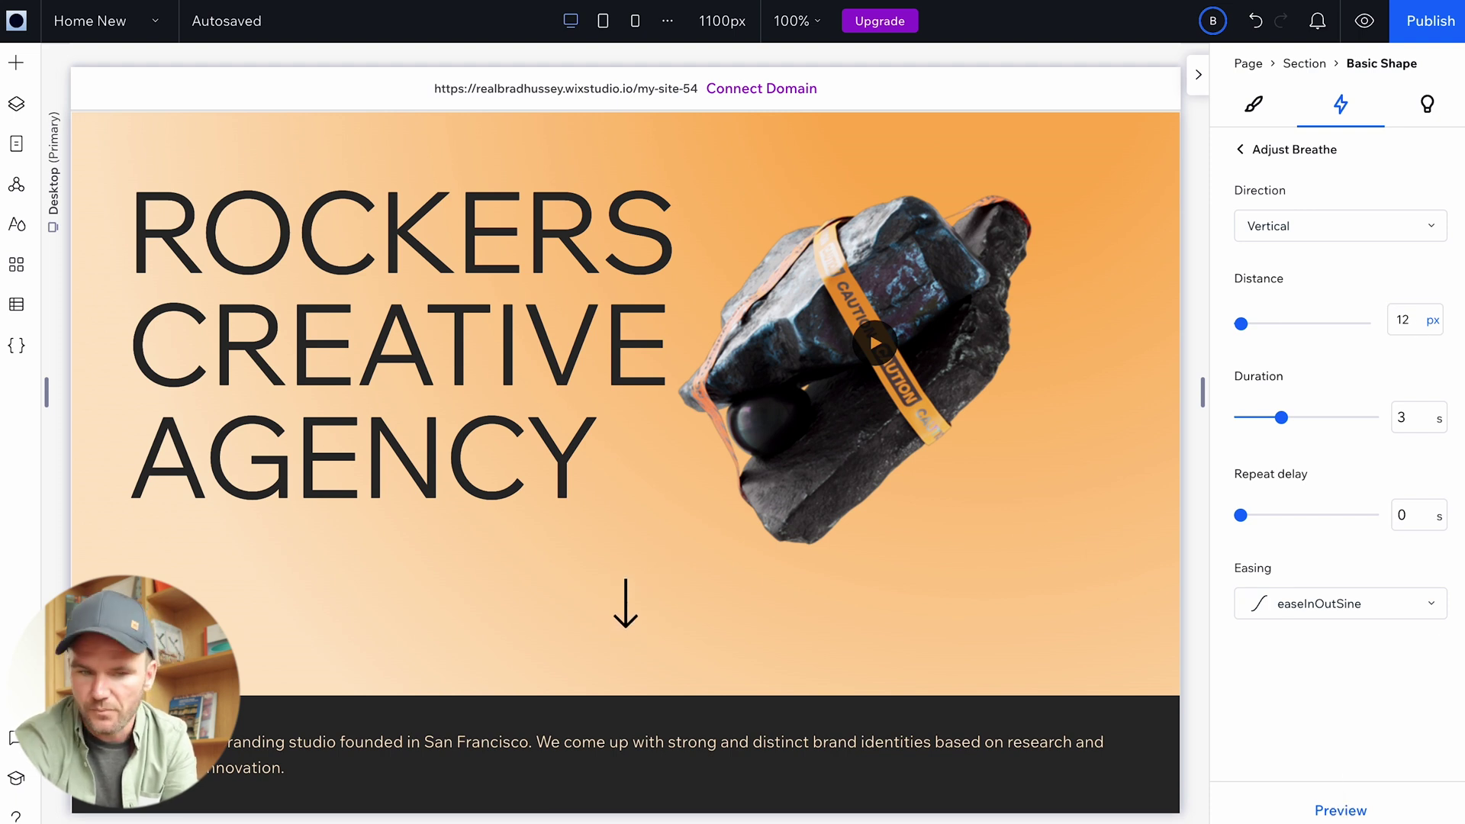
Shrink the transparent rock video slightly around its centre to reduce its overlap with the heading.
left_click(1199, 74)
scroll(1075, 391, "up", 3)
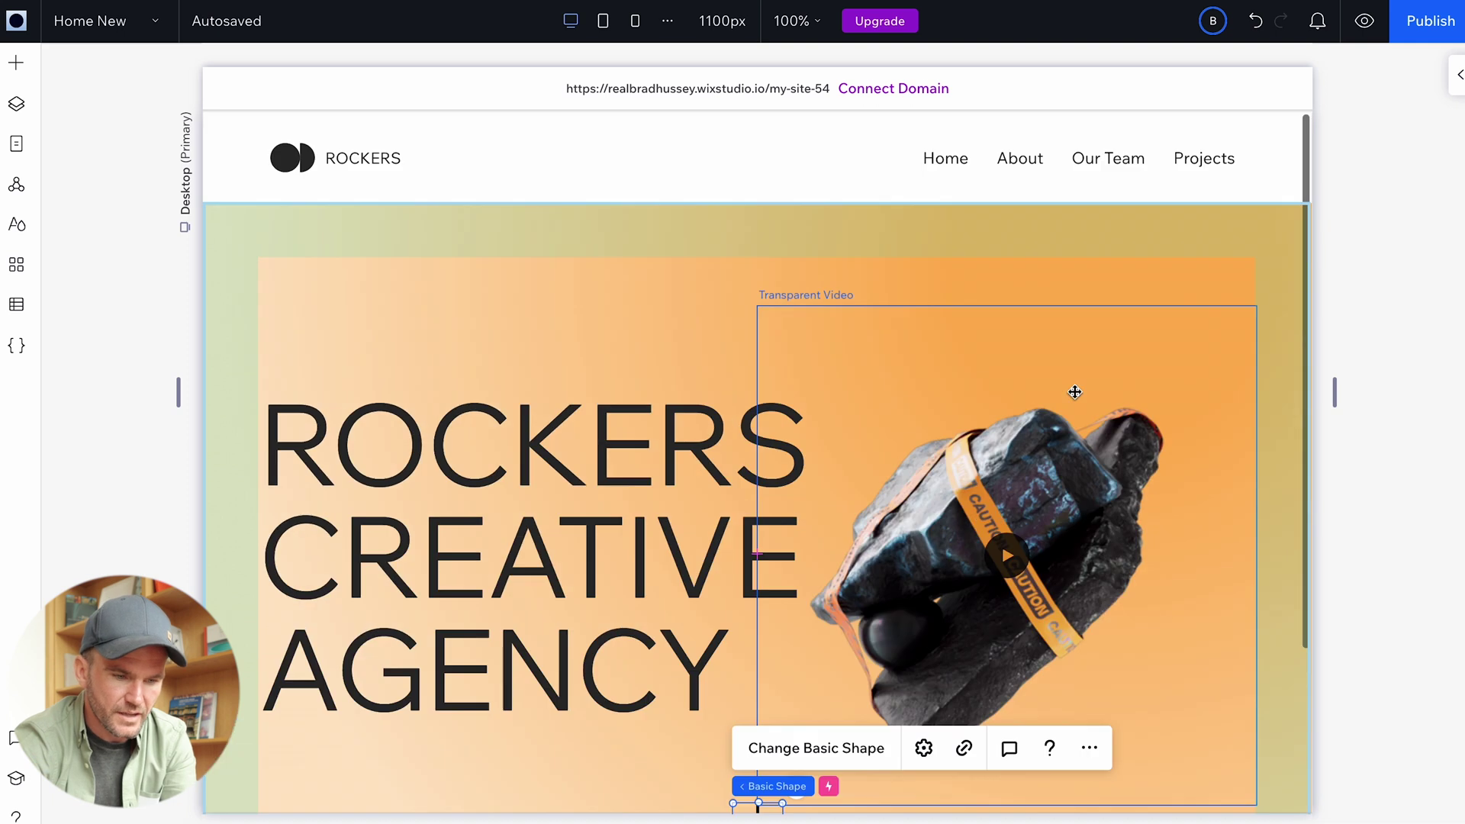
scroll(1075, 392, "down", 2)
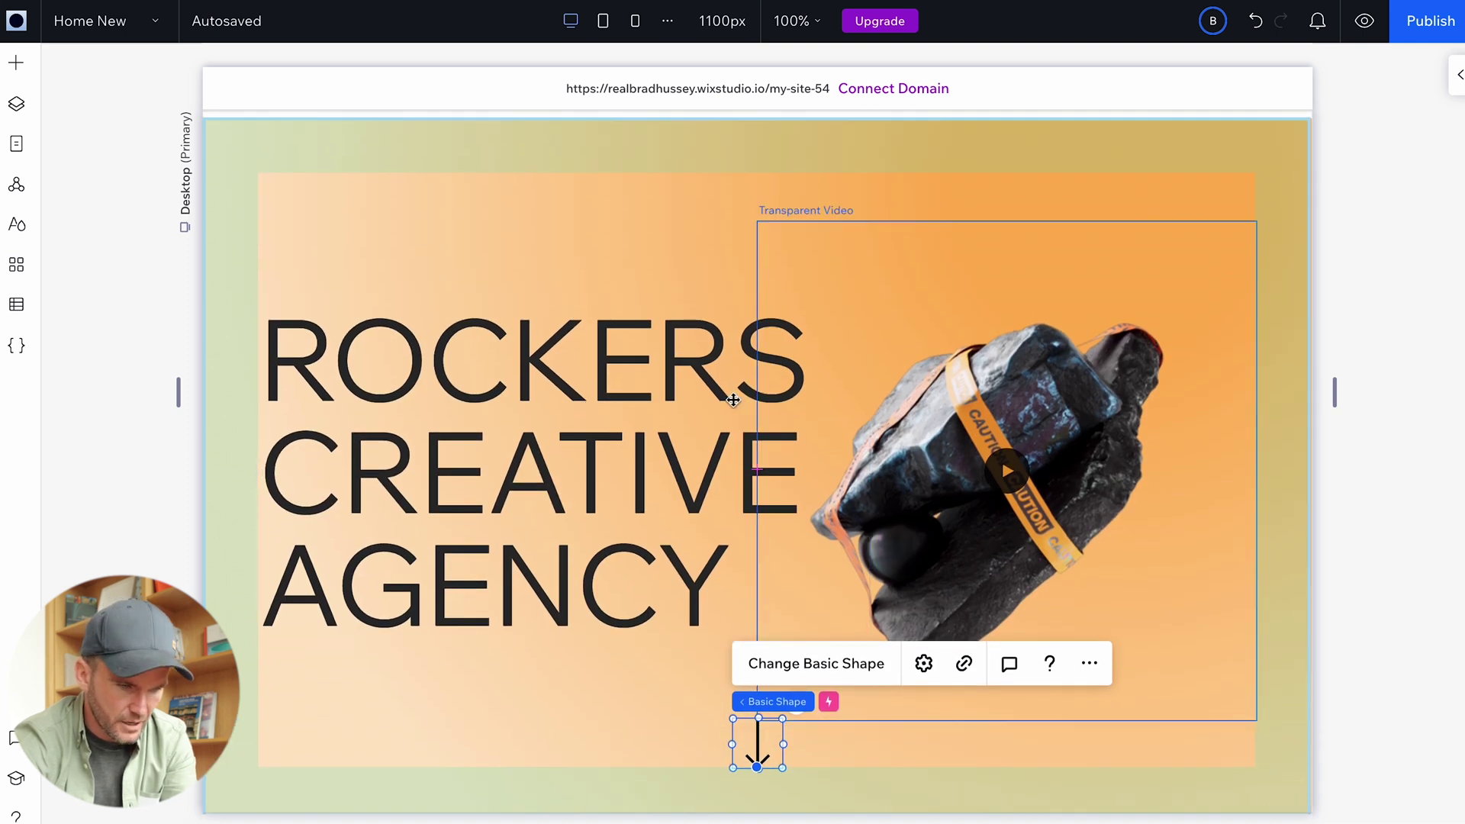
scroll(952, 346, "down", 2)
left_click(841, 526)
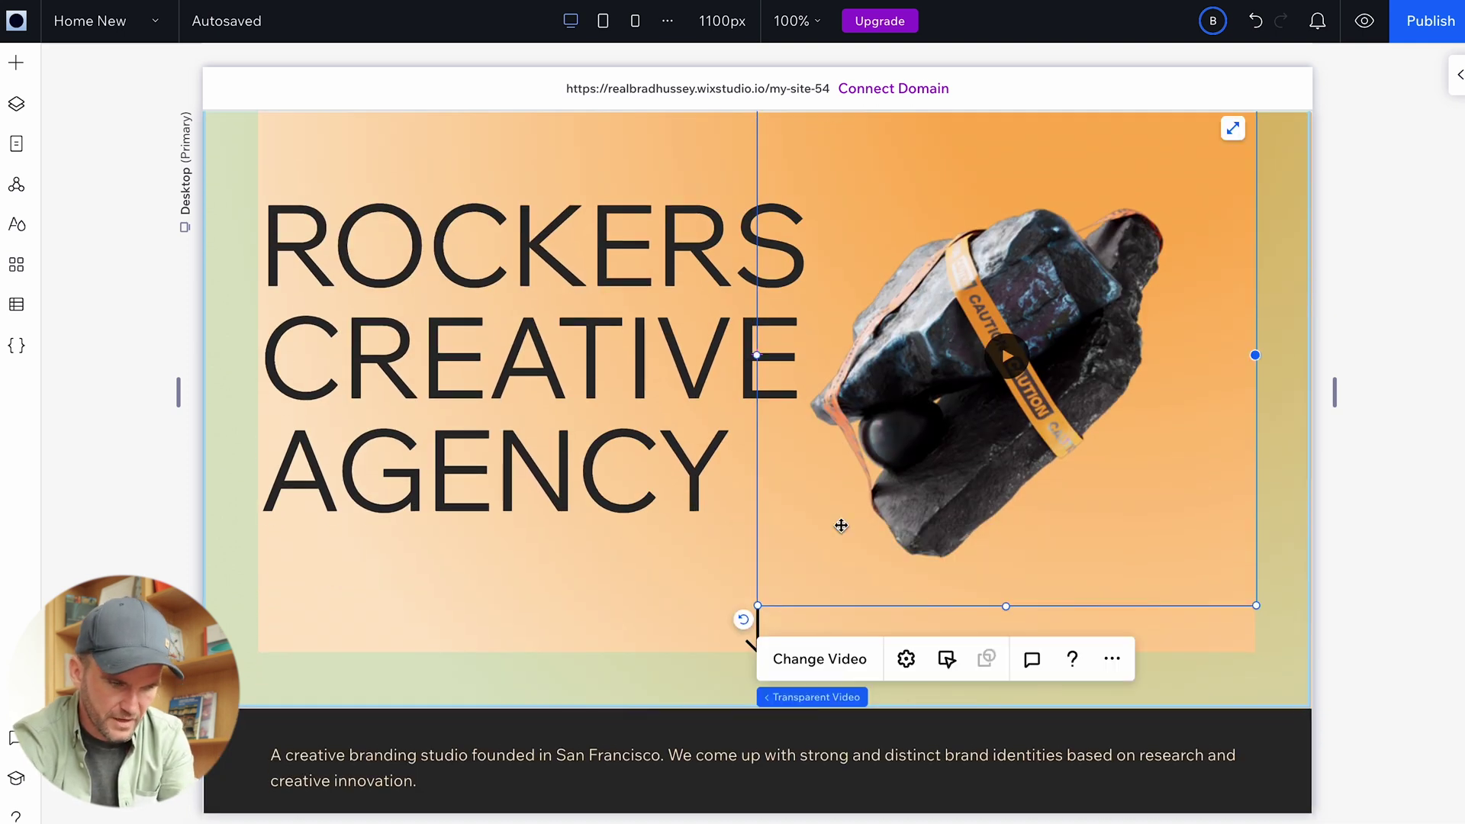
left_click_drag(760, 607, 794, 573)
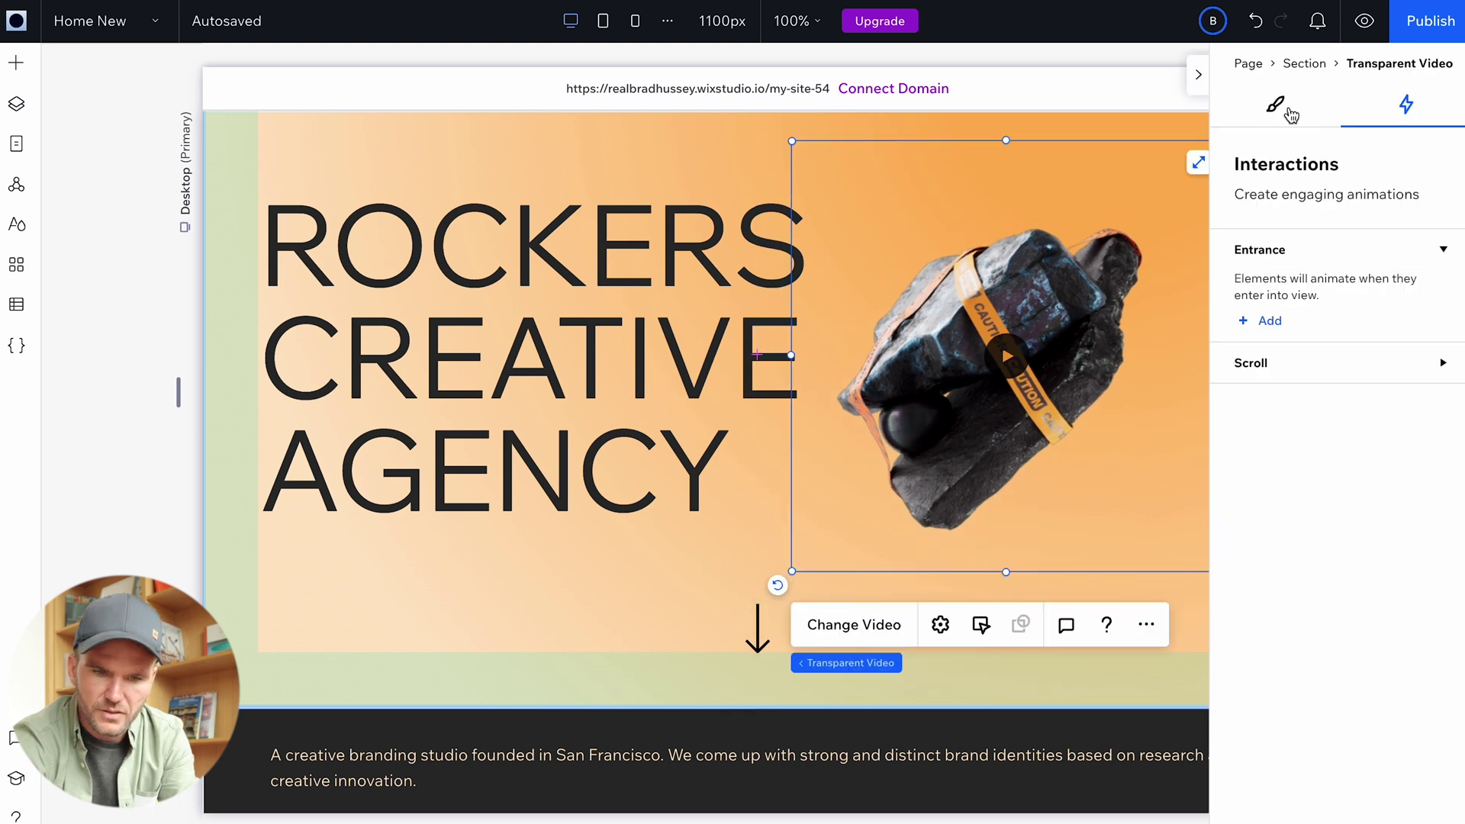
left_click(1276, 105)
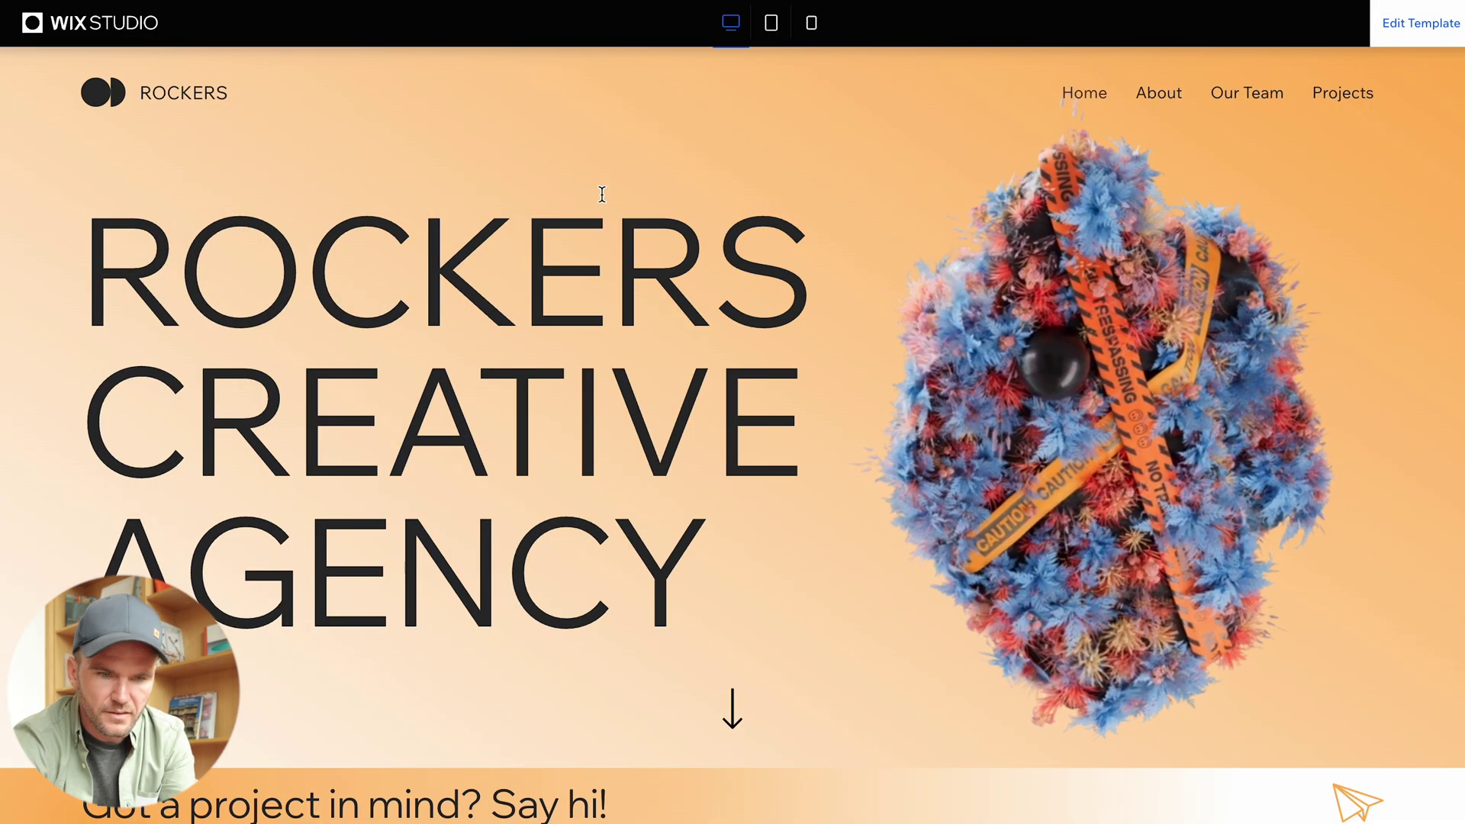
Add a two-column section below the hero and split its left column into two stacked cells.
scroll(899, 302, "down", 5)
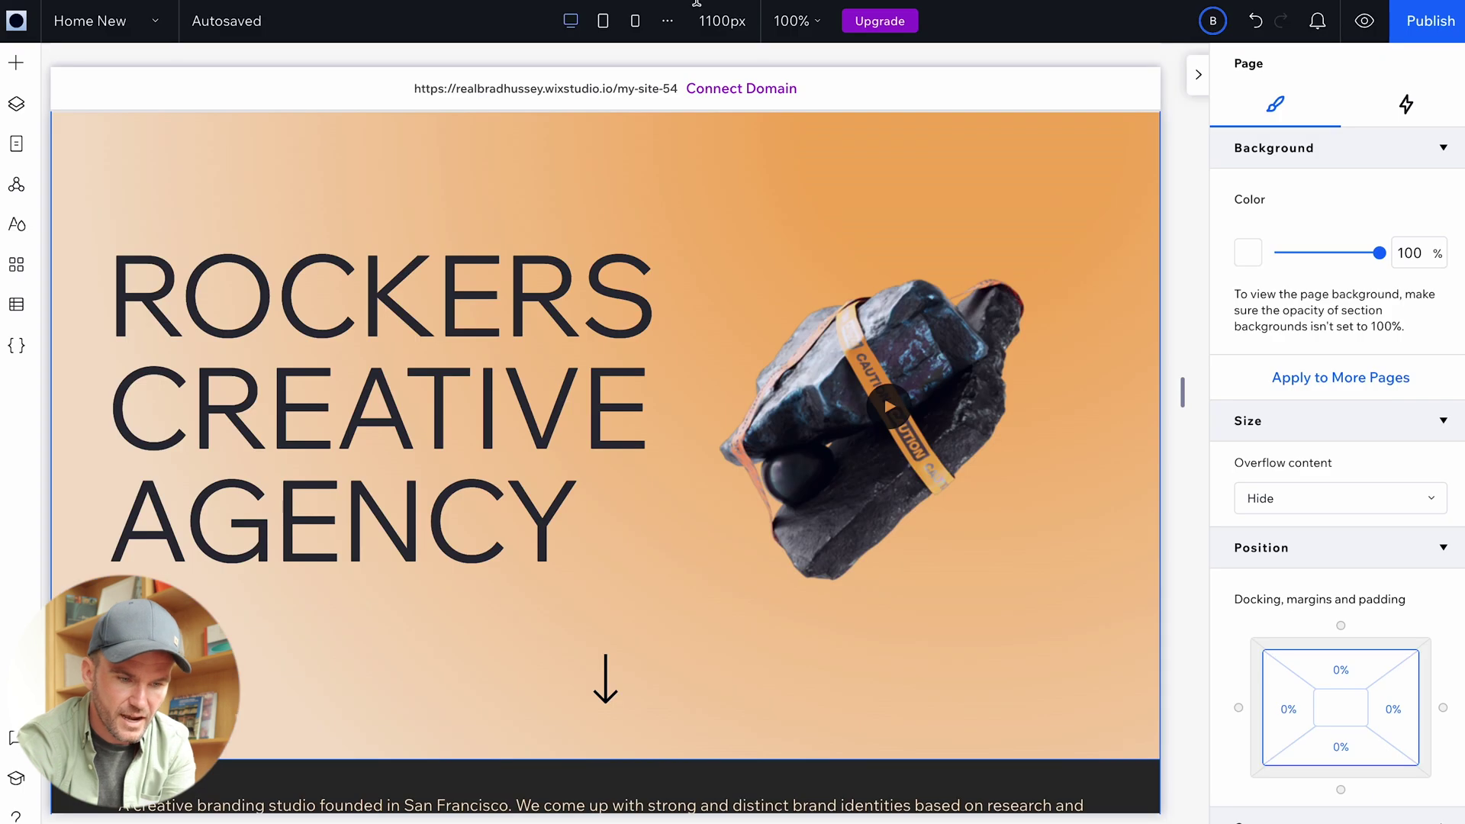
scroll(696, 282, "down", 1)
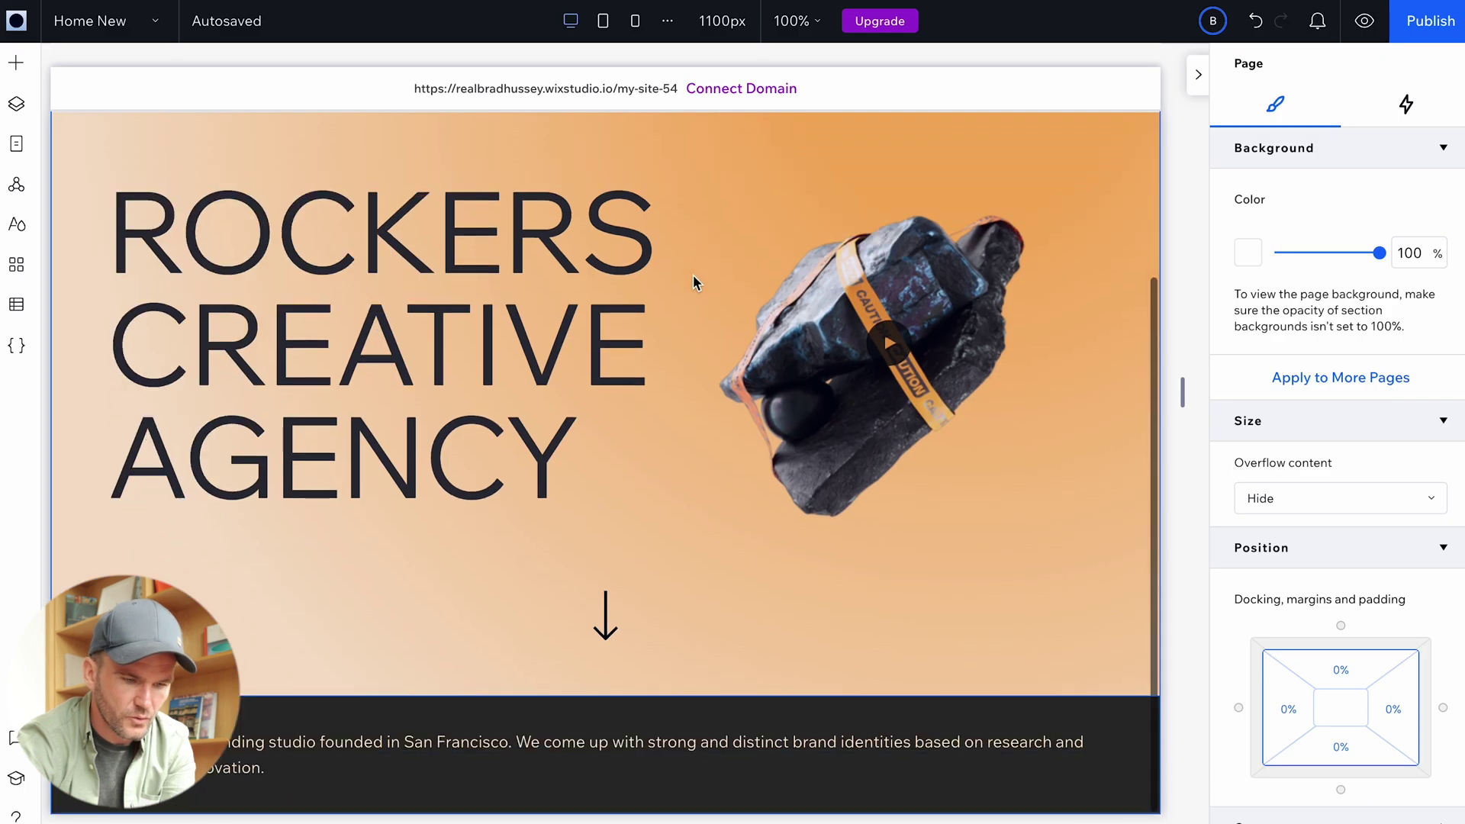
left_click(604, 696)
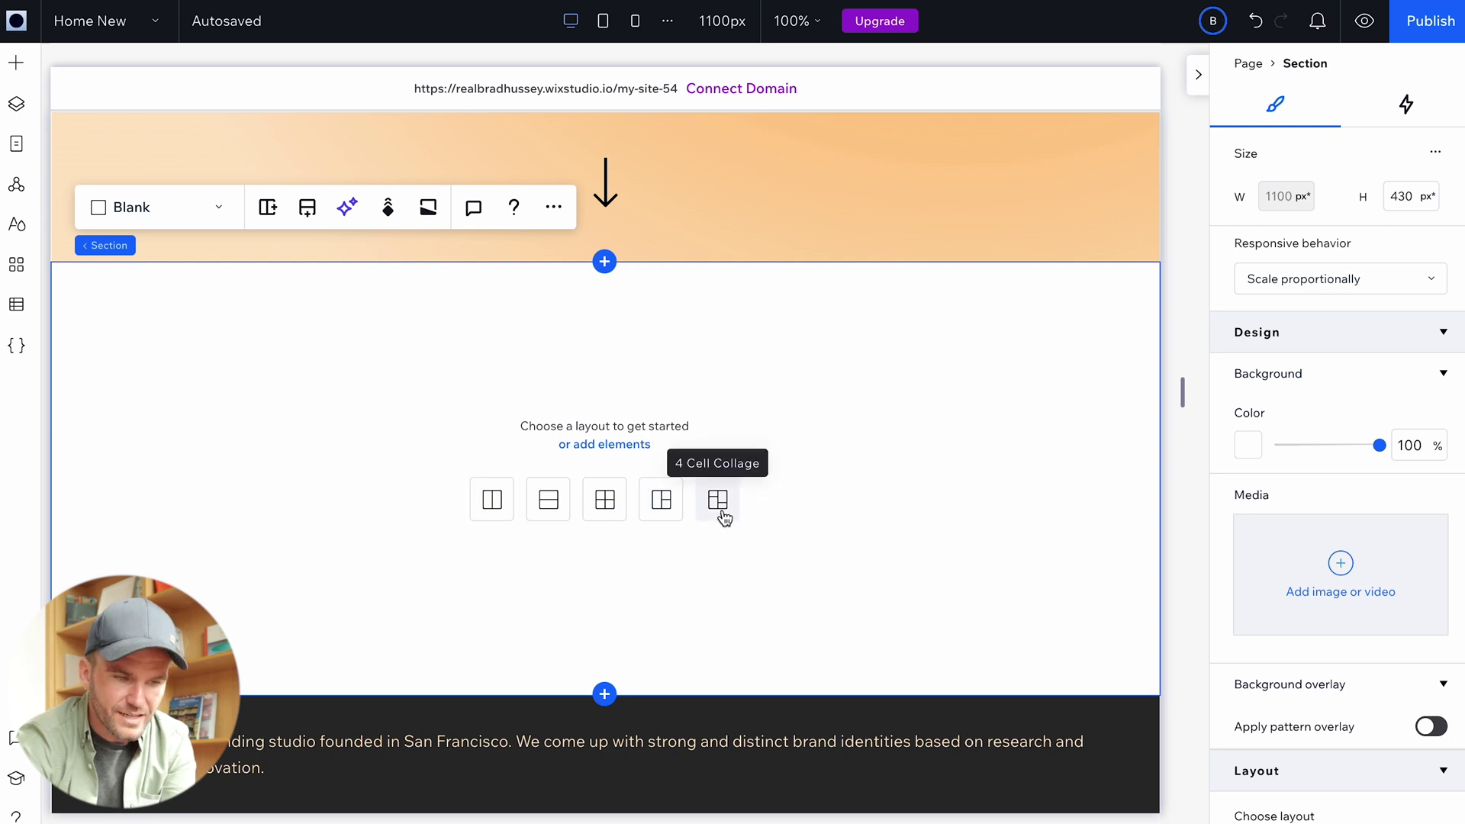
left_click(212, 213)
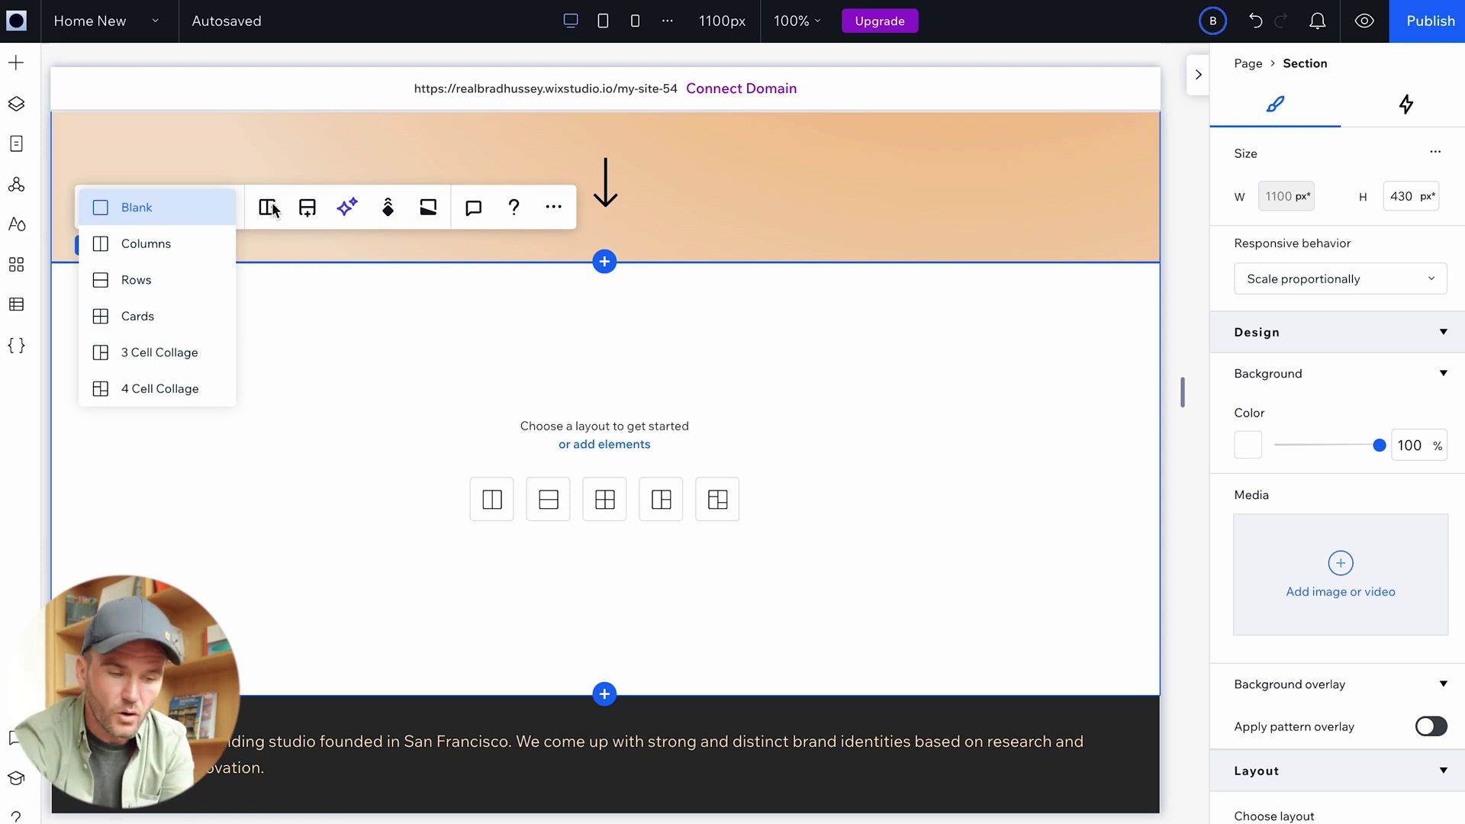
left_click(492, 500)
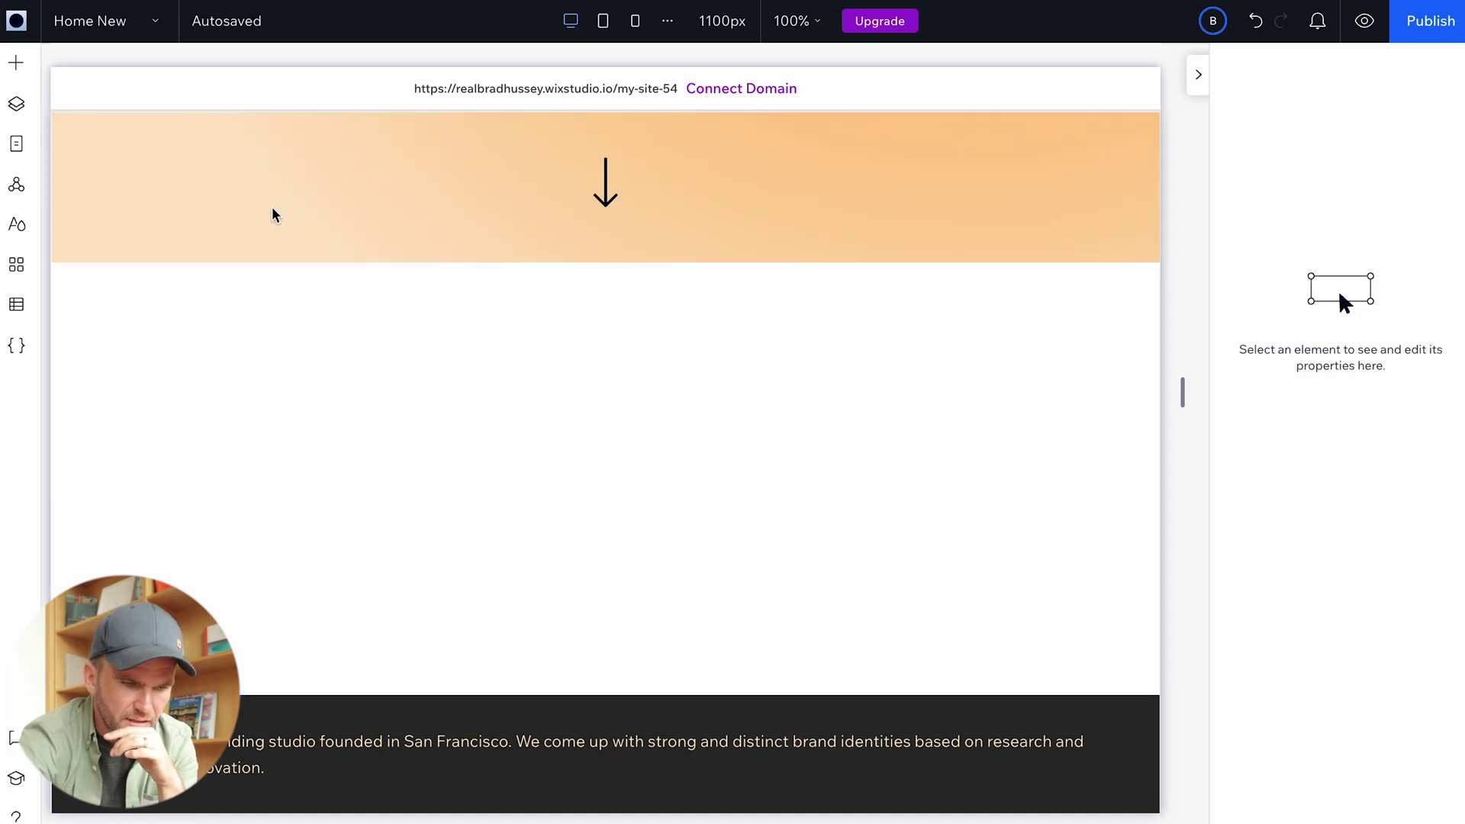
left_click(501, 420)
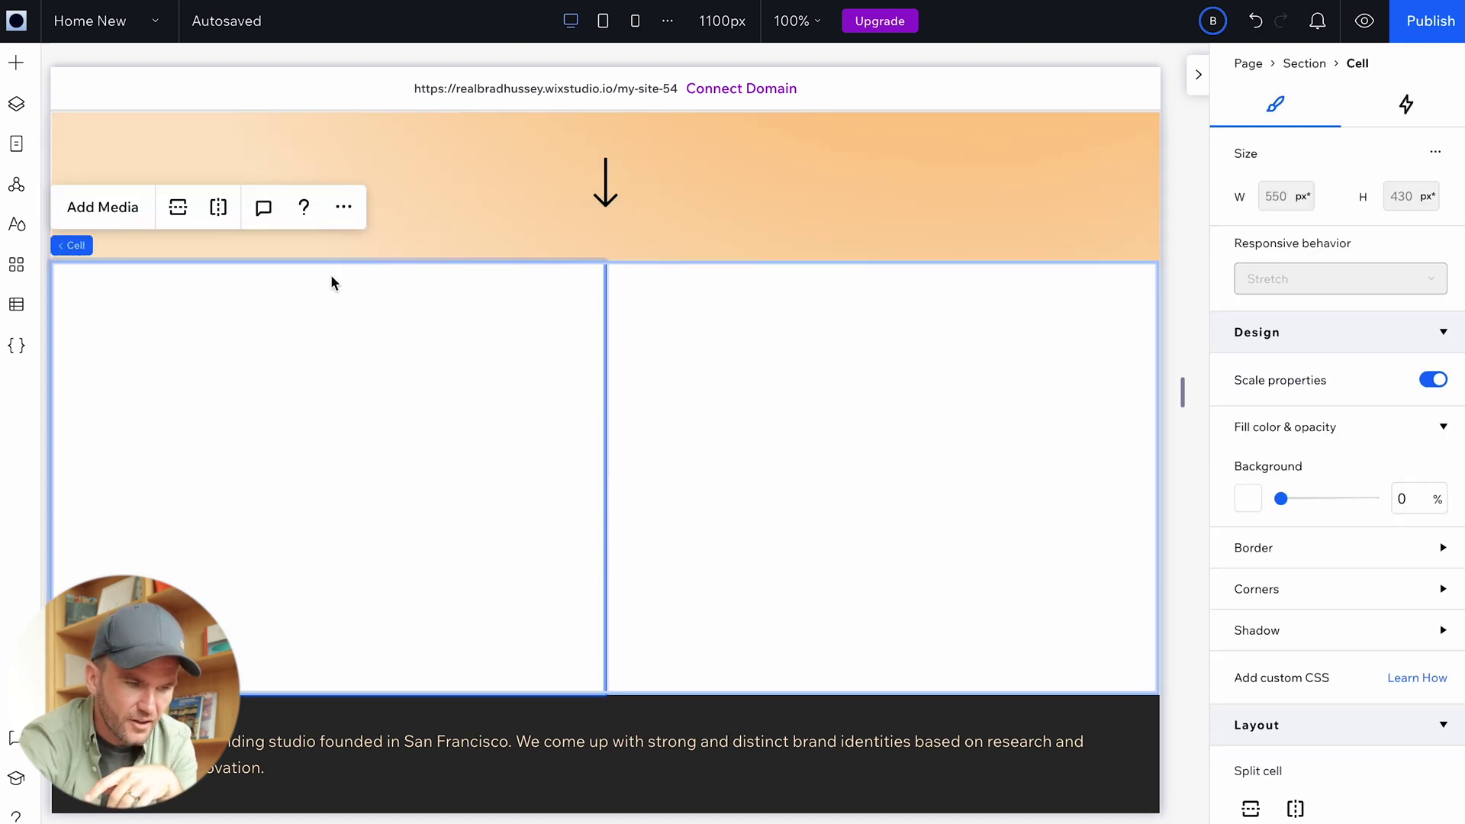
left_click(179, 211)
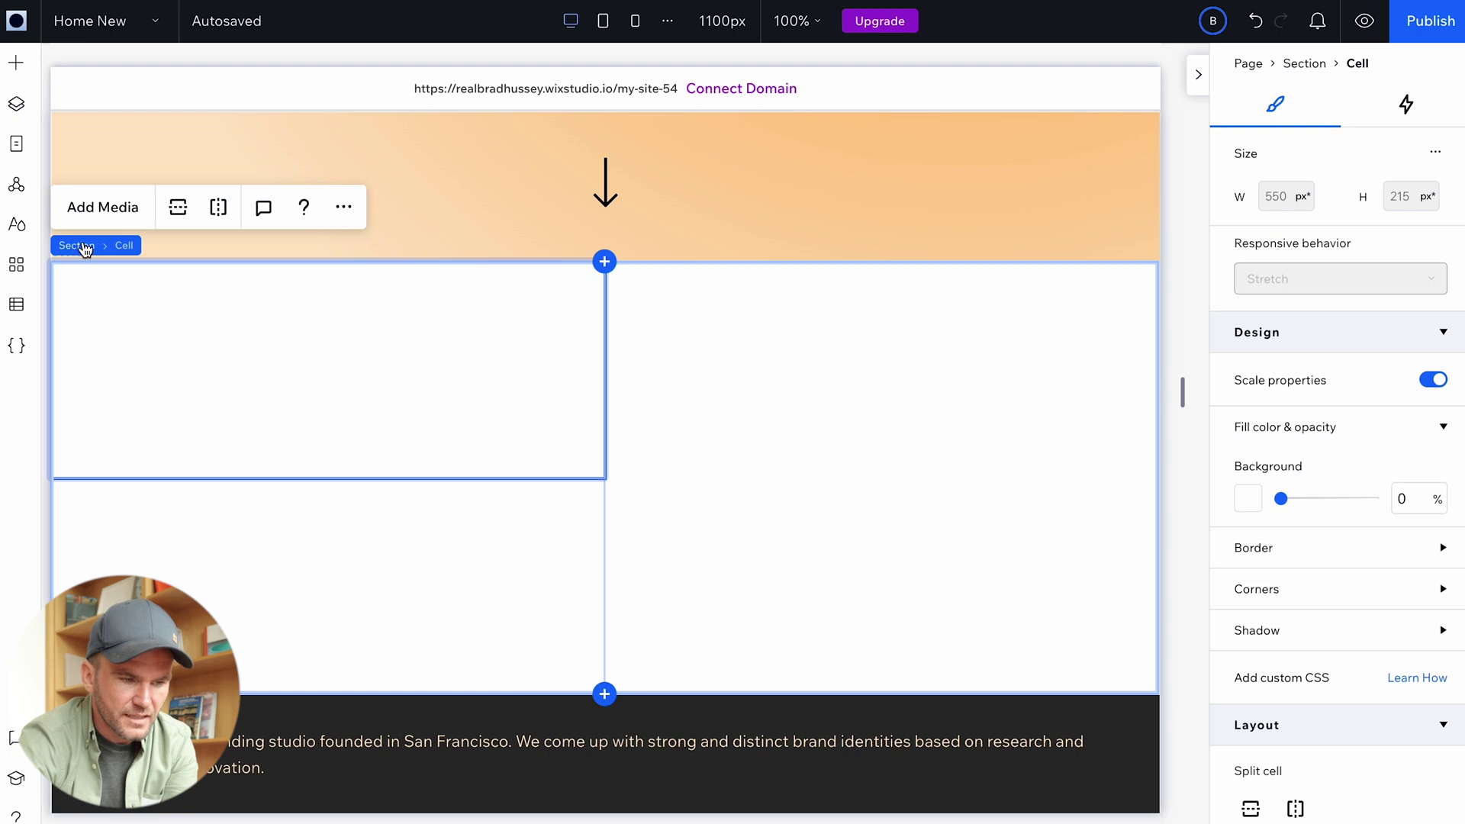
Set the new collage section's padding to 5% on all sides.
left_click(73, 245)
scroll(1306, 471, "down", 10)
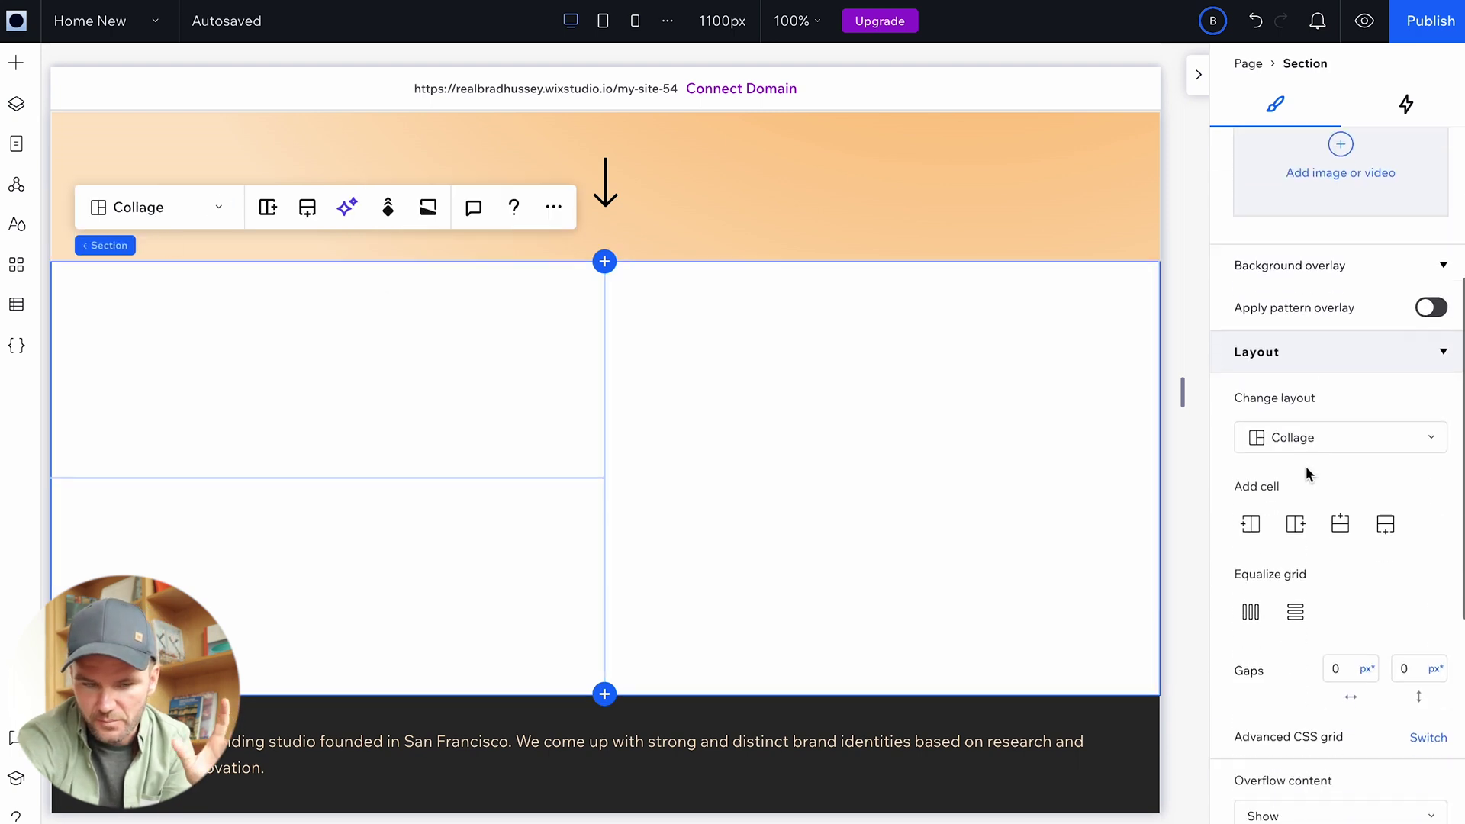
scroll(1335, 512, "down", 2)
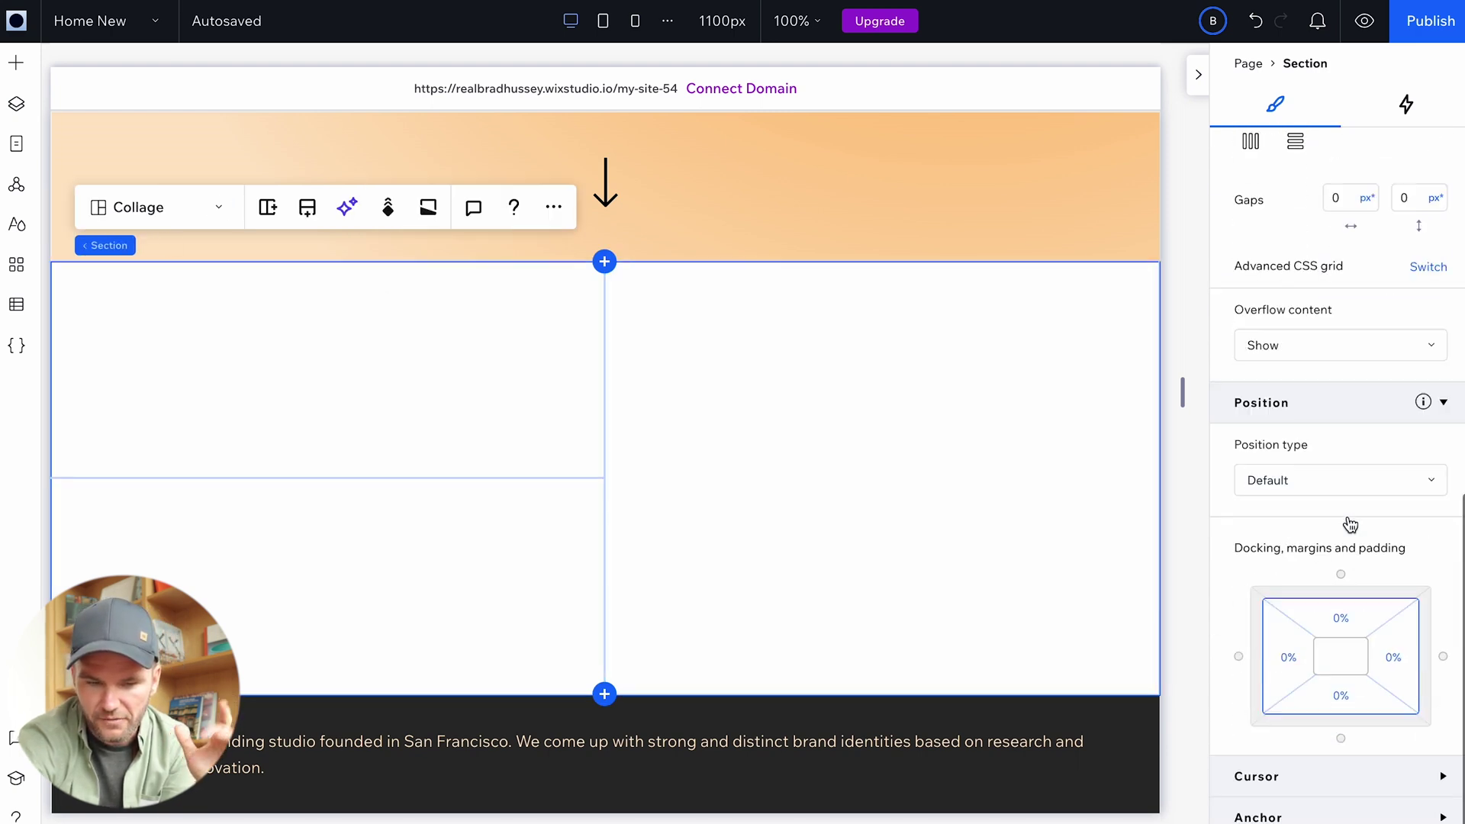
left_click(1335, 618)
left_click(1340, 674)
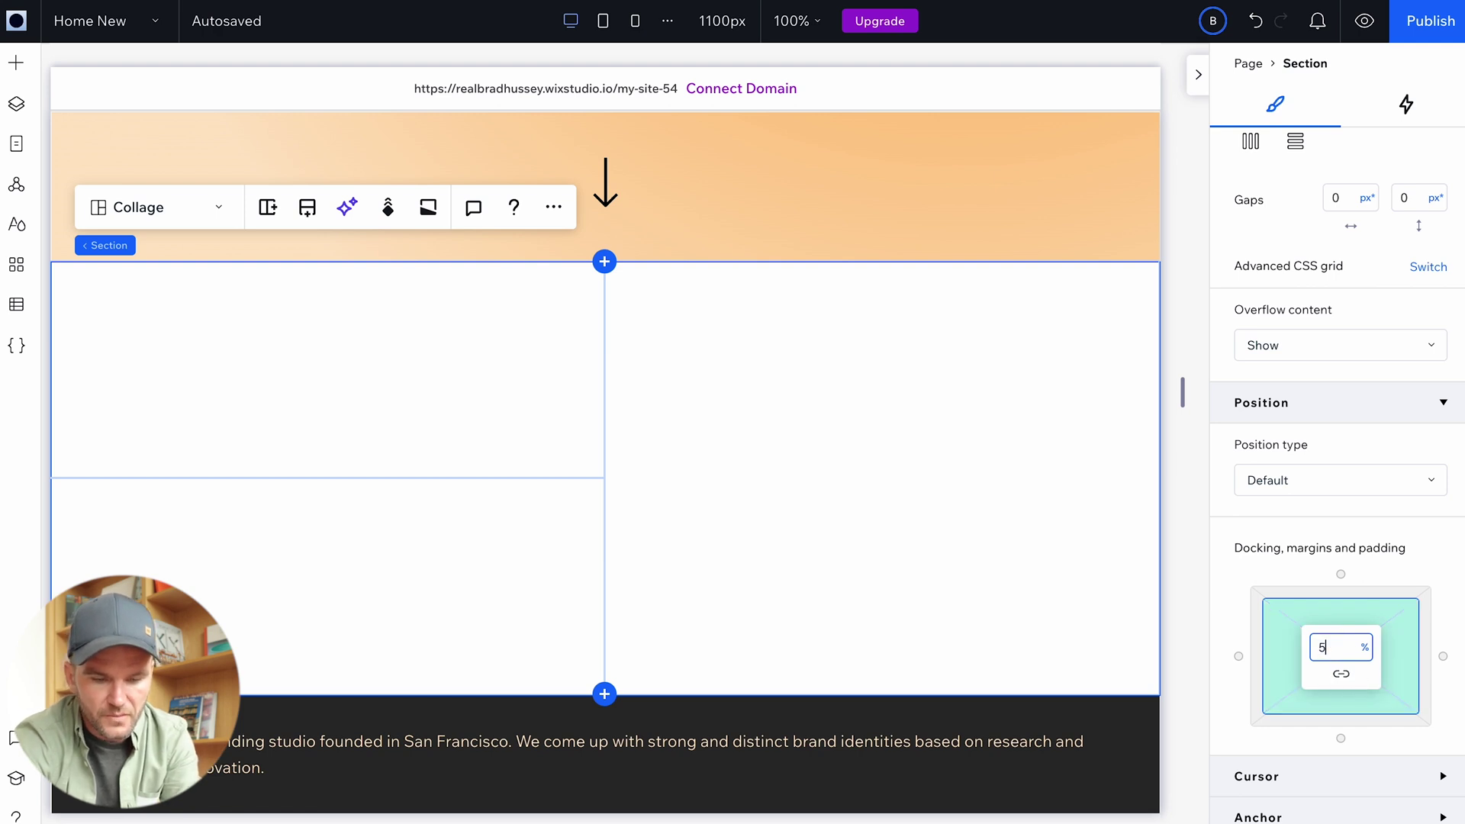
type("5")
key("Return")
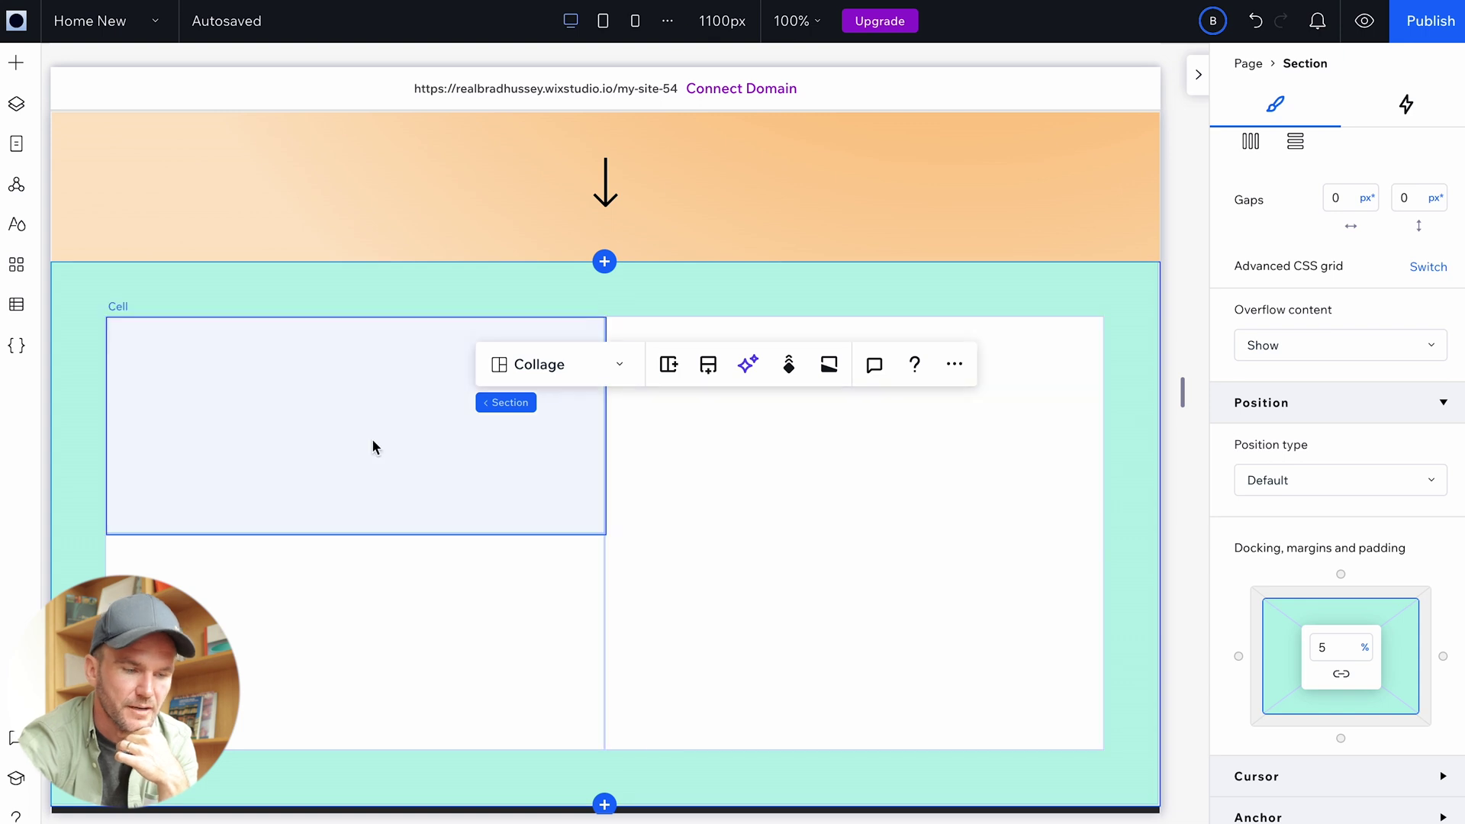
left_click(369, 438)
left_click(369, 438)
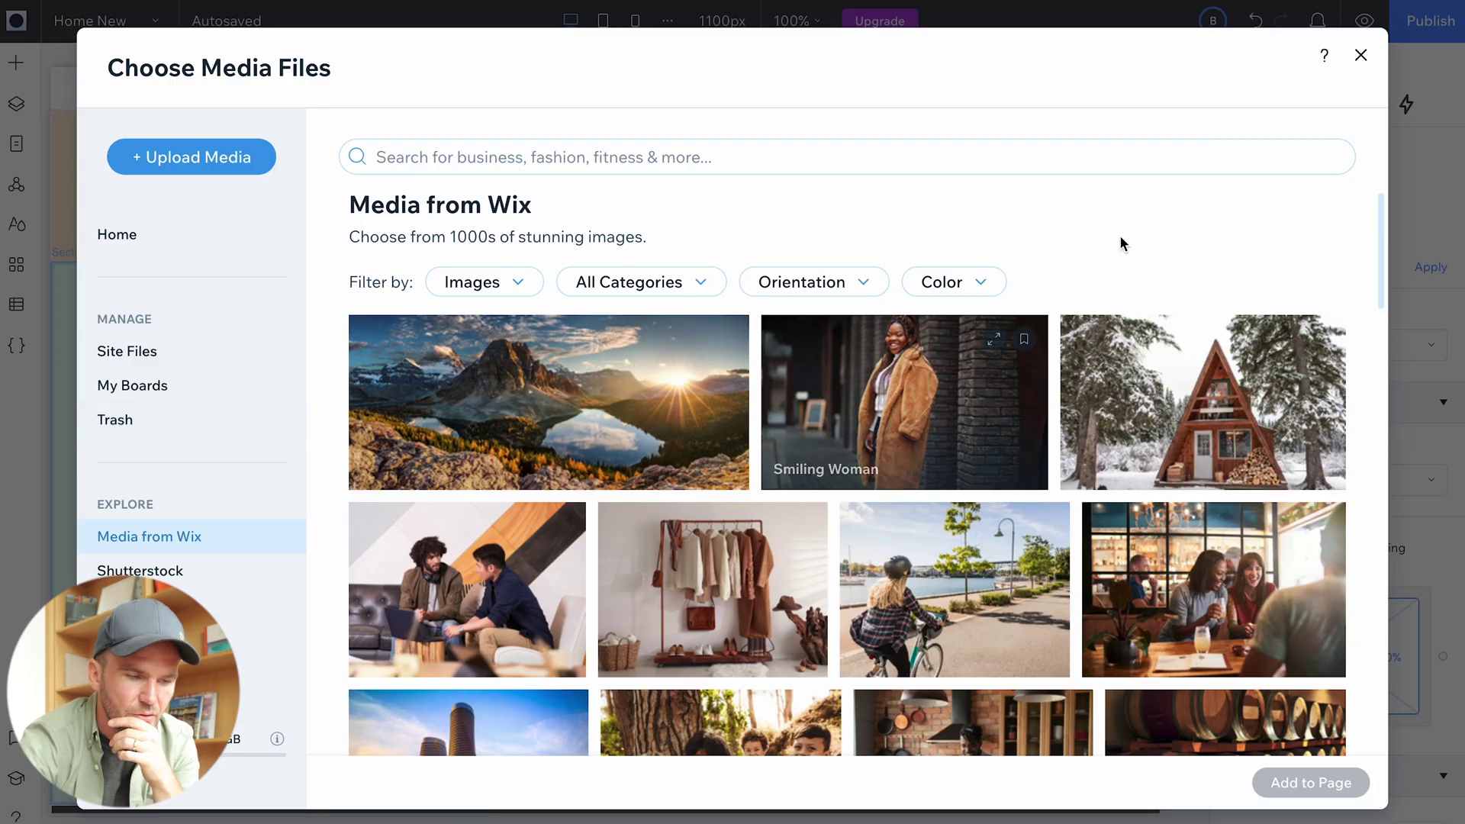
left_click(1361, 54)
Generate illustration-style AI images of "Hand holding a fashion magazine" for the collage's upper-left cell and choose the one with the blue background.
right_click(262, 370)
mouse_move(358, 670)
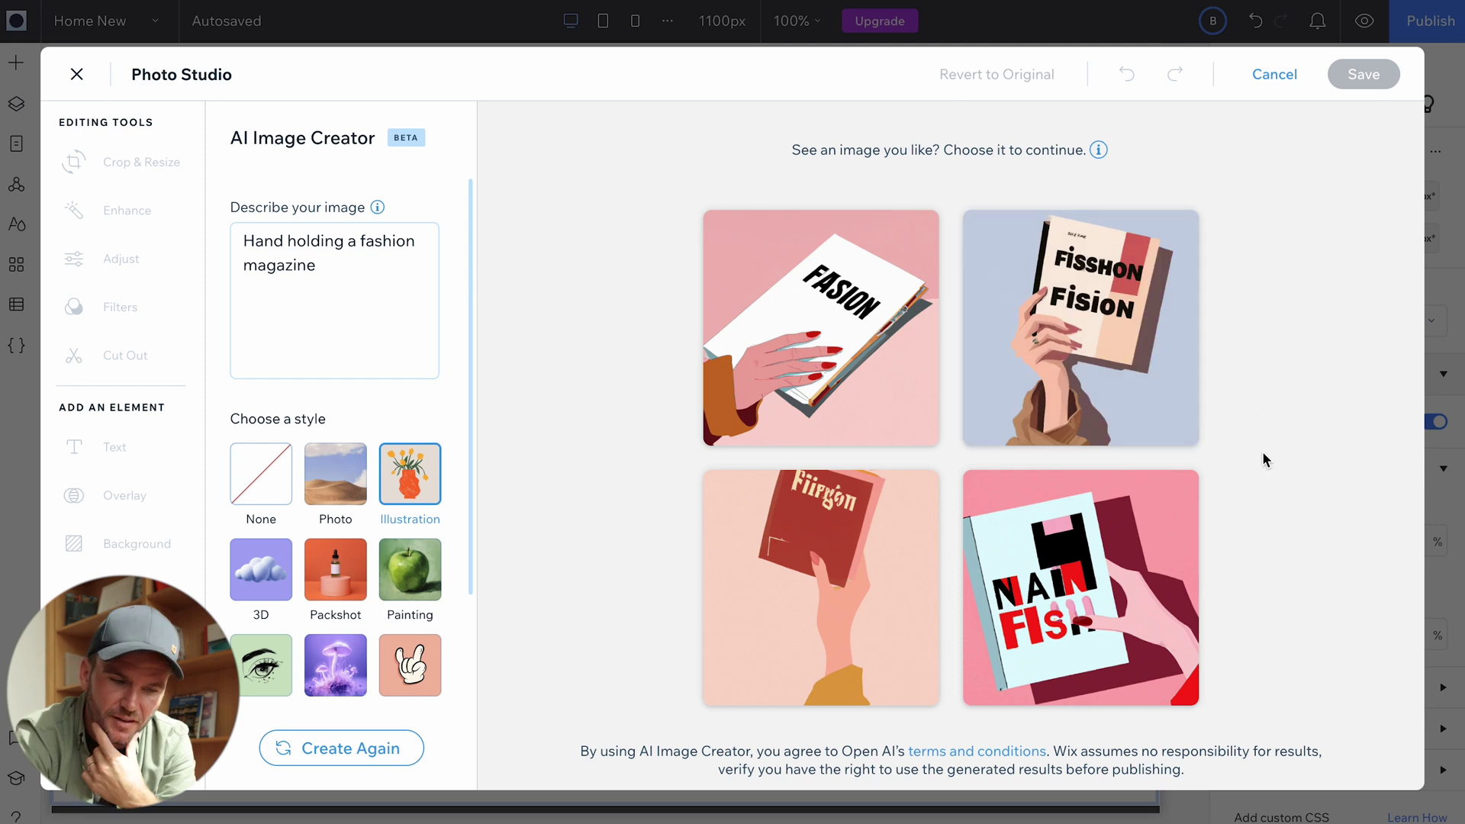
mouse_move(1024, 691)
left_click(1110, 324)
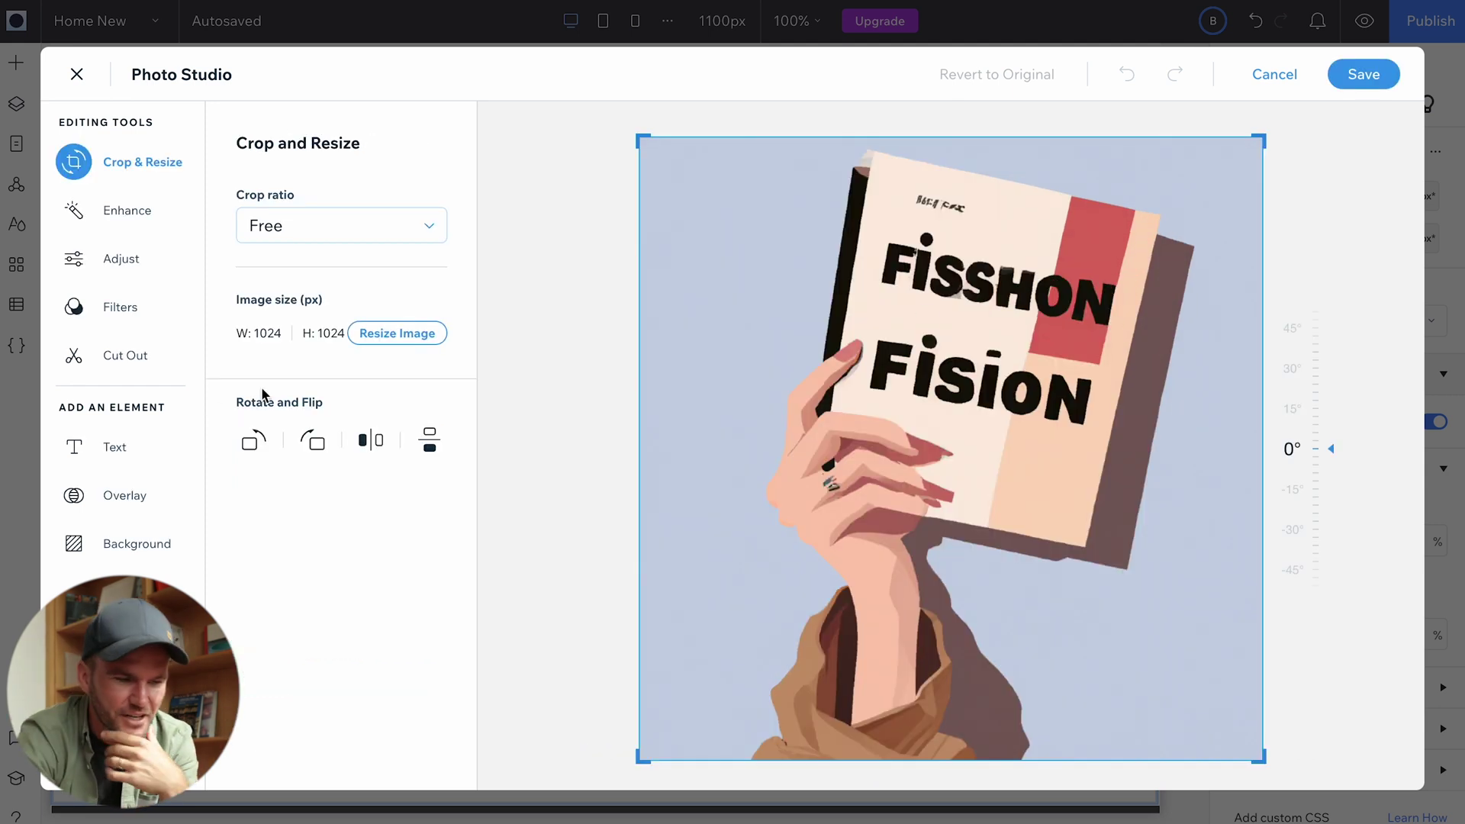
Crop the magazine illustration to 16:9 around the hand and cover, and save it to the page.
left_click(328, 241)
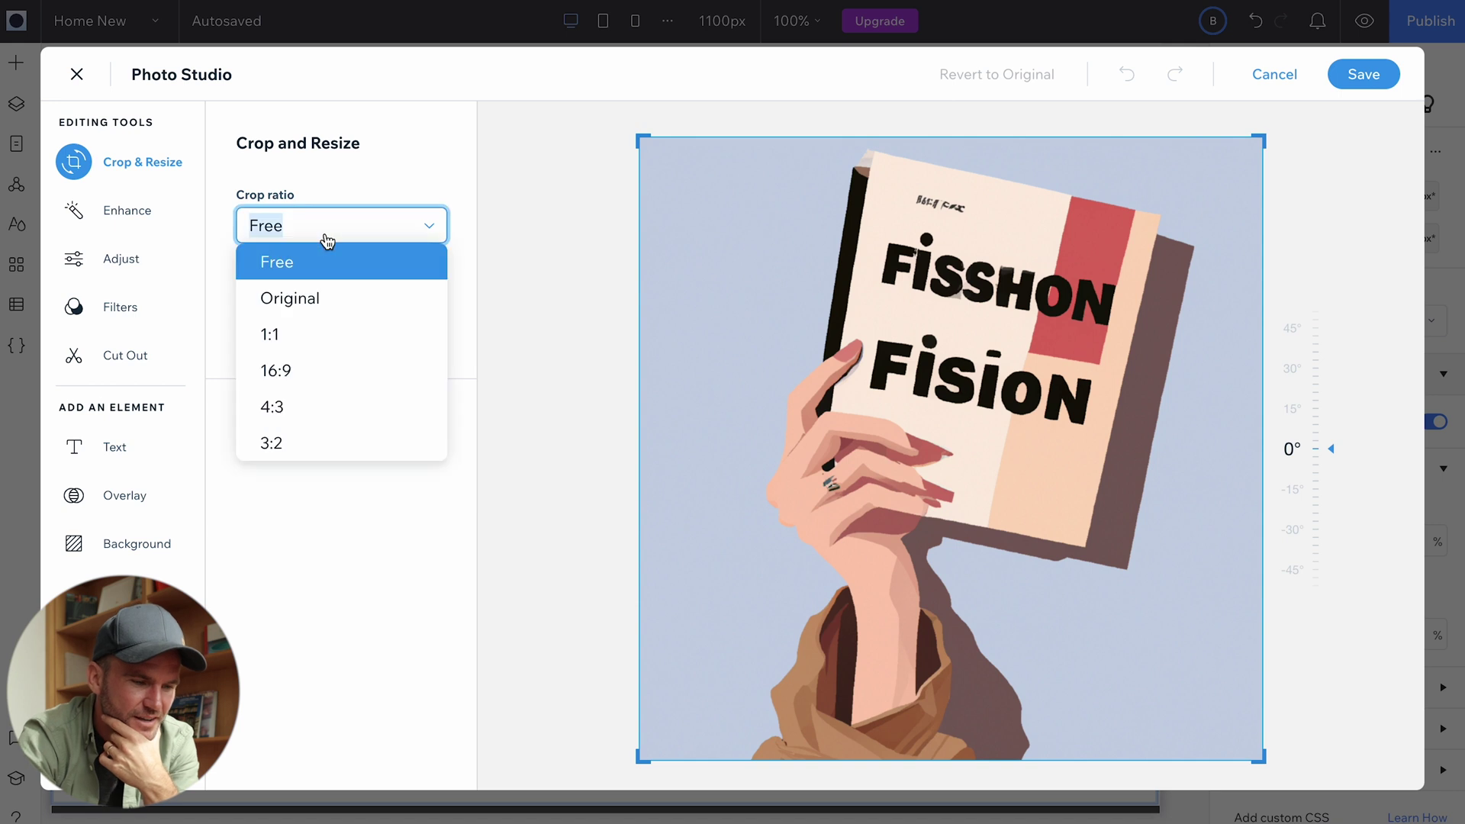
left_click(322, 377)
left_click_drag(899, 416, 975, 440)
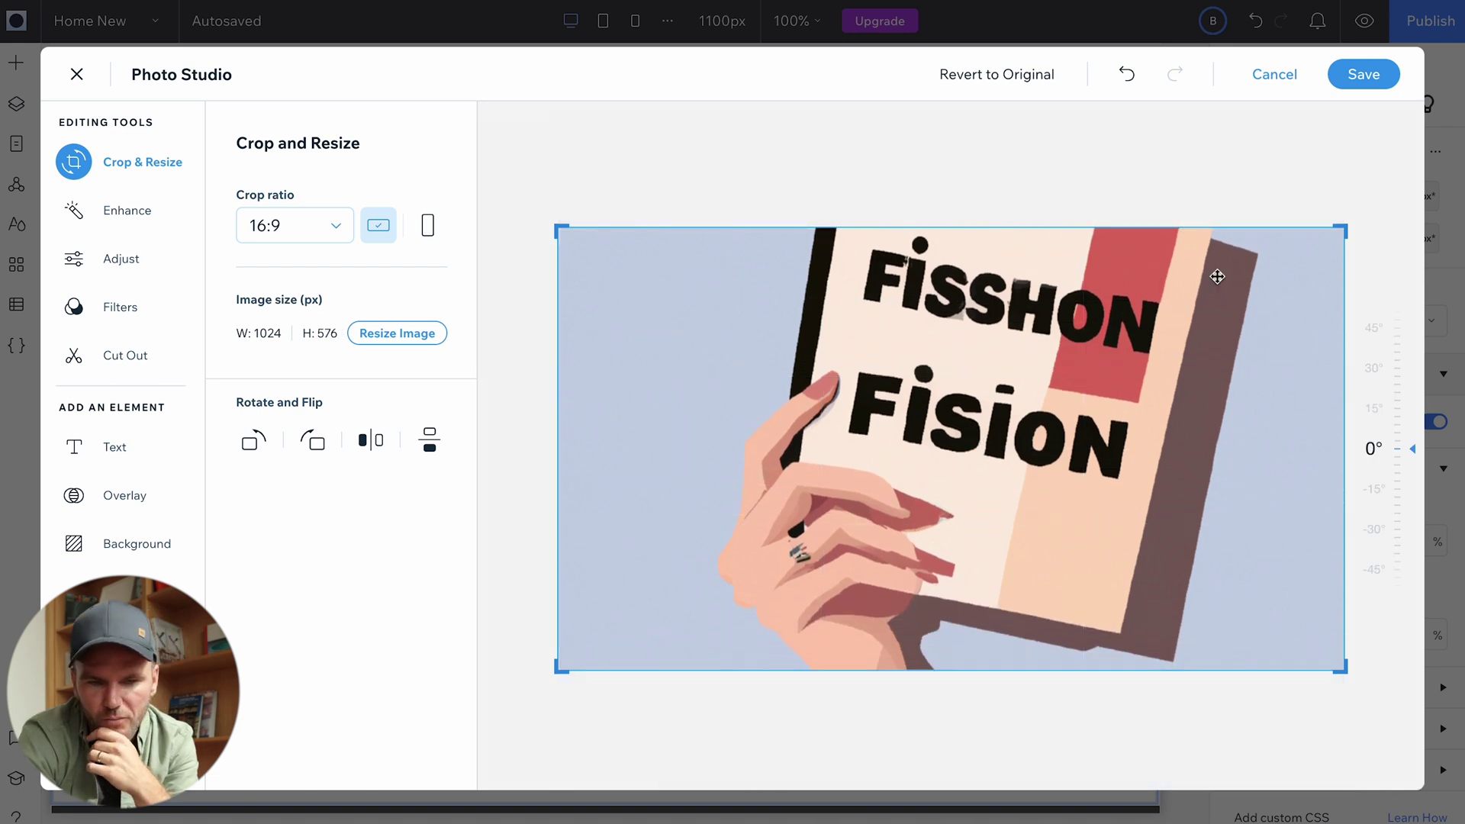
left_click(1364, 74)
Unlink the dark cell's corner radii and round only its upper-right corner to 80 px.
scroll(1292, 474, "up", 15)
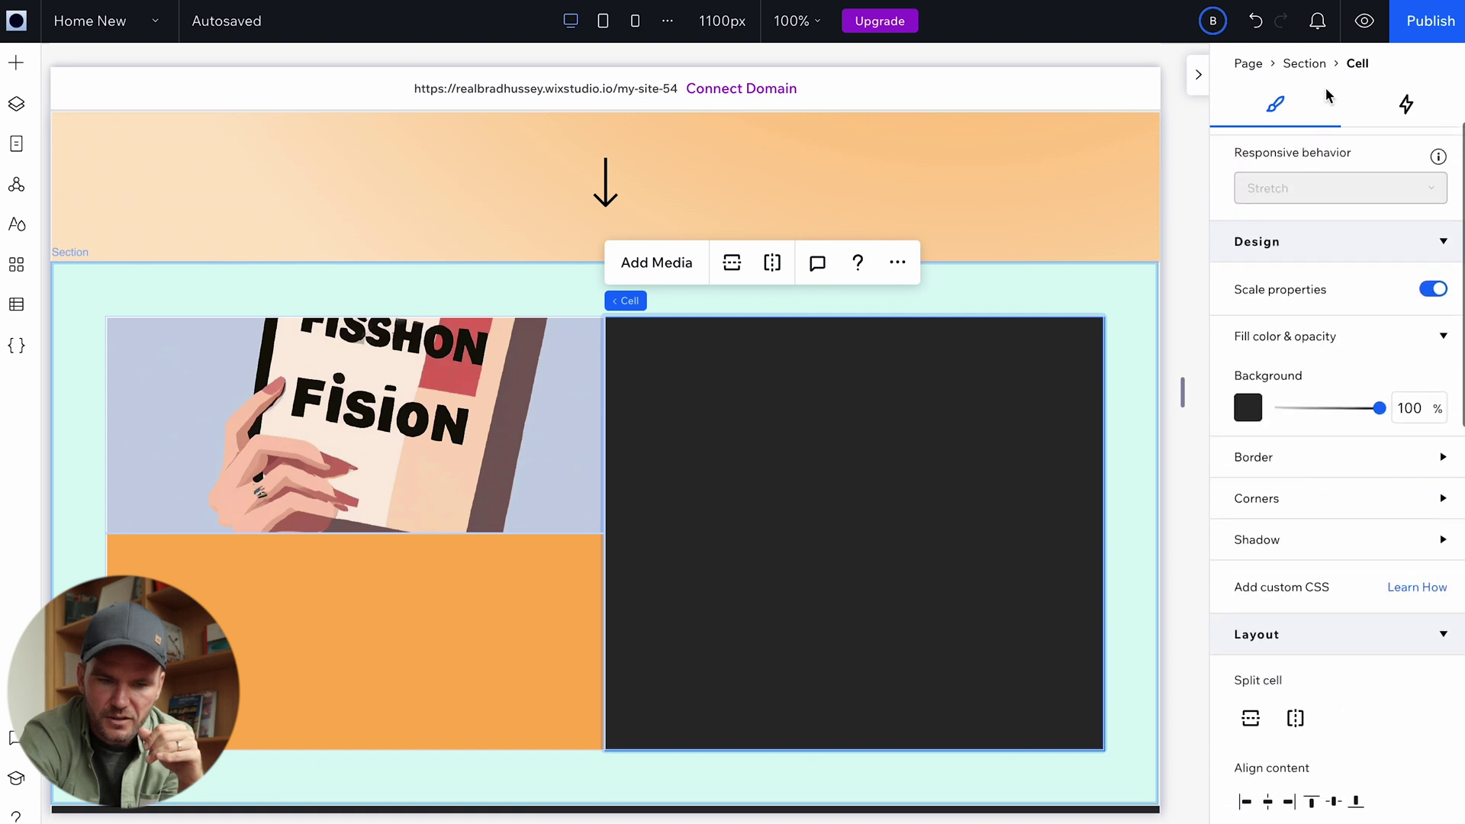
left_click(1309, 496)
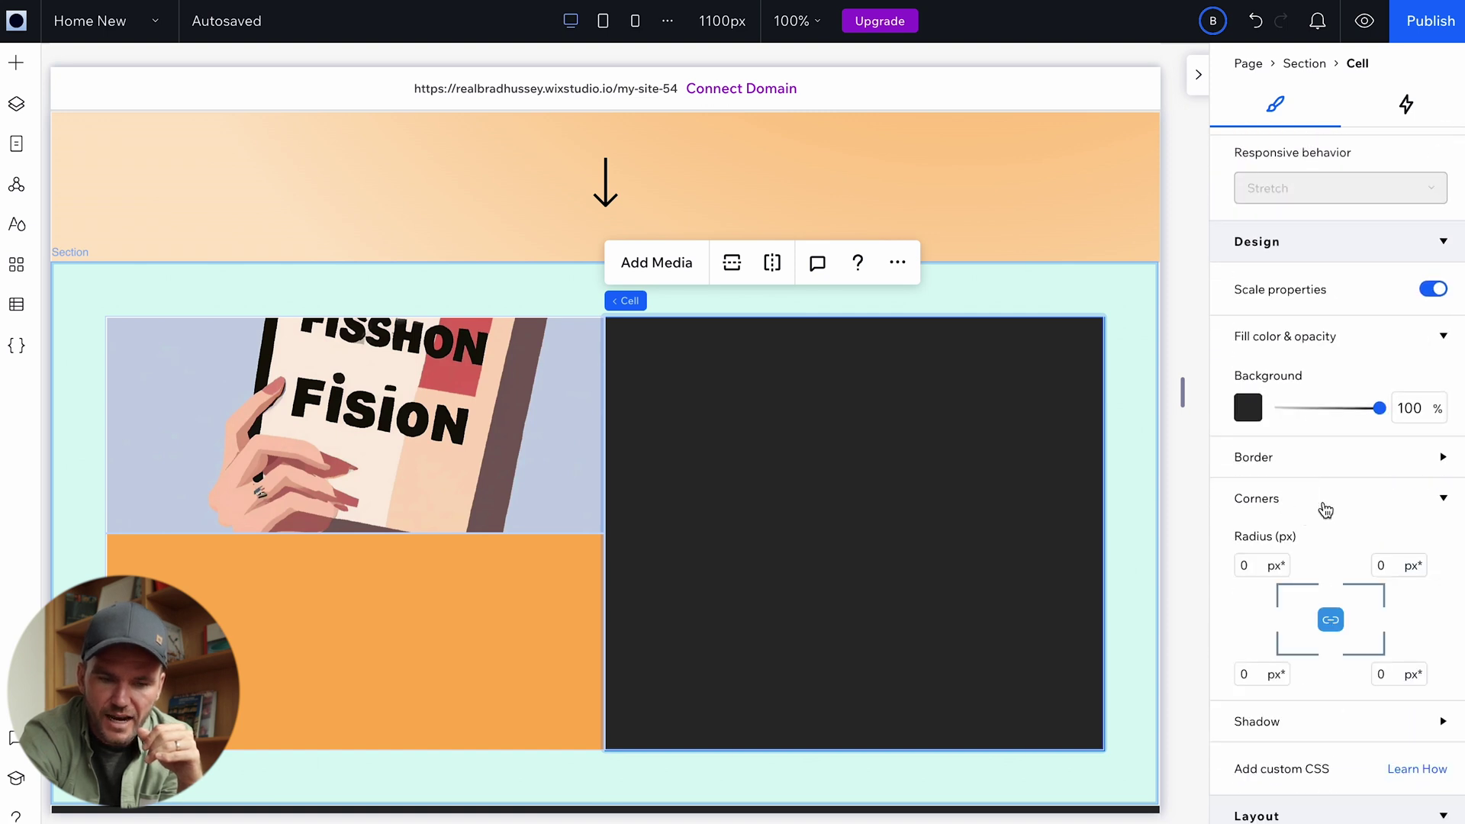
scroll(1313, 514, "down", 3)
left_click(1331, 497)
left_click(1393, 443)
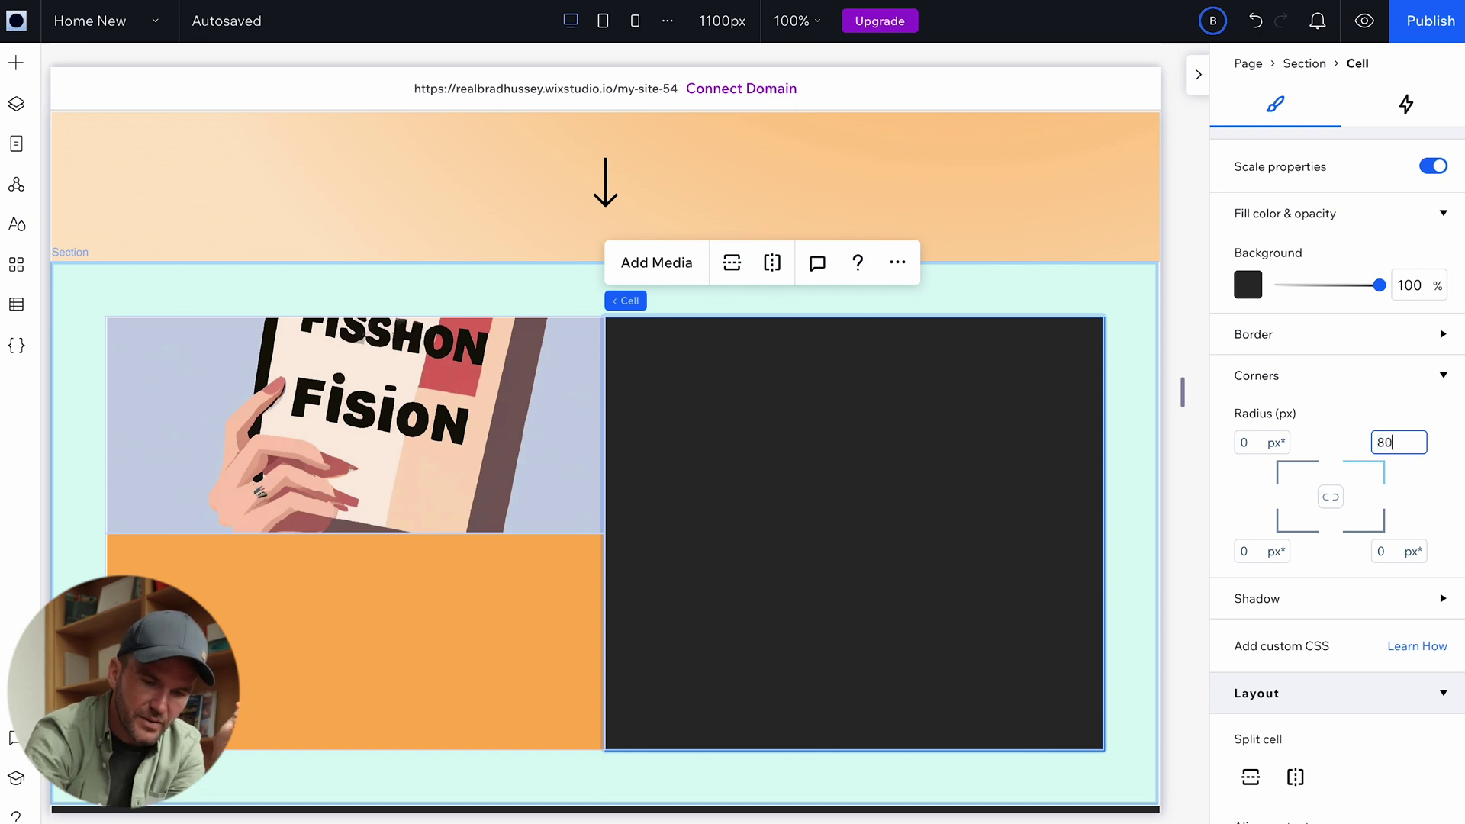
key("Return")
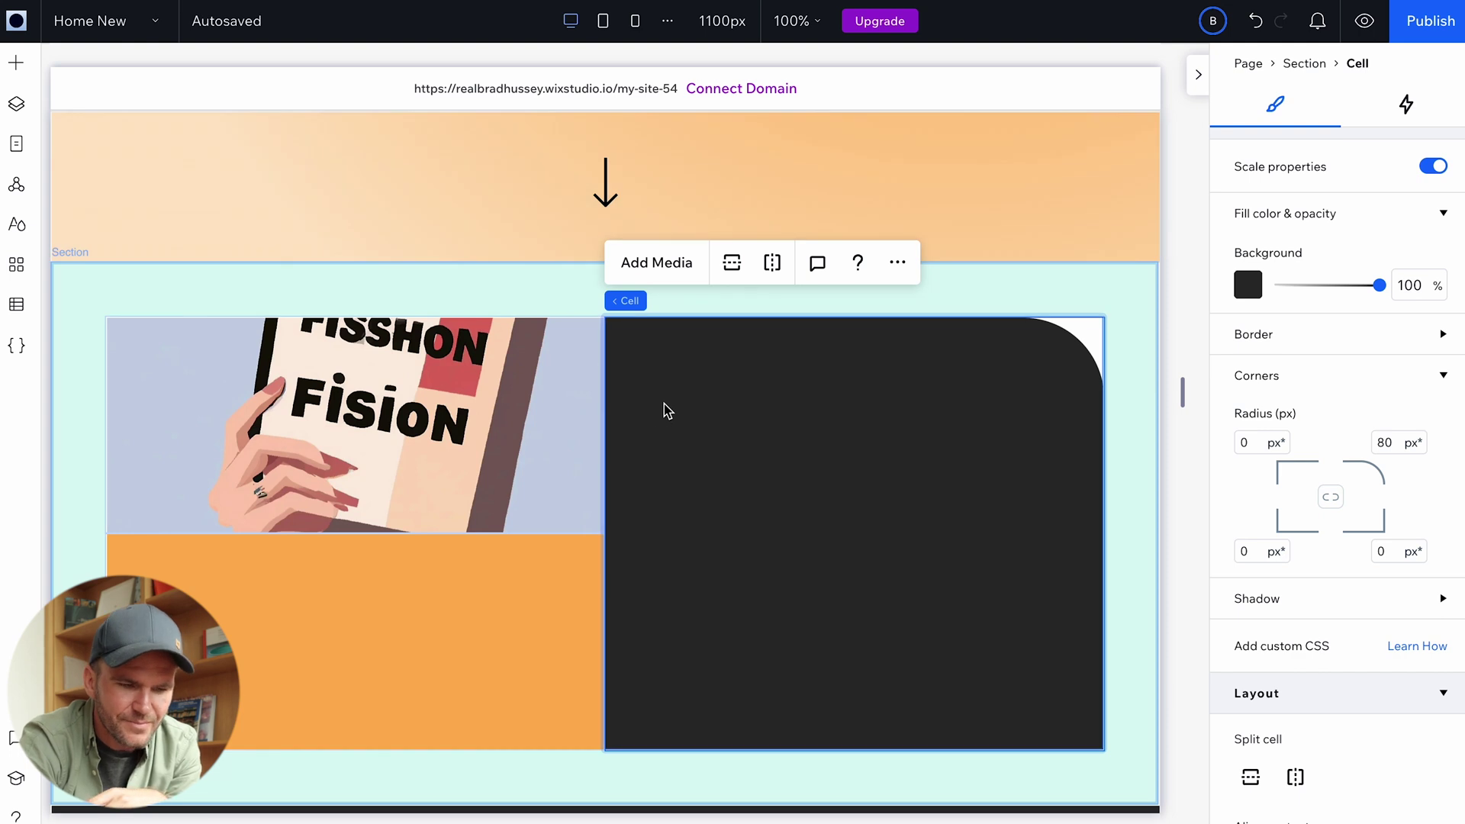
Set the collage section's horizontal and vertical cell gaps to 10 px each.
mouse_move(627, 304)
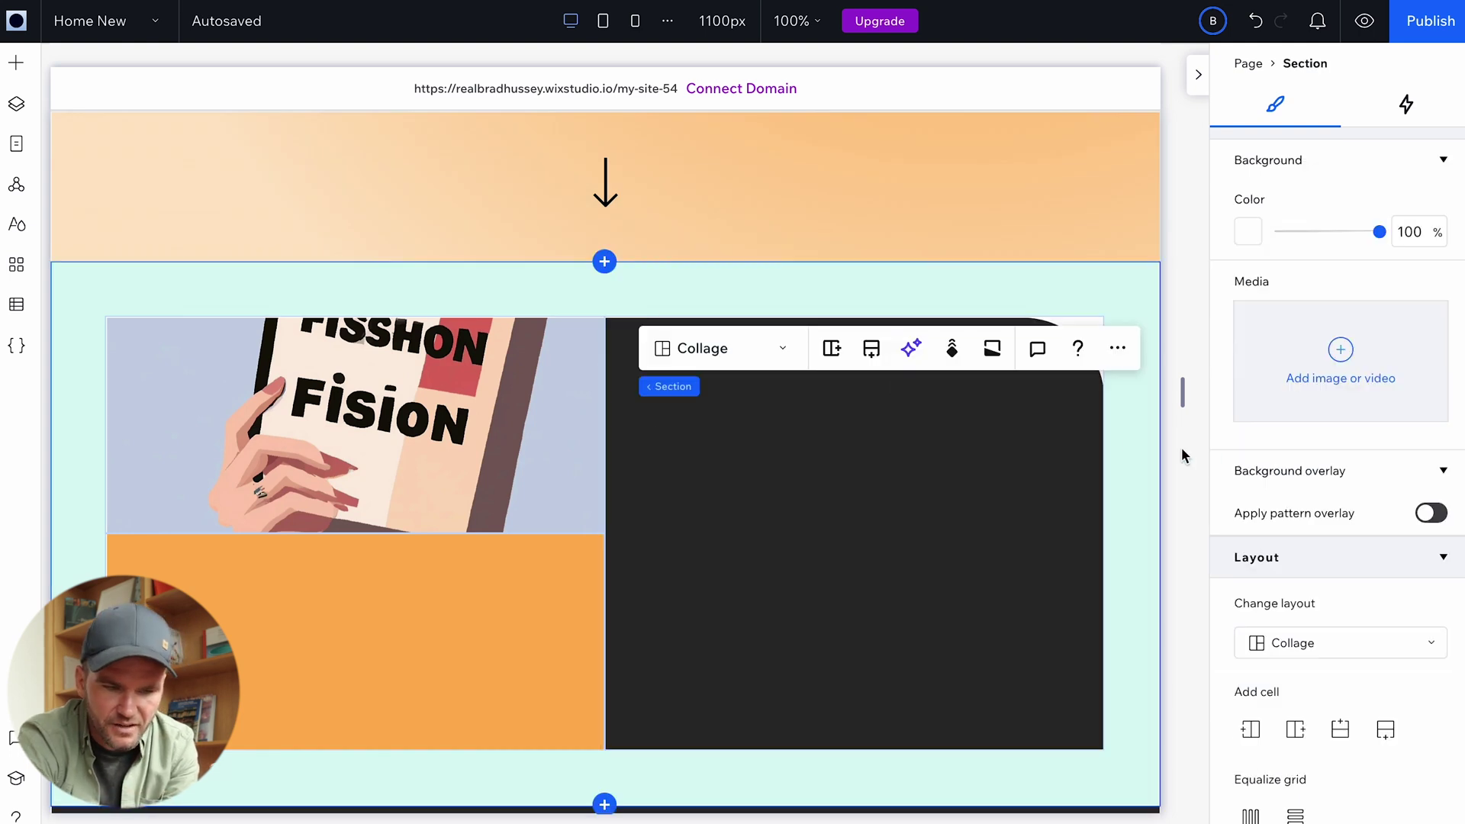
scroll(1340, 504, "down", 5)
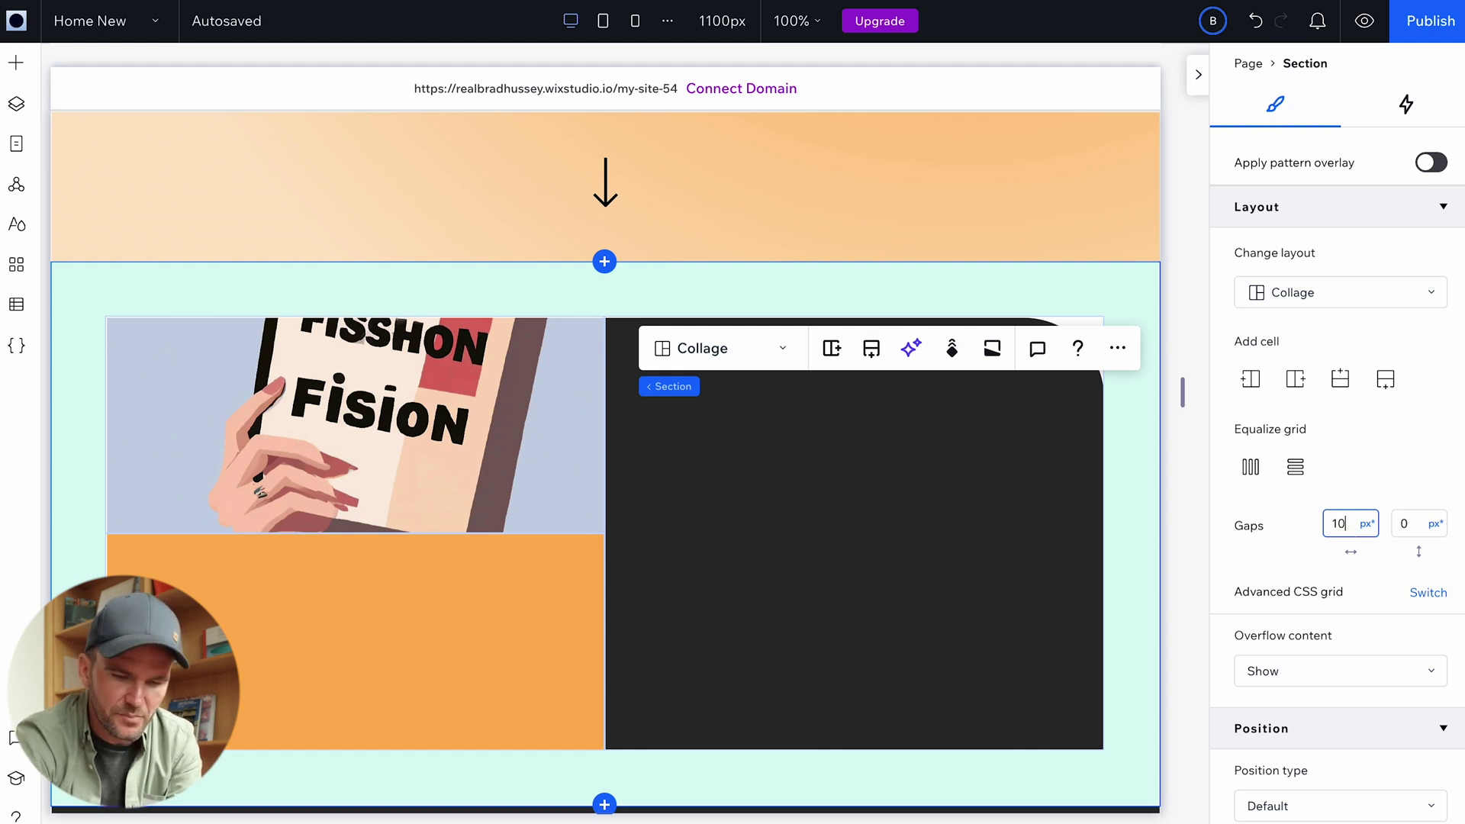
left_click(1411, 522)
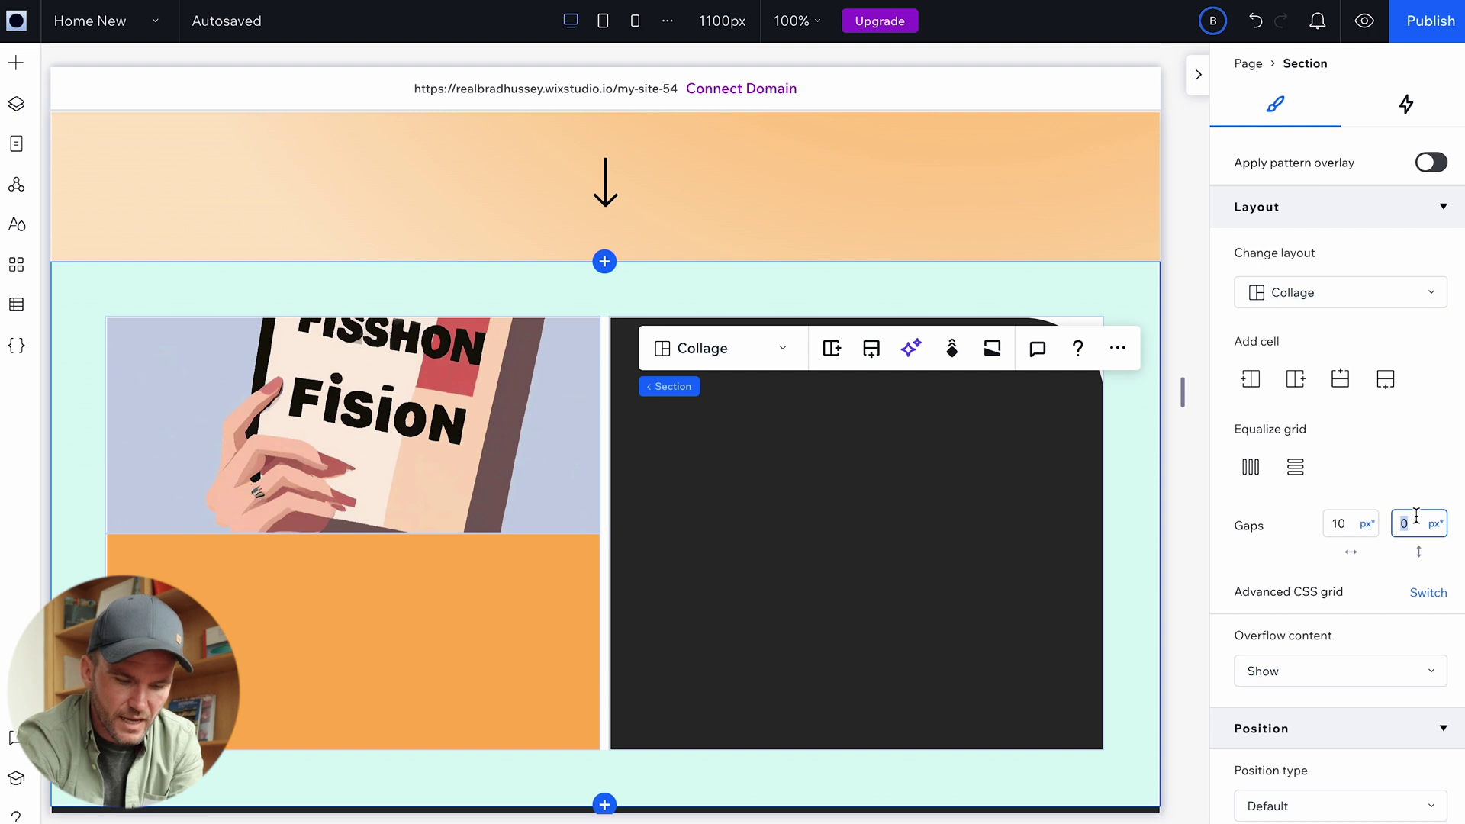
type("10")
key("Return")
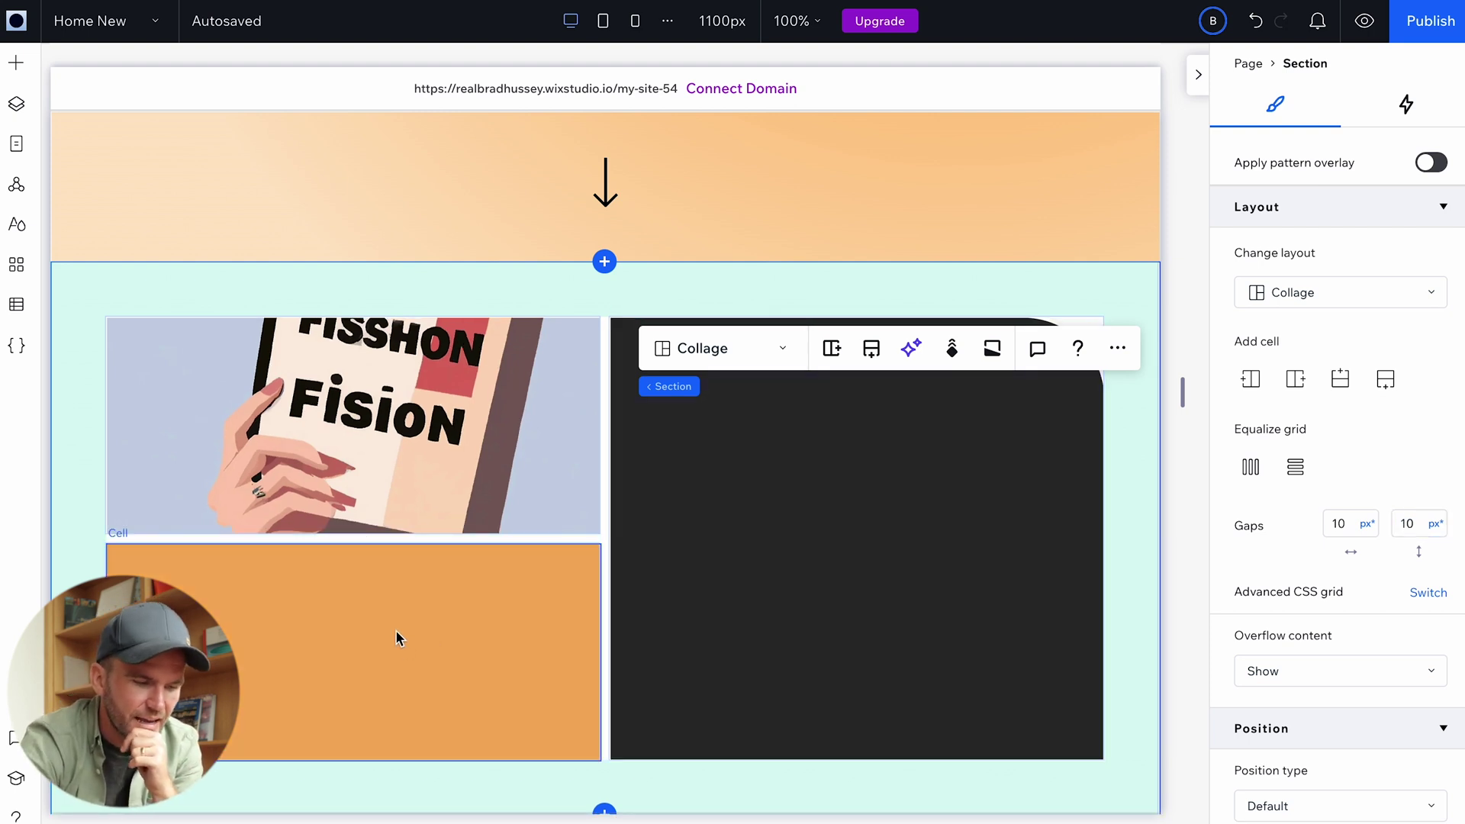
Add a title reading "Who we are" to the lower part of the orange cell and widen its text box.
scroll(395, 630, "down", 2)
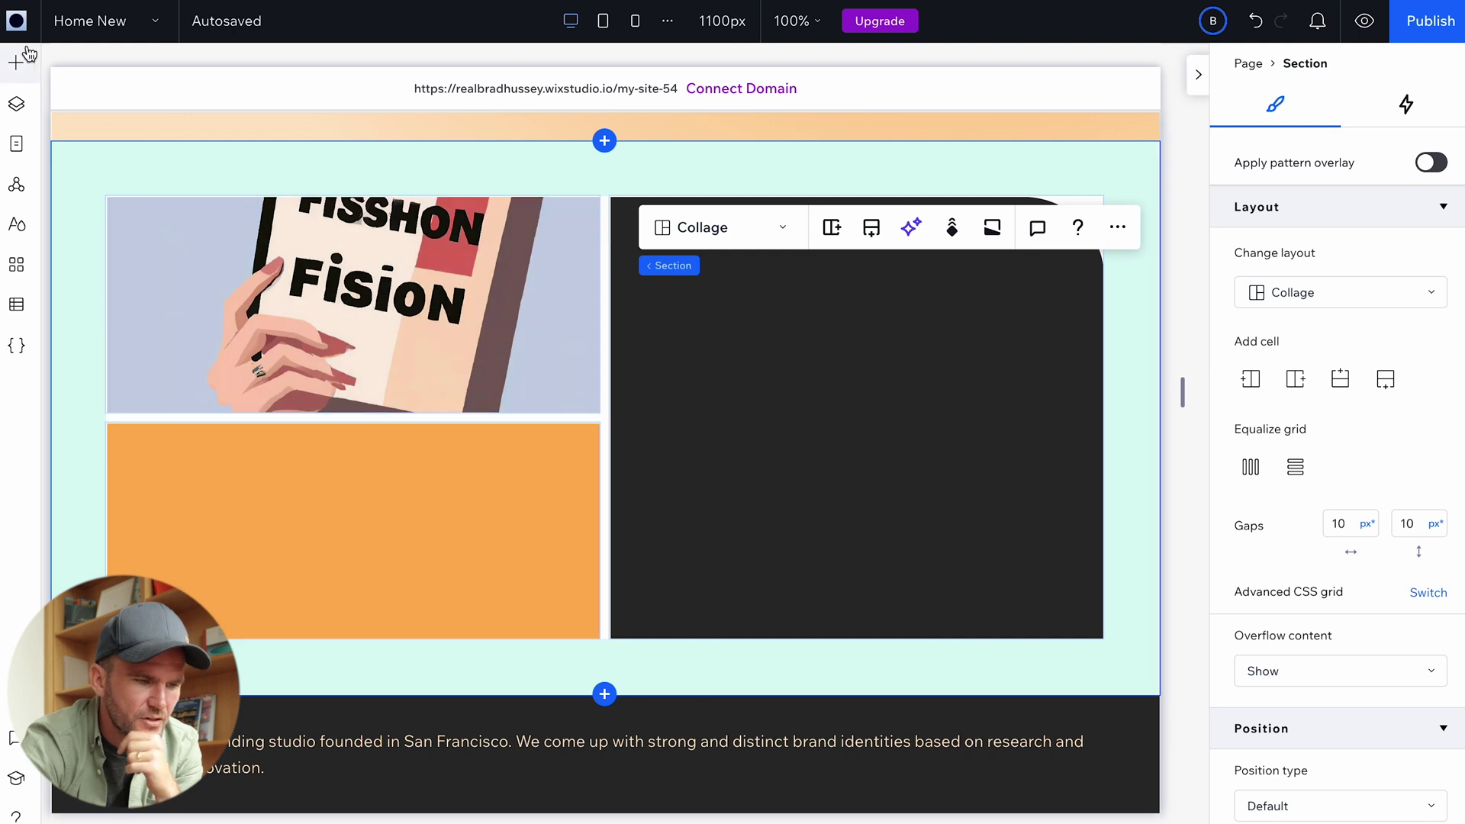
left_click(16, 67)
left_click(114, 79)
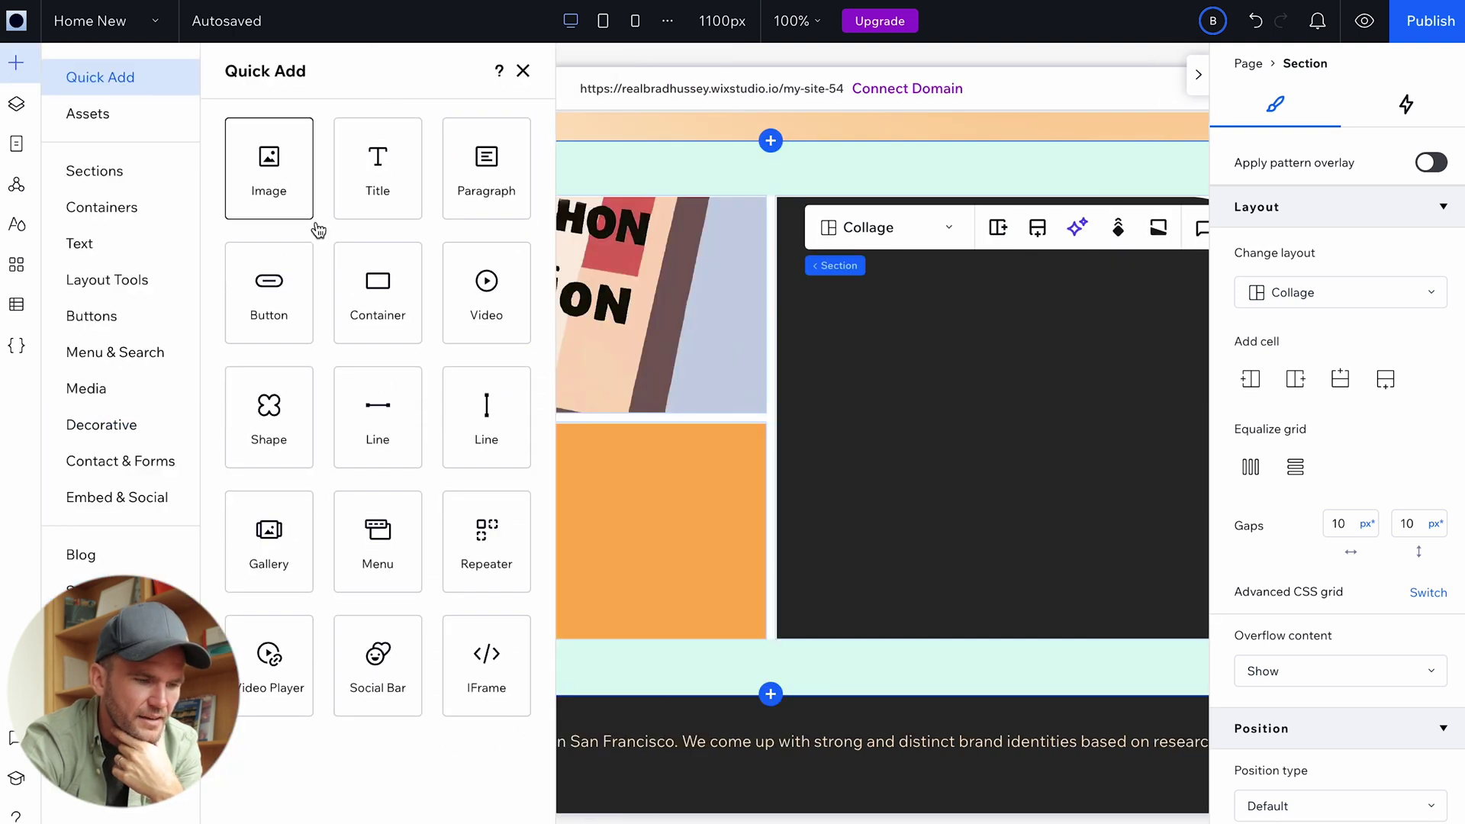
left_click(390, 180)
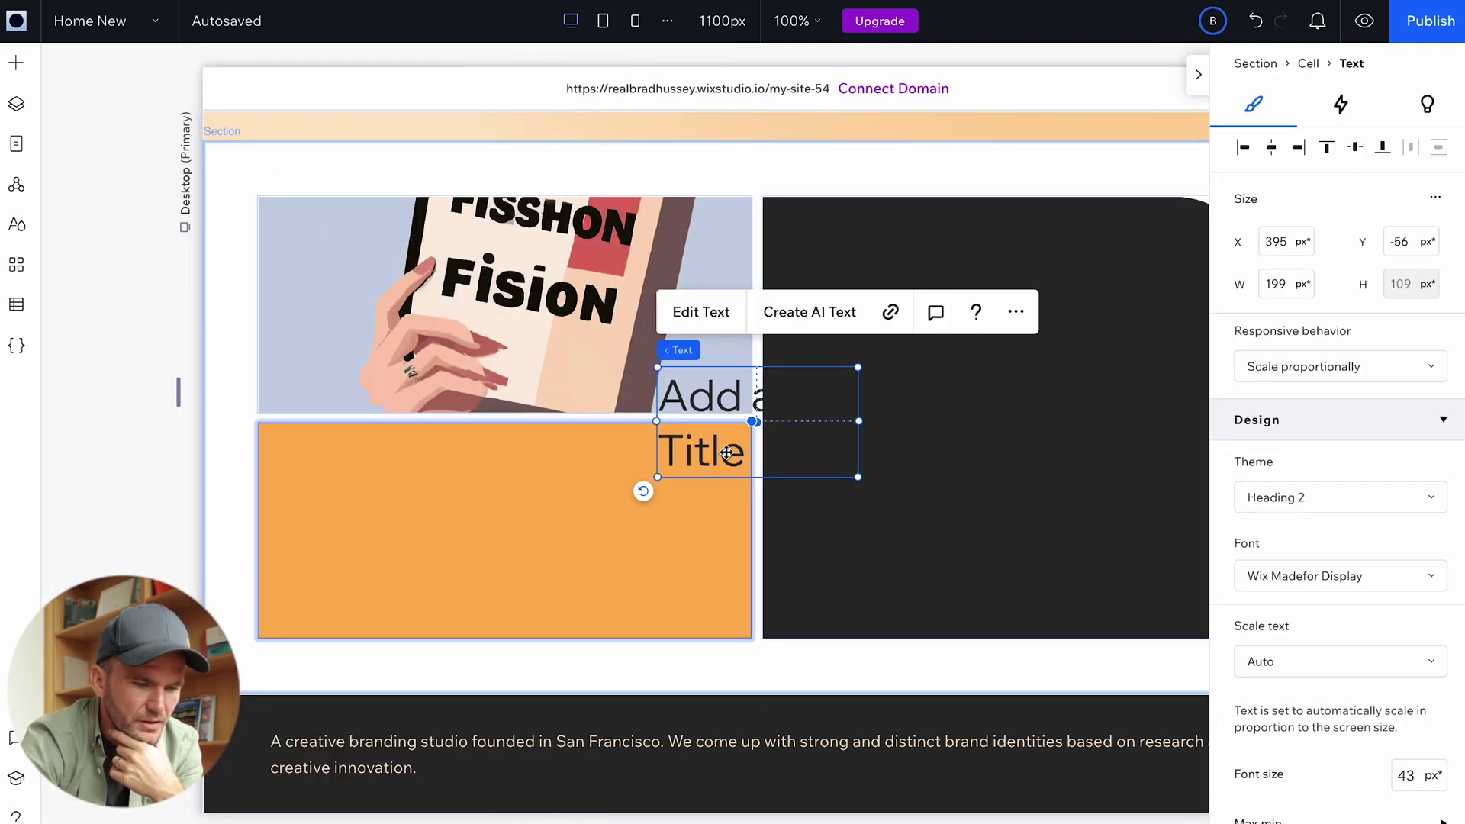
left_click_drag(721, 452, 323, 555)
left_click_drag(464, 524, 585, 527)
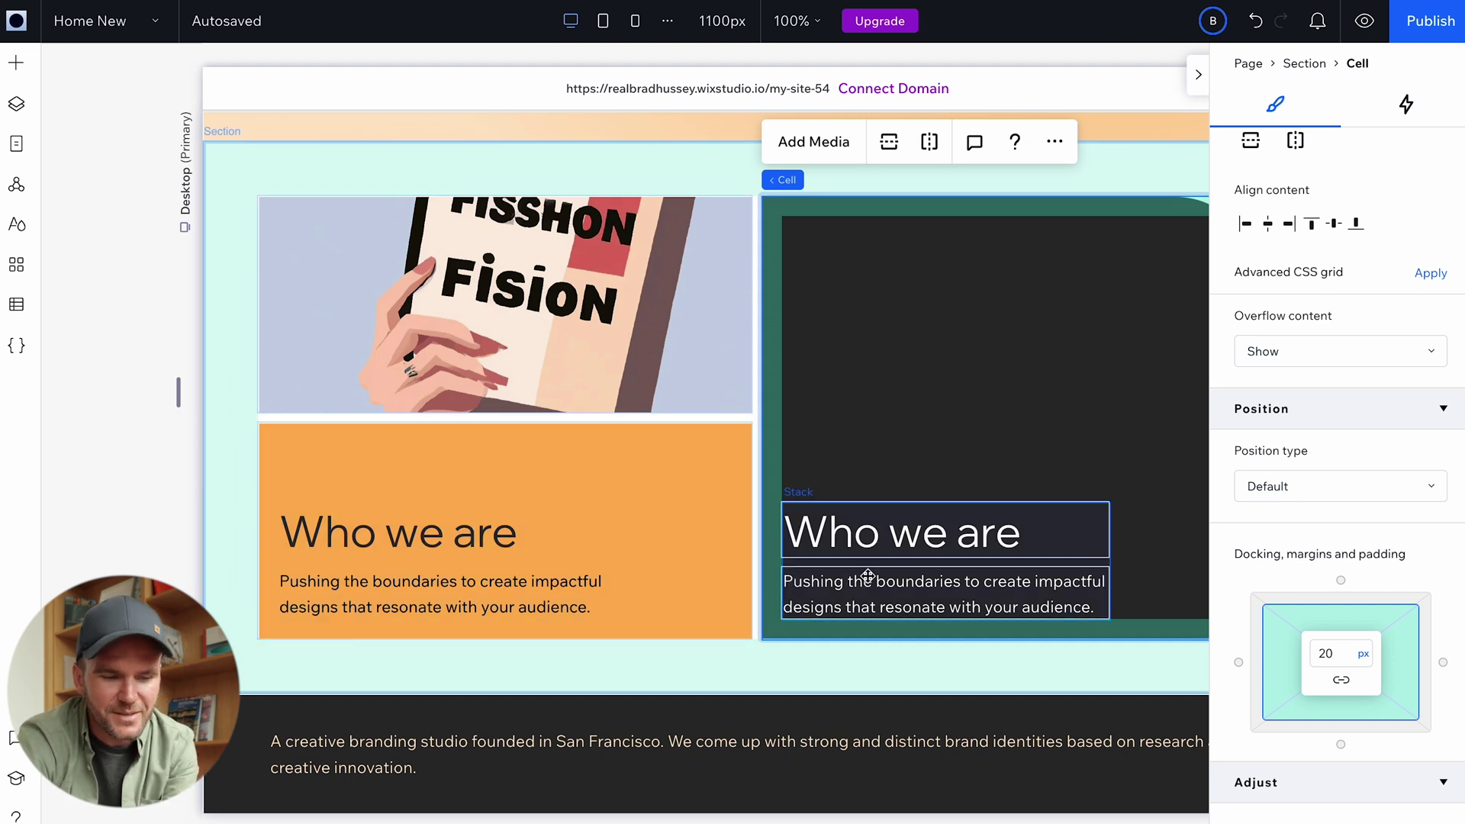
Add a "Start Now" button beneath the dark cell's paragraph, with a white fill and a size of 130 by 40 px.
left_click(16, 64)
left_click_drag(269, 290, 872, 614)
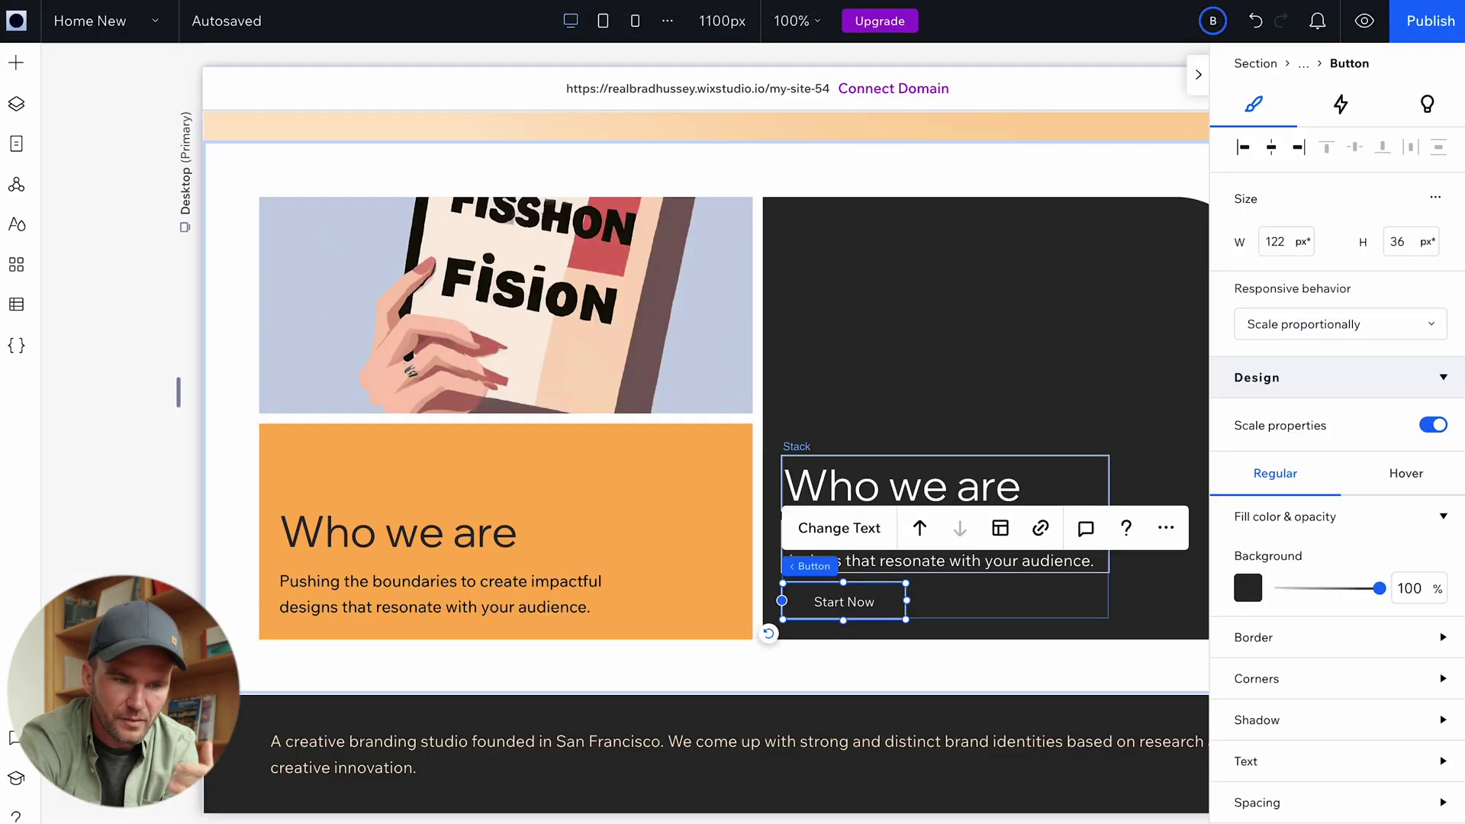
left_click(1247, 588)
left_click(1267, 537)
left_click(782, 605)
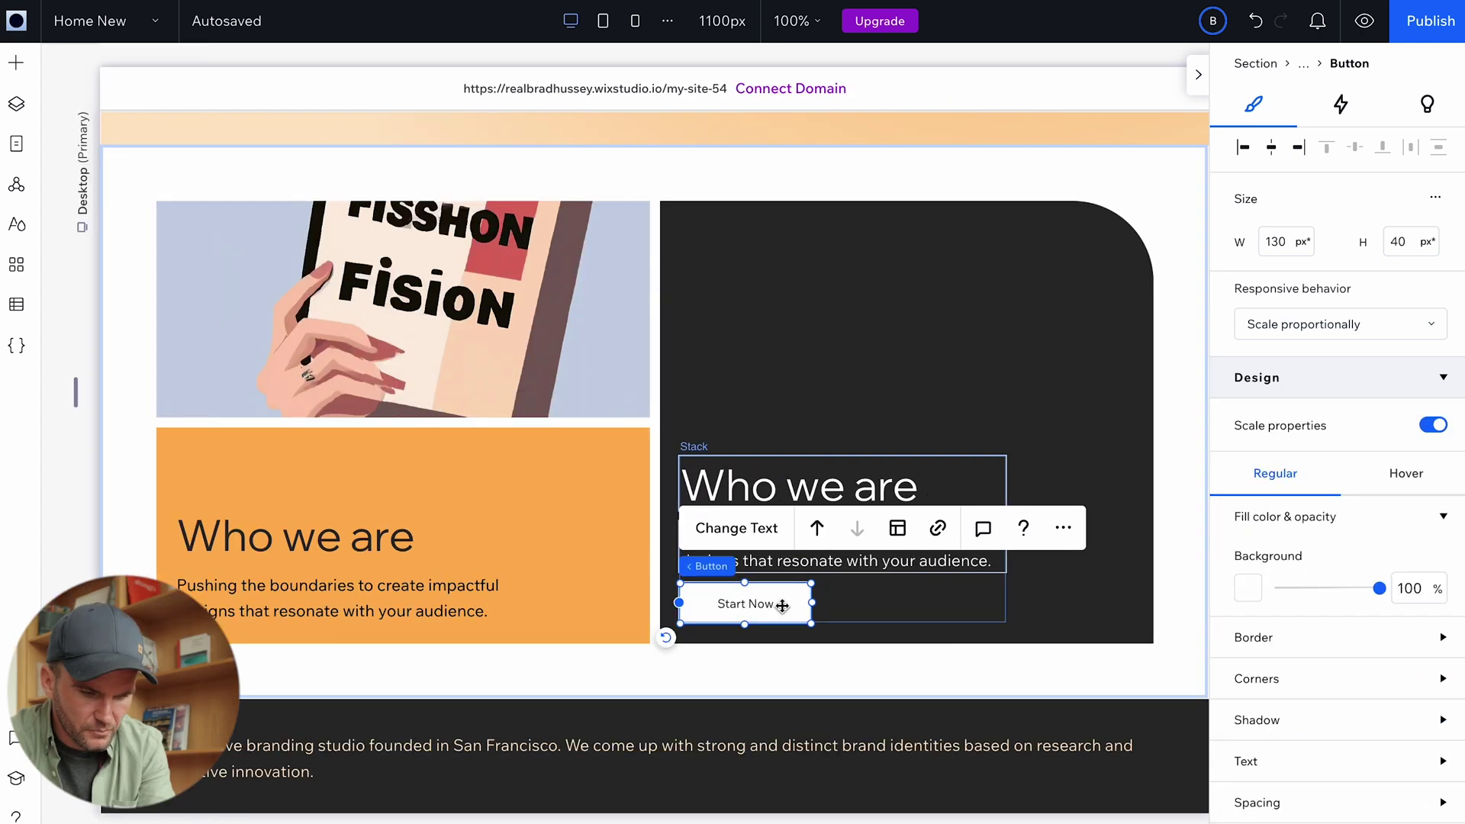
Duplicate the white "Start Now" button and arrange the two buttons side by side in a horizontal stack.
left_click(782, 604)
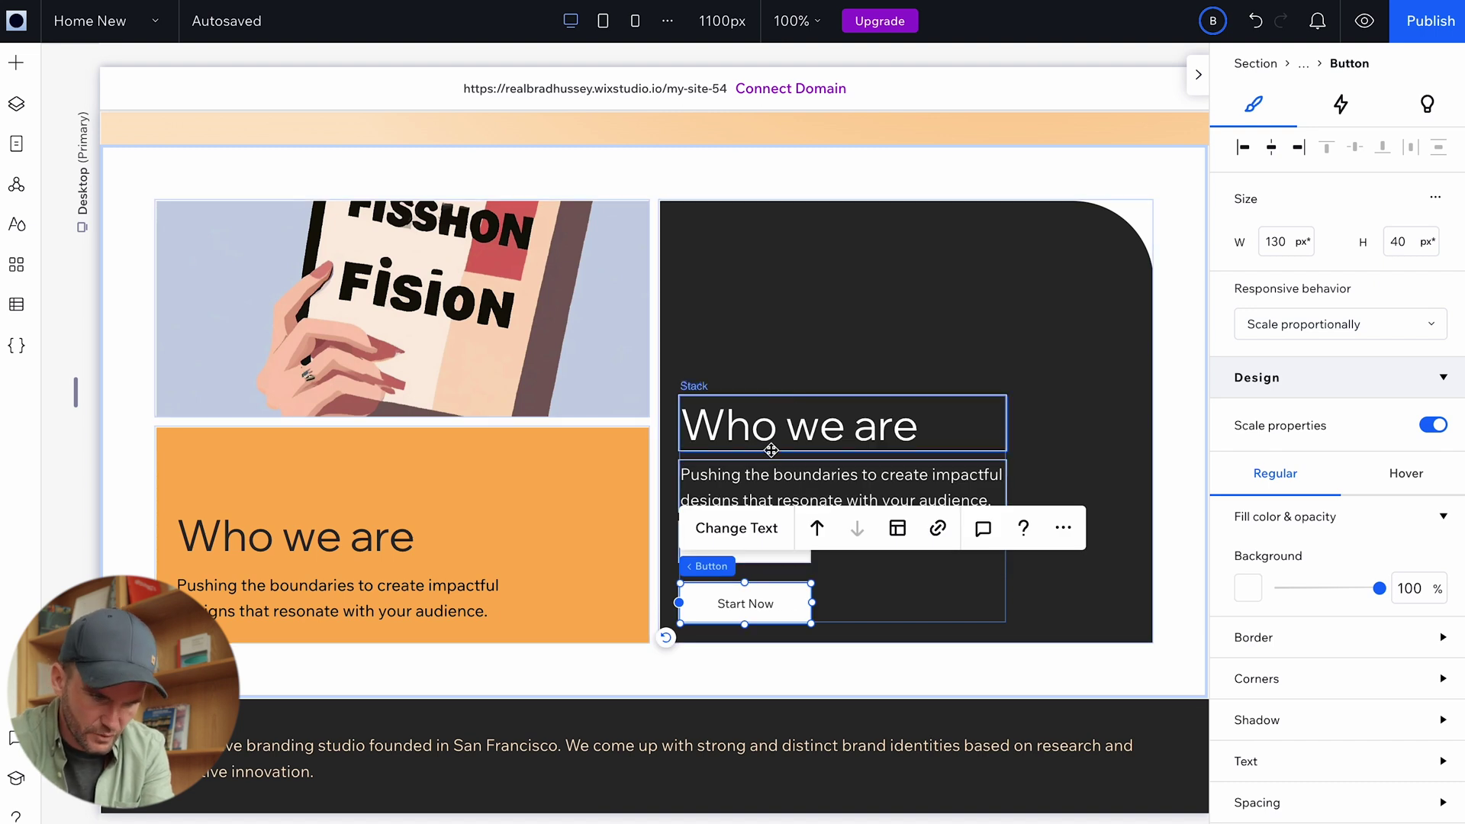
left_click(789, 561, "shift")
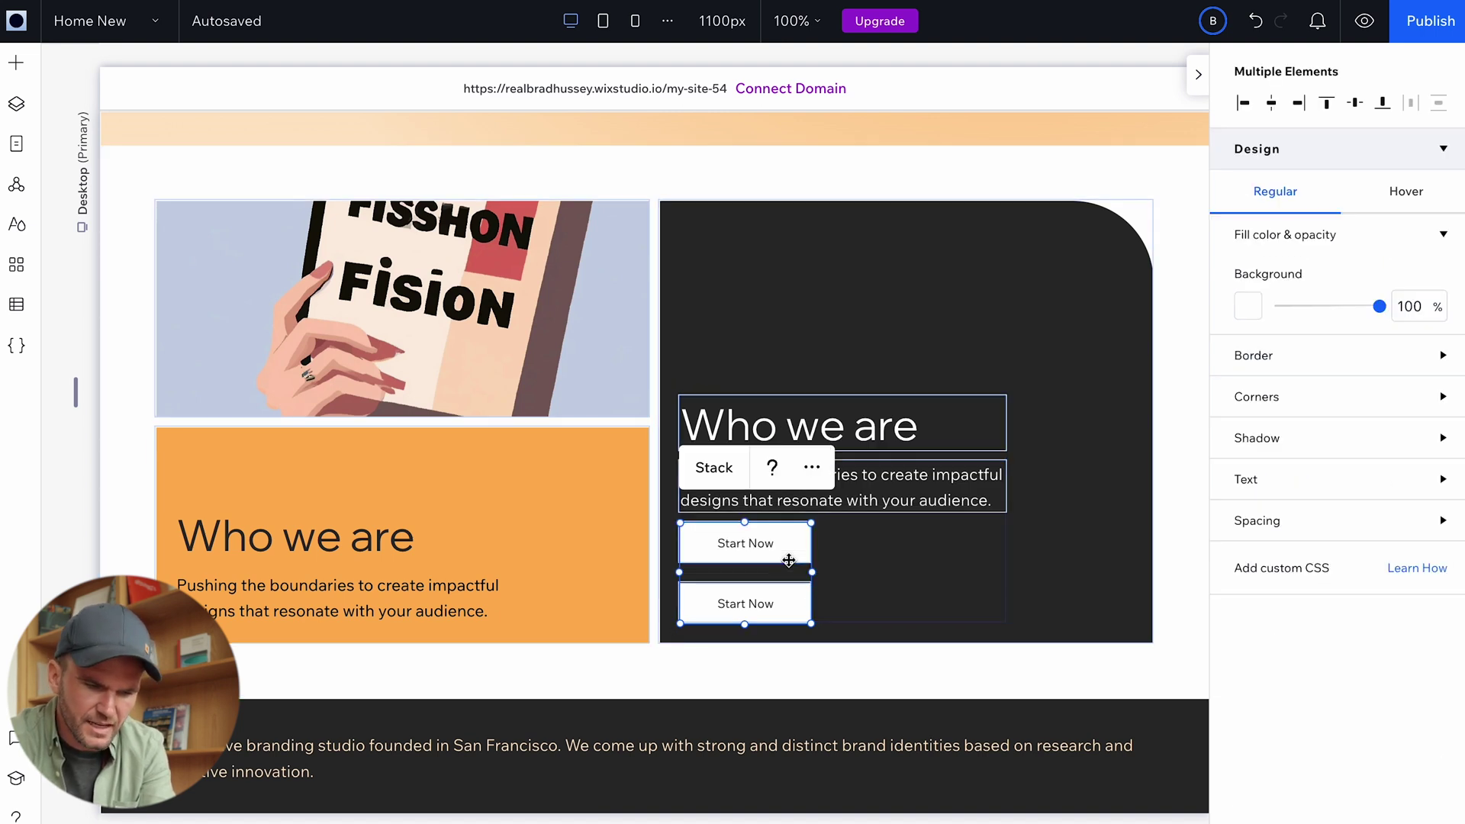
left_click(716, 477)
left_click(760, 487)
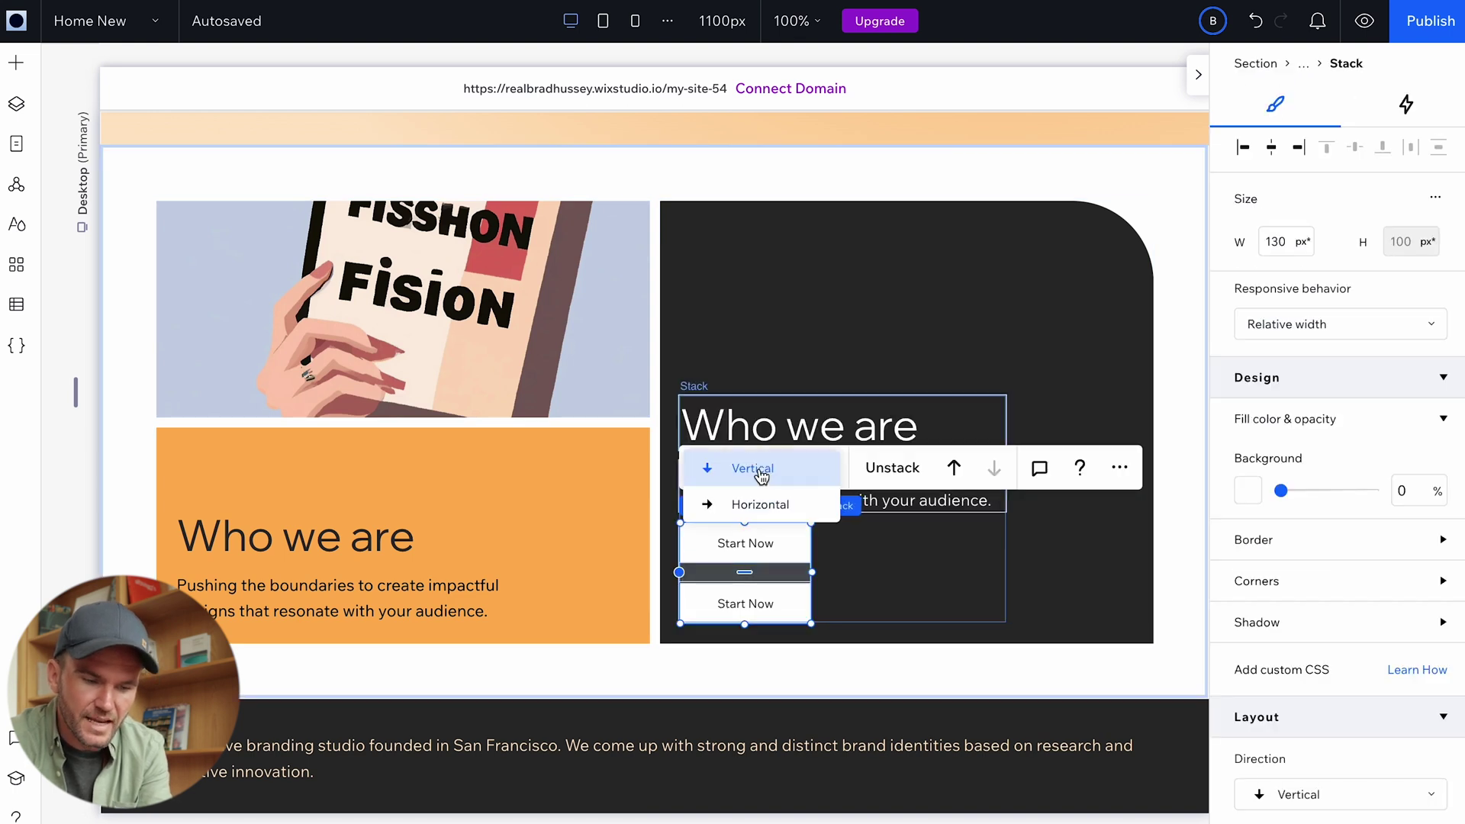
left_click(747, 500)
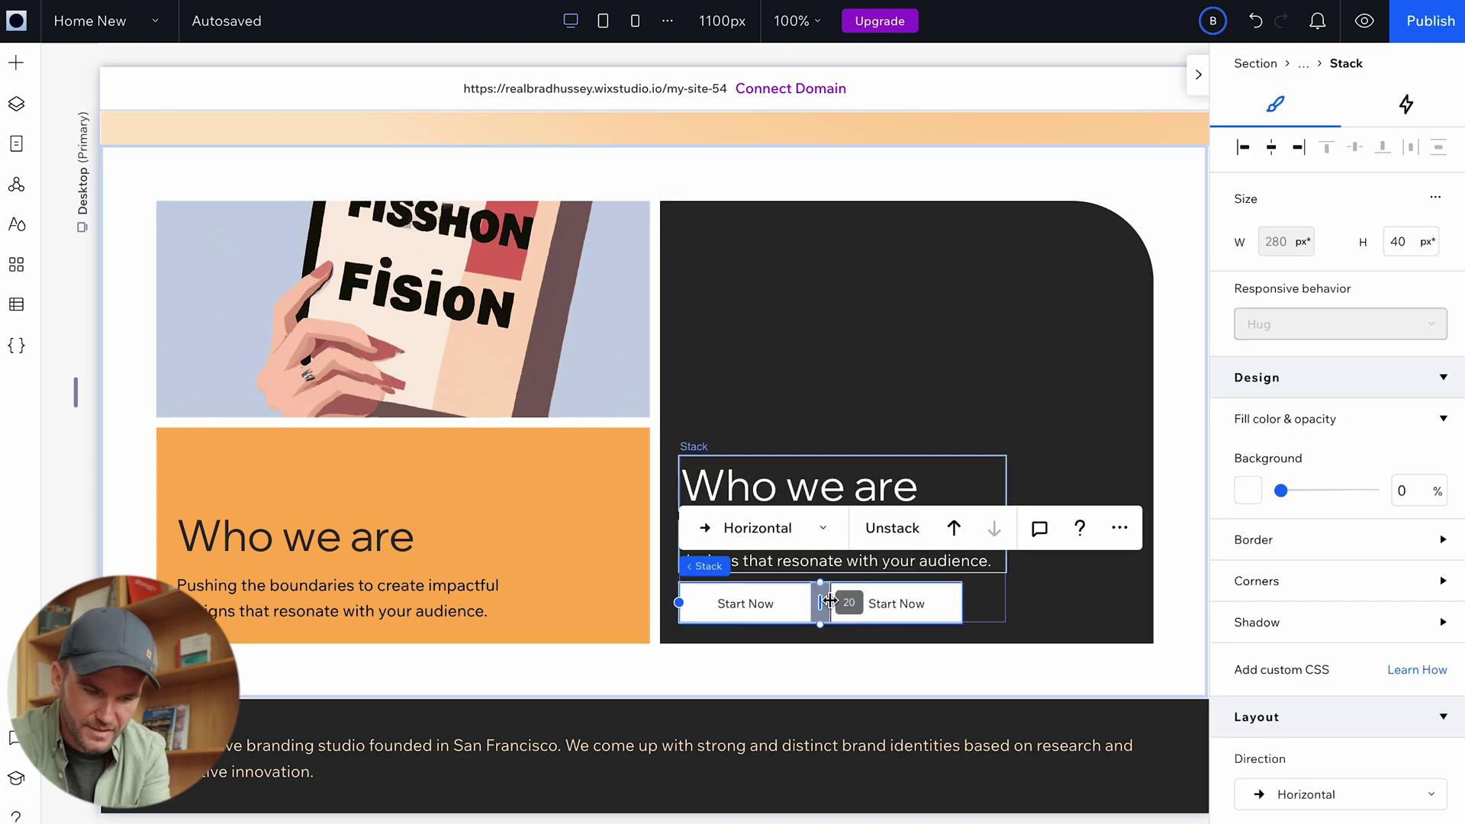
Widen the item spacing between the two buttons and restyle the second with a dark fill, 1 px white border and white text.
mouse_move(819, 607)
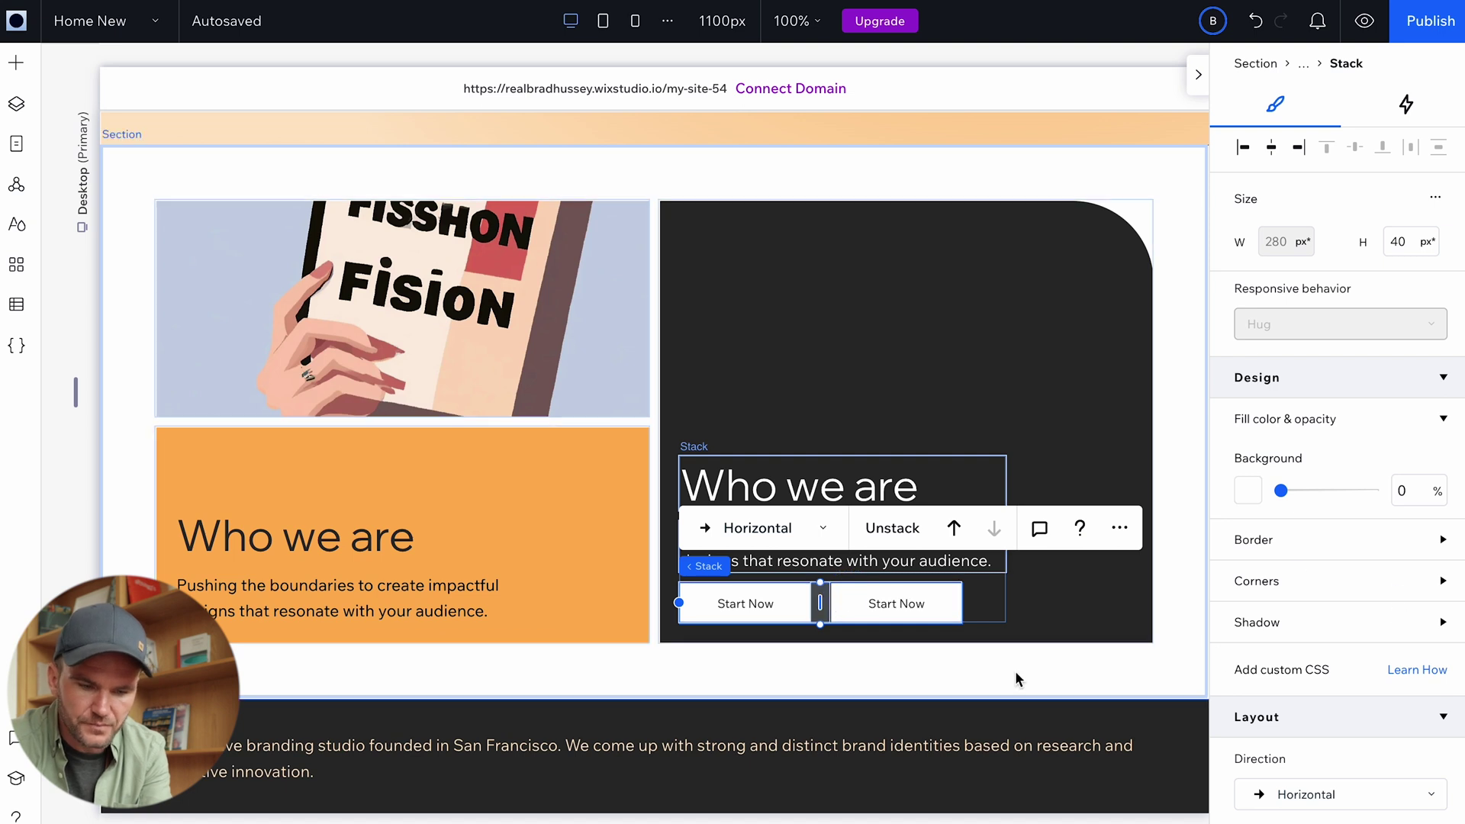
scroll(1305, 645, "down", 2)
scroll(1305, 645, "down", 4)
left_click(1409, 489)
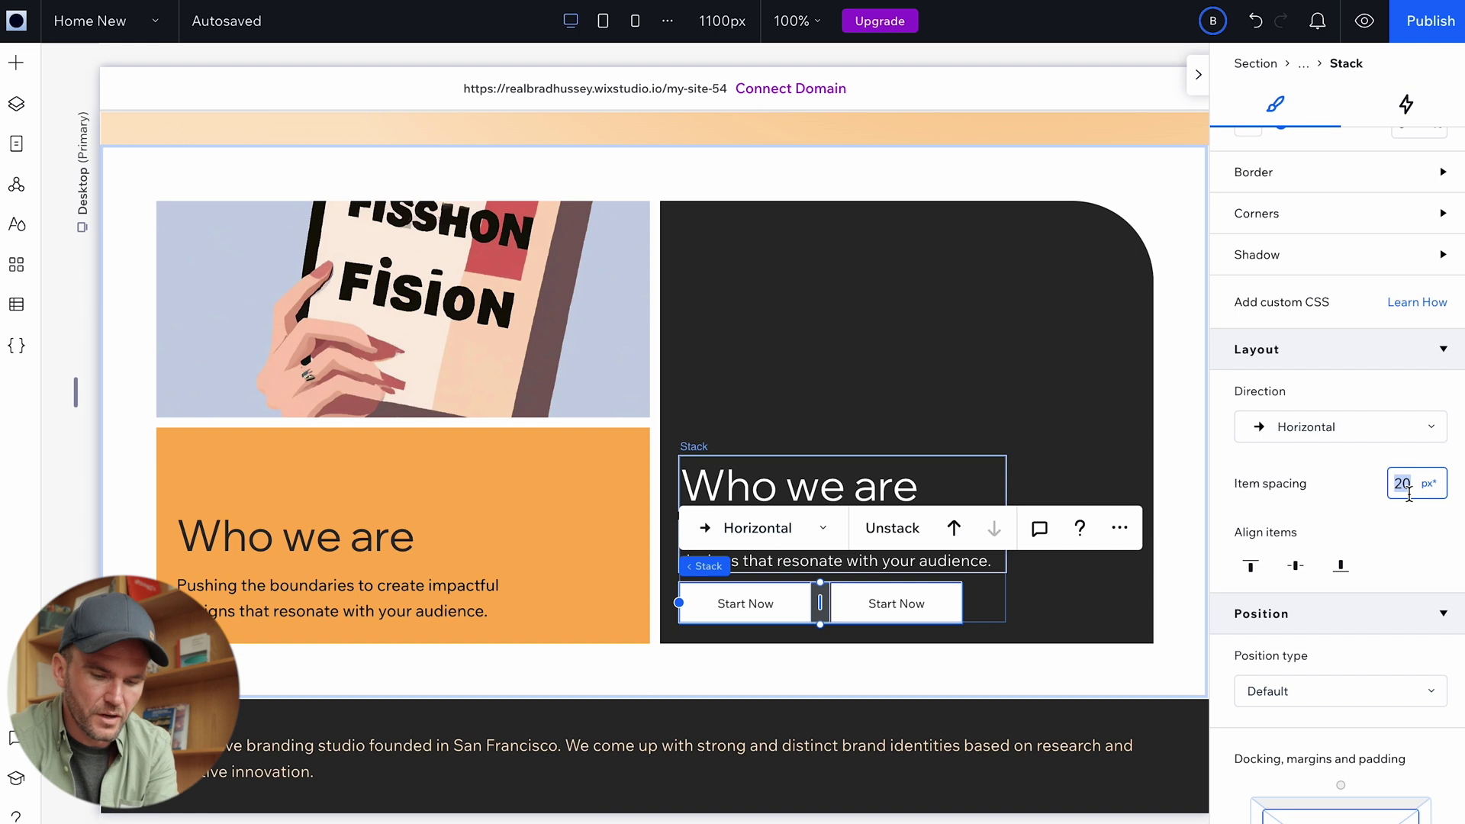
key("Return")
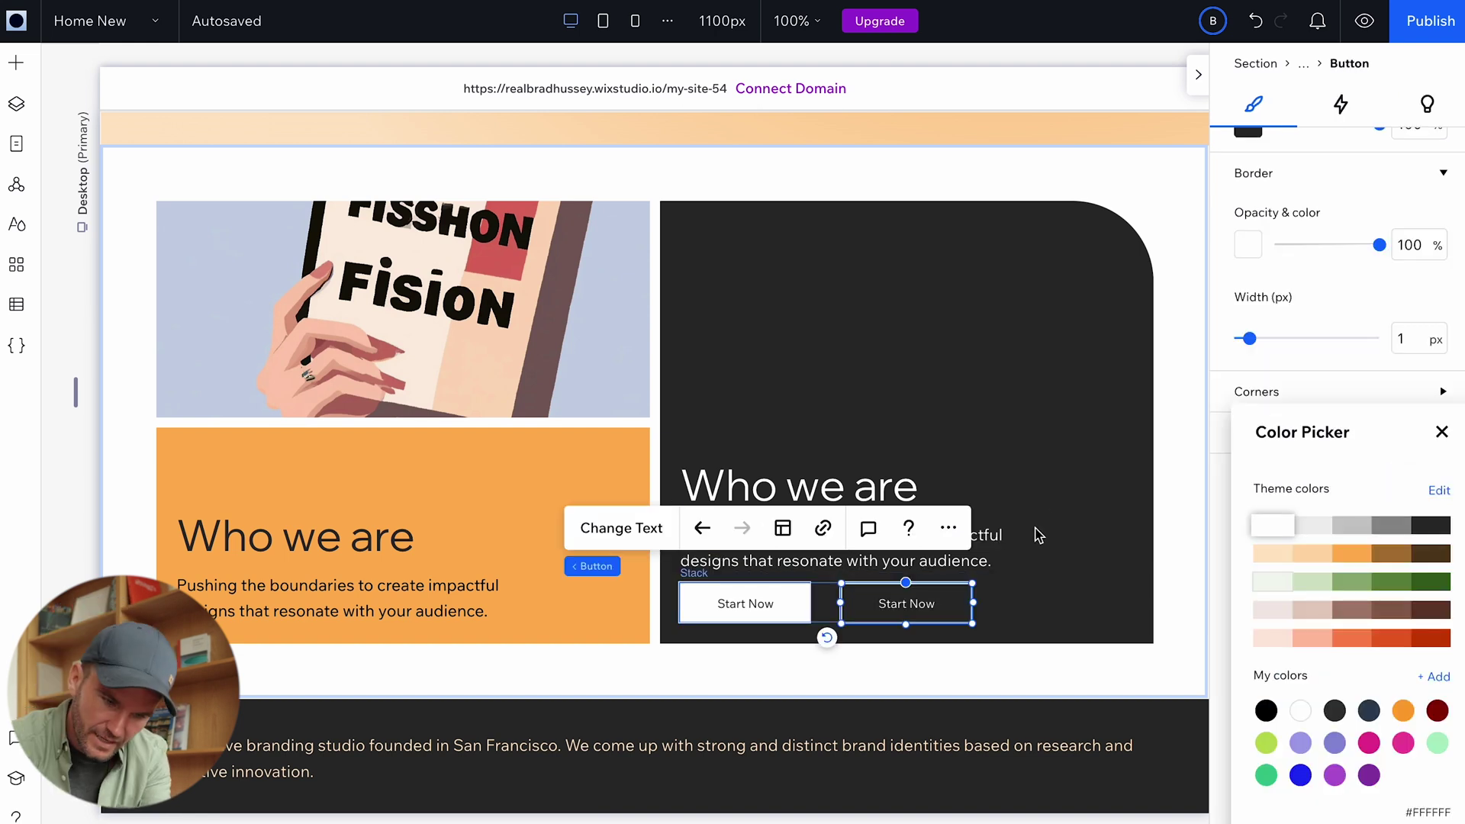
left_click(1220, 480)
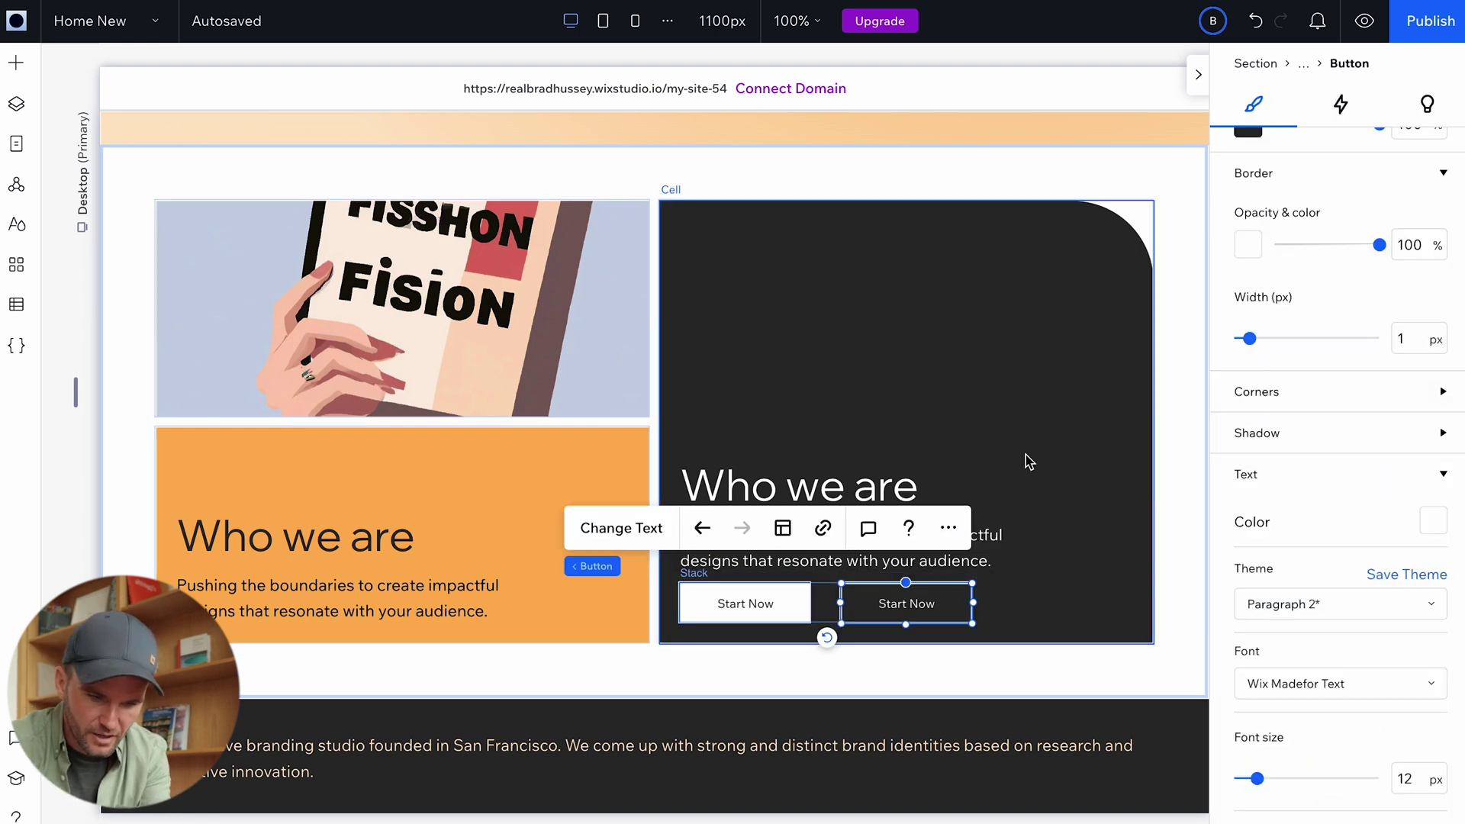
left_click(1190, 425)
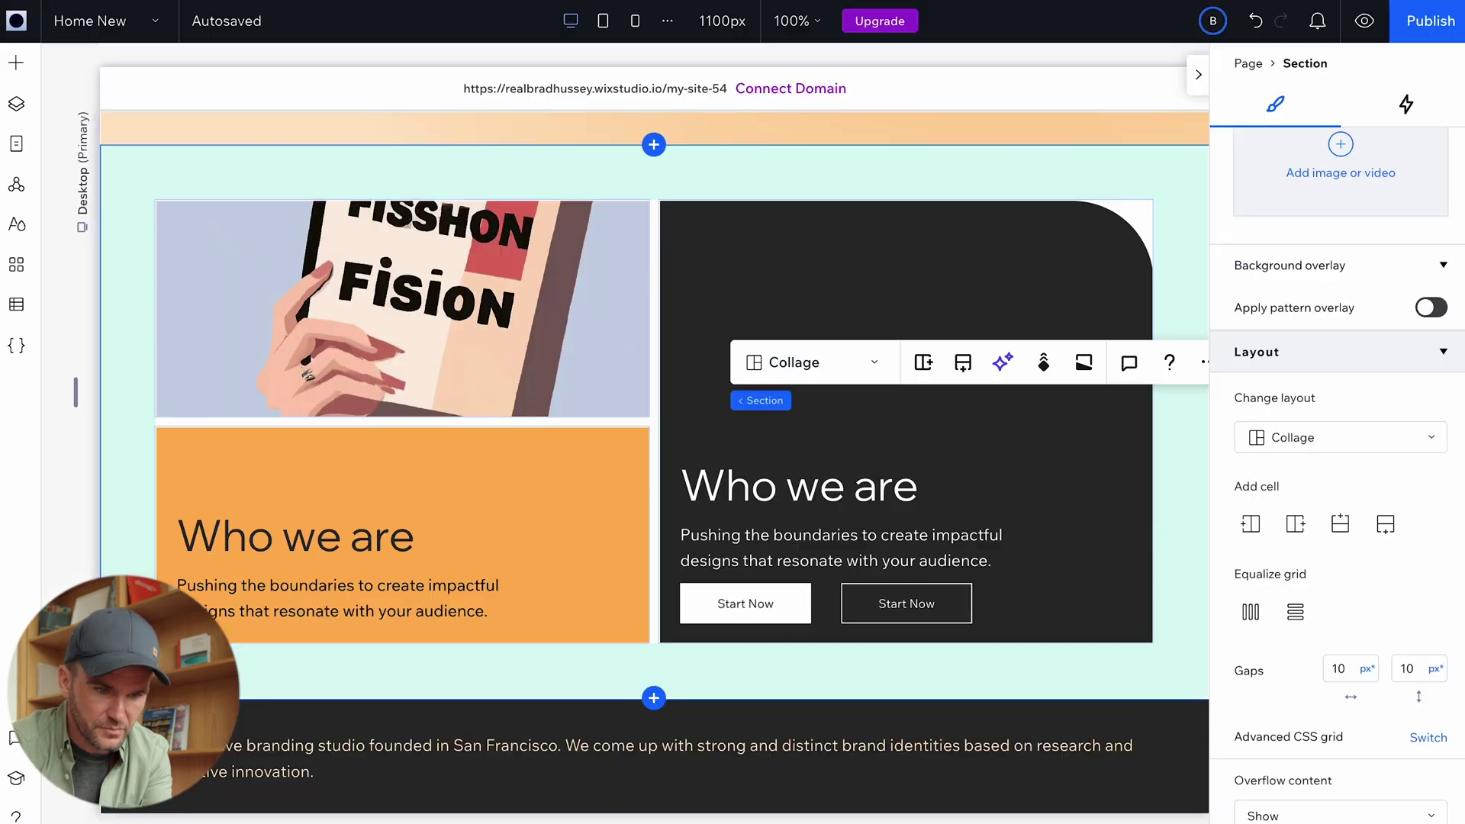
Preview the page and widen the desktop preview to 1148 px to check how the collage section responds.
left_click(1364, 20)
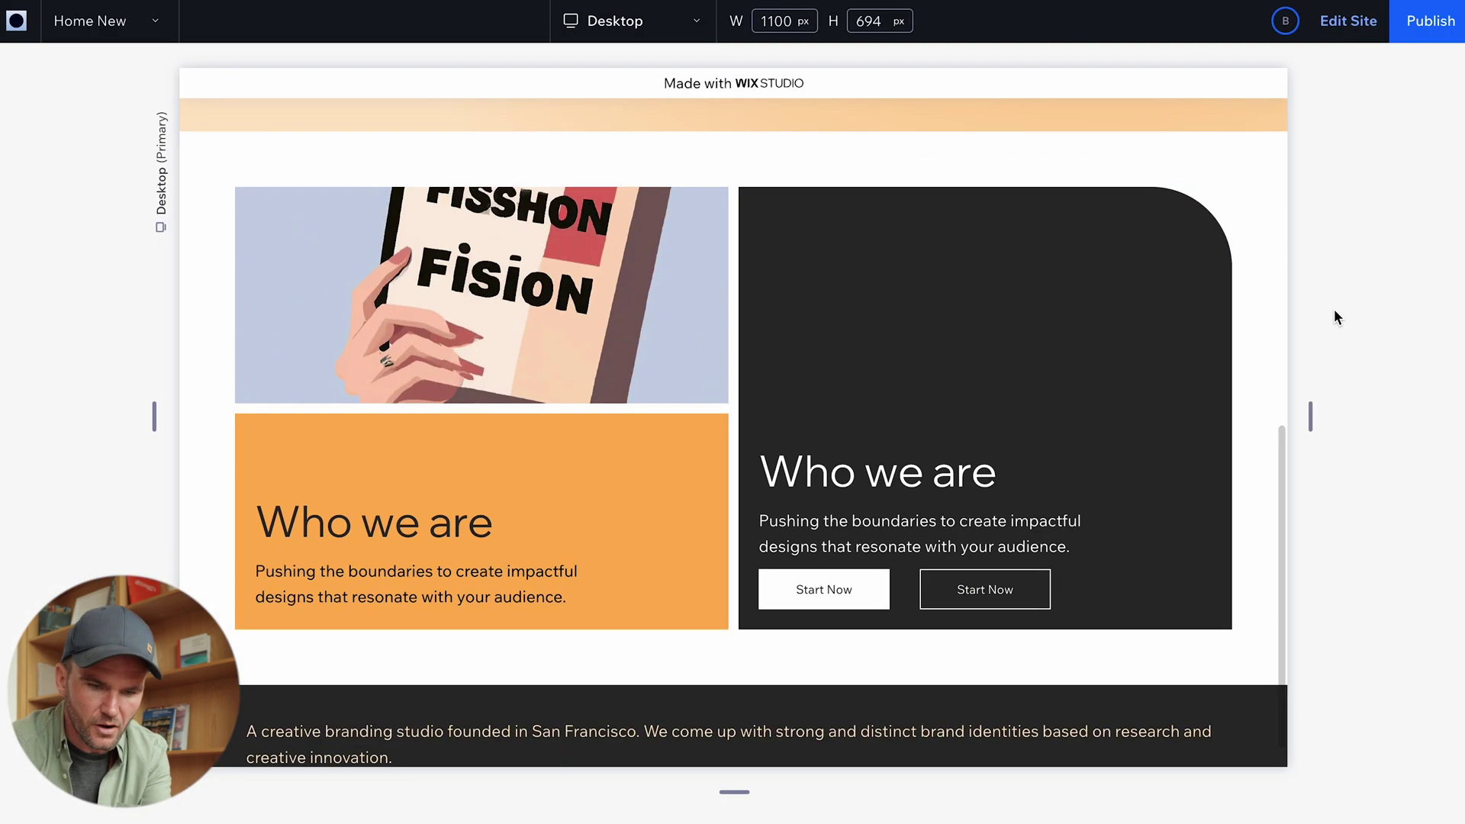
left_click_drag(1311, 412, 1349, 418)
scroll(1253, 415, "down", 1)
scroll(1253, 415, "up", 3)
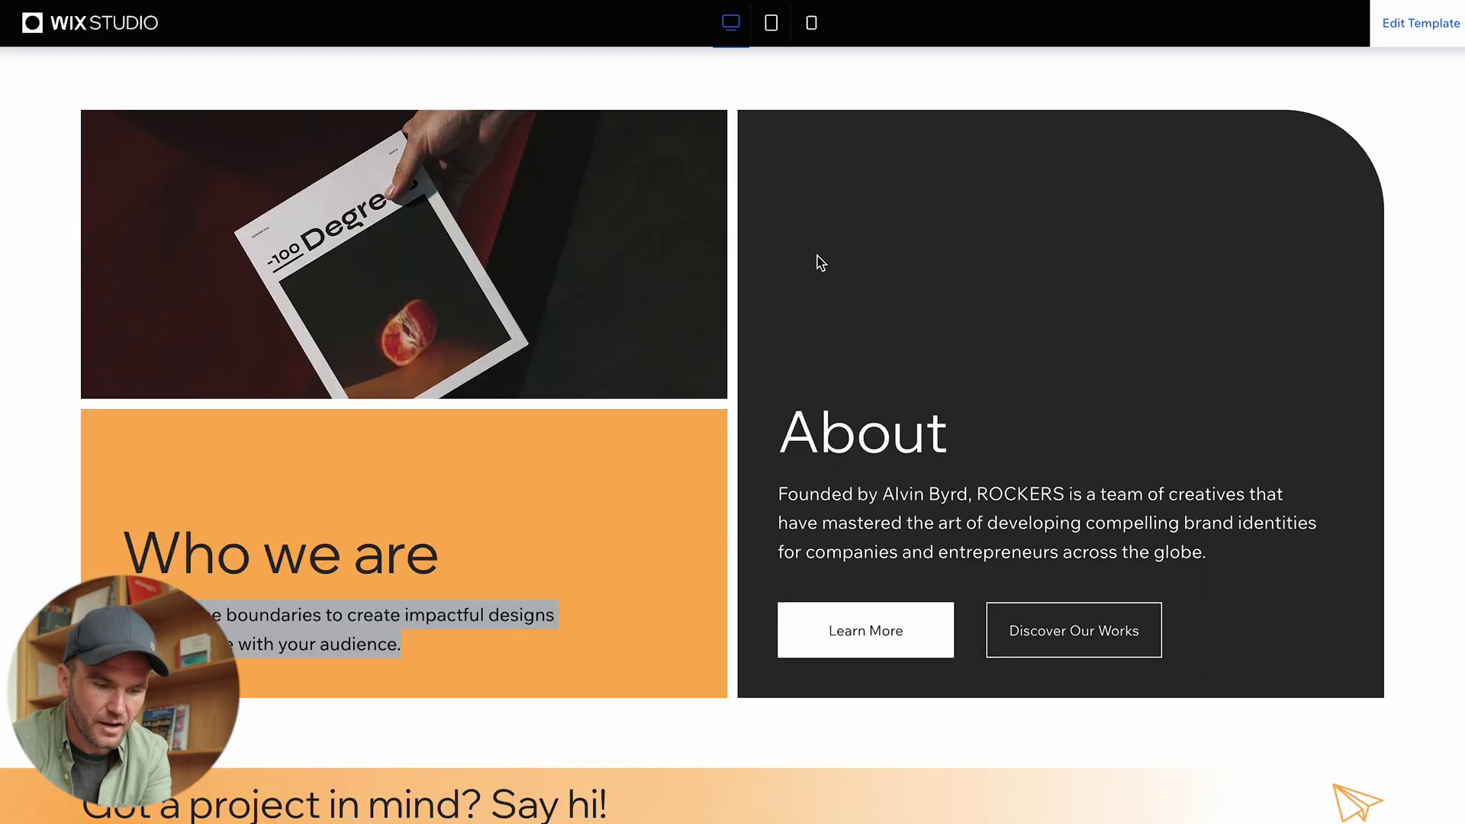
Examine the original ROCKERS template's team and strategy sections, and compare its collage layout with the rebuilt section in the preview.
scroll(817, 256, "down", 8)
scroll(817, 262, "down", 3)
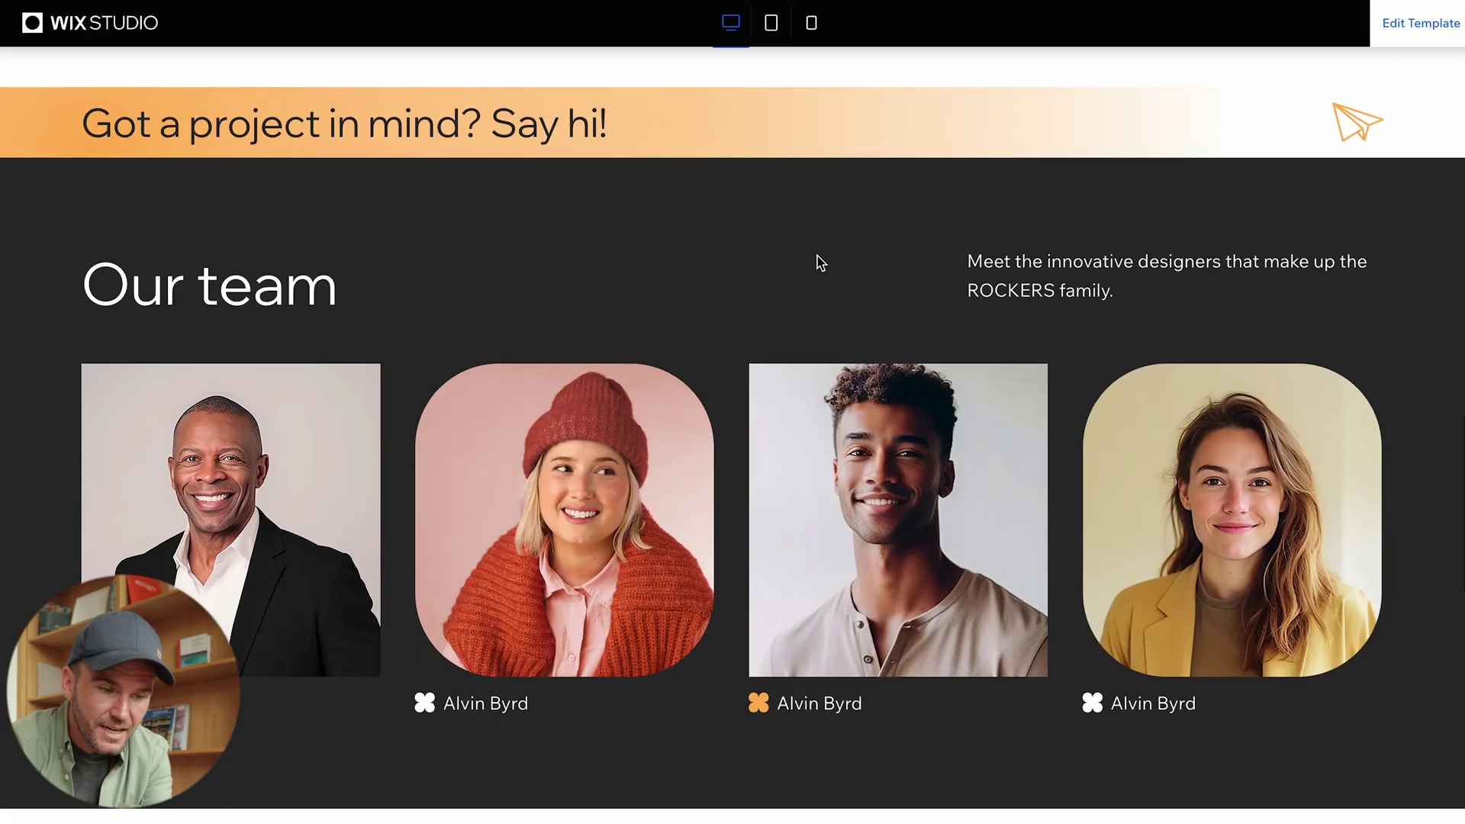
scroll(817, 259, "down", 10)
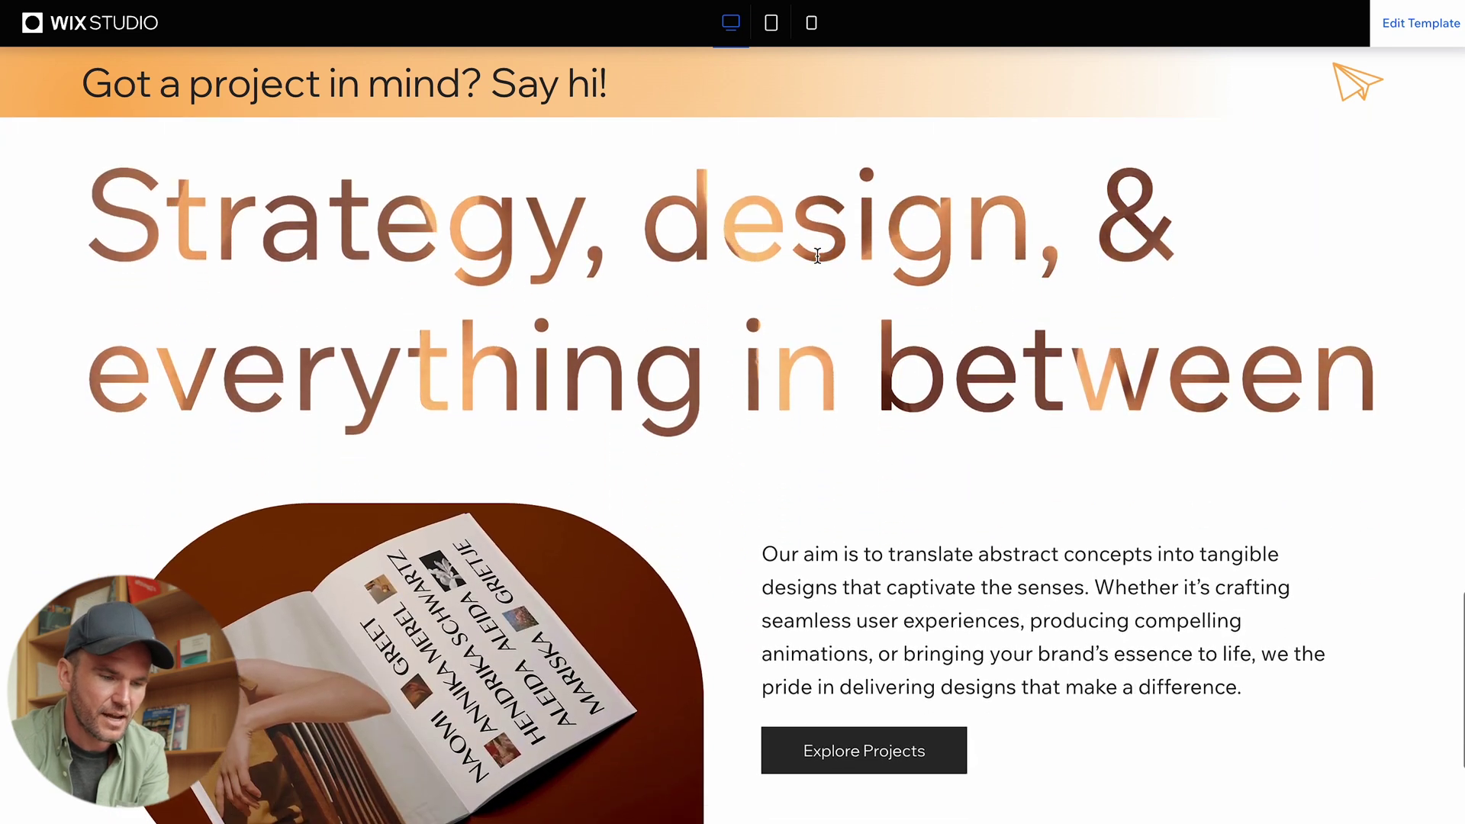
scroll(817, 259, "up", 10)
scroll(818, 262, "up", 3)
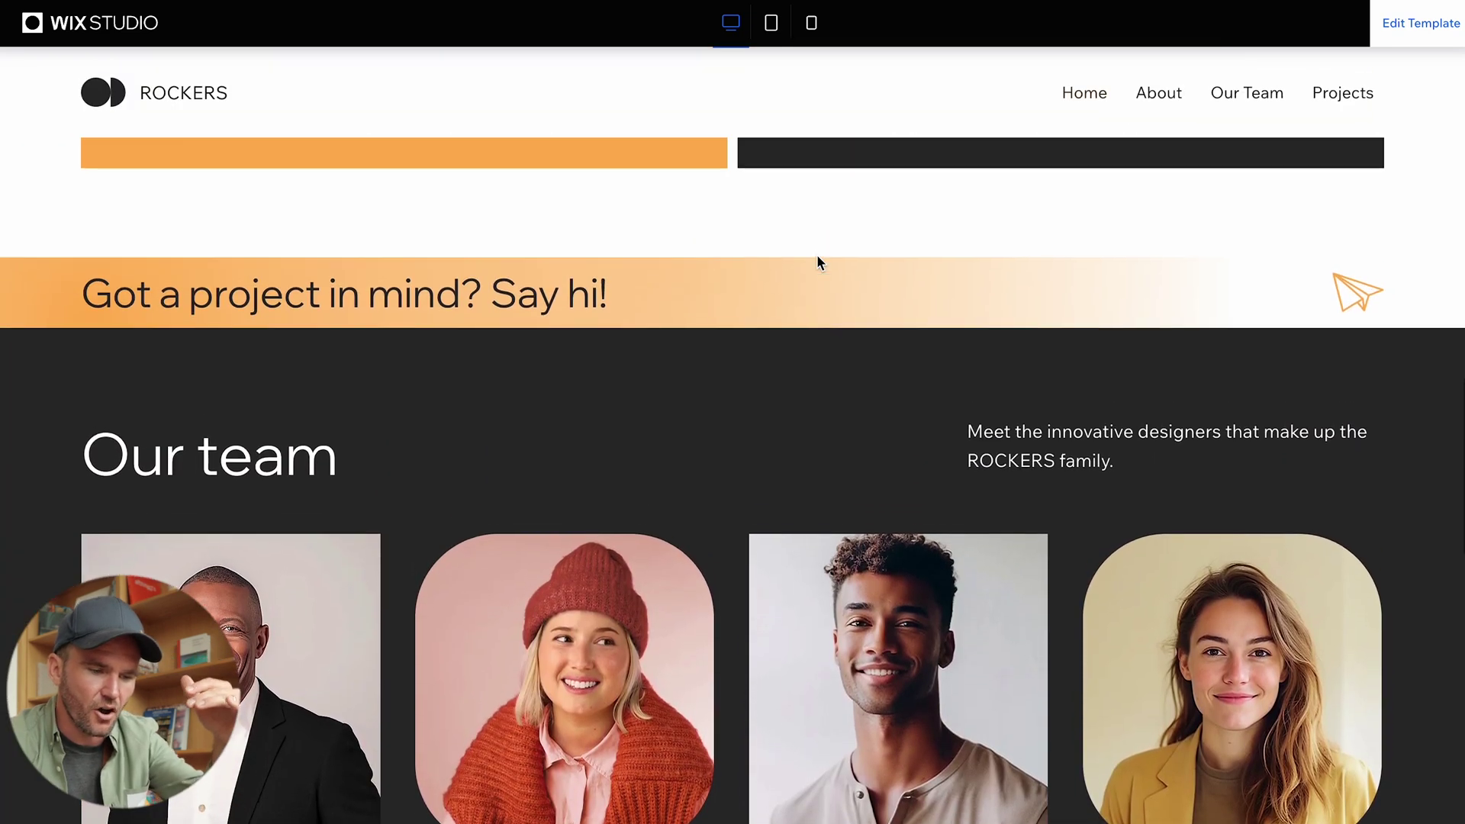
scroll(816, 259, "down", 2)
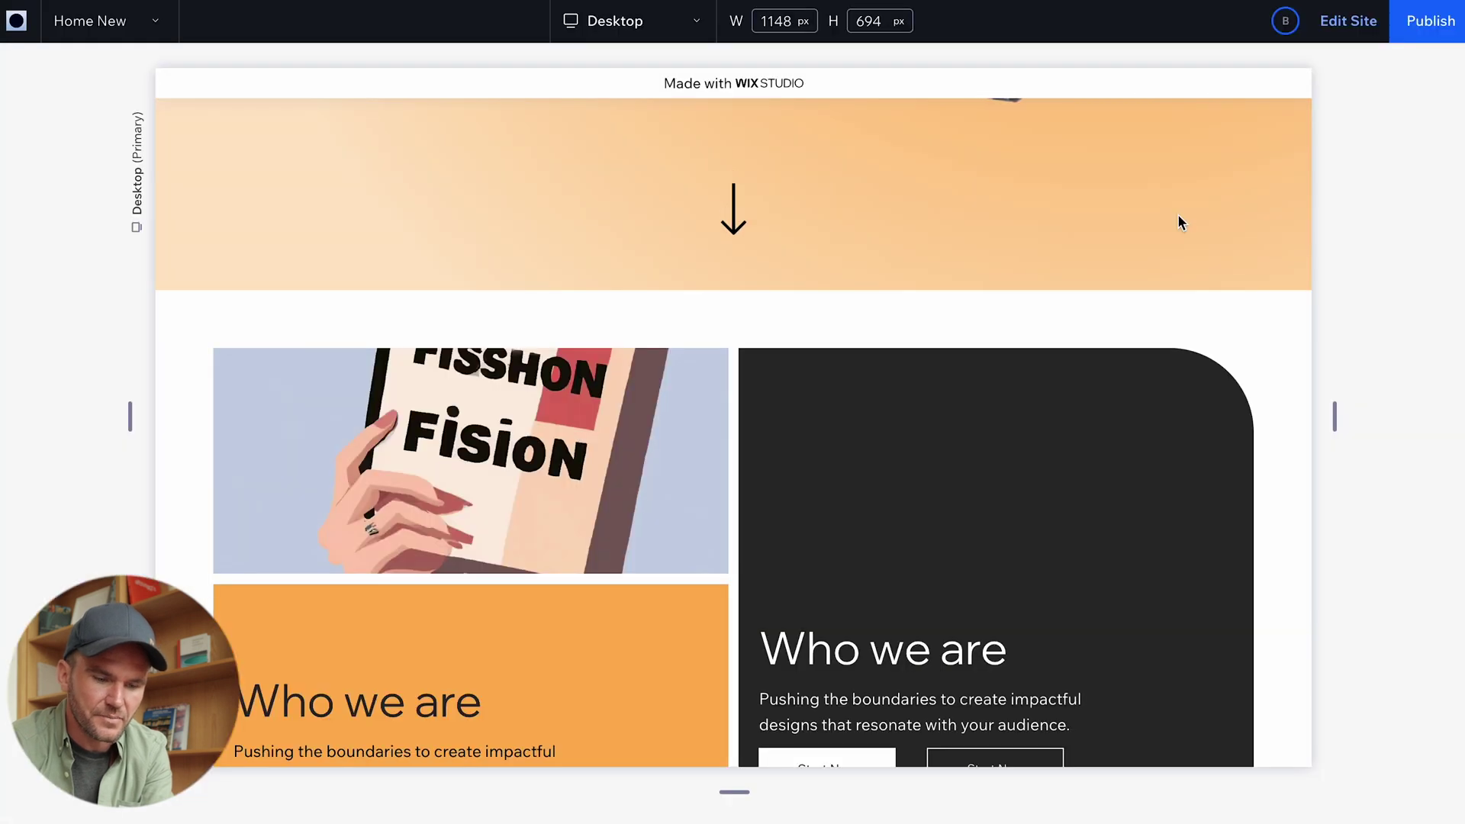
scroll(1181, 222, "down", 3)
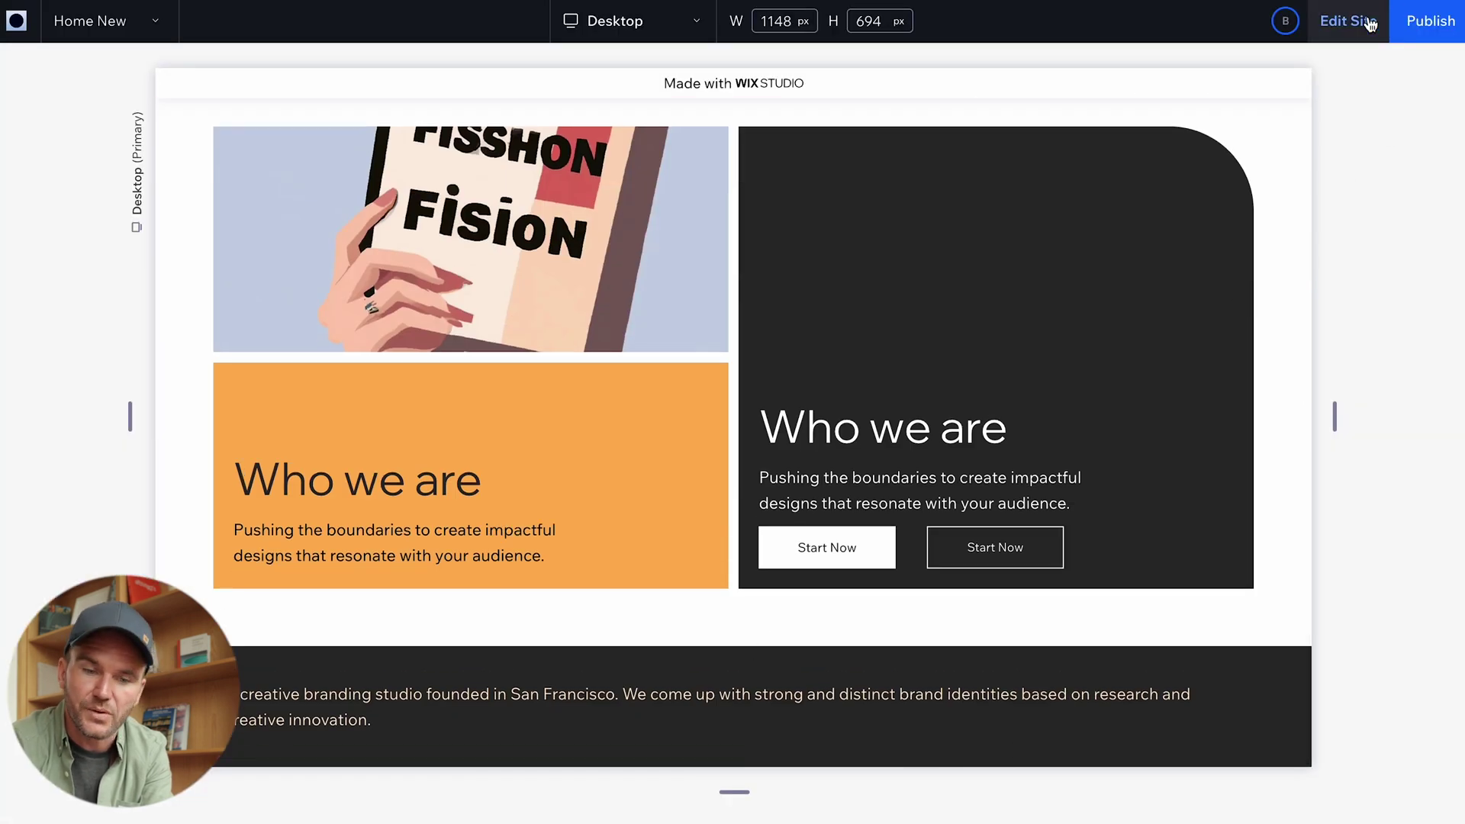
Return to editing, add a blank section below the collage, and place a Cards repeater in it.
left_click(1343, 19)
left_click(756, 695)
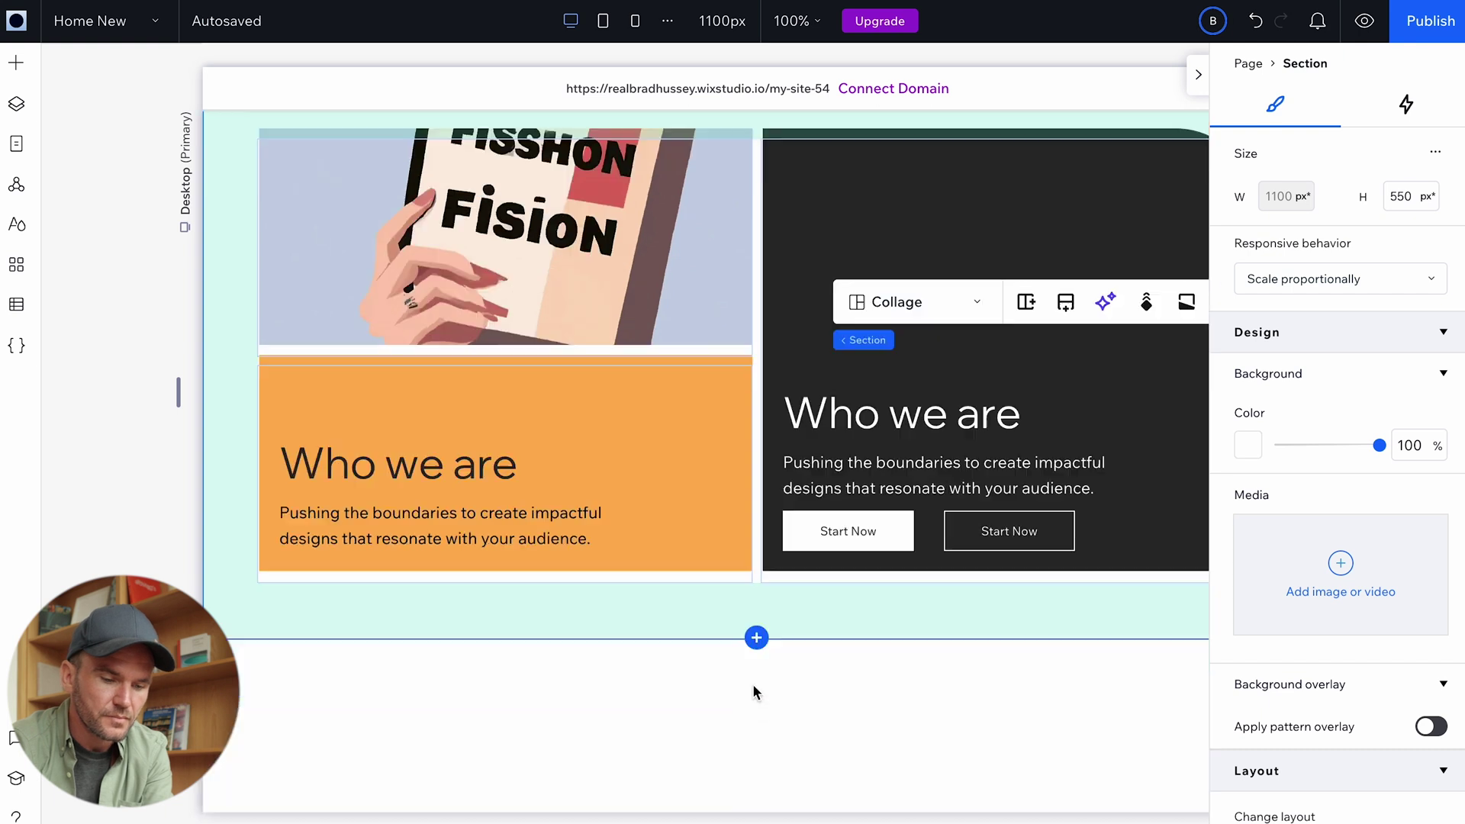
left_click(16, 64)
left_click_drag(482, 561, 780, 517)
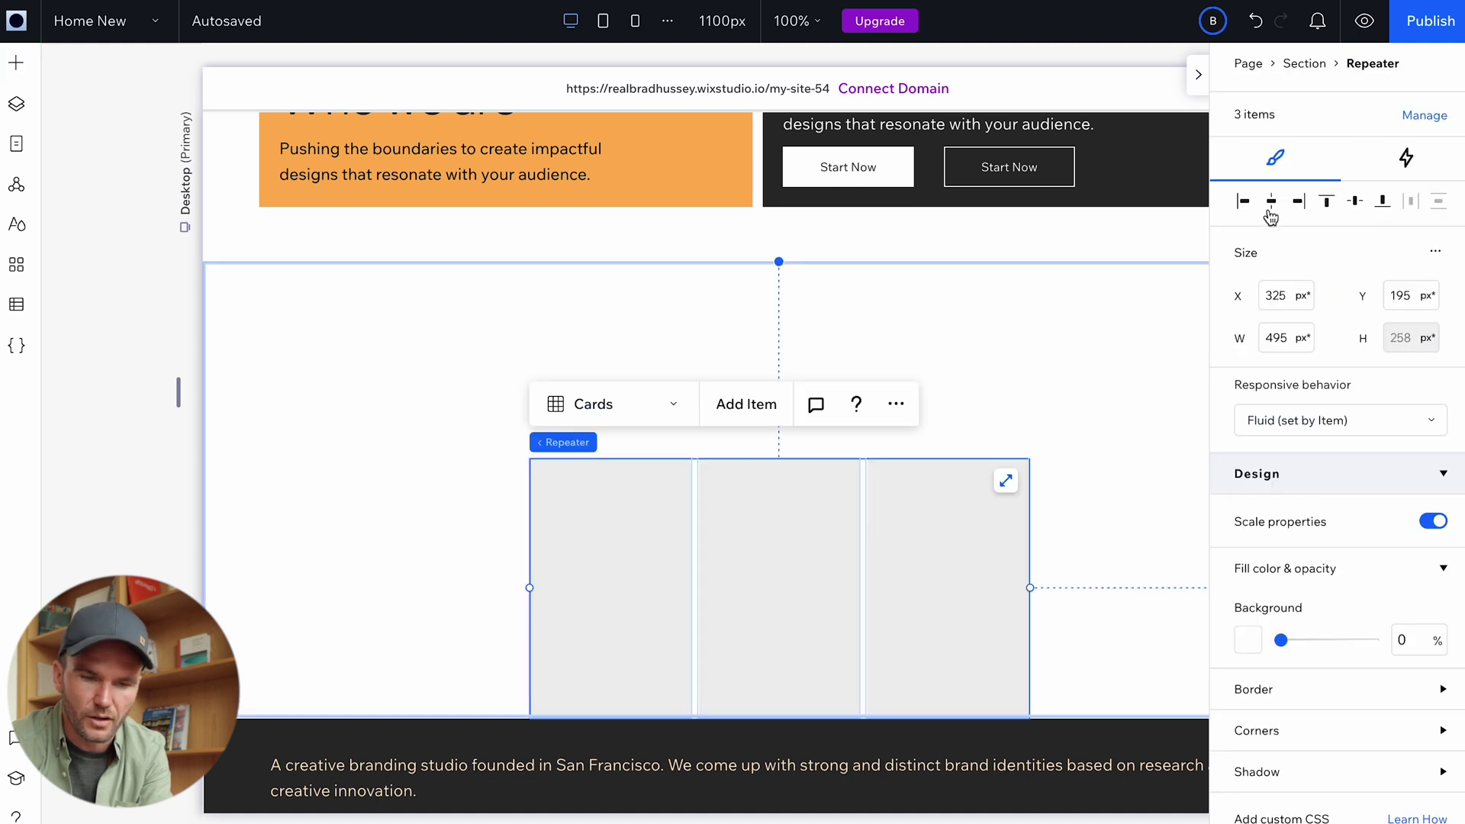
Expand the repeater to four items in a single row and center it in the section.
left_click(1425, 115)
left_click(1337, 286)
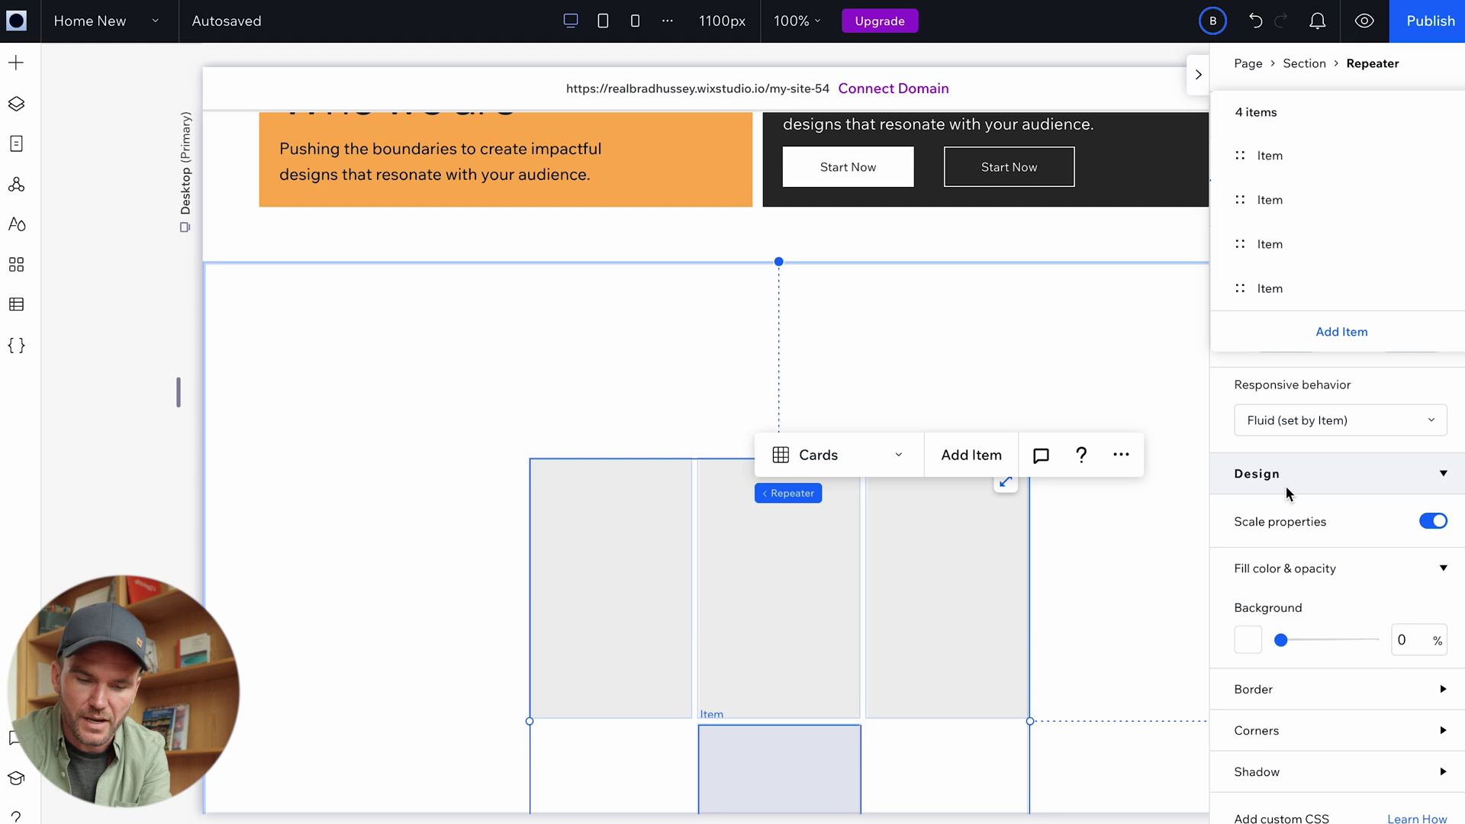
left_click(1320, 497)
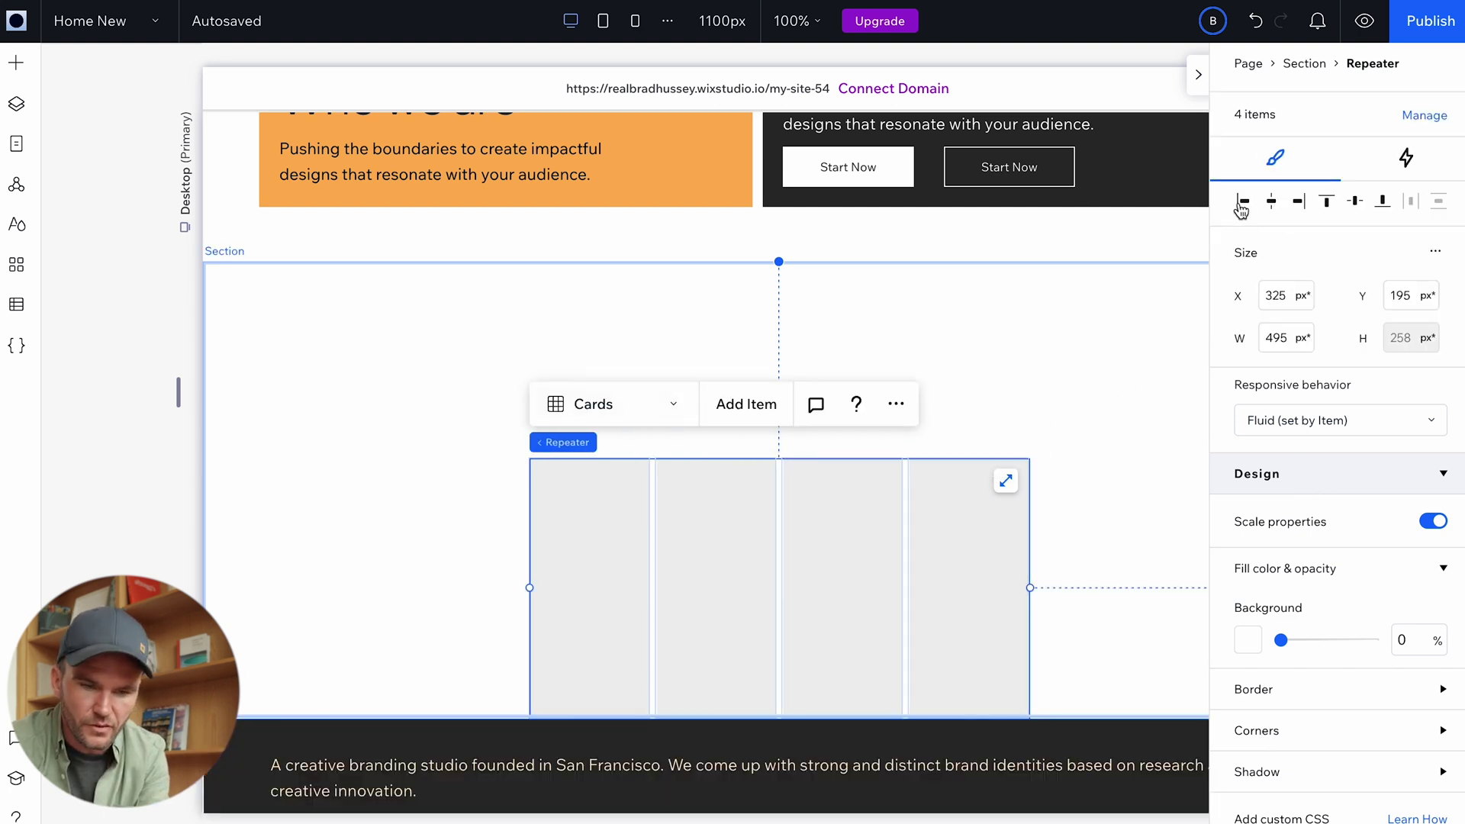
left_click(1357, 202)
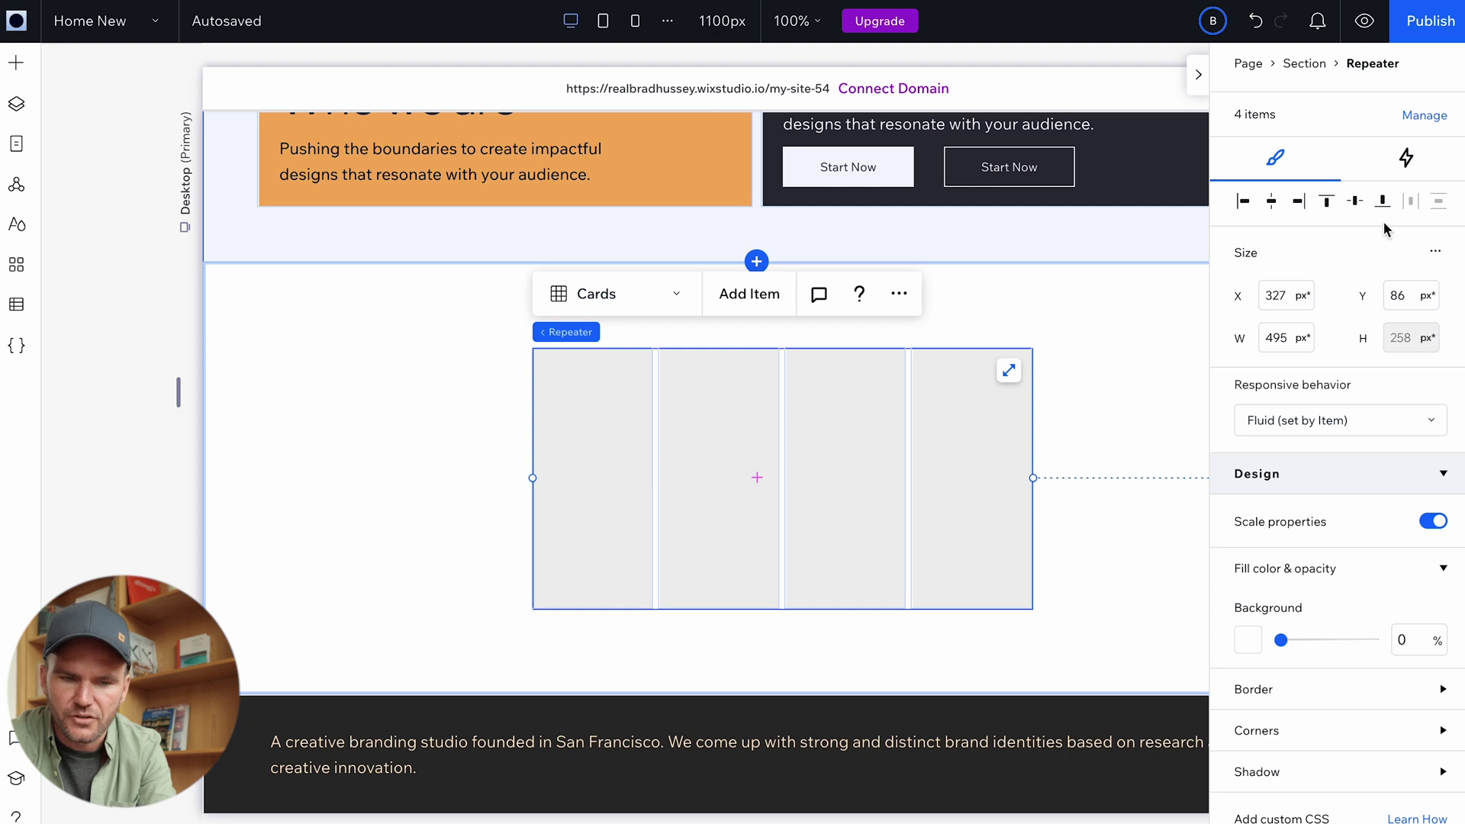
Widen the repeater to 1100 px with advanced sizing enabled and center it horizontally in the section.
left_click(1439, 253)
left_click(1378, 268)
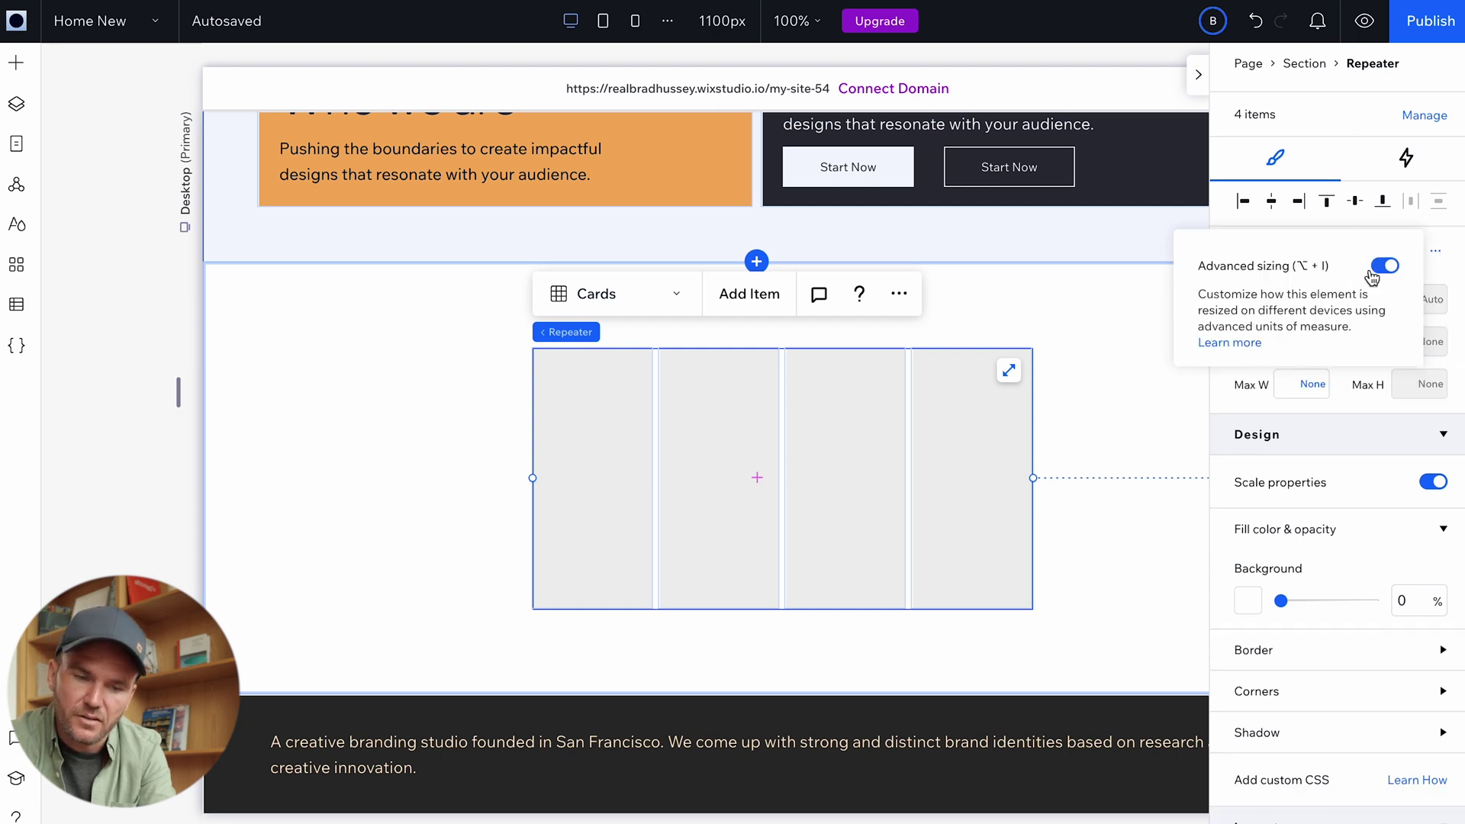
left_click(1442, 253)
double_click(1305, 309)
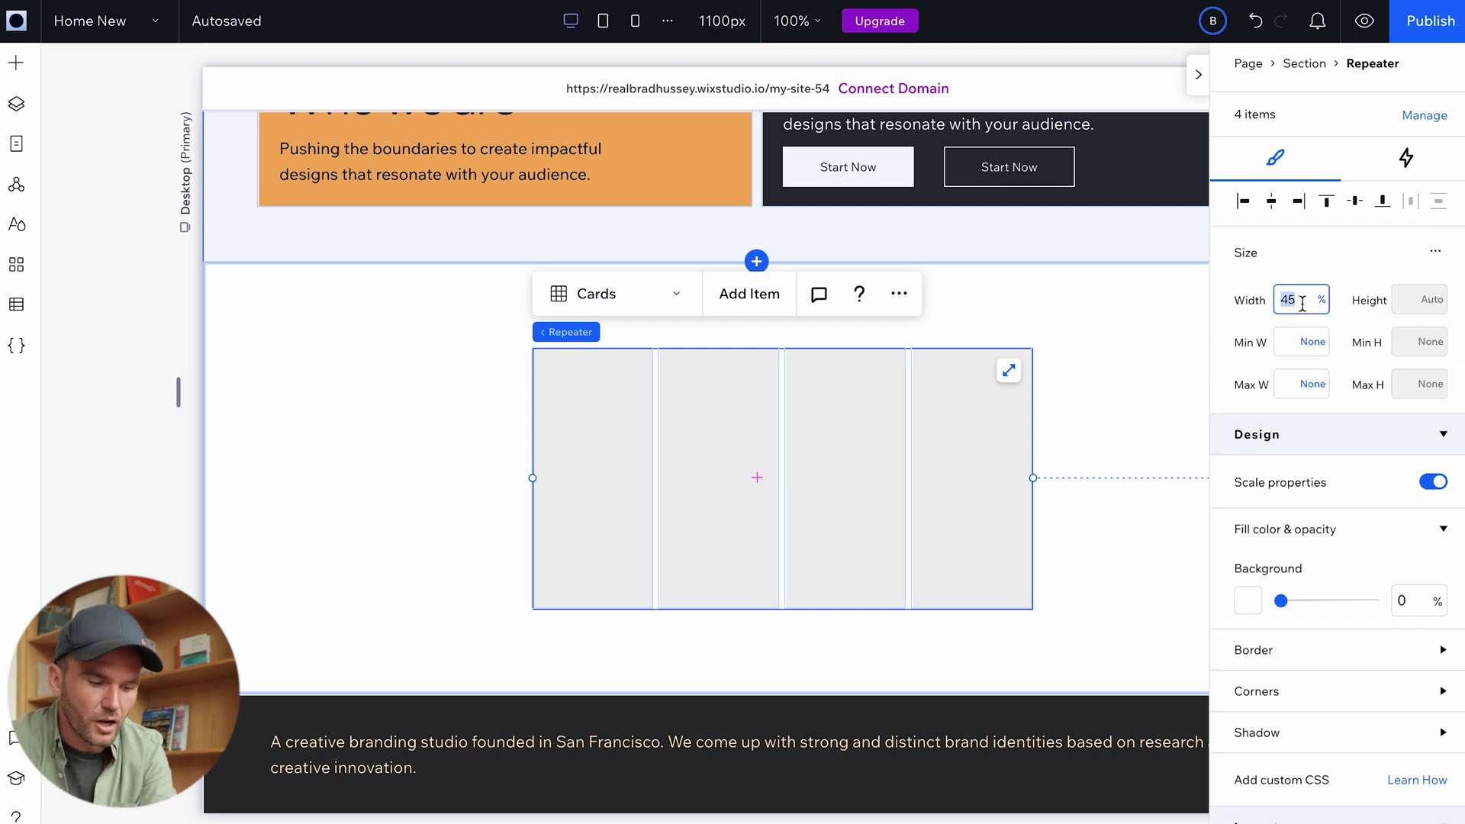
type("1100")
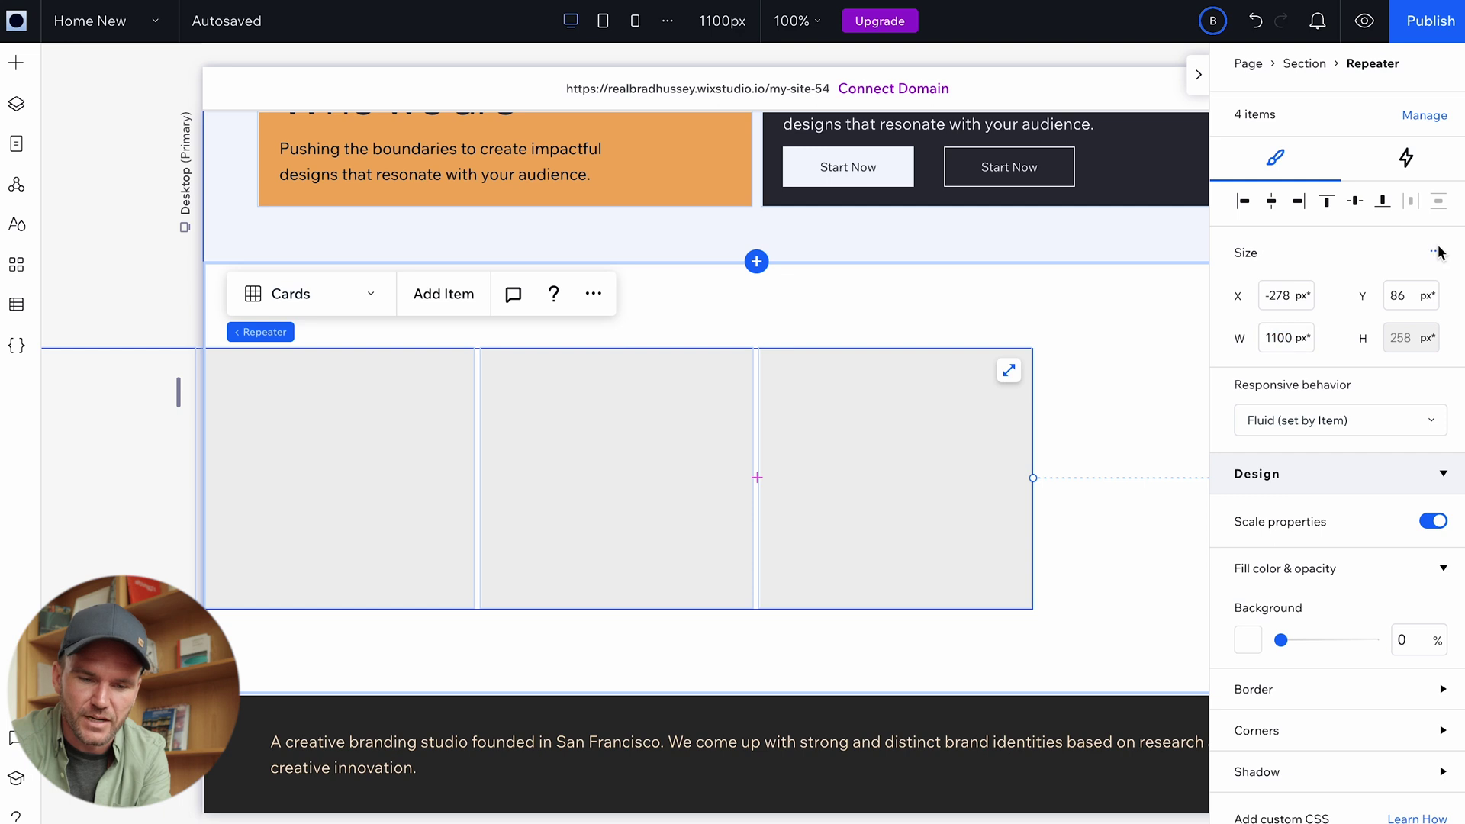
left_click(1438, 252)
left_click(1385, 268)
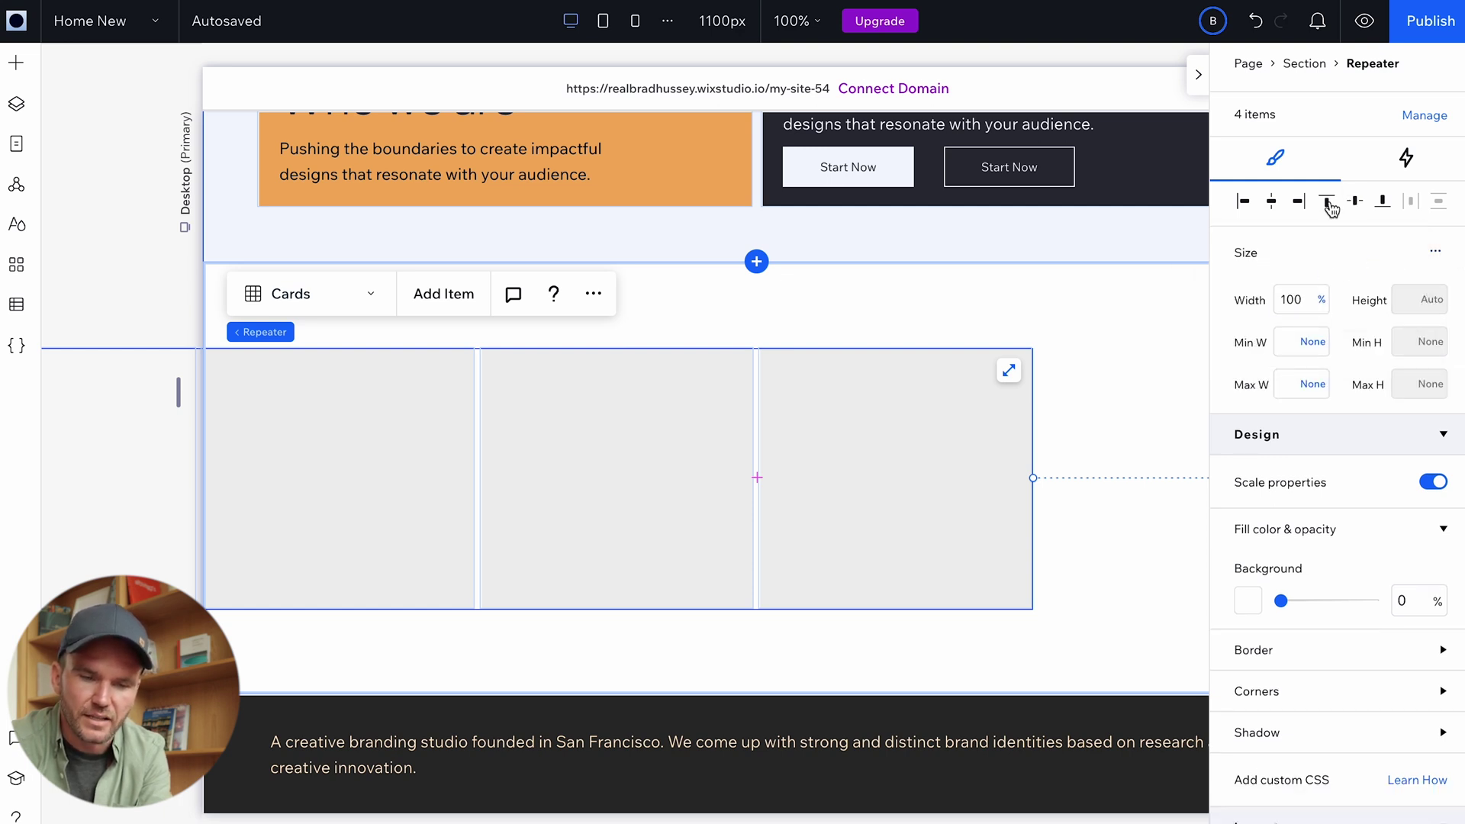
left_click(1274, 203)
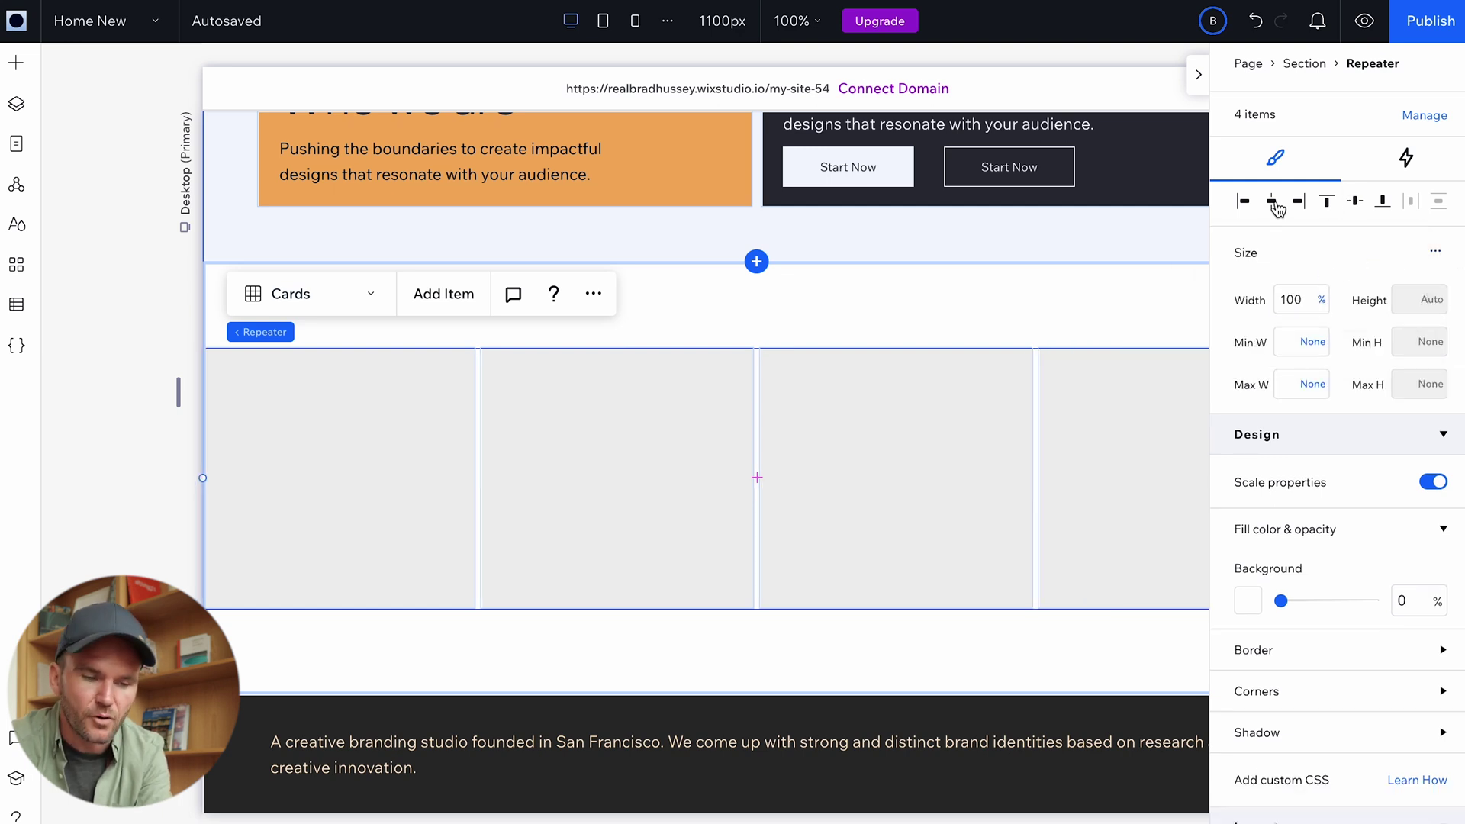
Add padding on all sides of the section that holds the repeater.
left_click(935, 295)
left_click(417, 468)
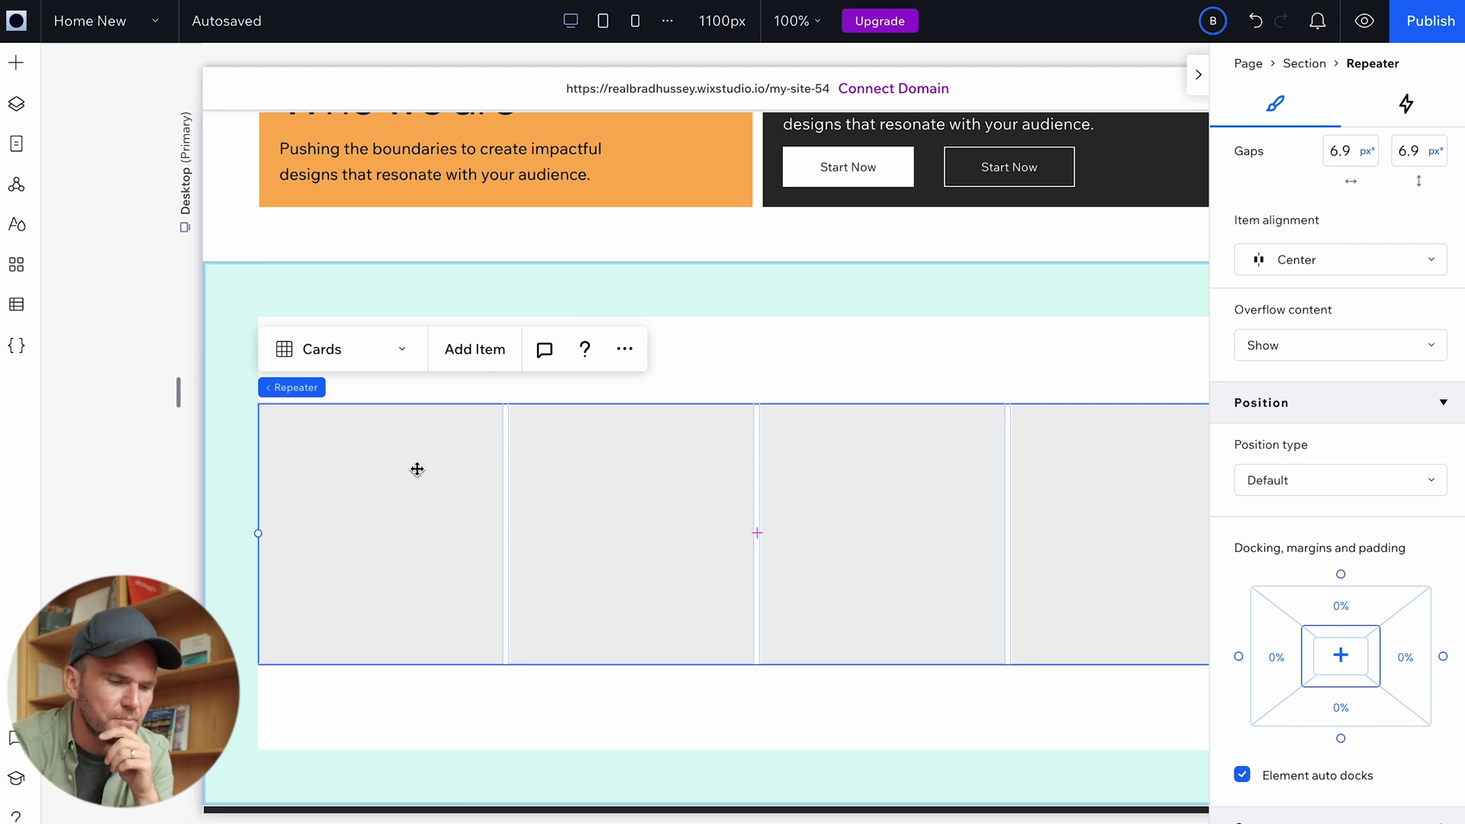
Add an image element inside the first repeater item.
left_click(417, 469)
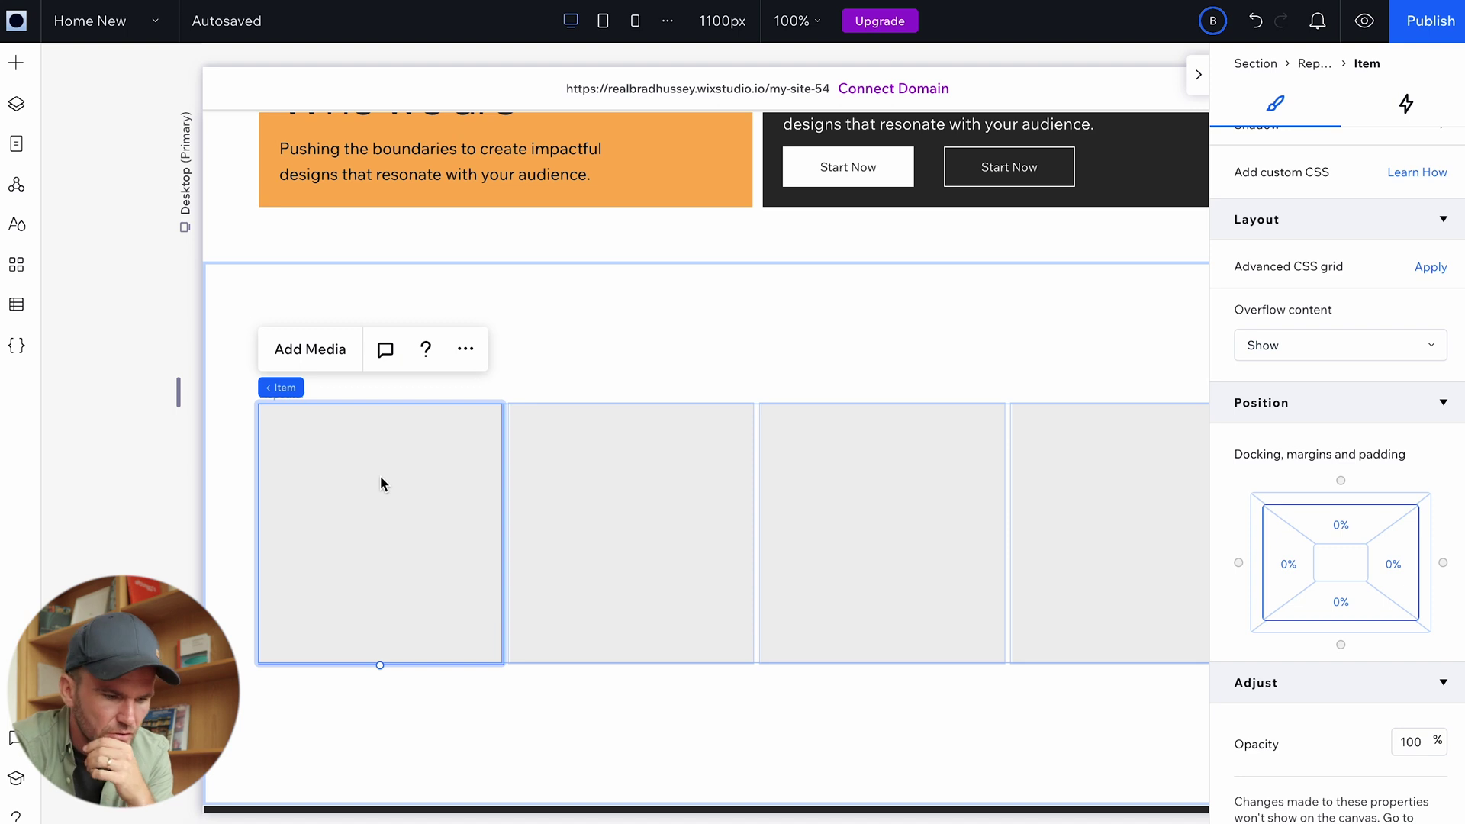
right_click(358, 453)
mouse_move(458, 357)
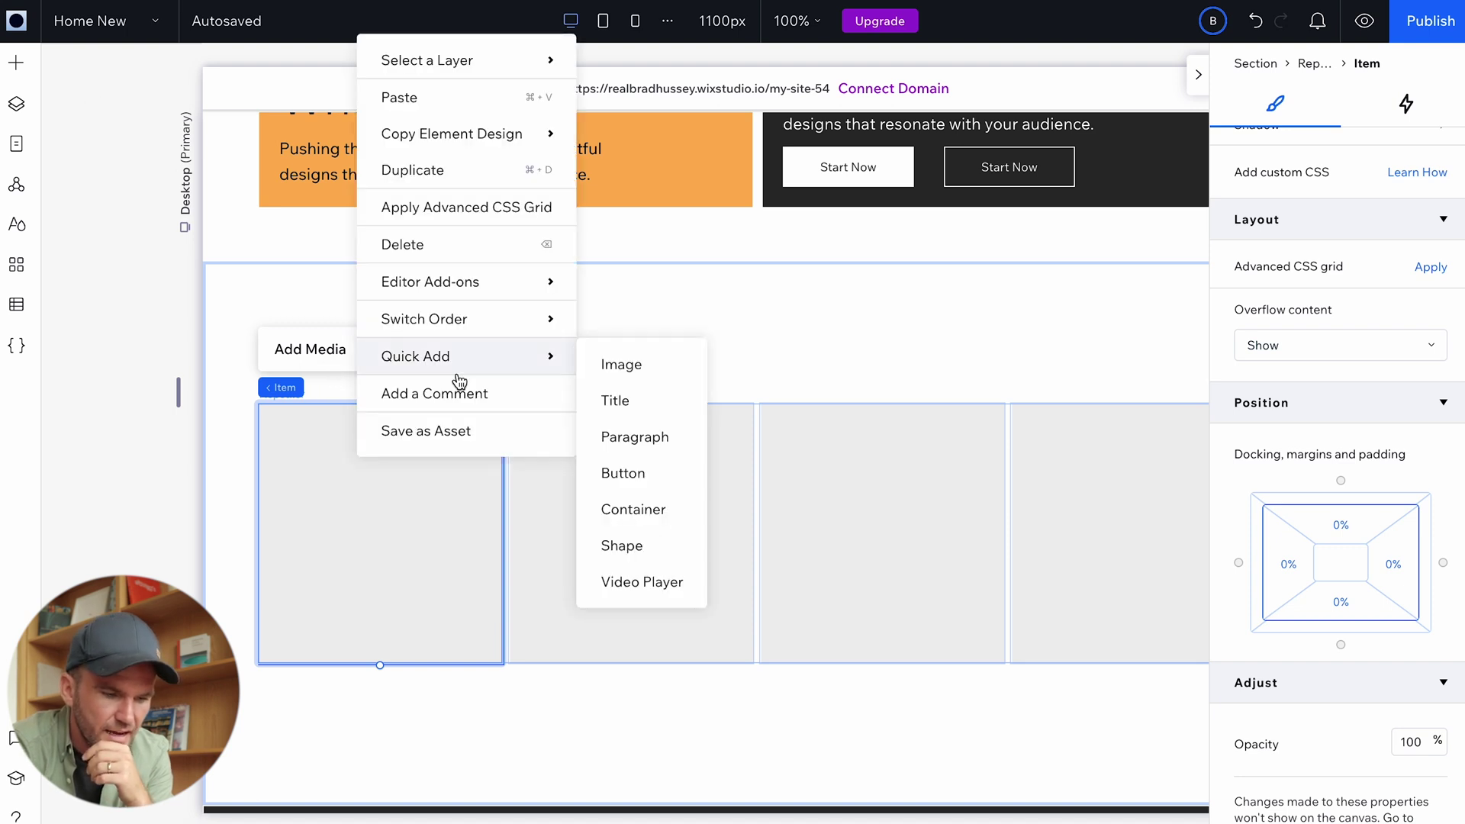
left_click(636, 368)
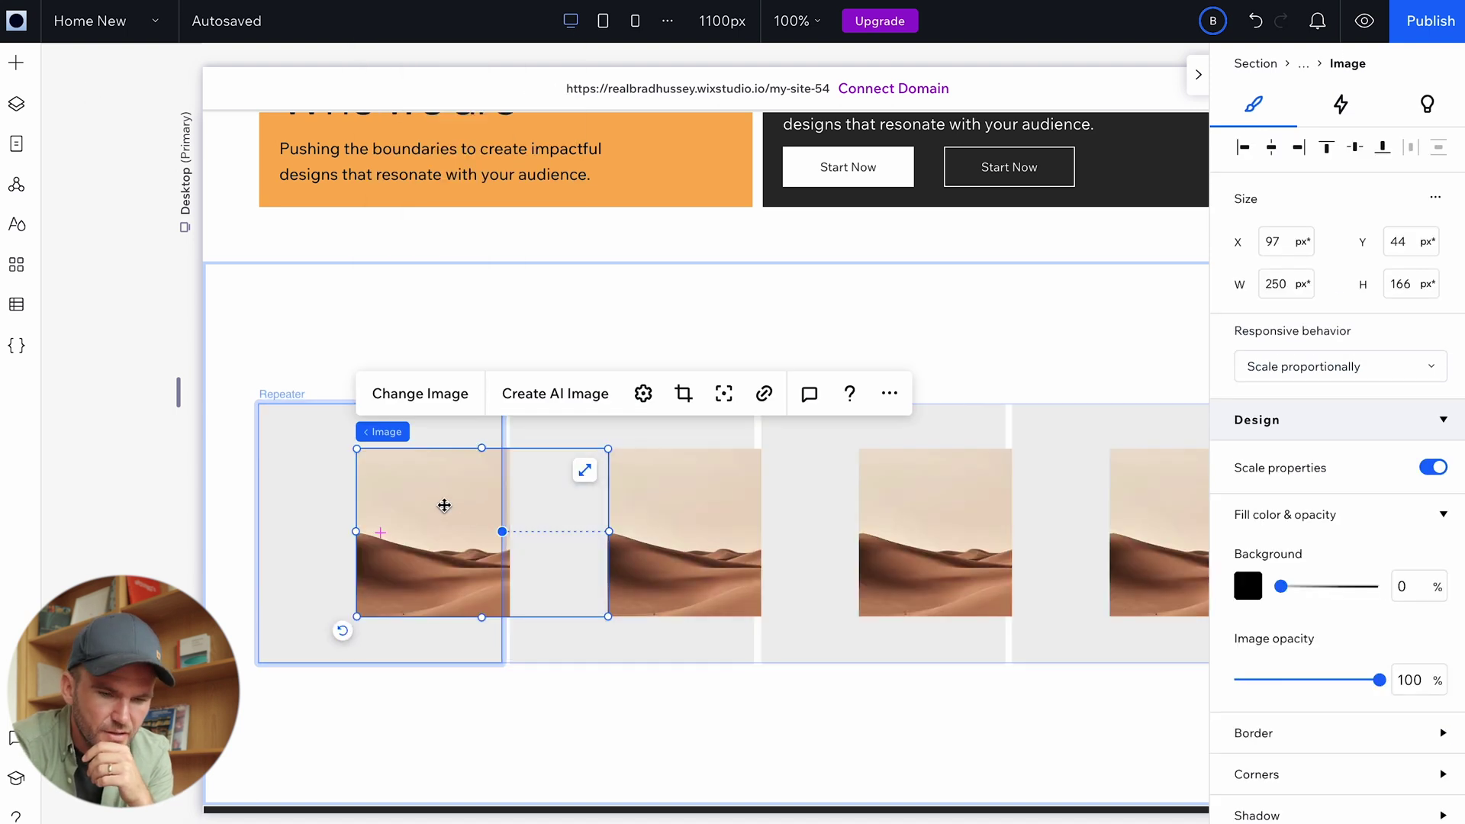
Align the image to the card's upper-left corner and narrow it to 242 px to match the card's width.
left_click(1327, 150)
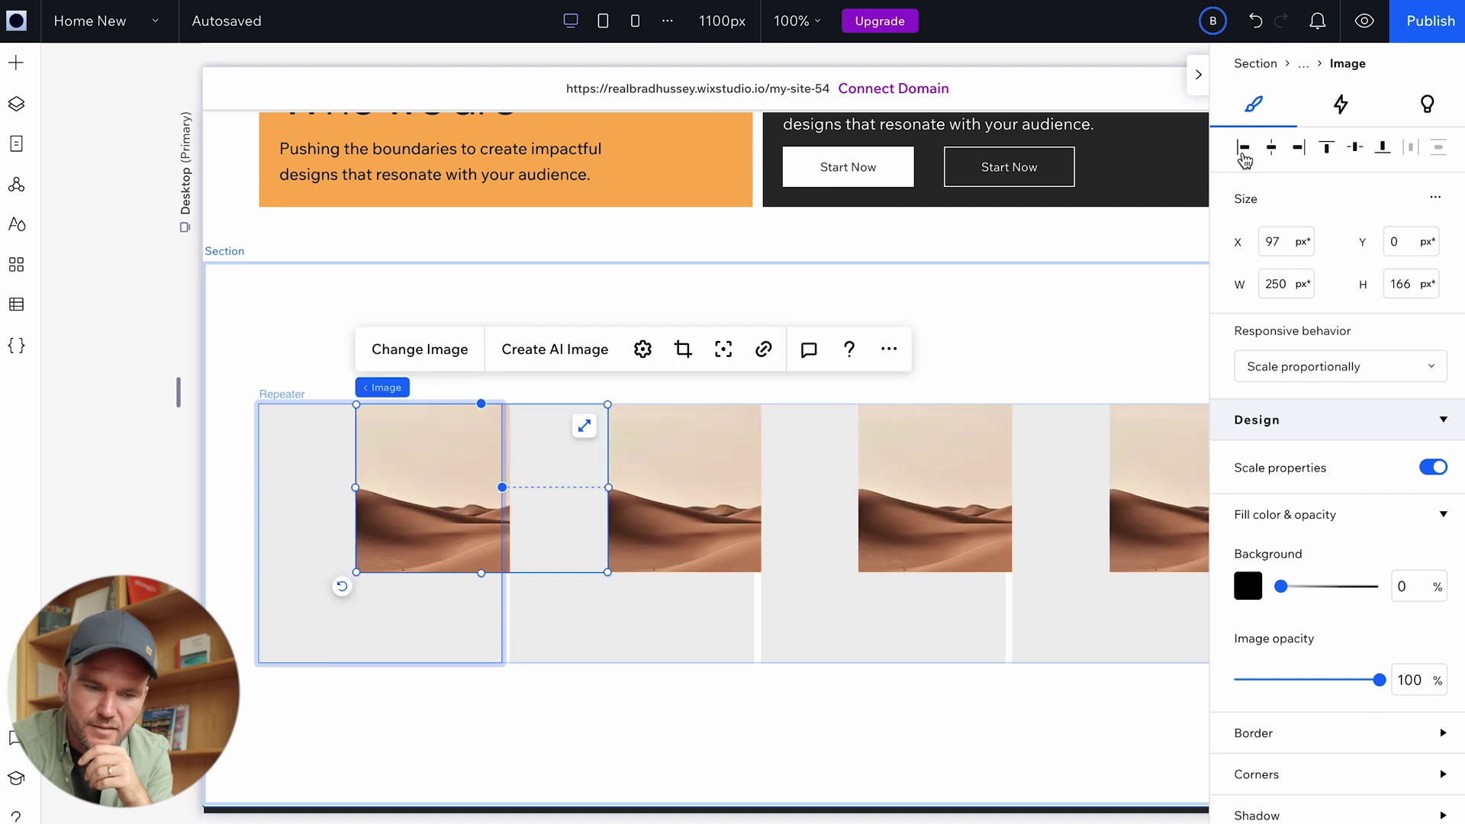
left_click(1241, 151)
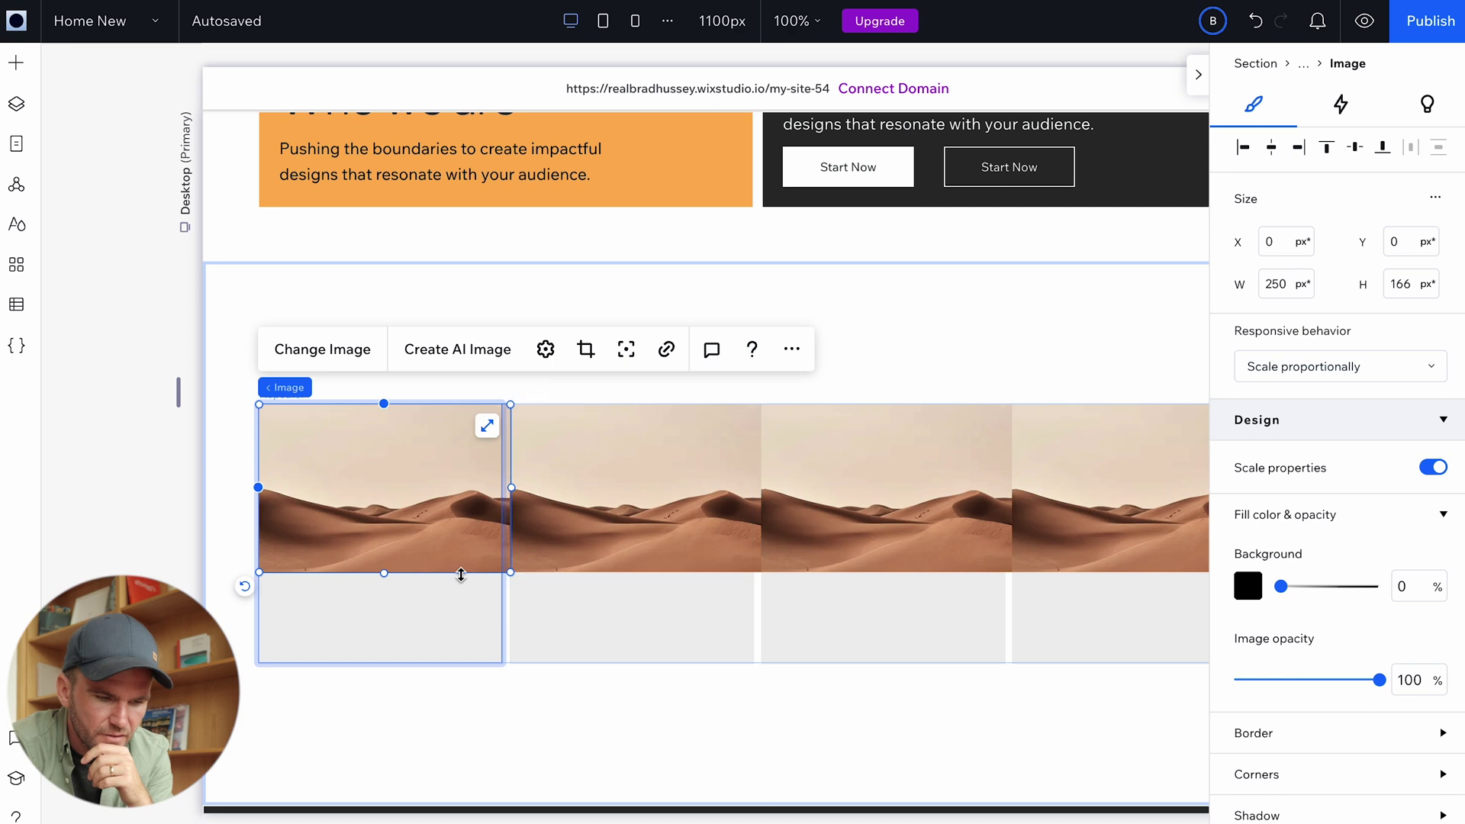
left_click_drag(511, 491, 502, 494)
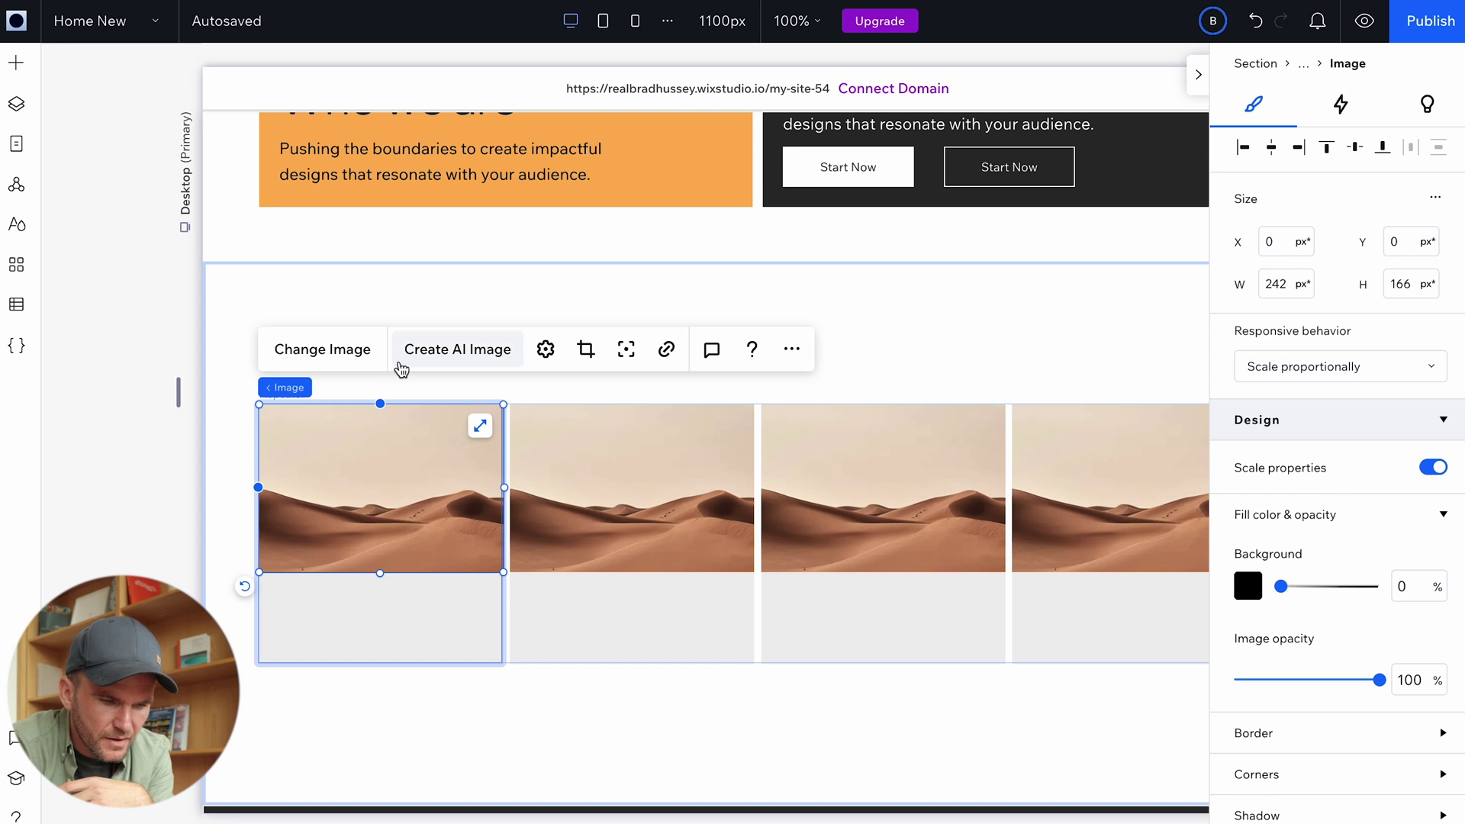
Search Media from Wix for "headshot" and replace the placeholder images in the four cards with portraits.
left_click(328, 353)
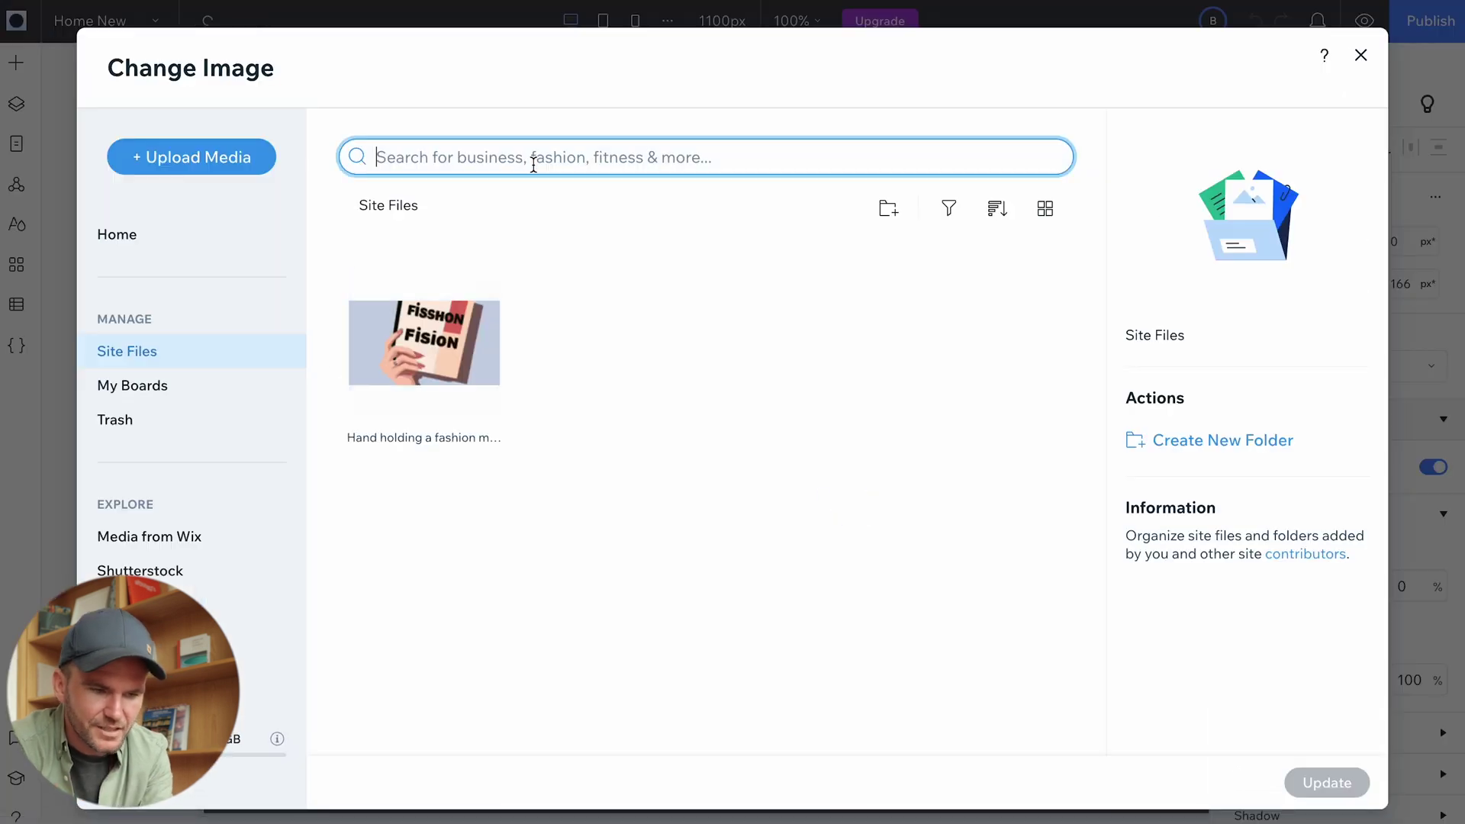
left_click(180, 542)
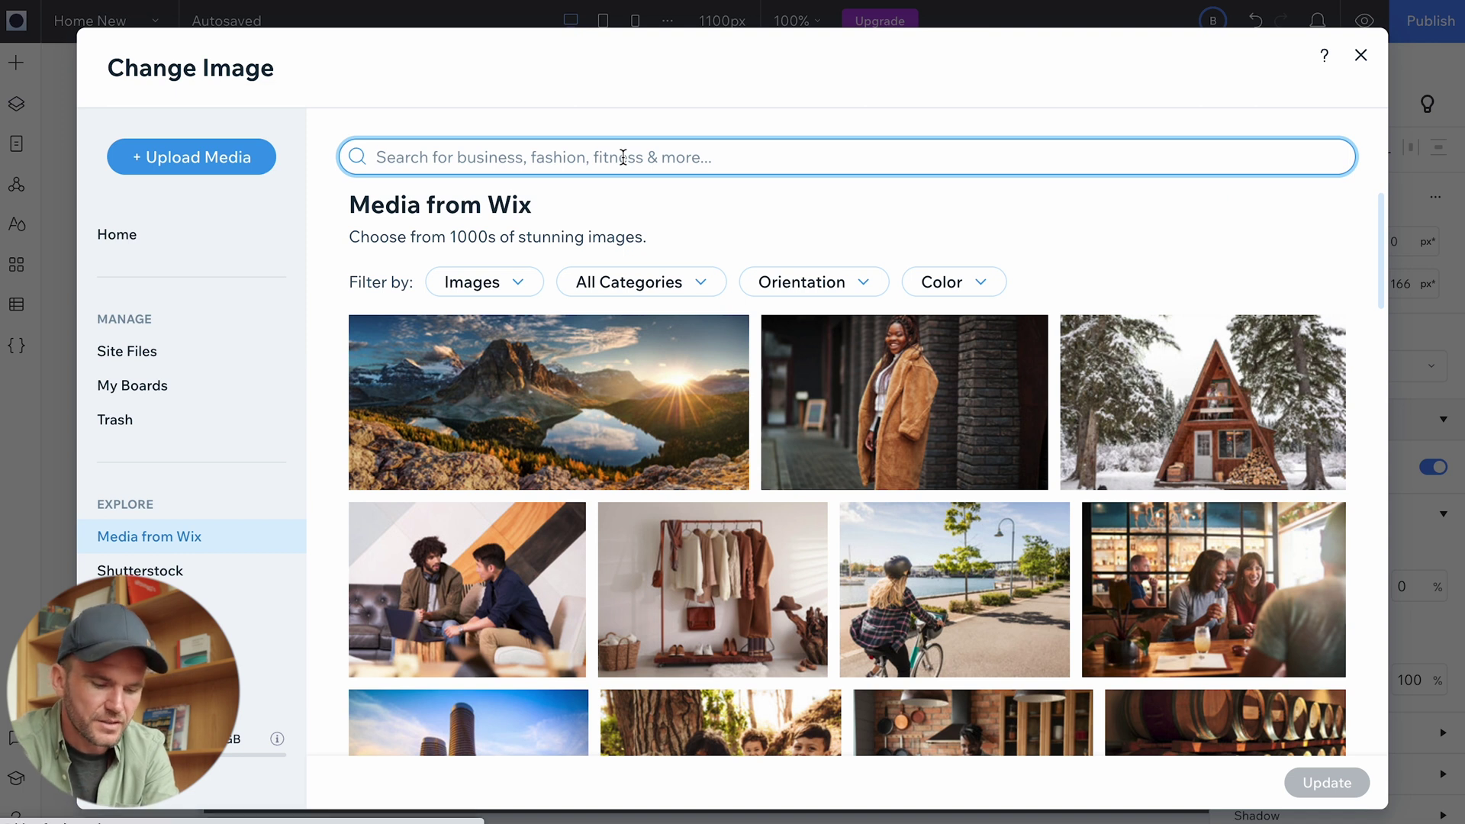
type("headshot")
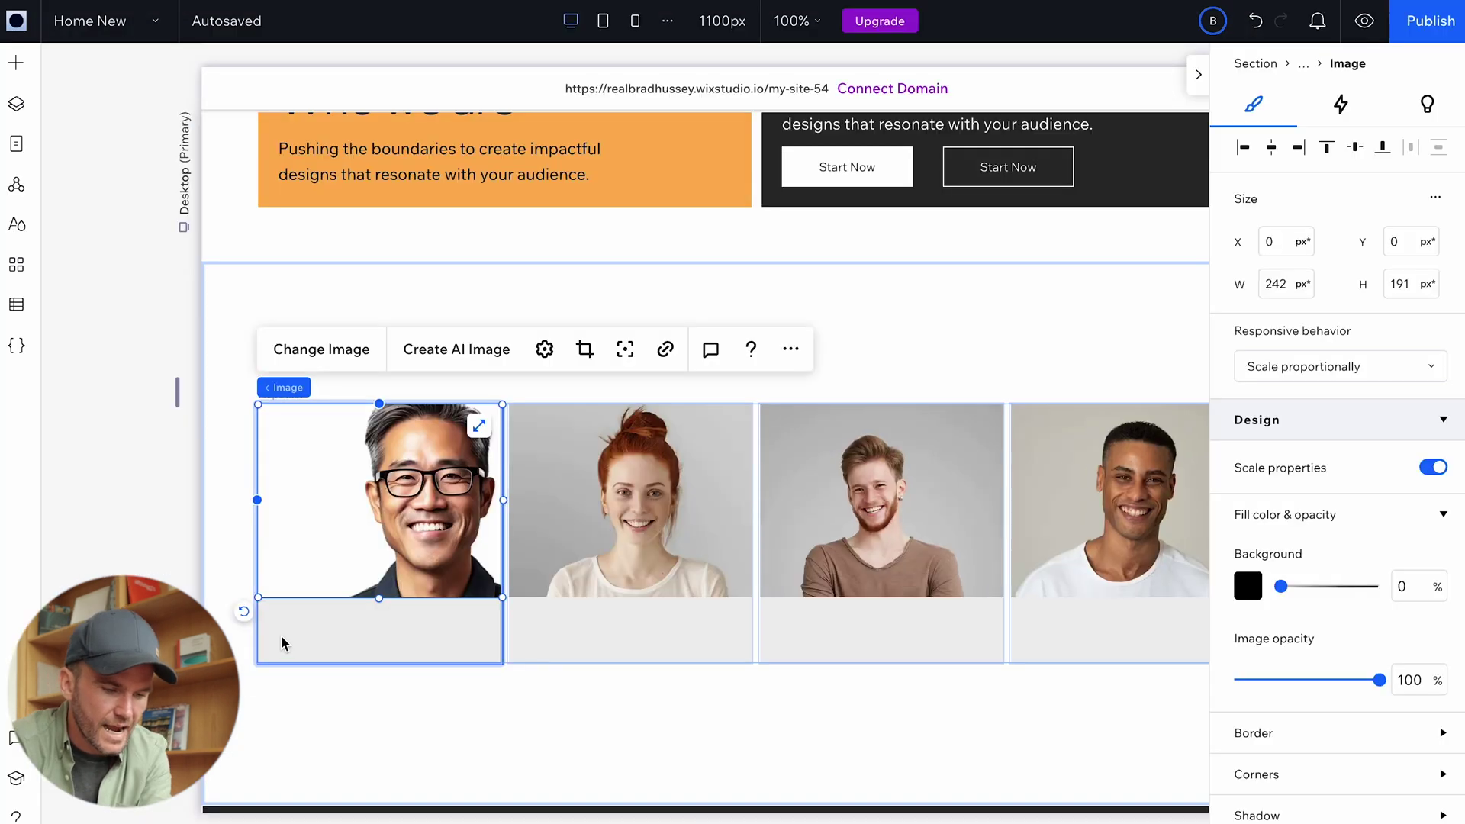
Add a paragraph text with the team member's name below the portrait in the first card.
right_click(280, 635)
mouse_move(448, 543)
left_click(557, 622)
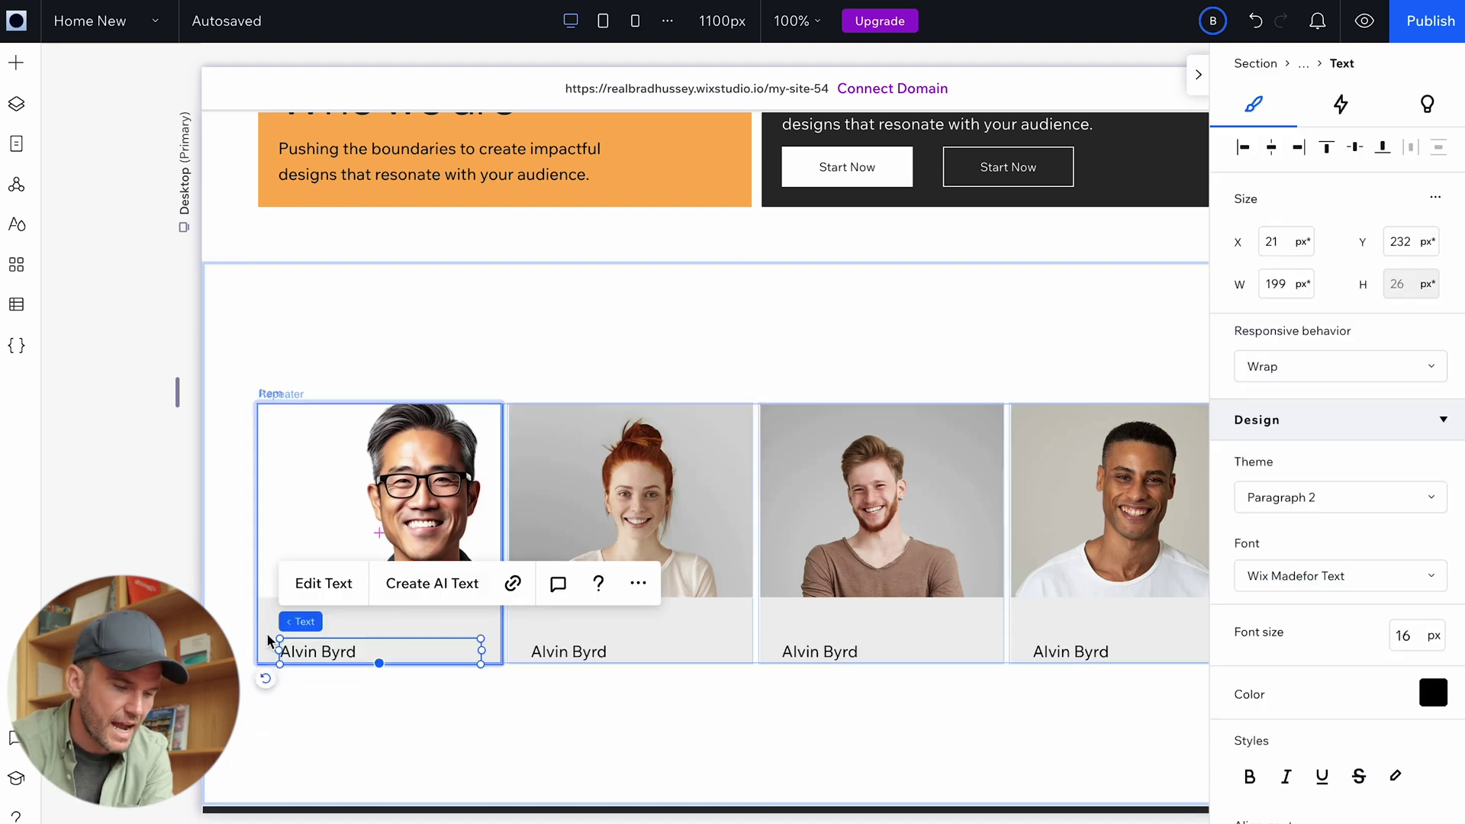
Add a black four-petal shape to the first card and shrink it to icon size at the card's lower-left corner.
left_click(16, 62)
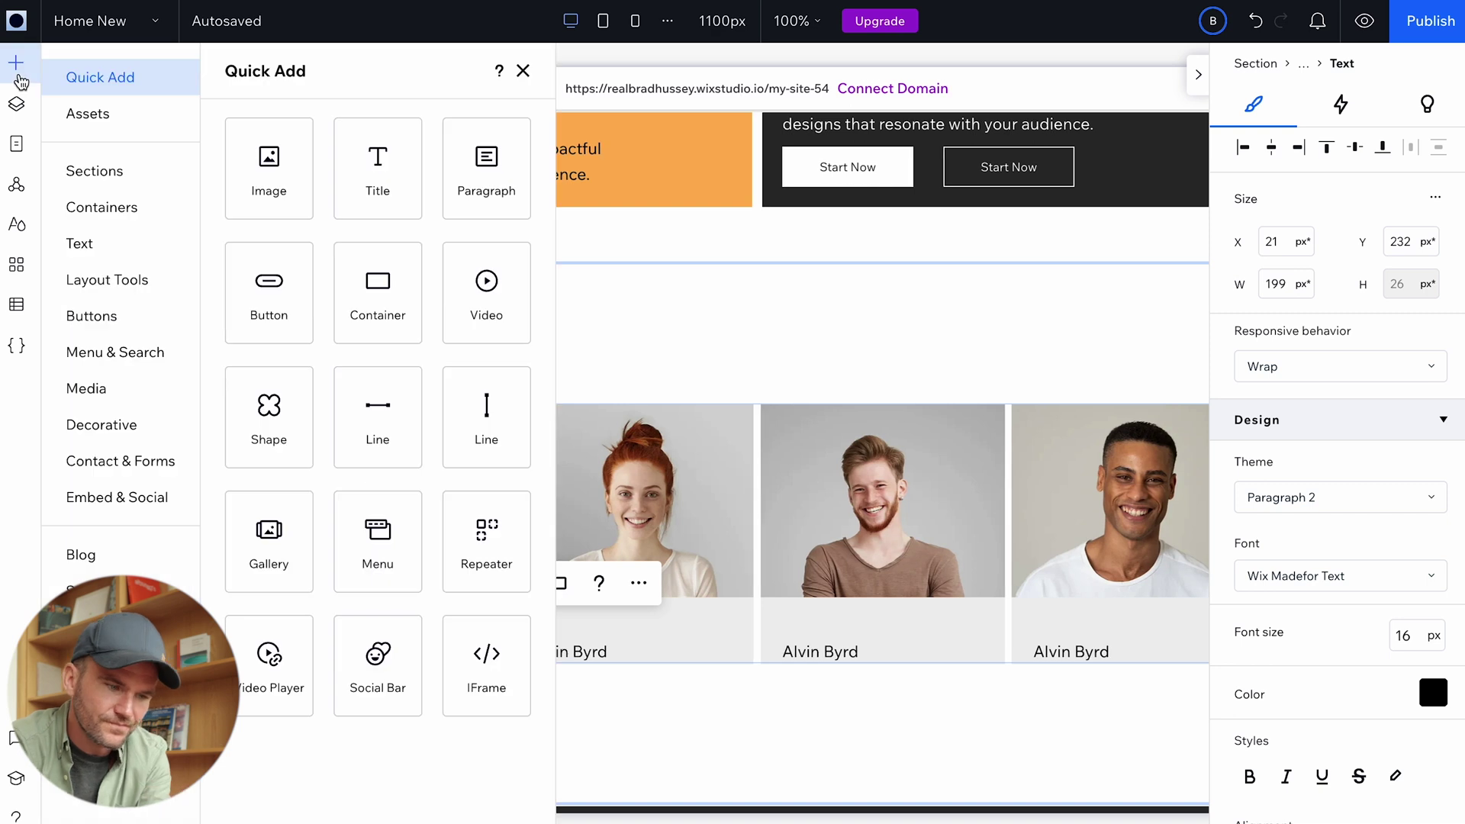
left_click(116, 426)
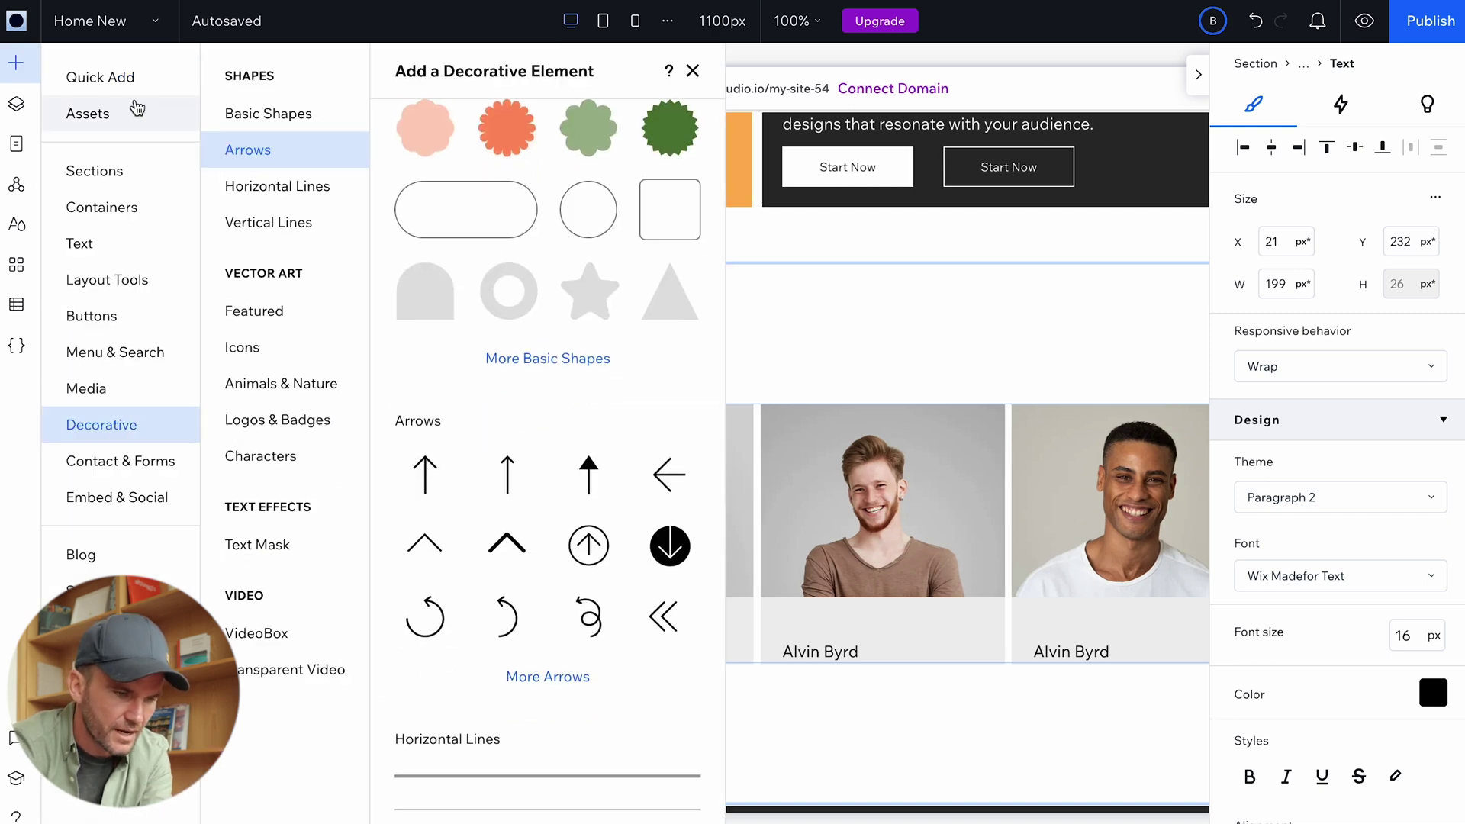
left_click(115, 77)
left_click_drag(279, 422, 277, 654)
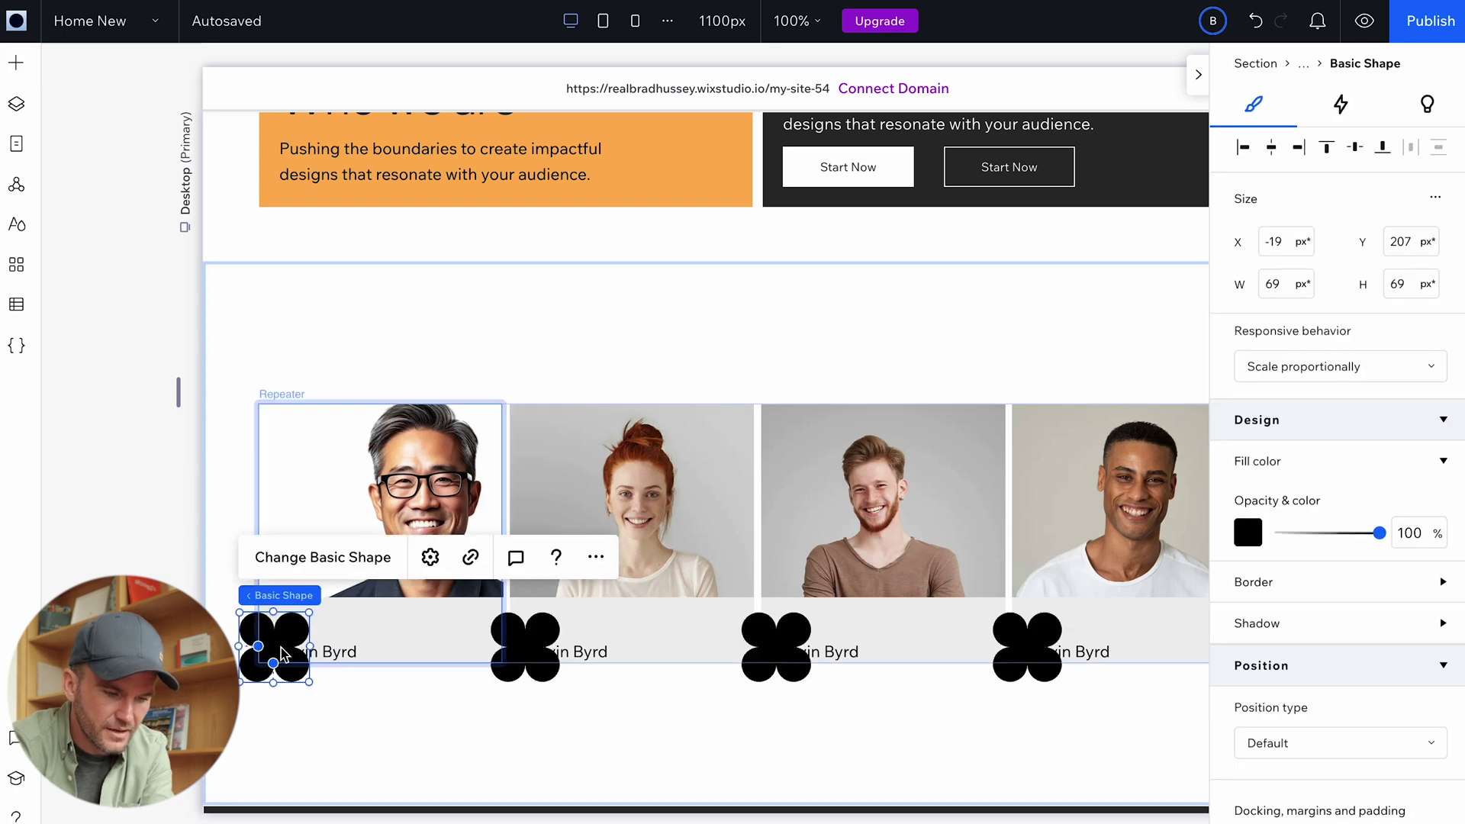
left_click_drag(310, 613, 323, 649)
Move the name text beside the four-petal shape and combine the two into a horizontal stack.
left_click(316, 650)
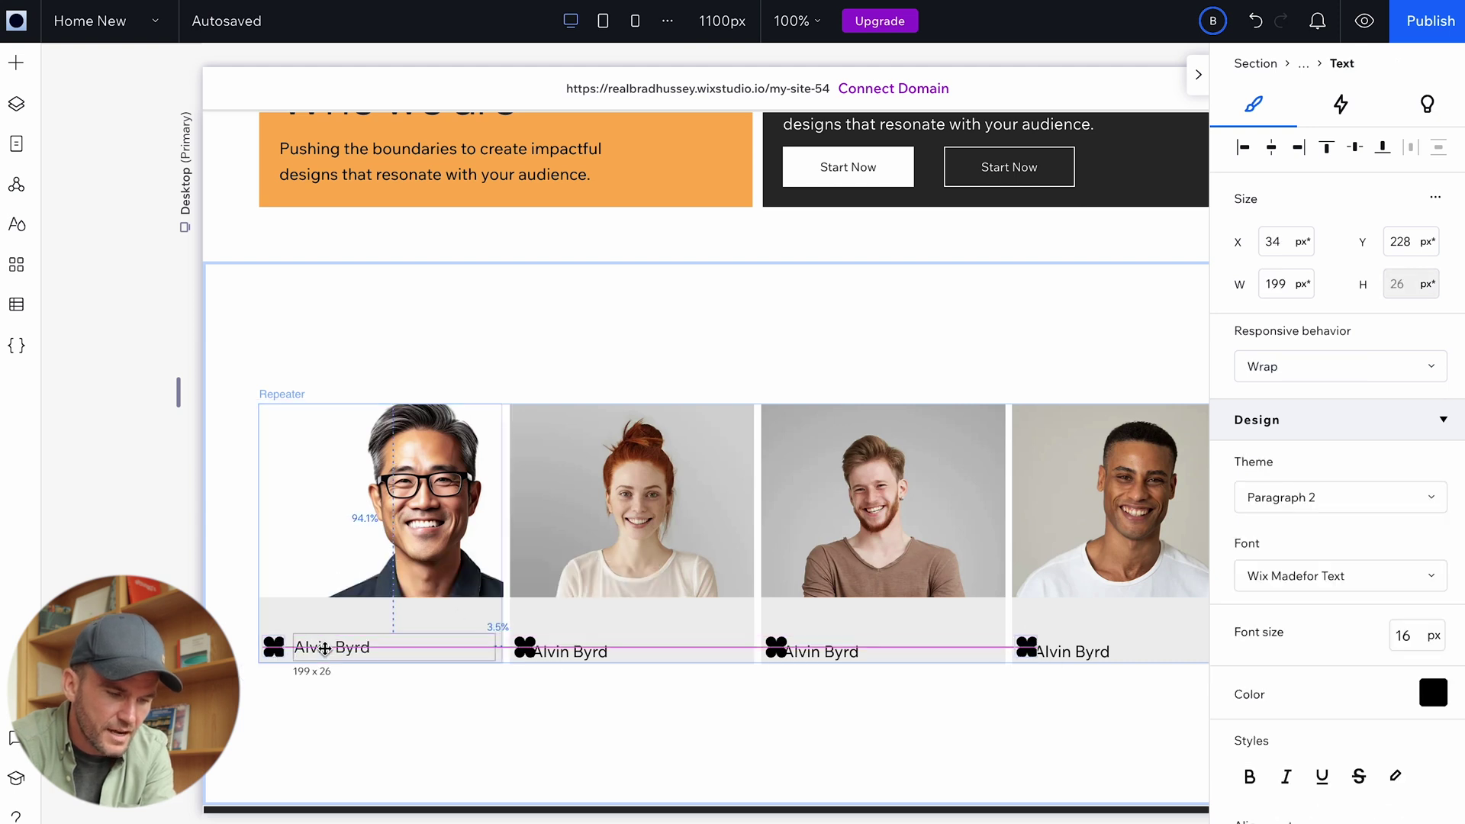
left_click(275, 648, "shift")
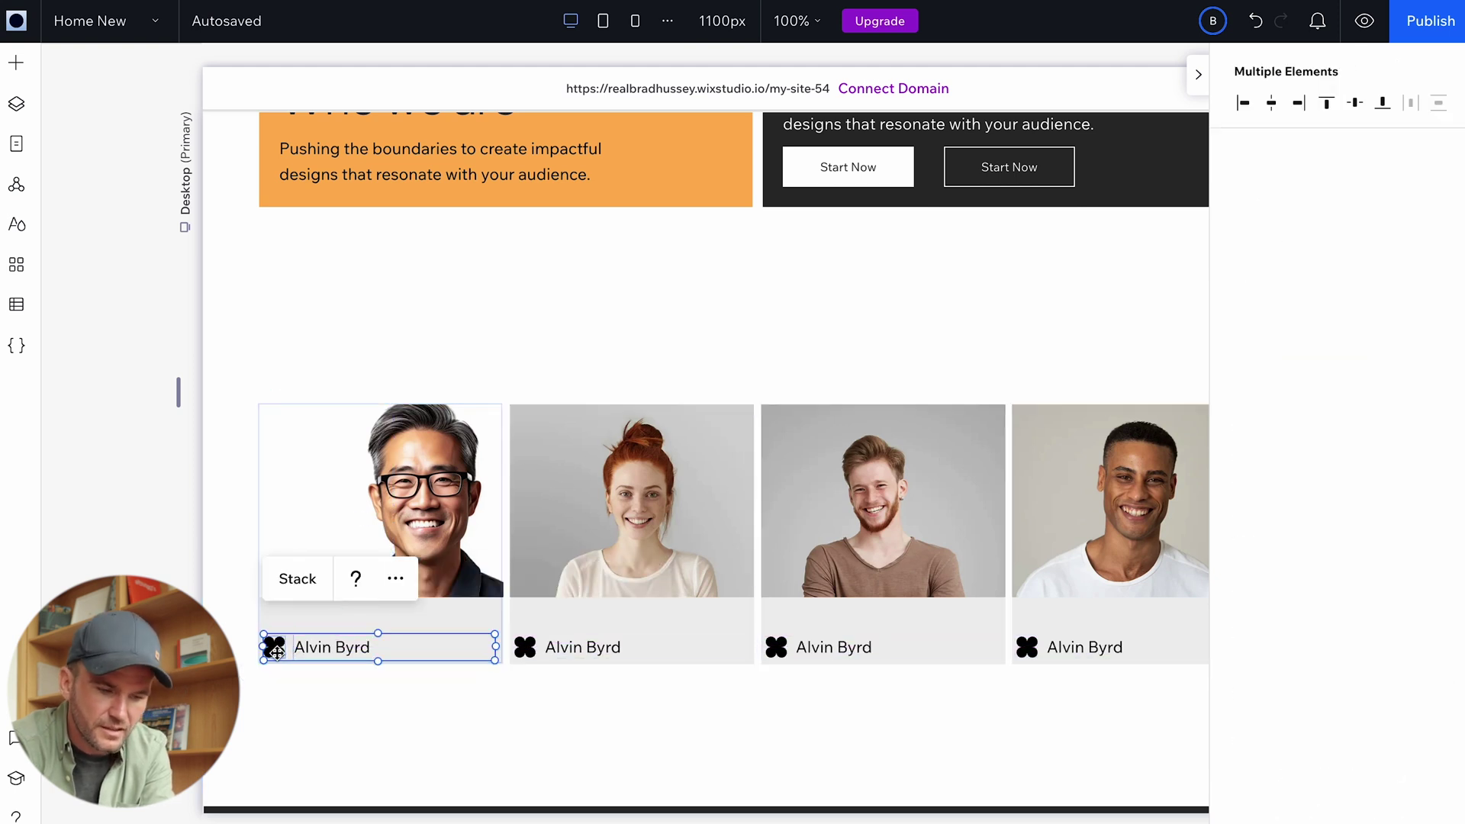
left_click(288, 581)
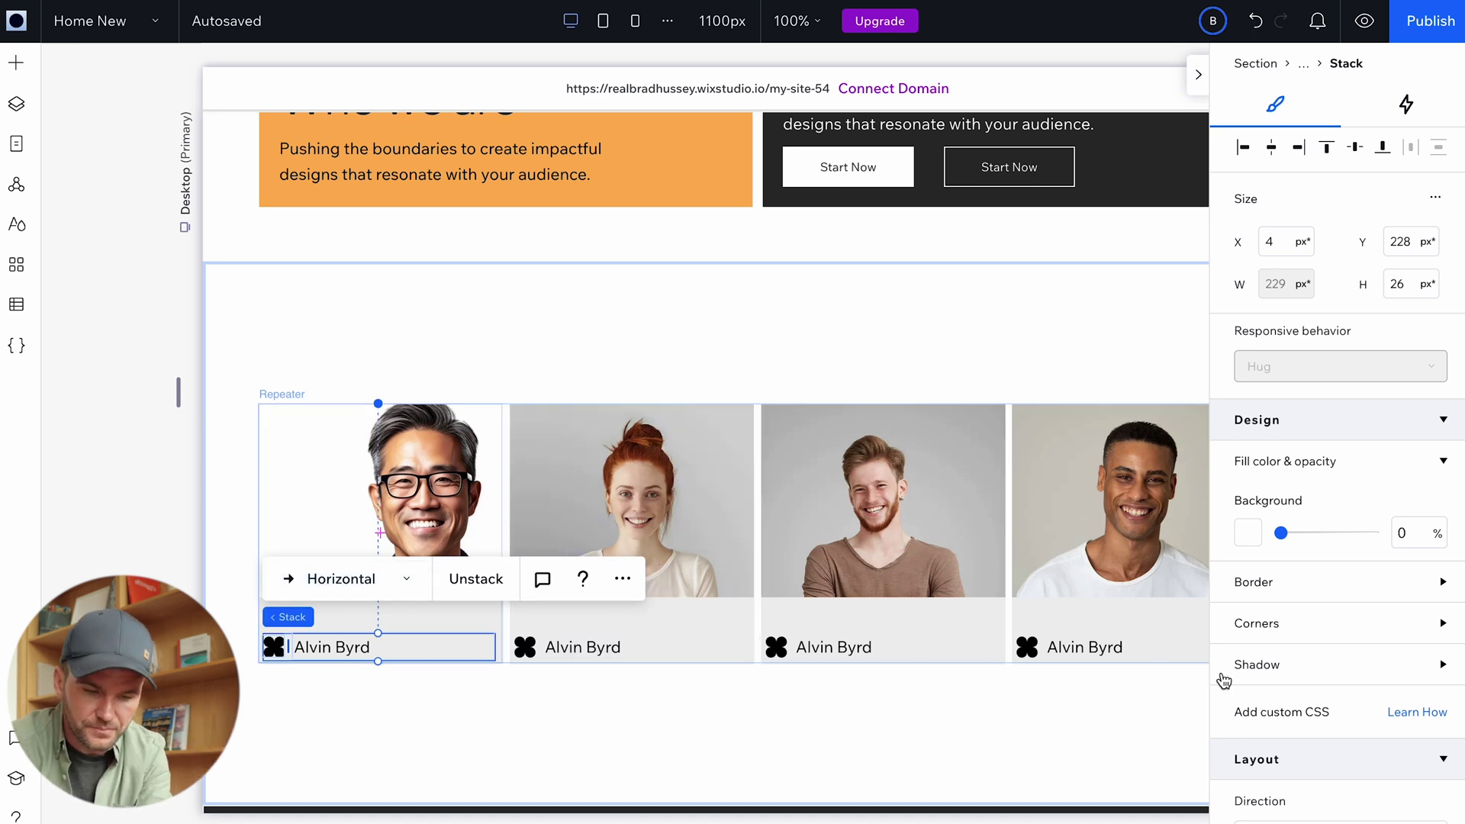
Dock the shape-and-name stack at the card's lower-left corner and restyle the cards with transparent fills and alternating orange and white shapes.
scroll(1409, 641, "down", 8)
left_click(1406, 243)
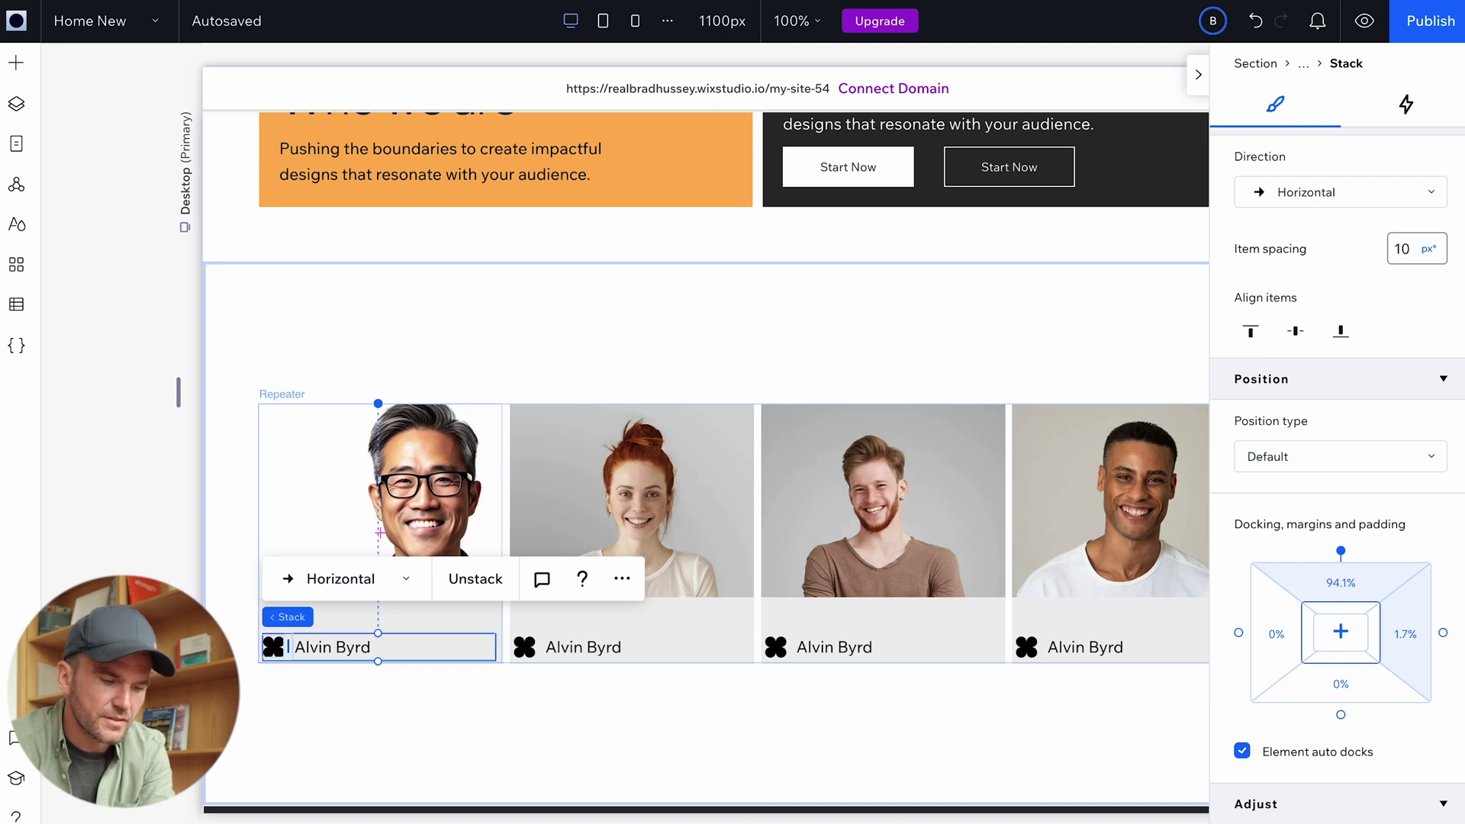
scroll(1332, 224, "up", 7)
scroll(1308, 426, "down", 9)
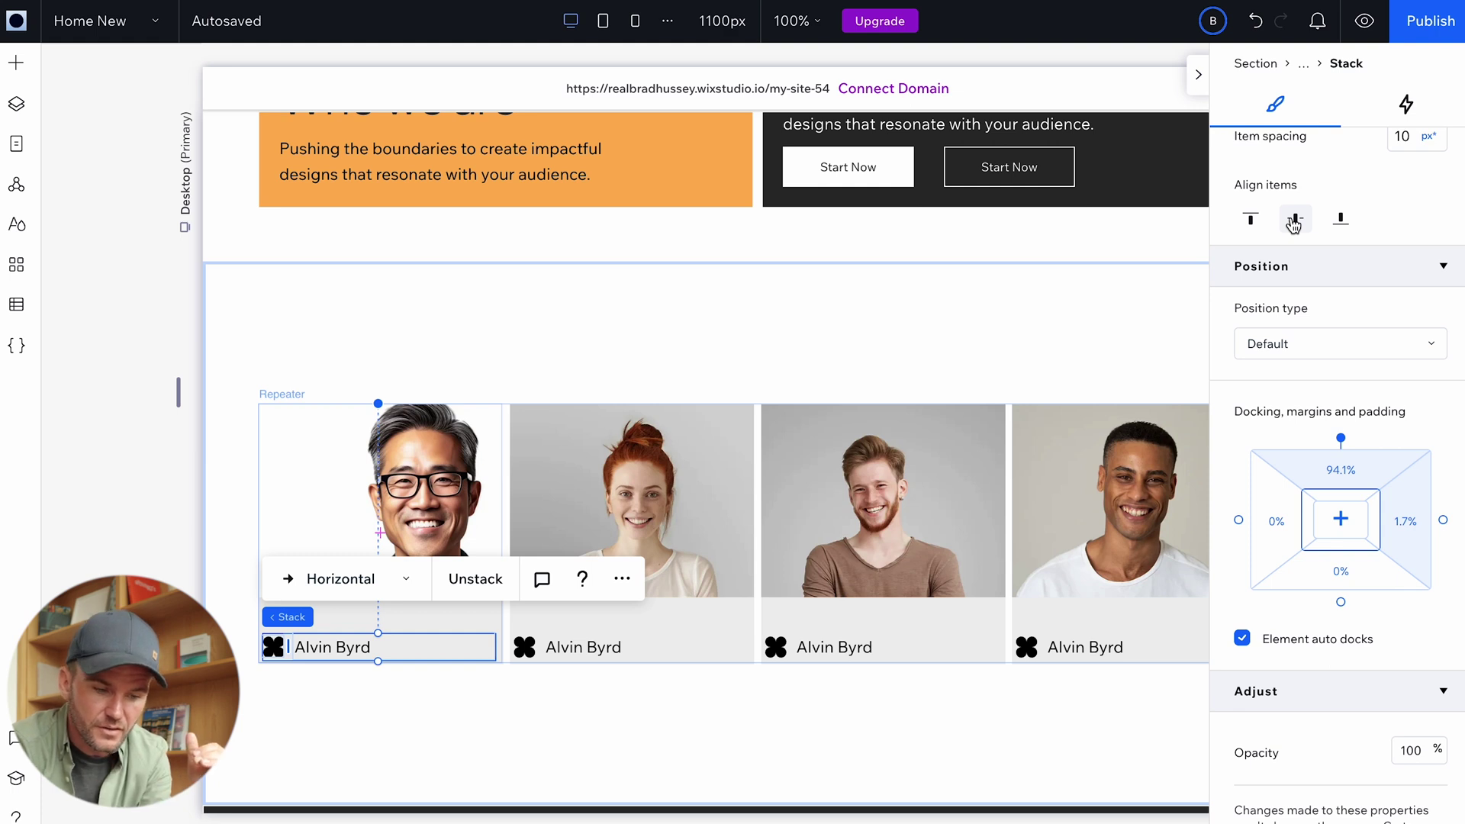
left_click(610, 513)
Set the team section's background to the dark theme color #2B2B2B.
left_click(386, 299)
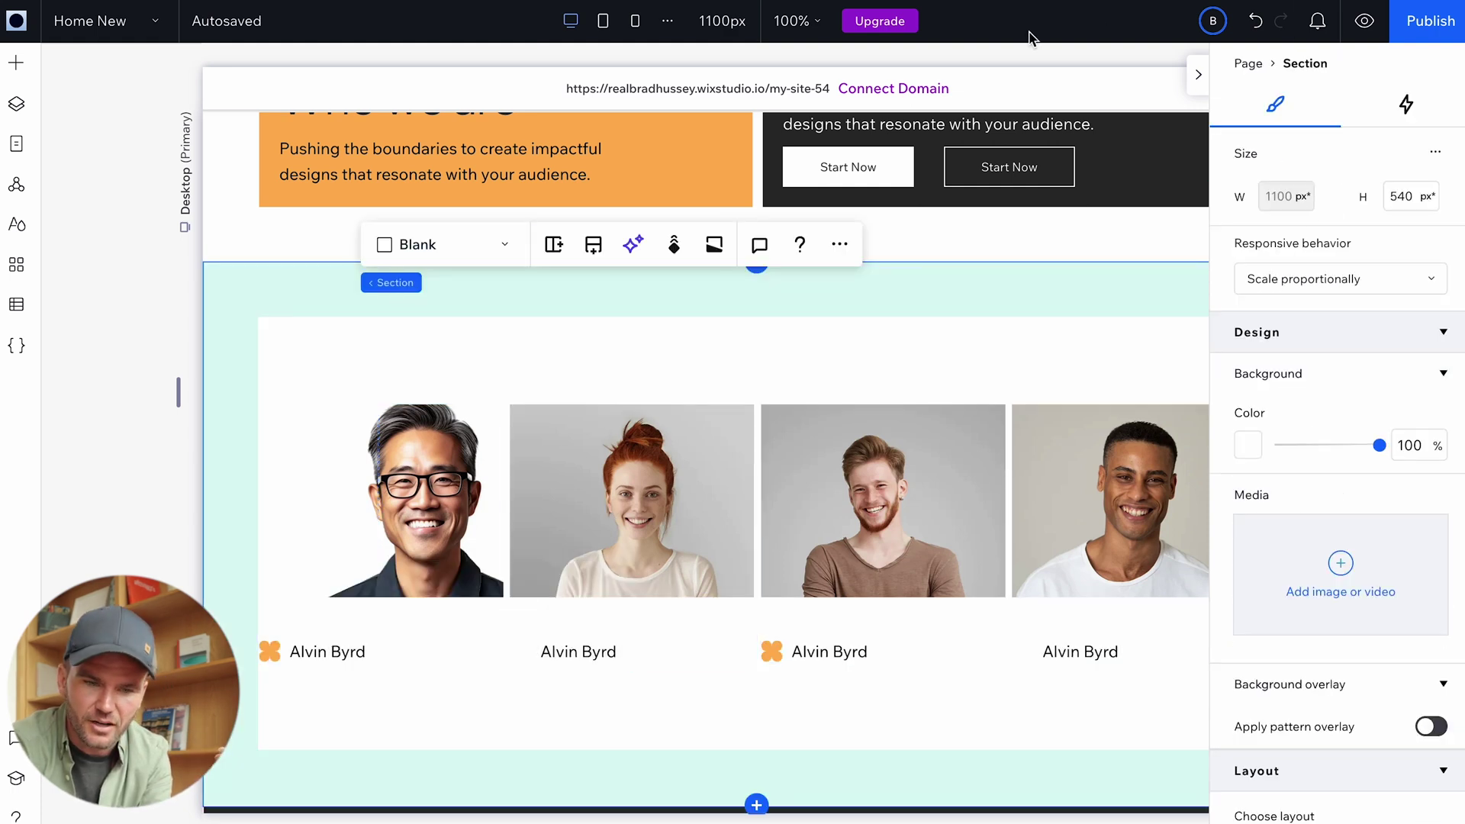
left_click(1249, 444)
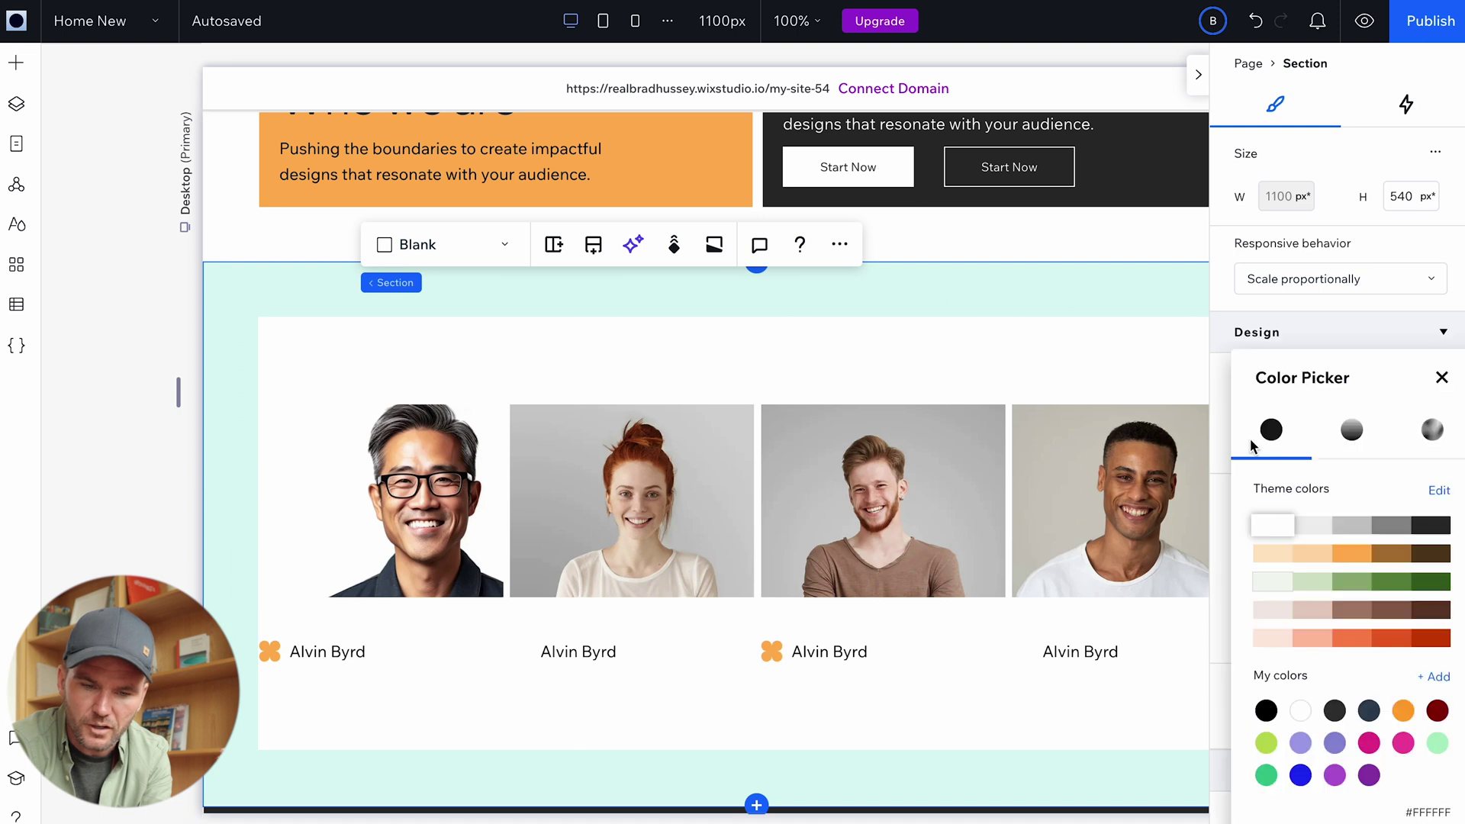
left_click(1418, 525)
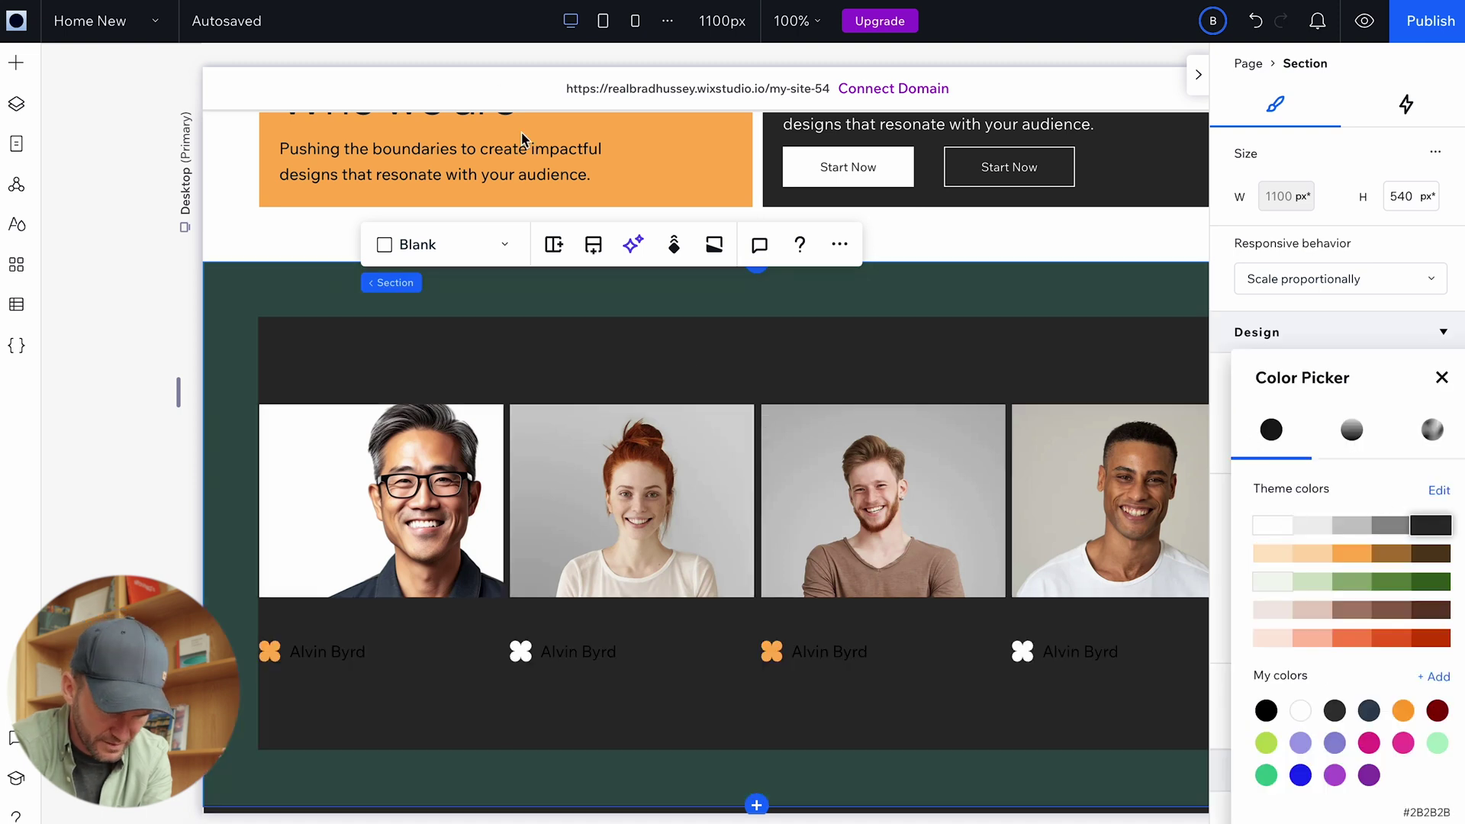
Select the name text inside the first card's stack and recolor it white (#FFFFFF).
left_click(336, 648)
left_click(351, 655)
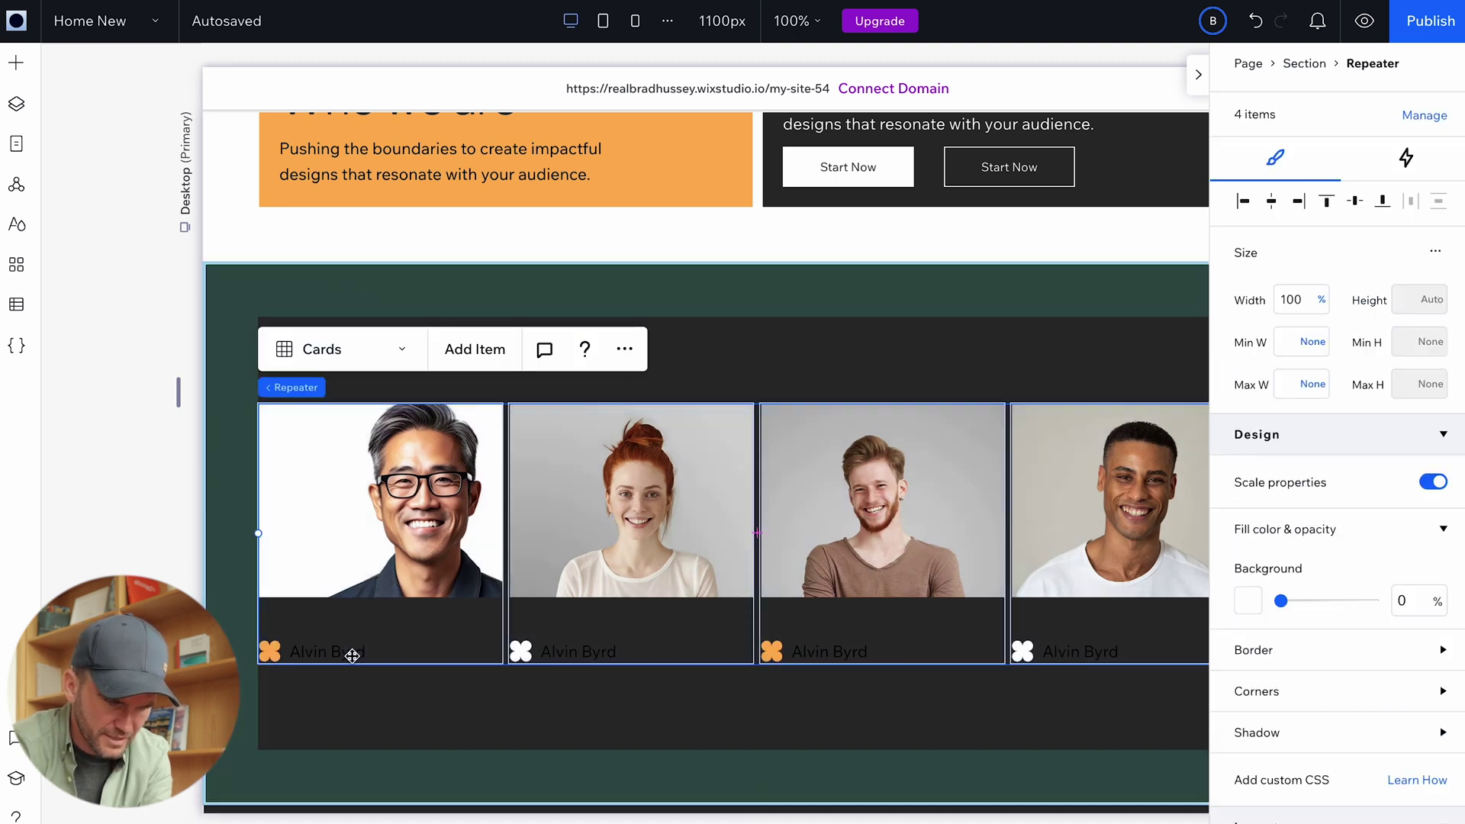
left_click(352, 655)
left_click(352, 654)
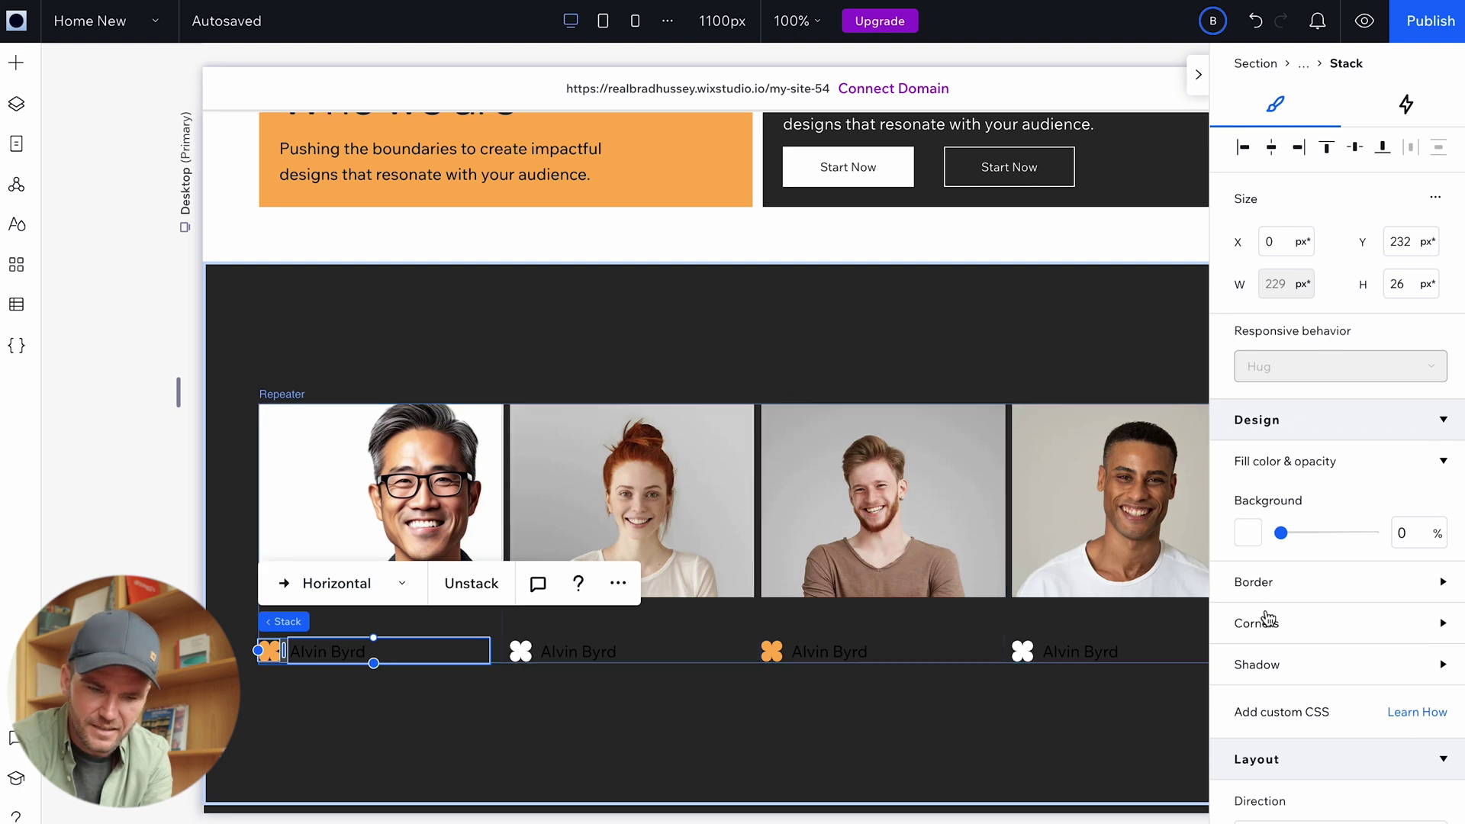
scroll(1288, 595, "down", 9)
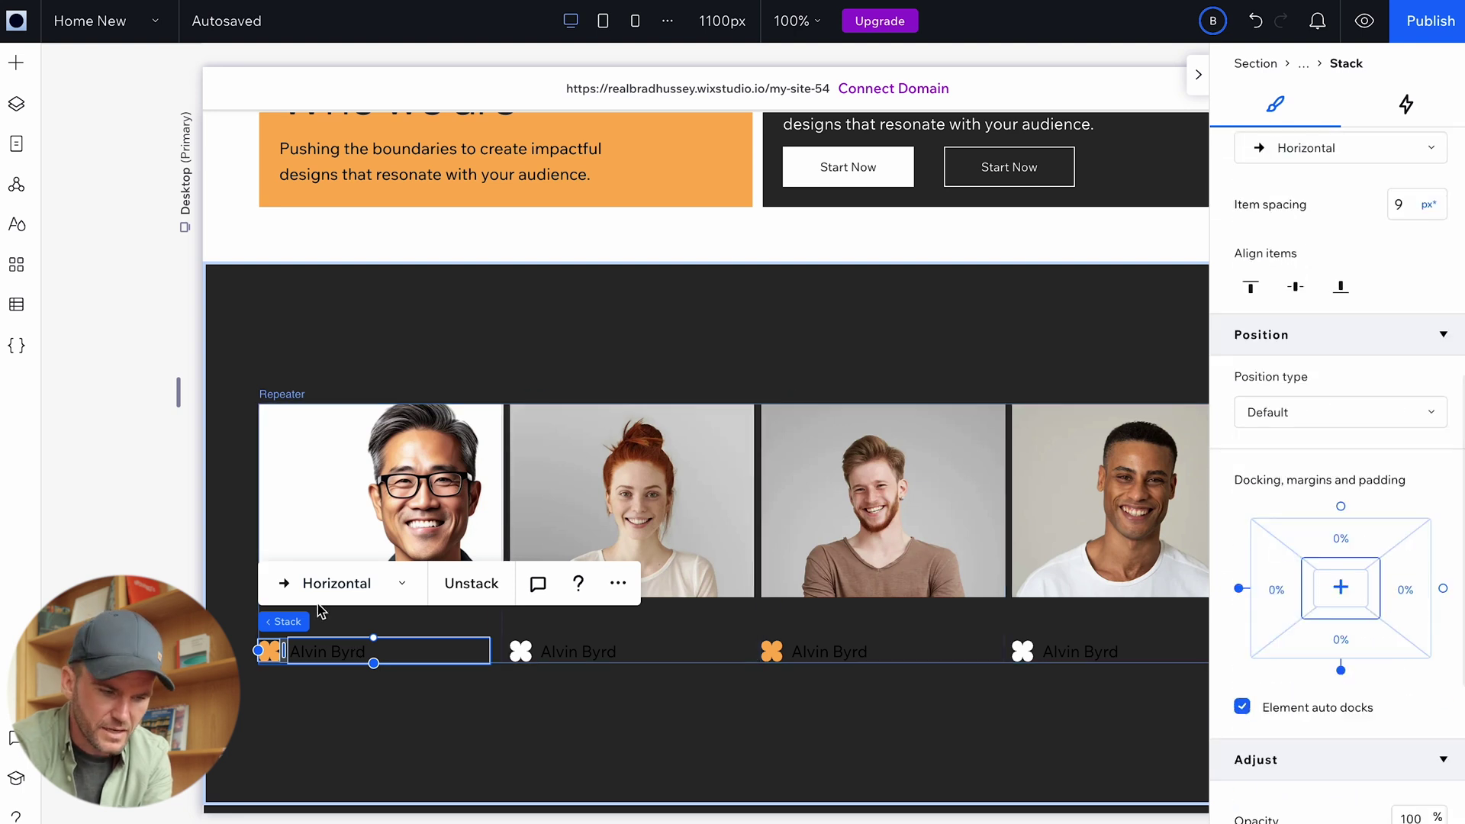
left_click(355, 651)
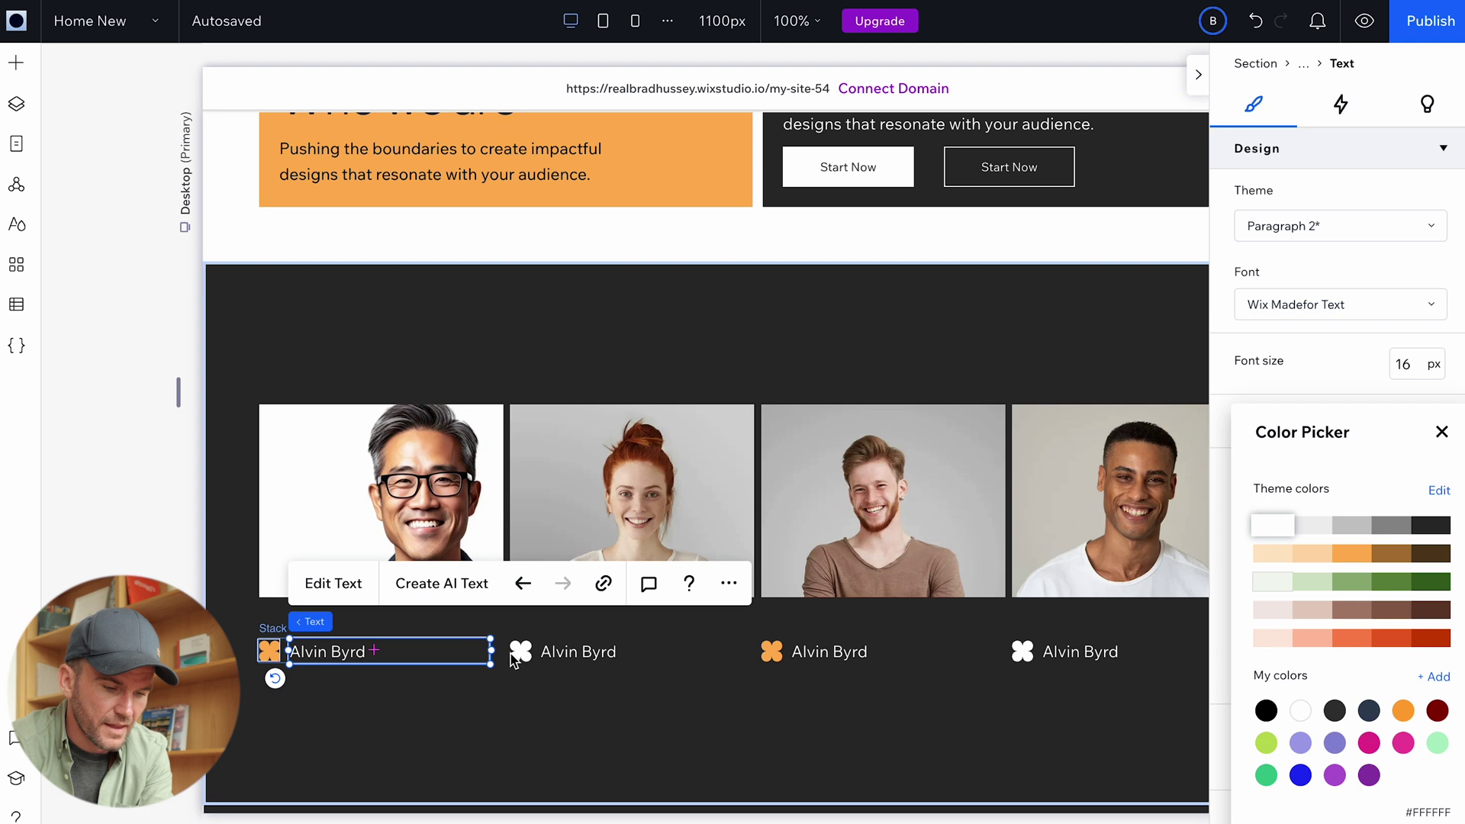
Set the team repeater's horizontal gap to 30 px and enable its AB design pattern.
left_click(645, 530)
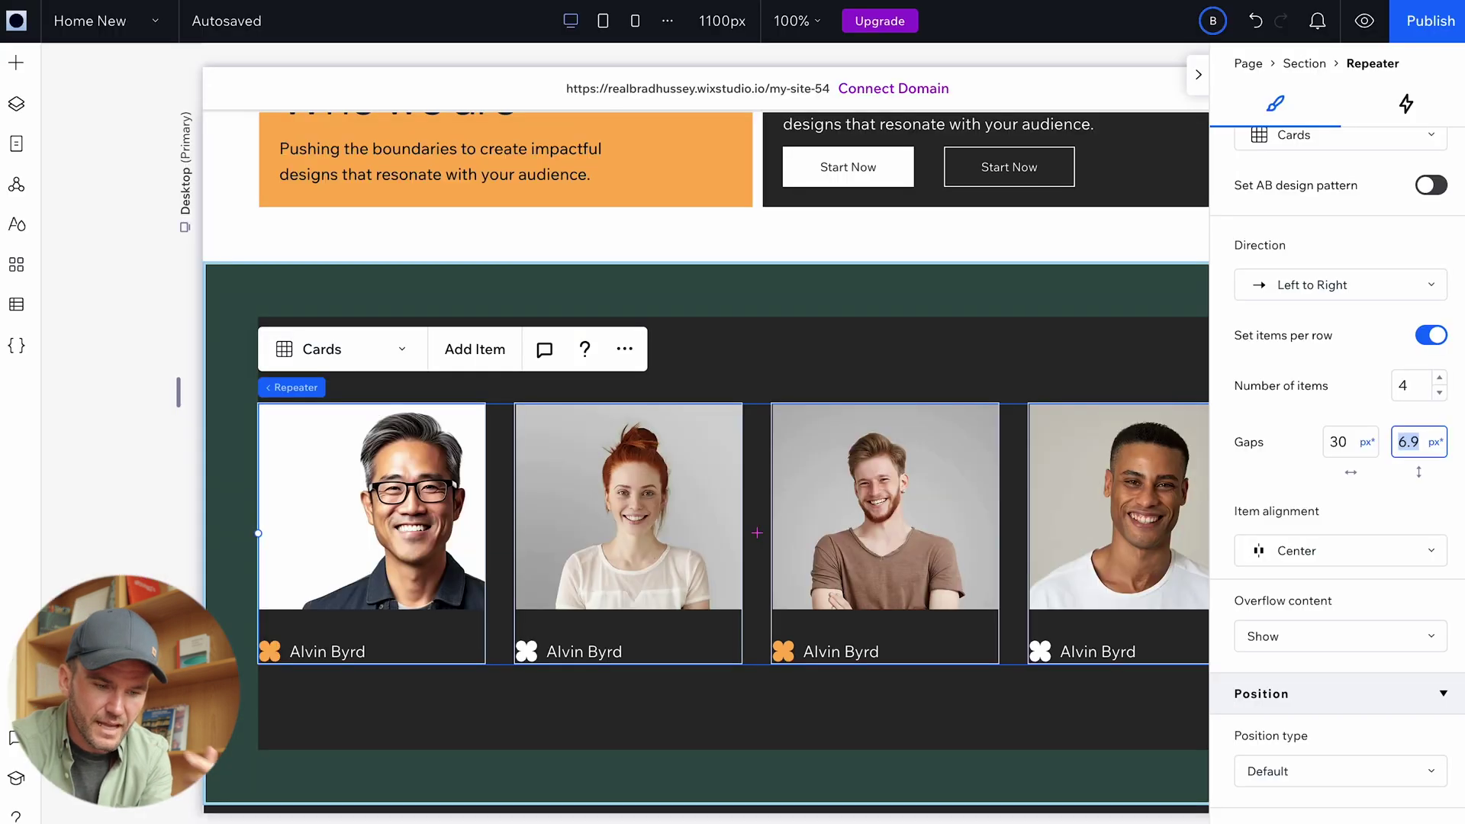
left_click(678, 449)
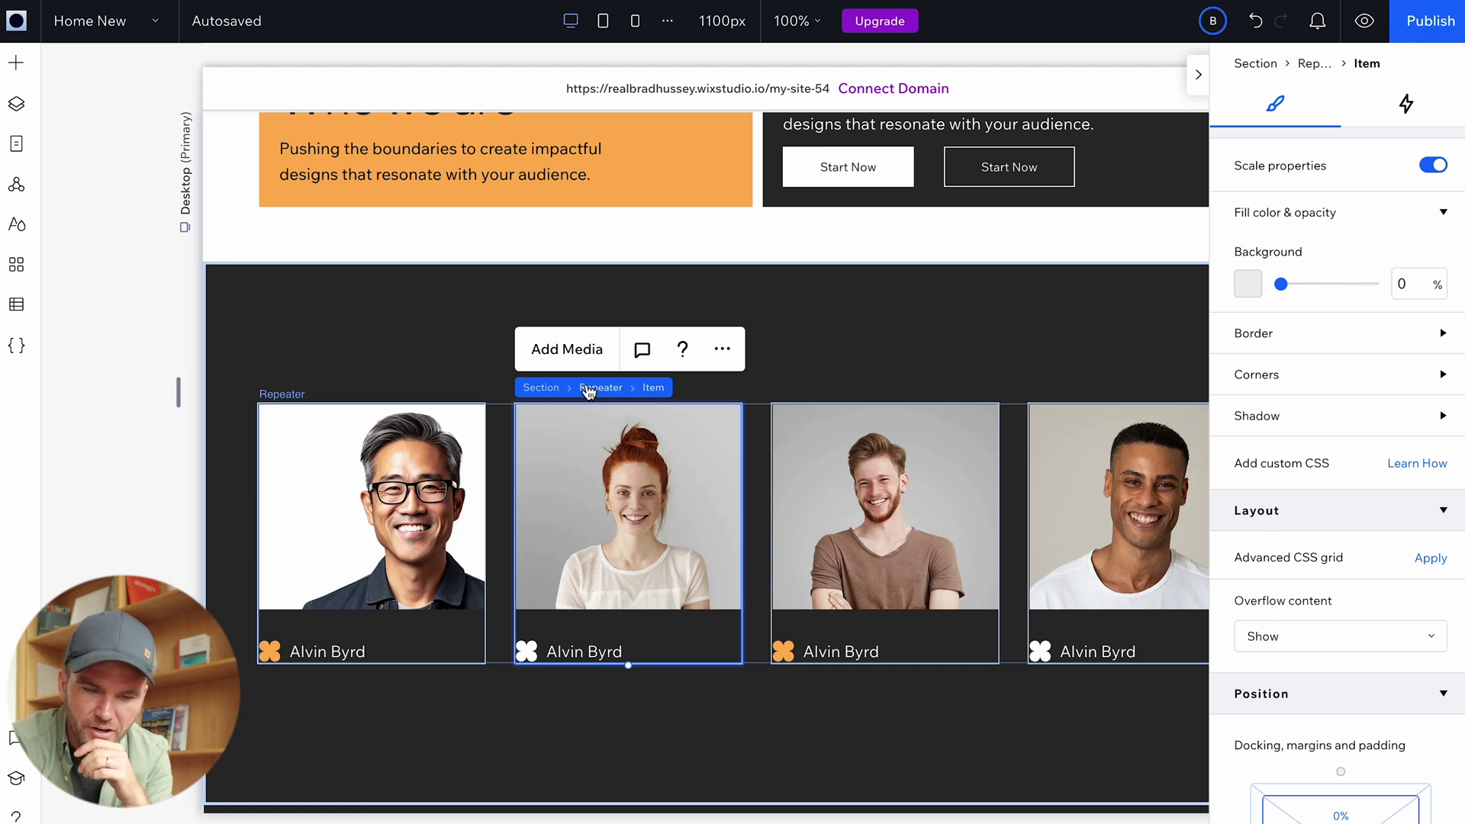
left_click(588, 386)
scroll(1306, 389, "up", 3)
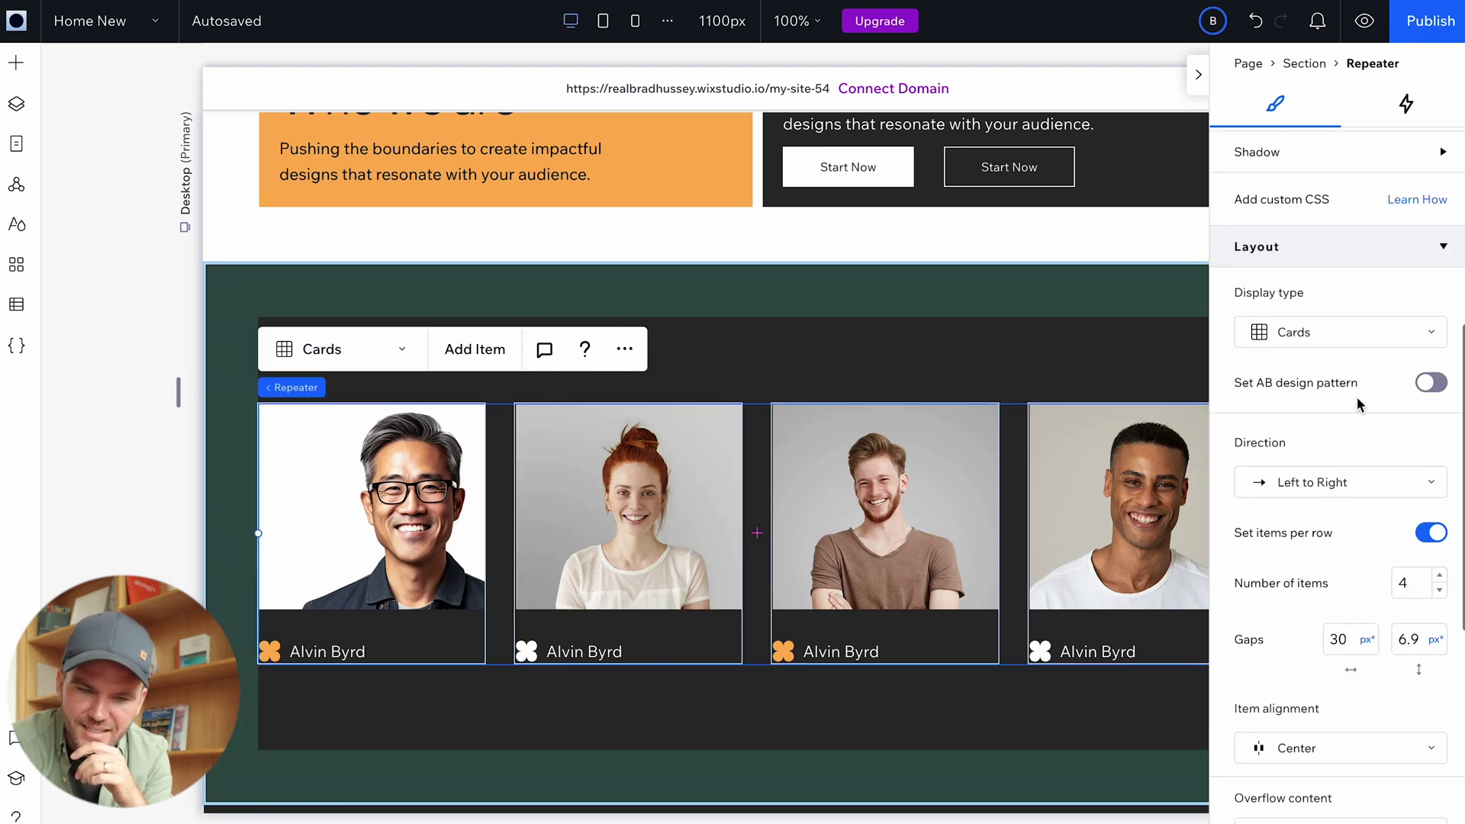
left_click(1426, 386)
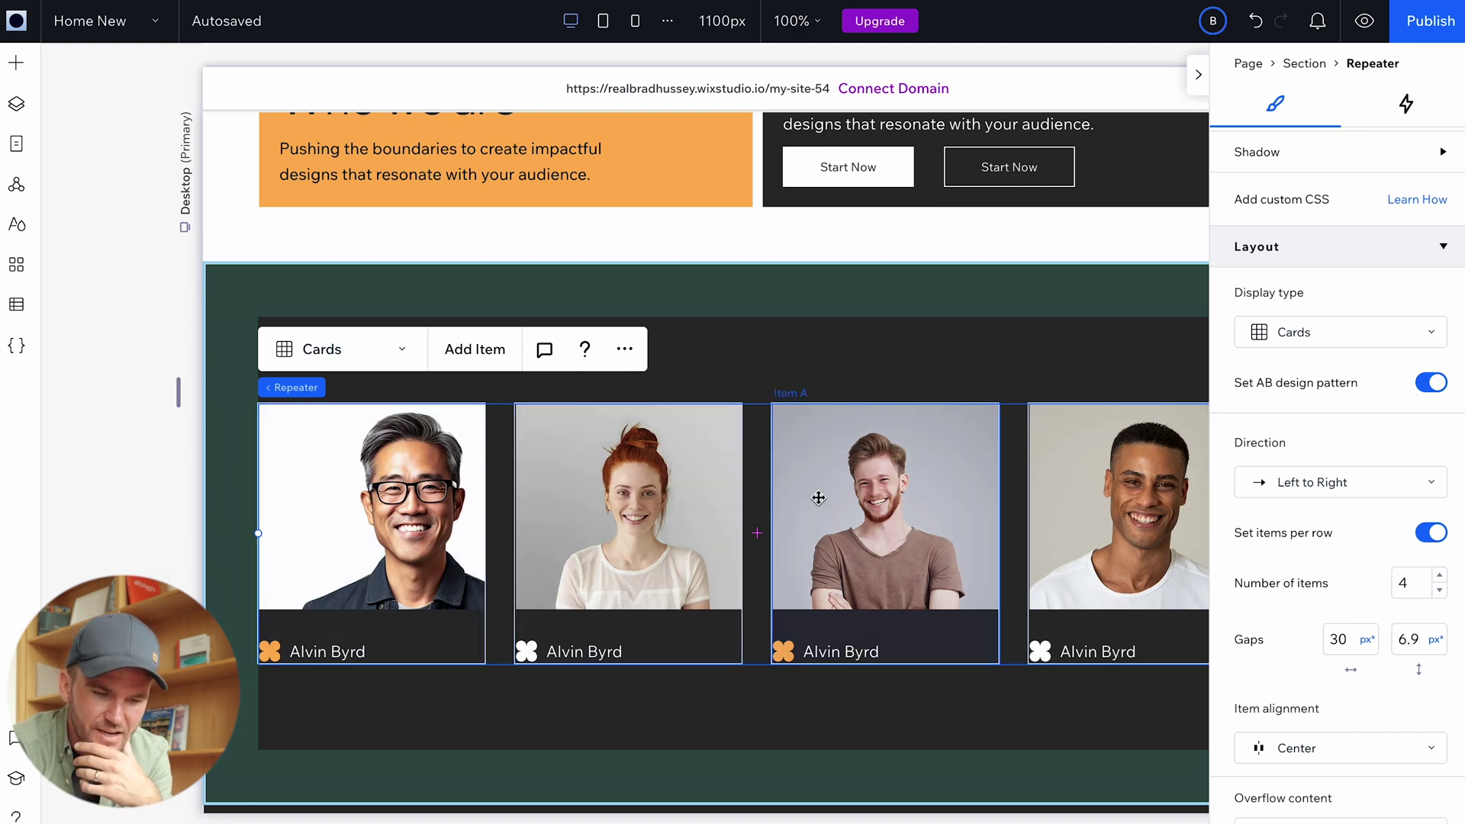
Round all four corners of the second card's image to an 80 px radius.
left_click(602, 476)
scroll(1373, 486, "down", 2)
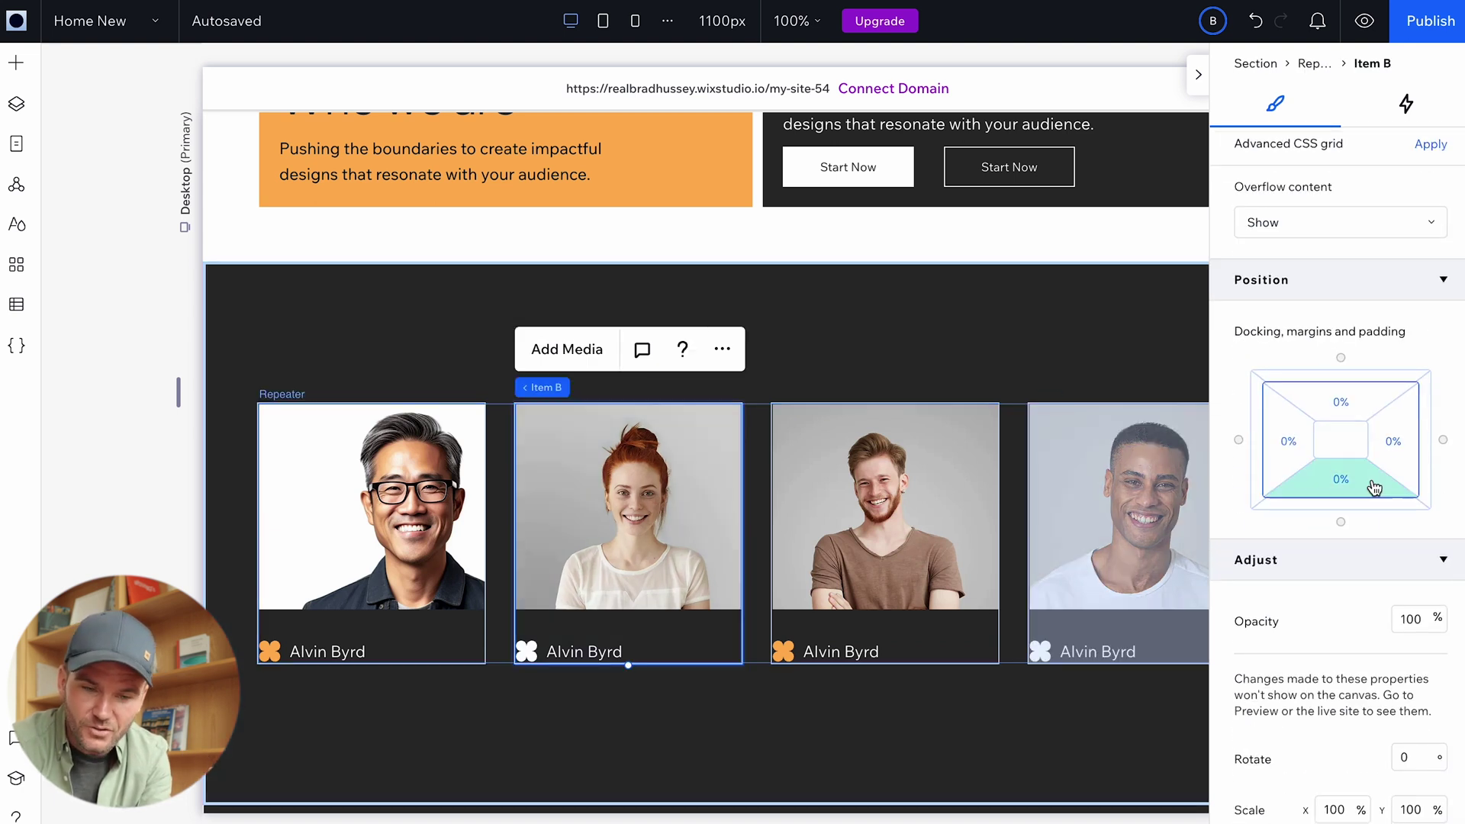
scroll(1374, 487, "up", 2)
scroll(1373, 486, "down", 4)
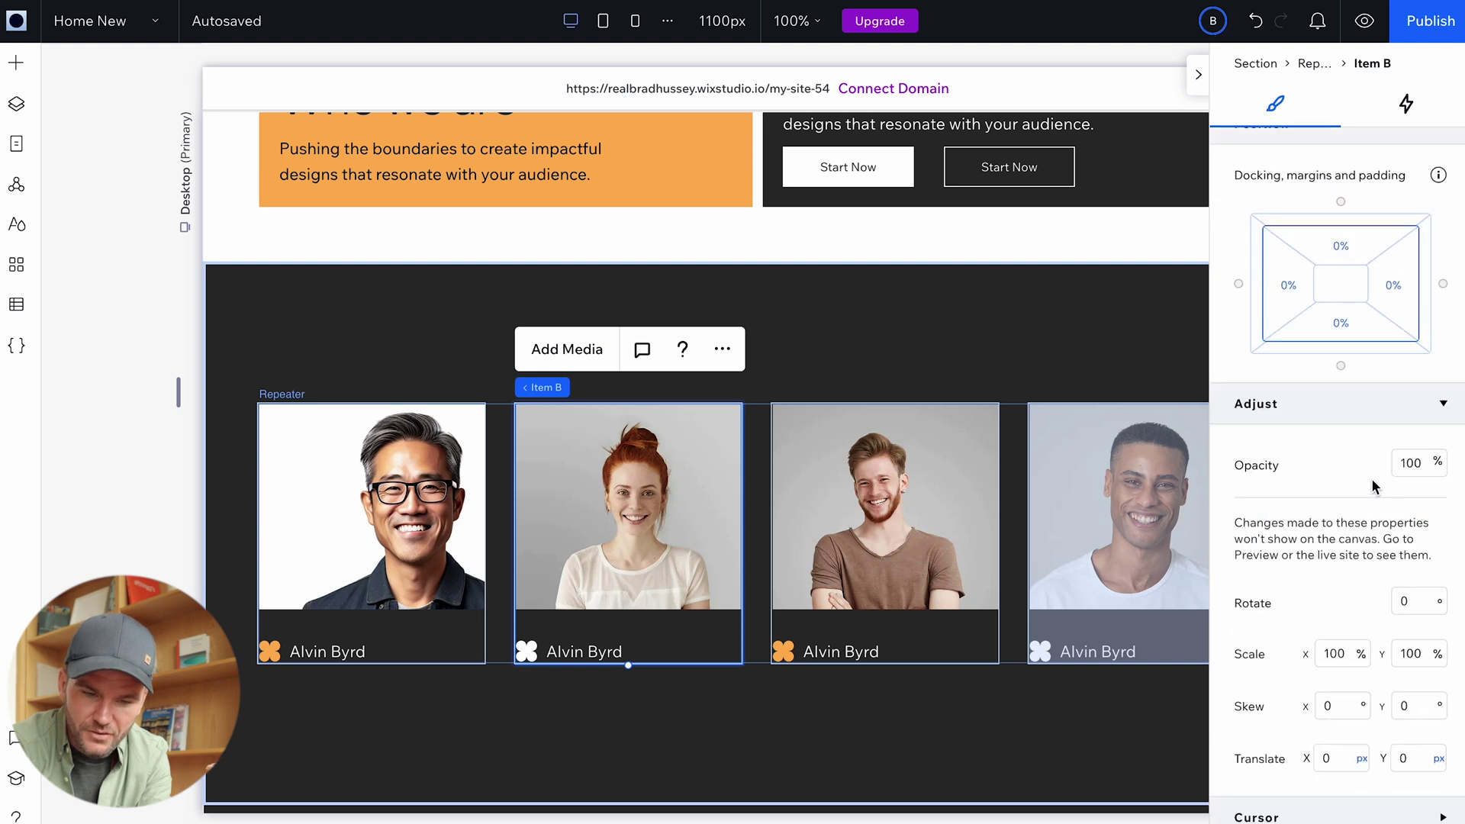
scroll(1374, 486, "up", 5)
left_click(661, 479)
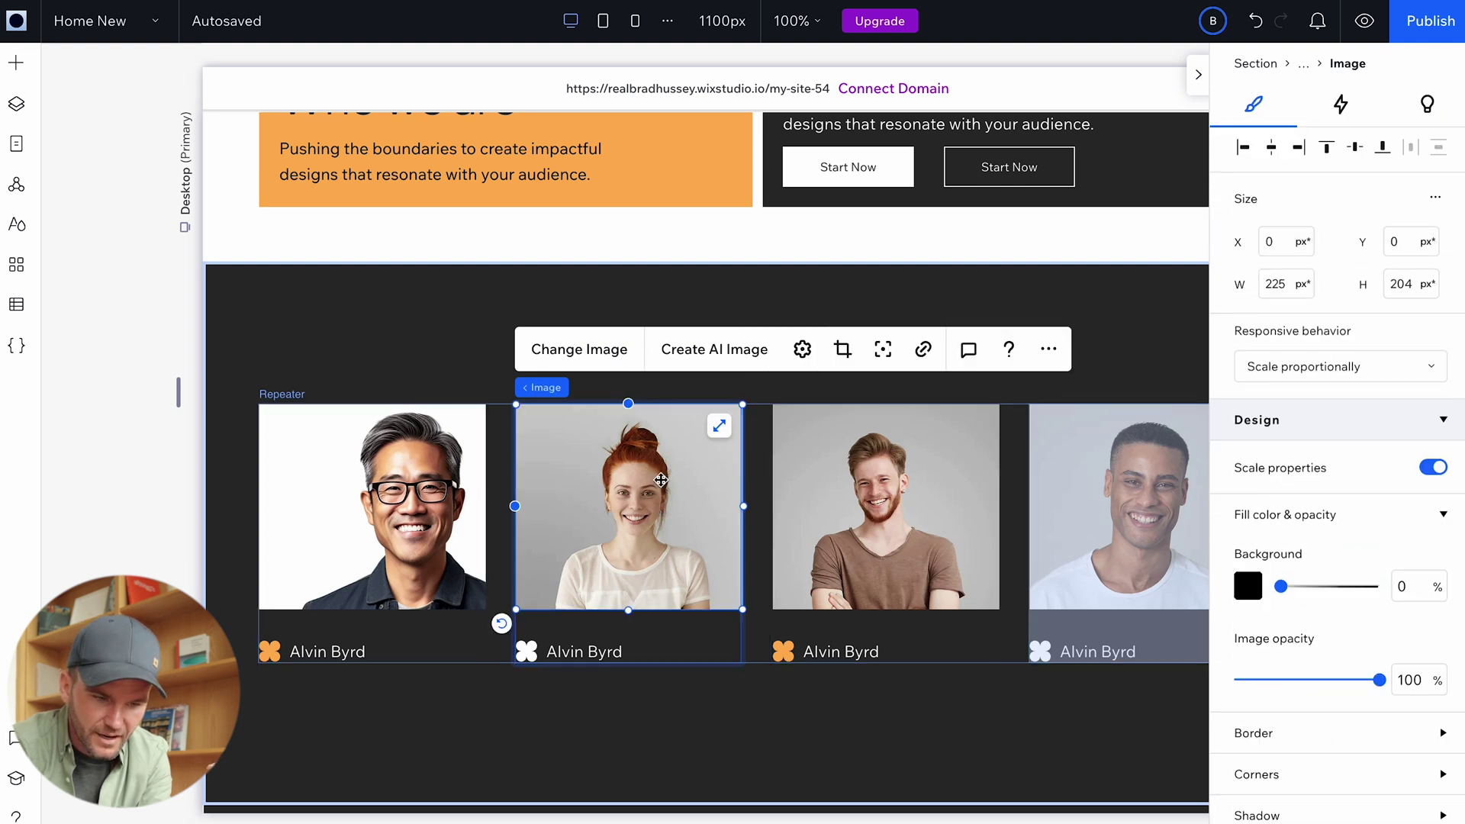
scroll(1313, 534, "down", 3)
left_click(1313, 511)
left_click(1255, 576)
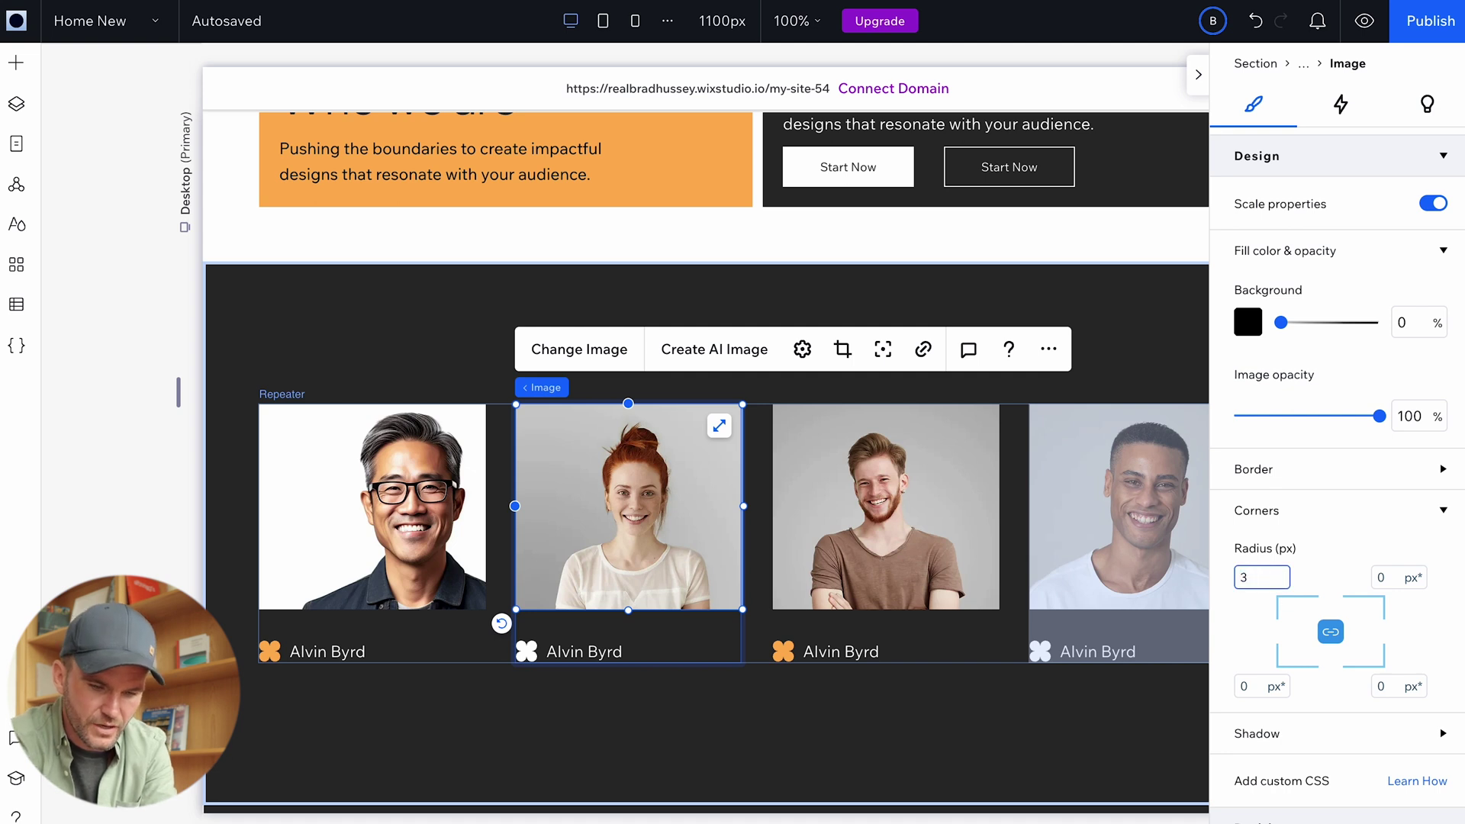
type("30")
key("Tab")
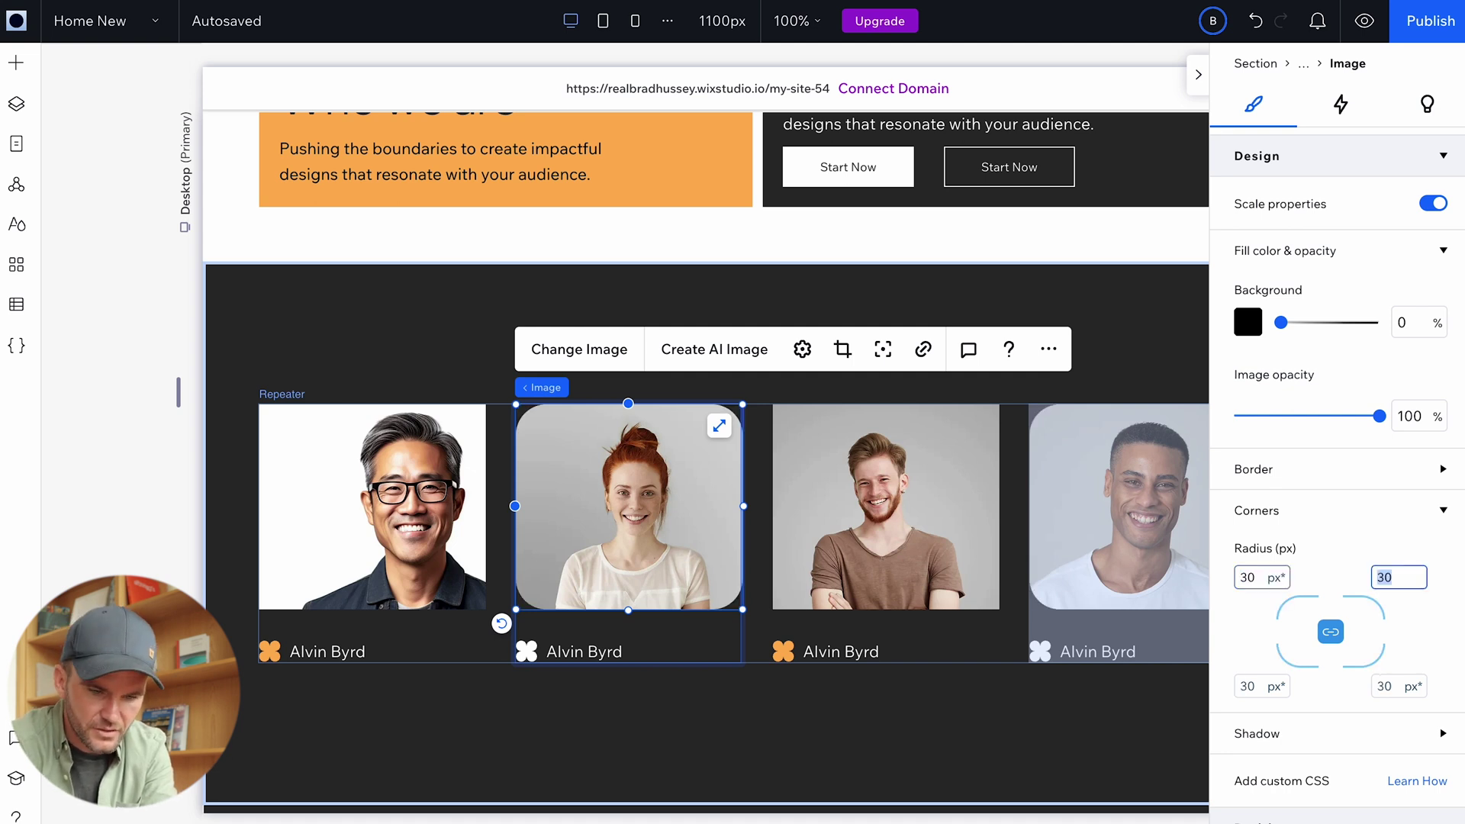
left_click(1259, 577)
type("80")
key("Tab")
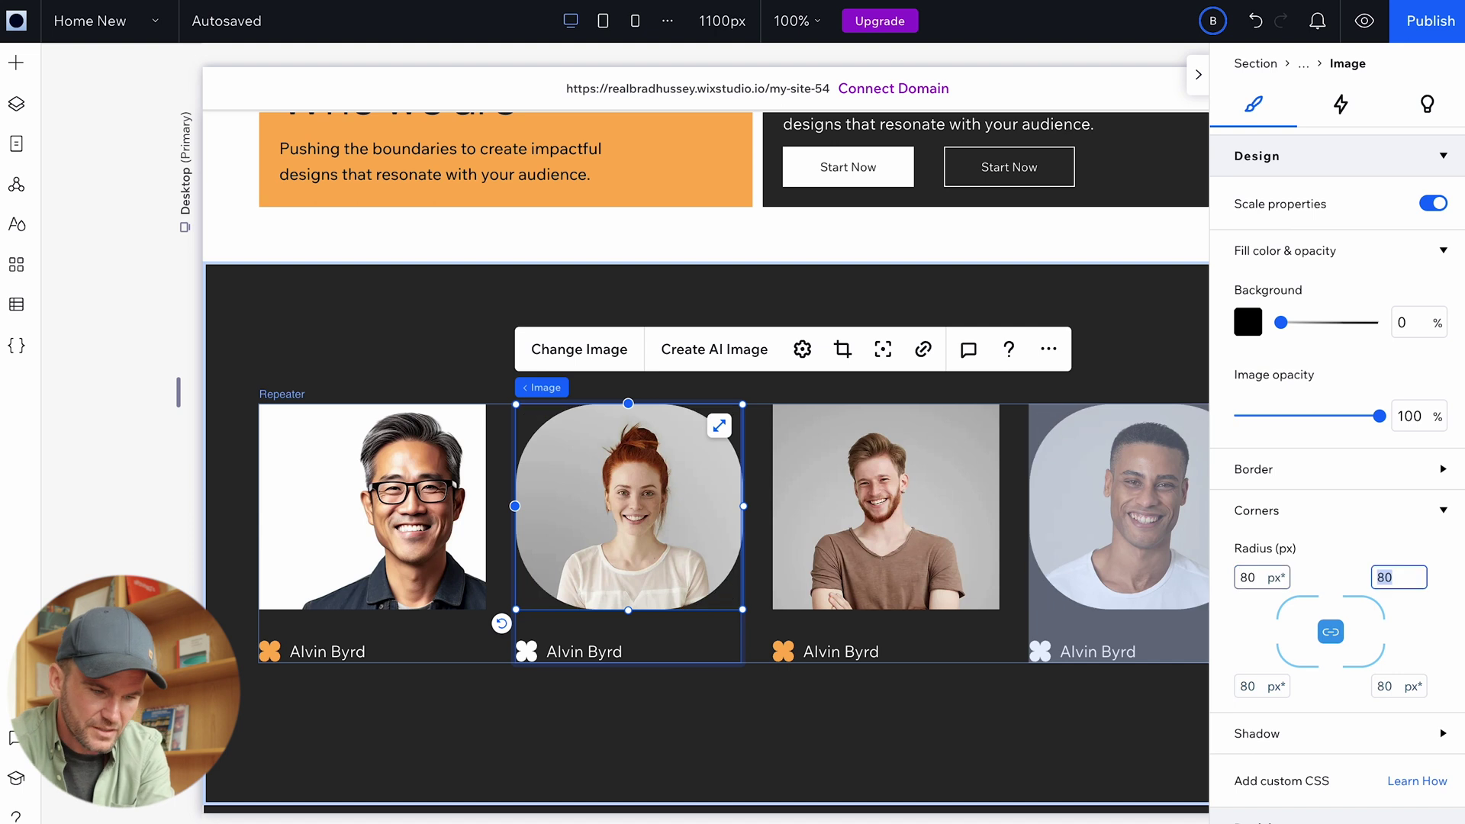
Enlarge the card images to 232 px high so they reach down to the name row.
left_click(393, 605)
key("ctrl+z")
key("ctrl+z")
key("ctrl+z")
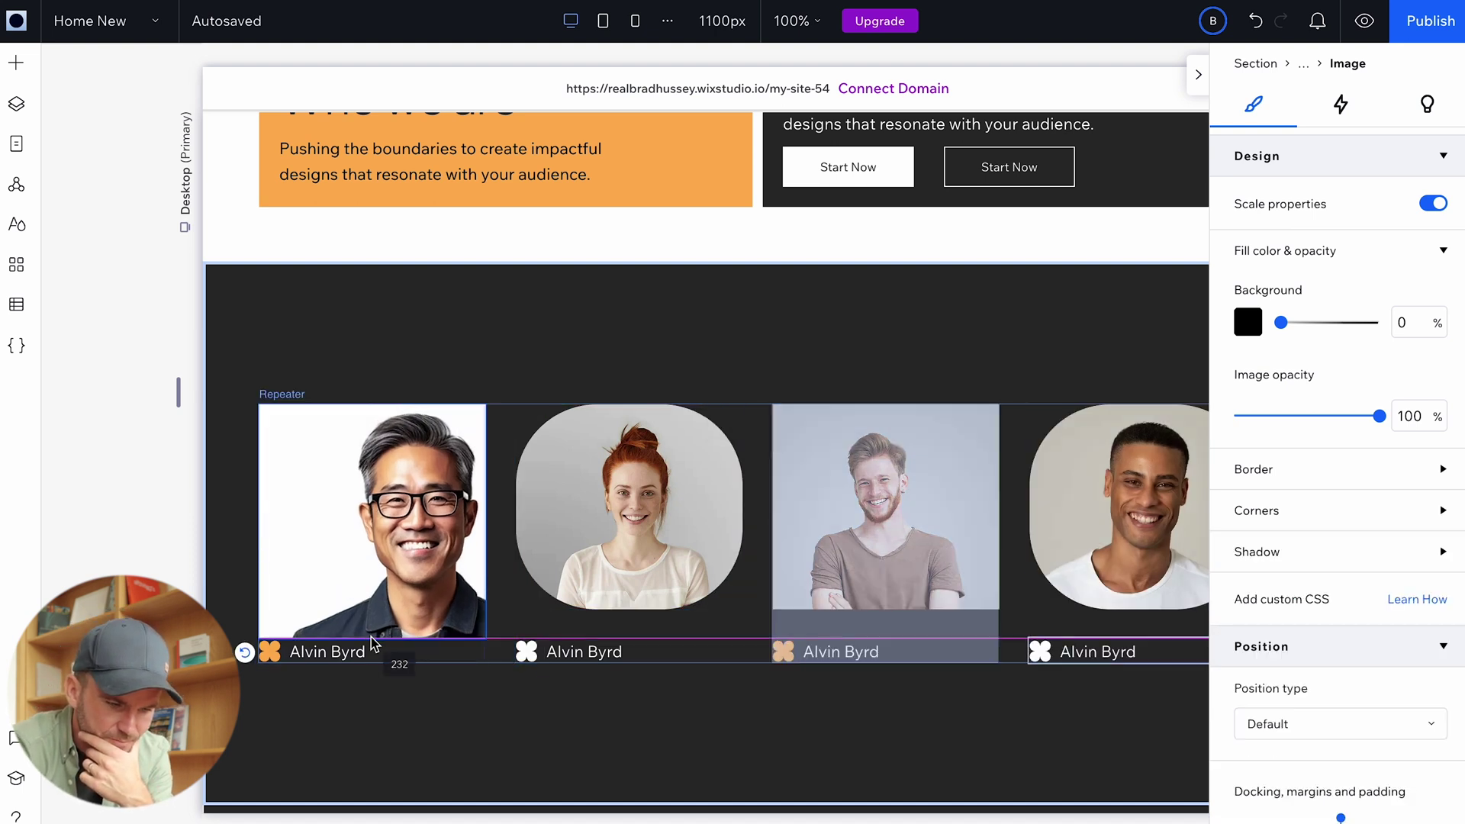
left_click(368, 515)
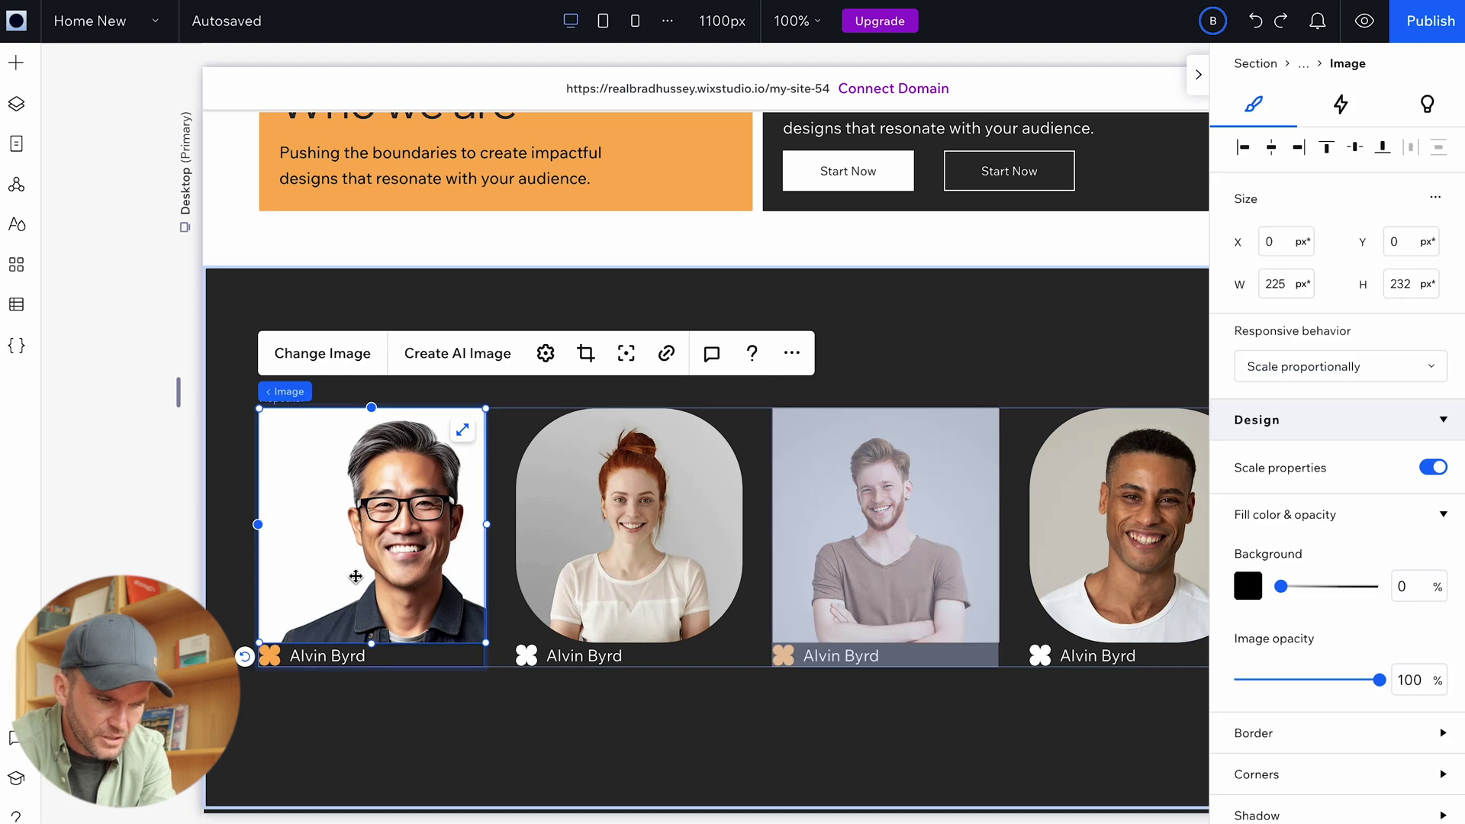
Combine the first card's image and its shape-and-name row into one vertical stack.
left_click(349, 708)
left_click(348, 656)
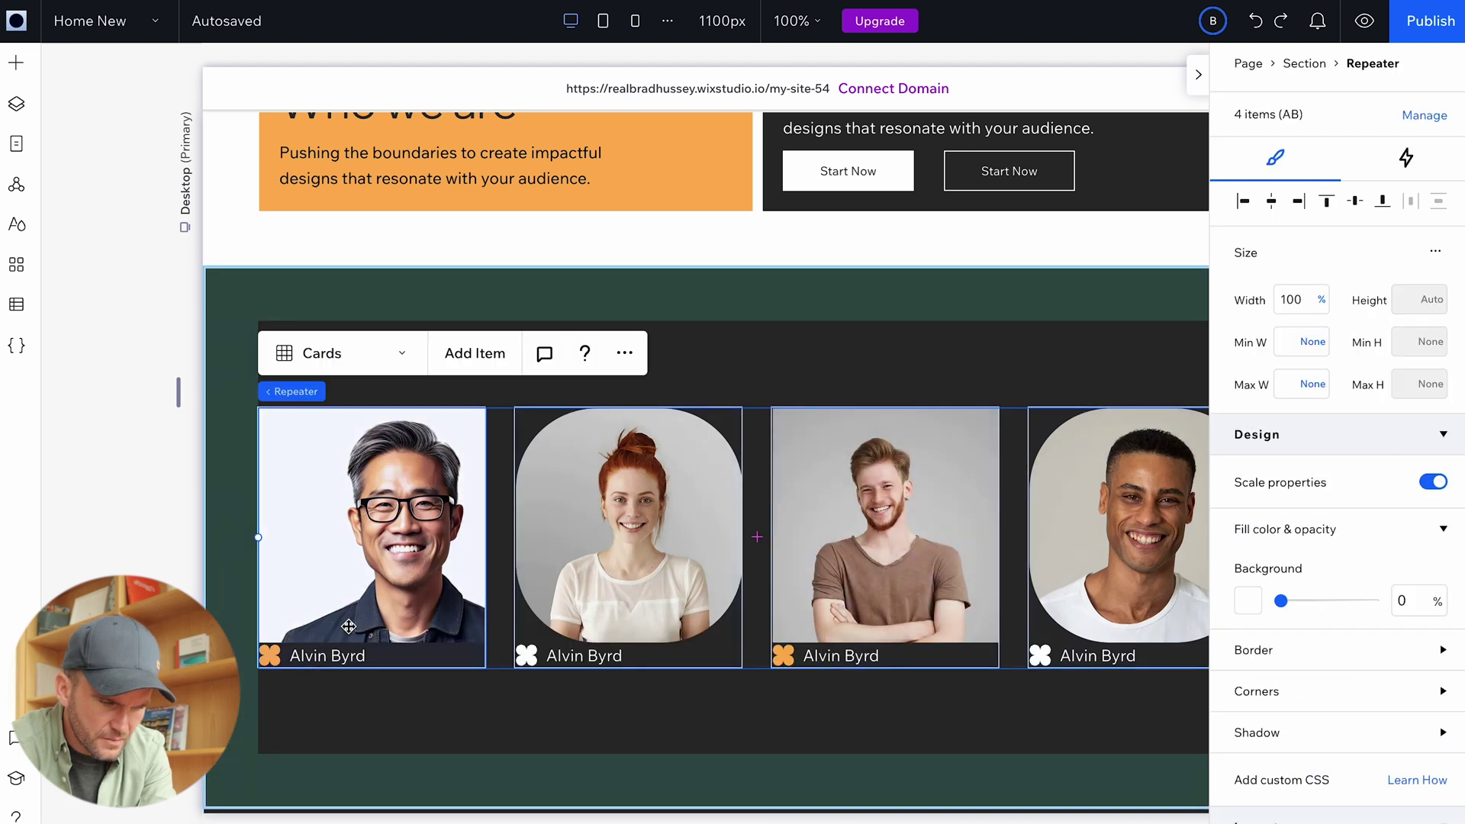
left_click(350, 654)
left_click(338, 642)
left_click(328, 657, "shift")
left_click(300, 353)
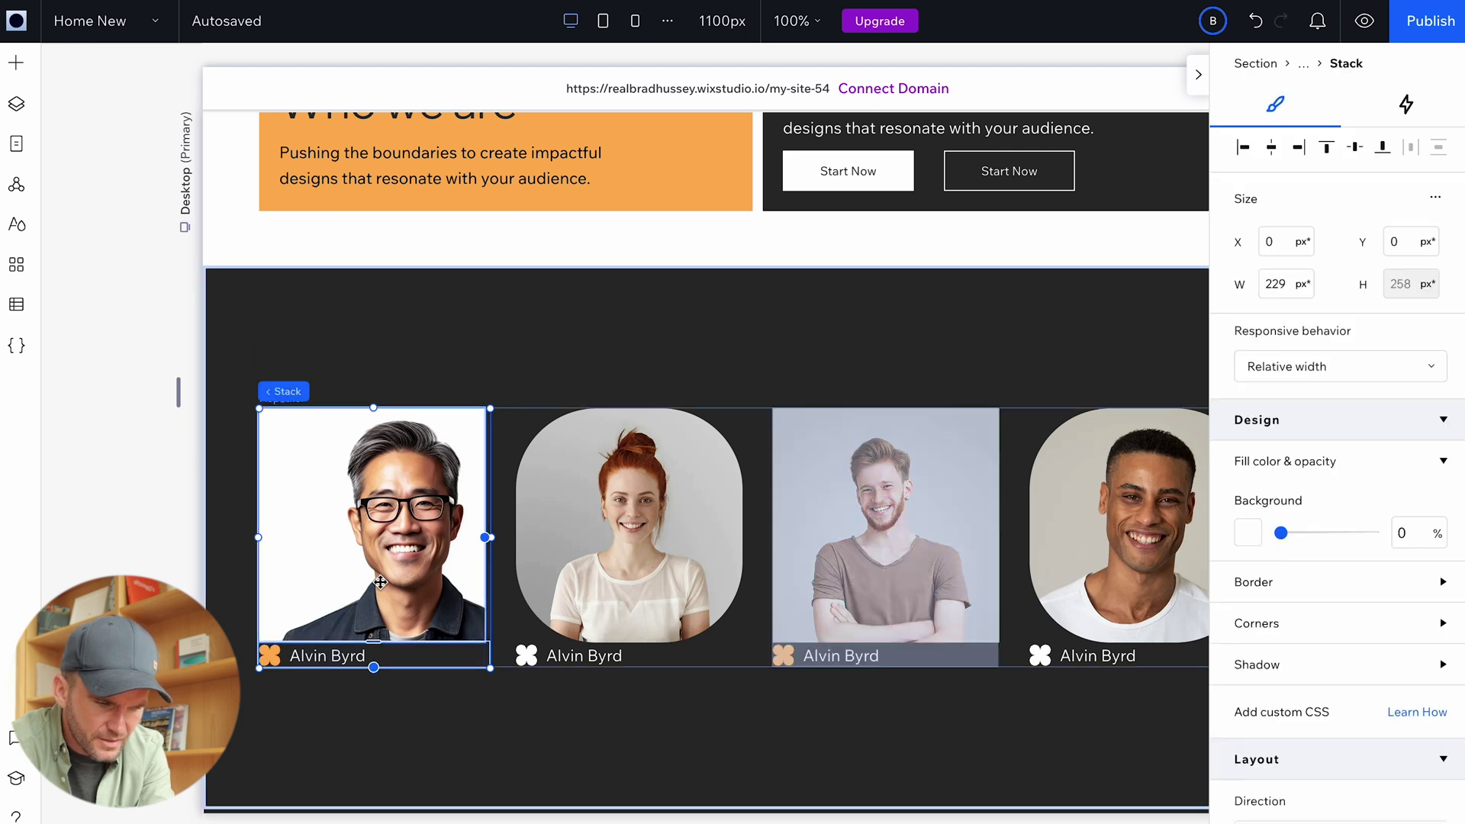
Set the vertical stack's item spacing to 30 px.
scroll(1362, 624, "down", 2)
scroll(1362, 625, "down", 4)
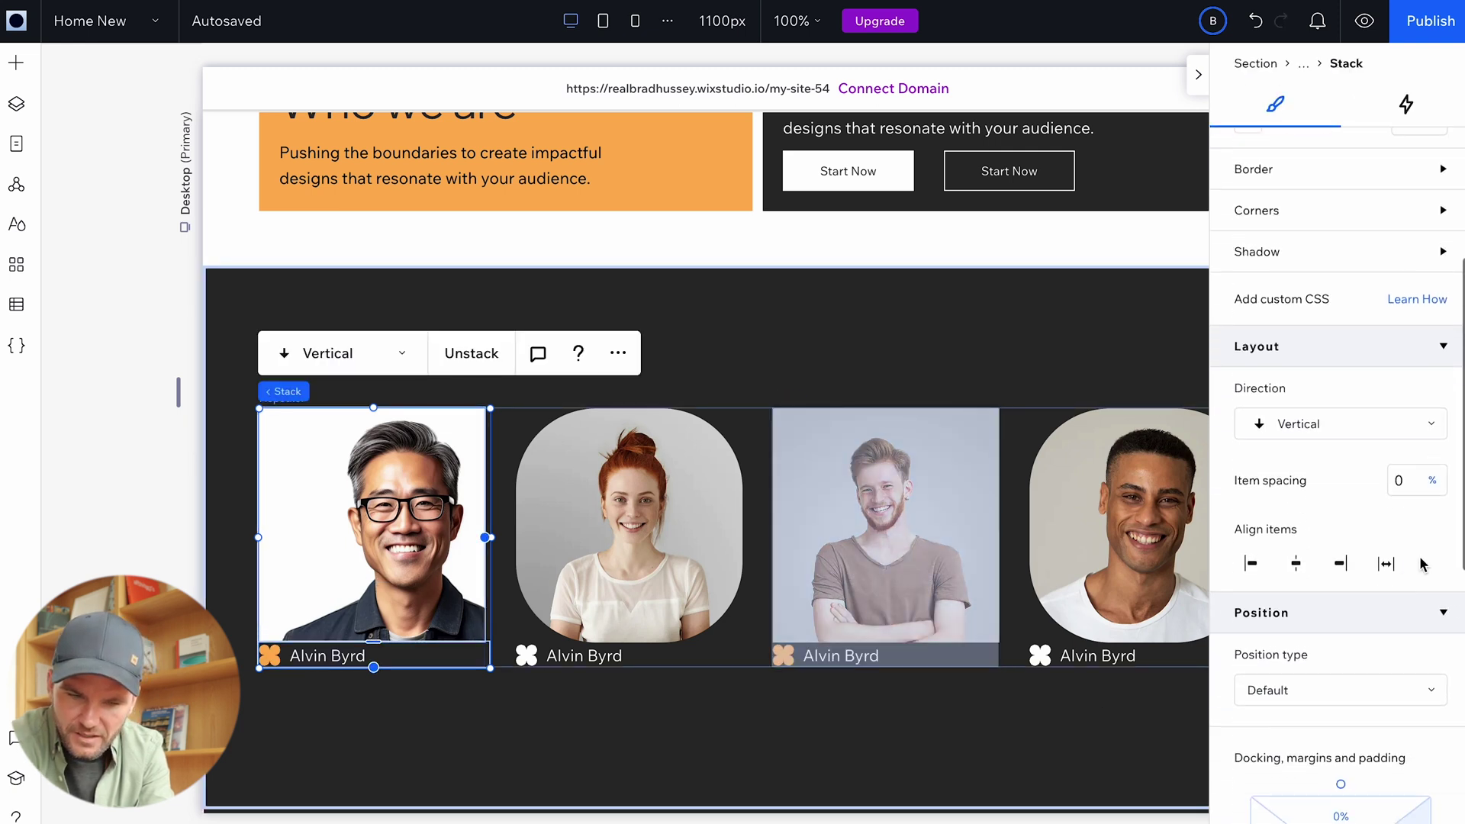
left_click(1398, 470)
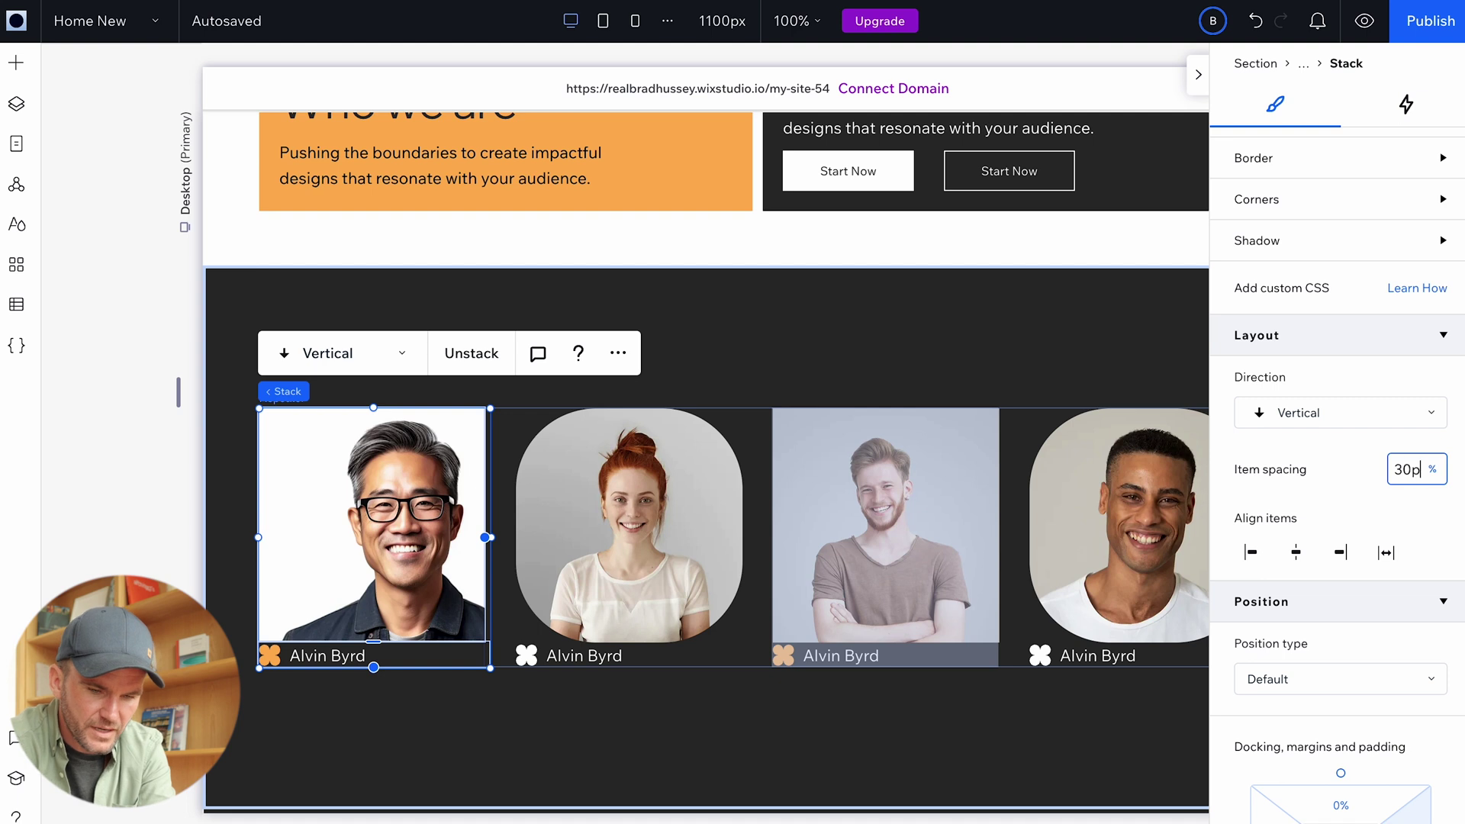
type("30px")
key("Return")
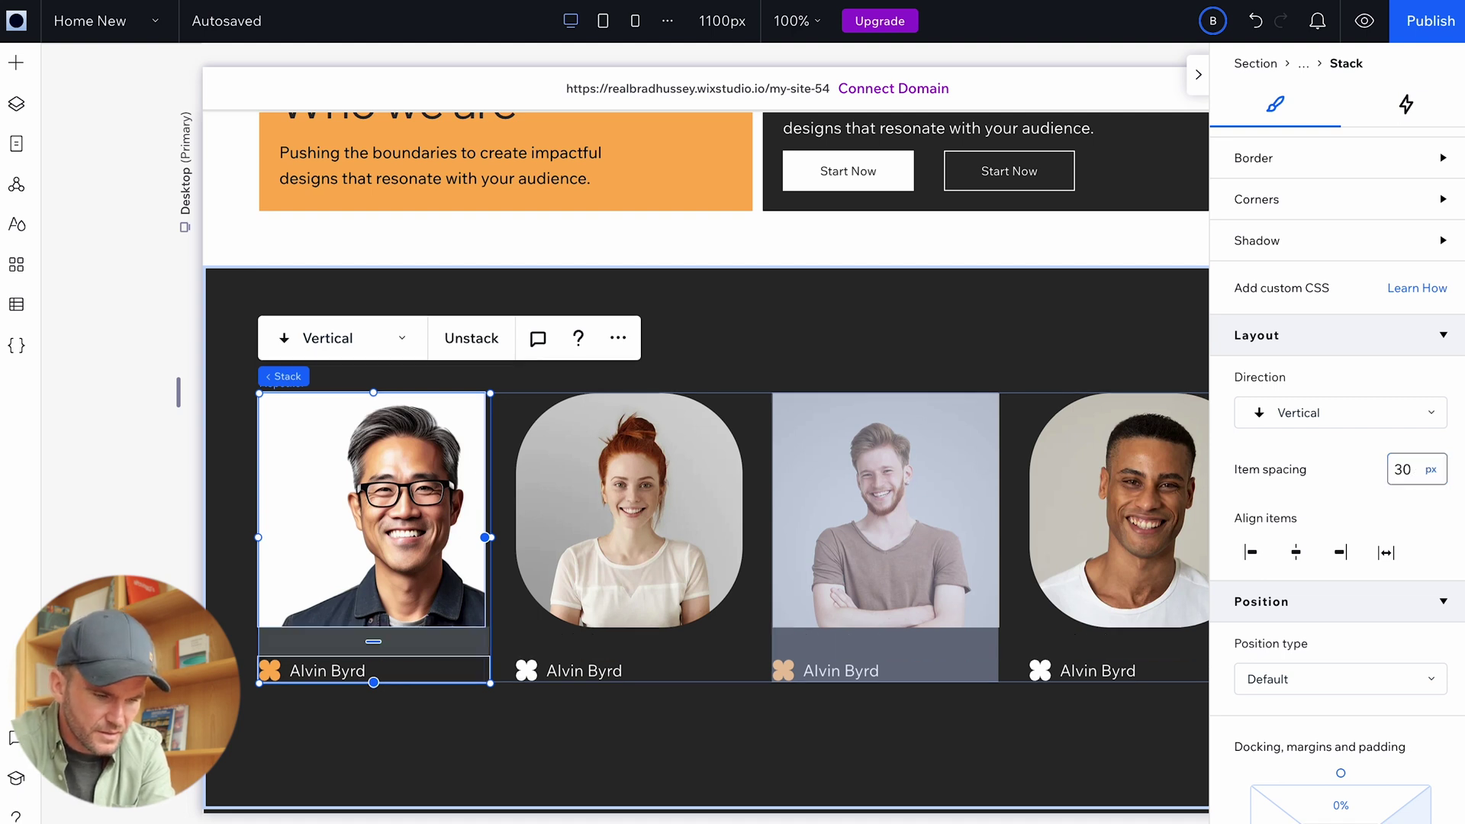
Enable advanced sizing on the first card's image and widen it to fill its stack.
left_click(468, 517)
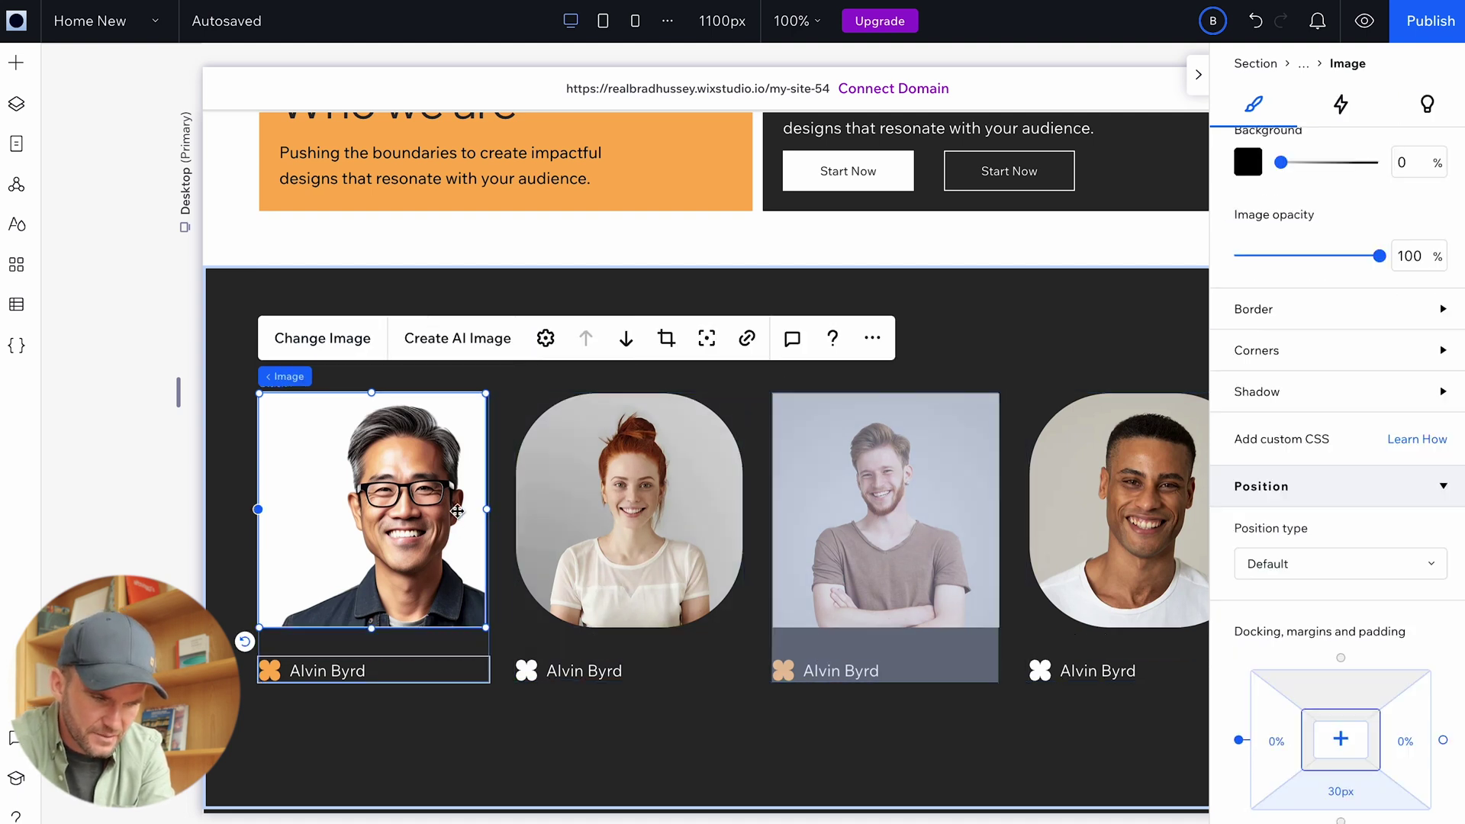
scroll(1299, 288, "up", 5)
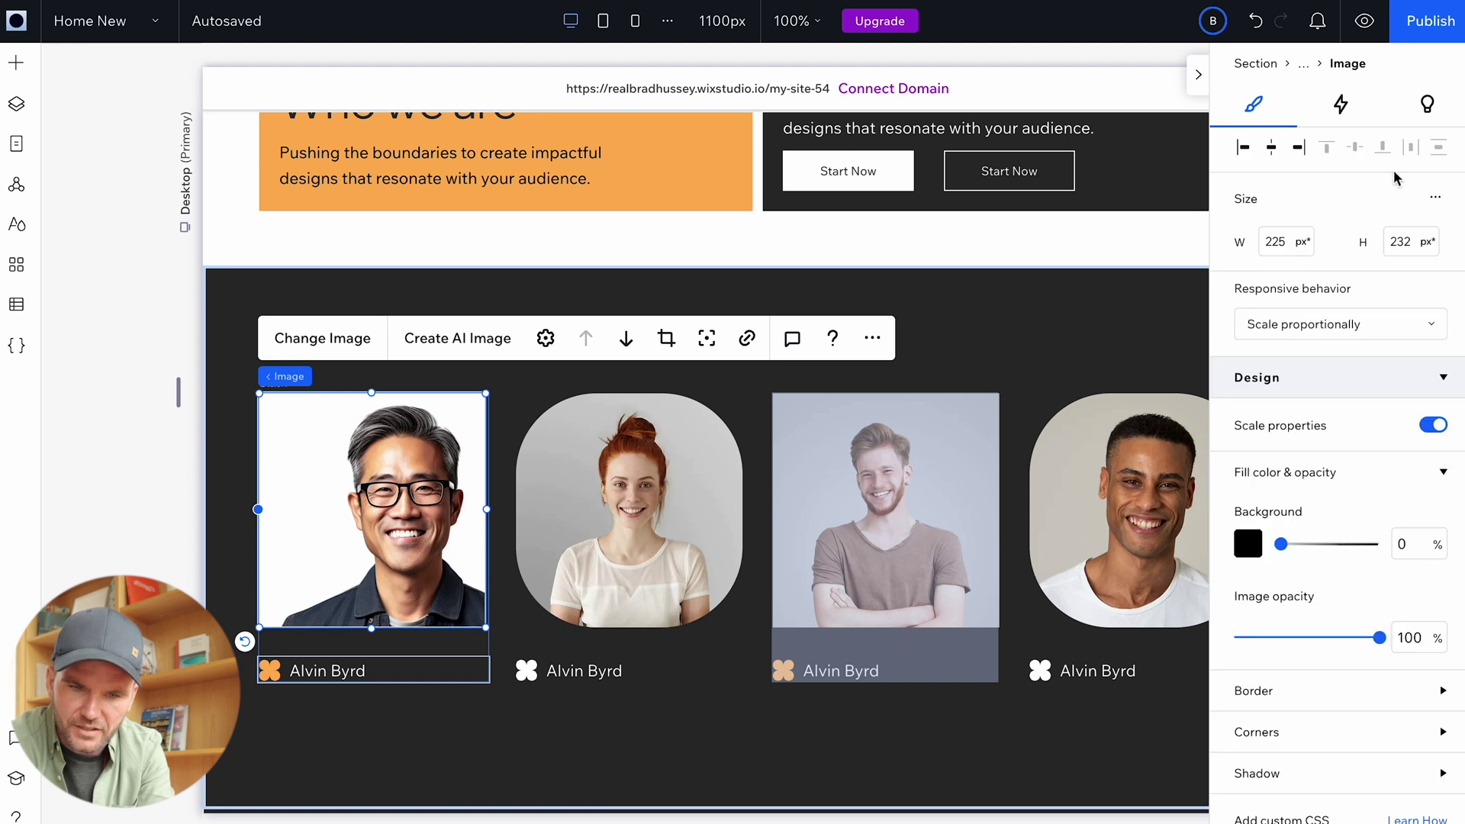
left_click(1440, 203)
left_click(1385, 212)
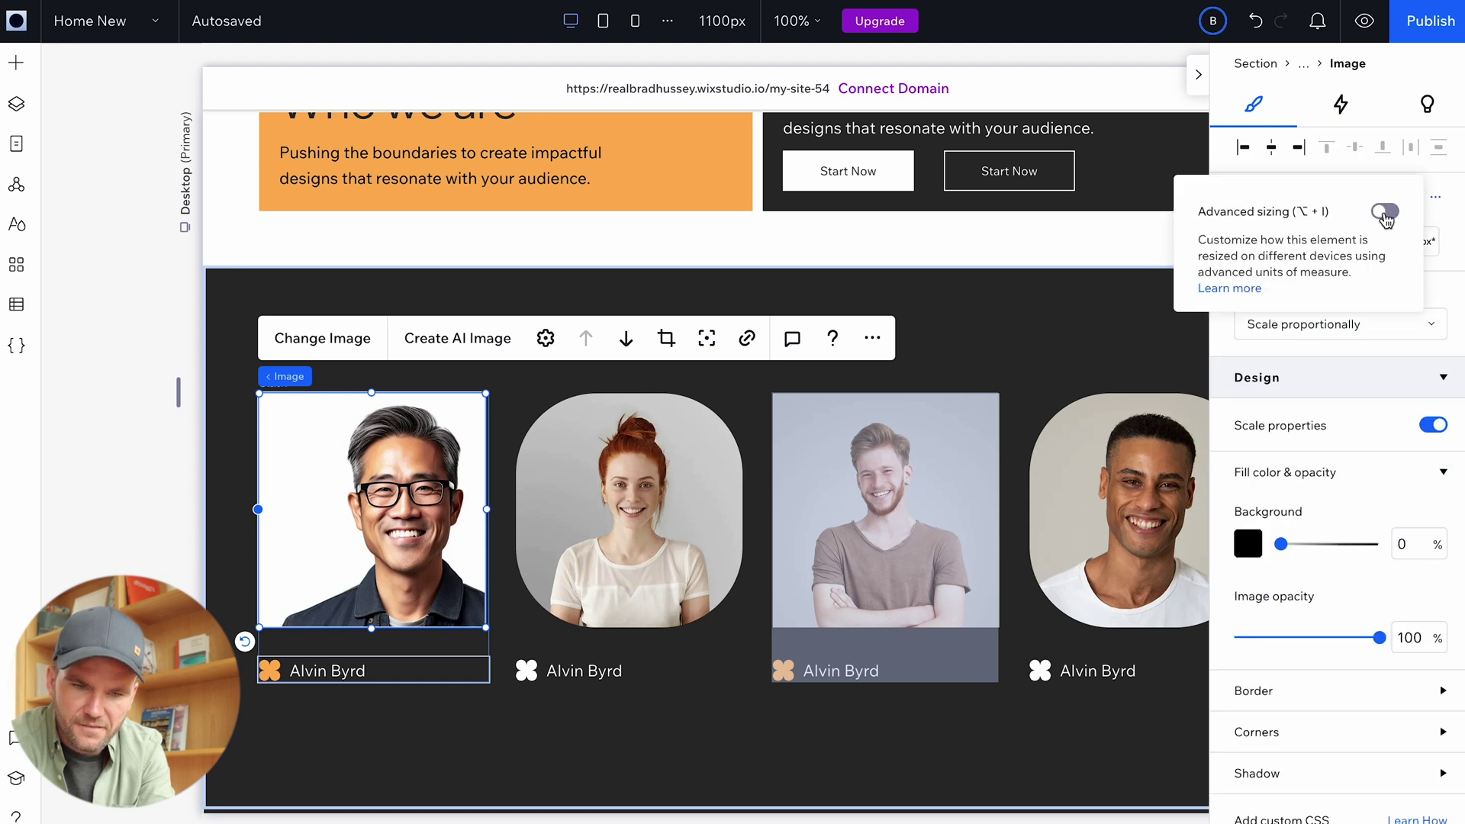
left_click(1288, 242)
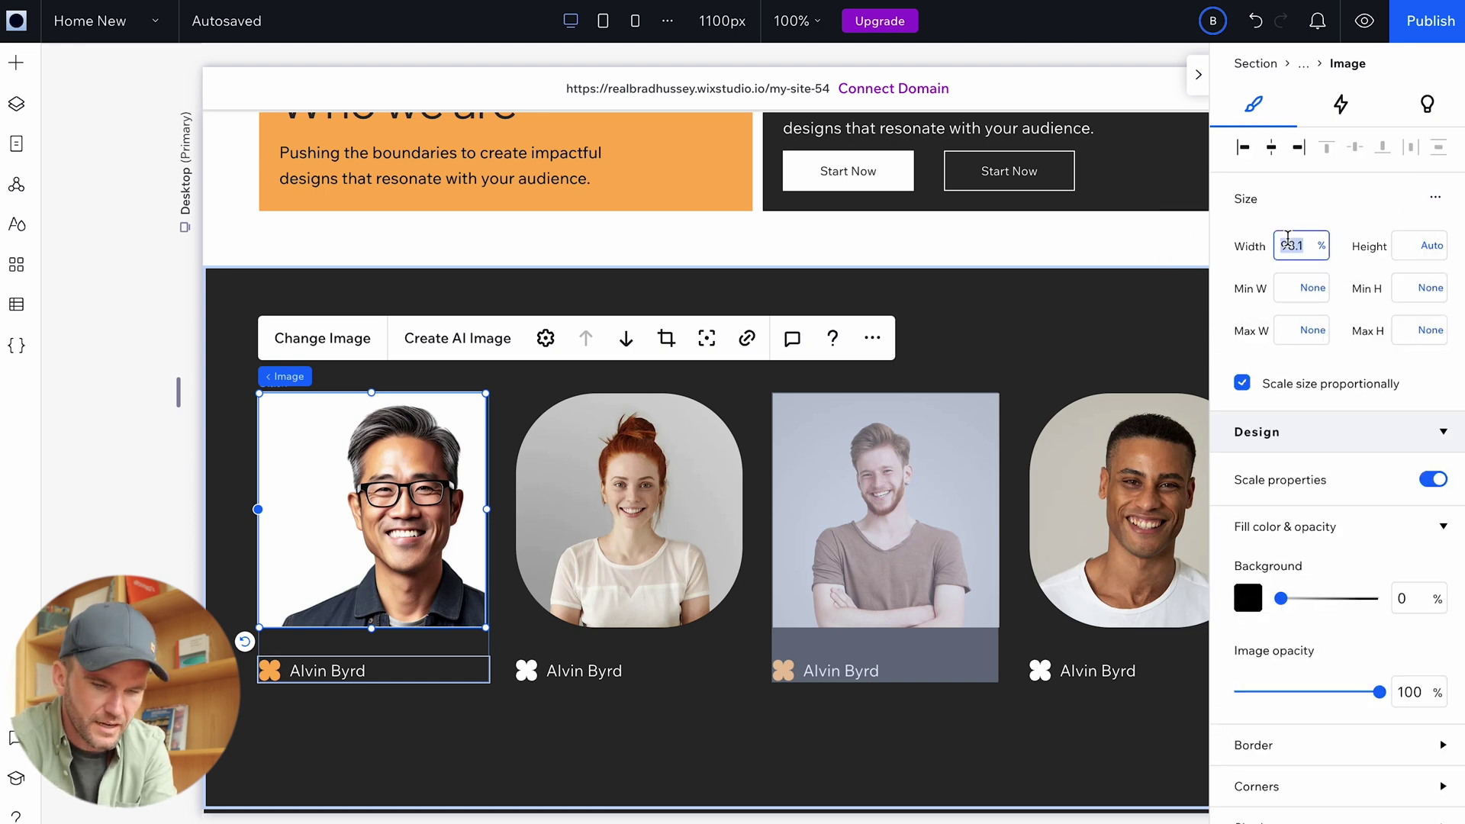
left_click(876, 754)
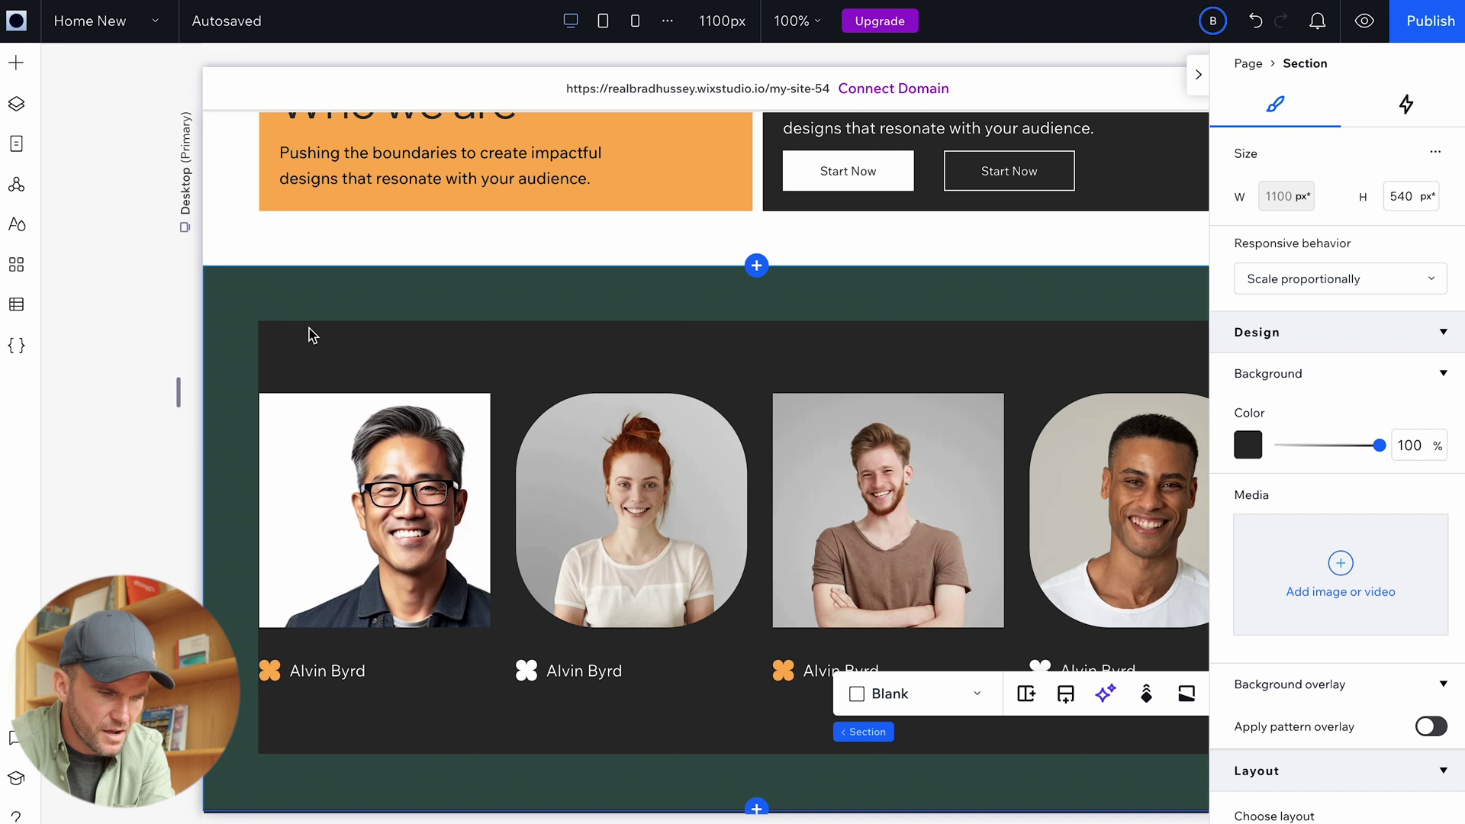
Add the title "About our team" above the cards and the paragraph "Meet the innovative designers that make up the ROCKERS family." beside it.
right_click(312, 336)
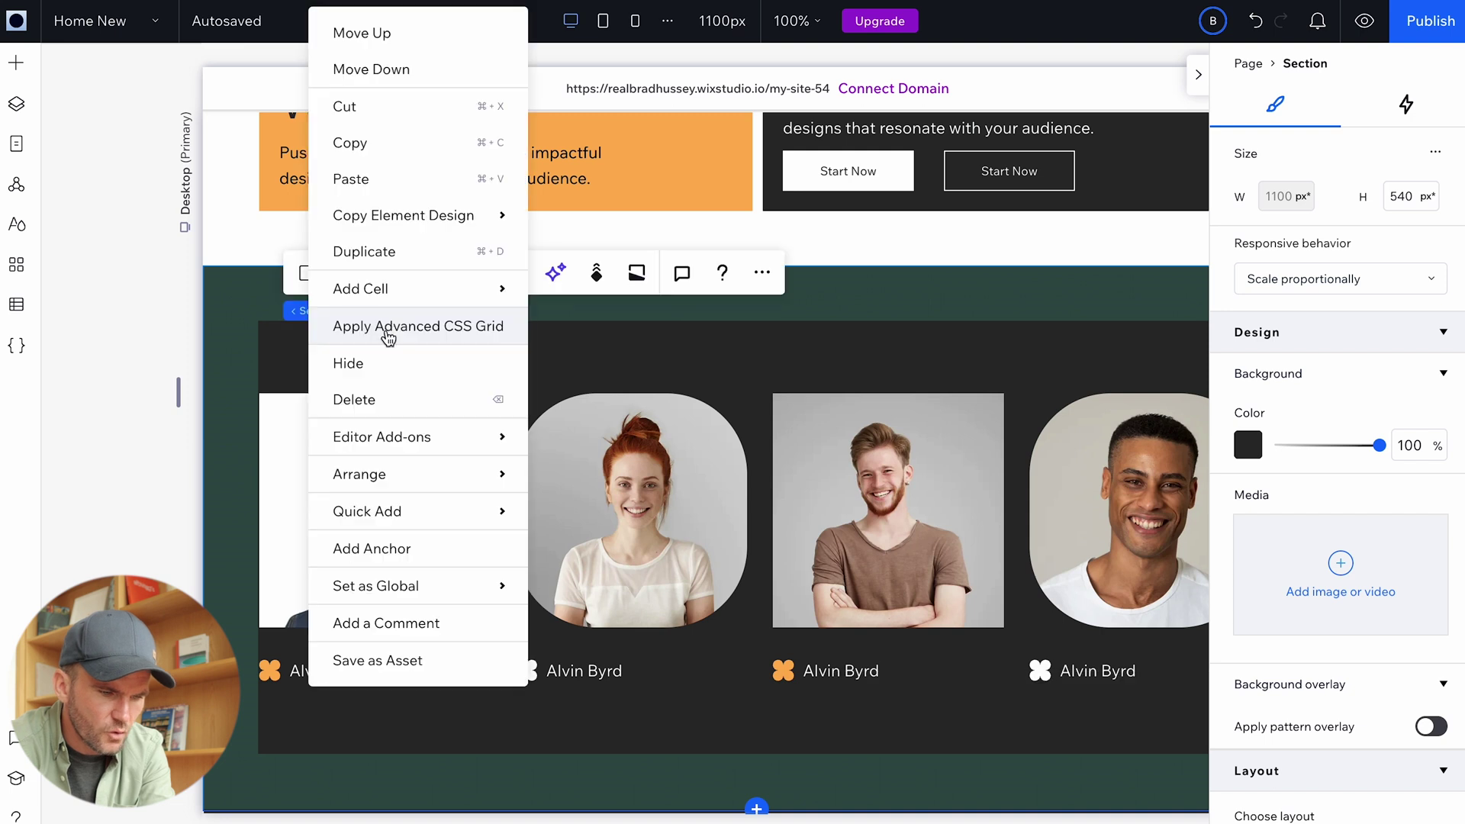
mouse_move(432, 522)
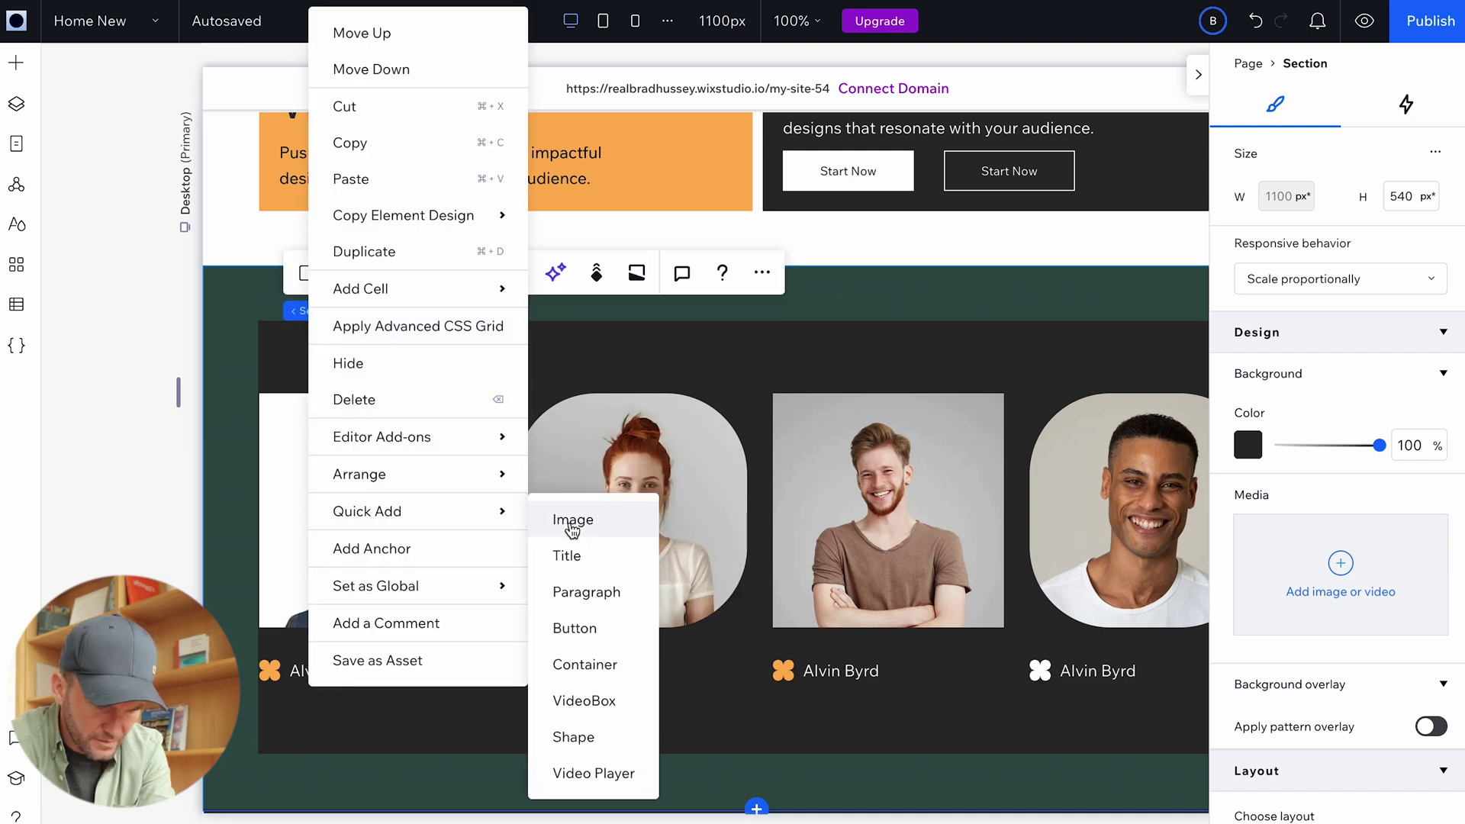
left_click(564, 555)
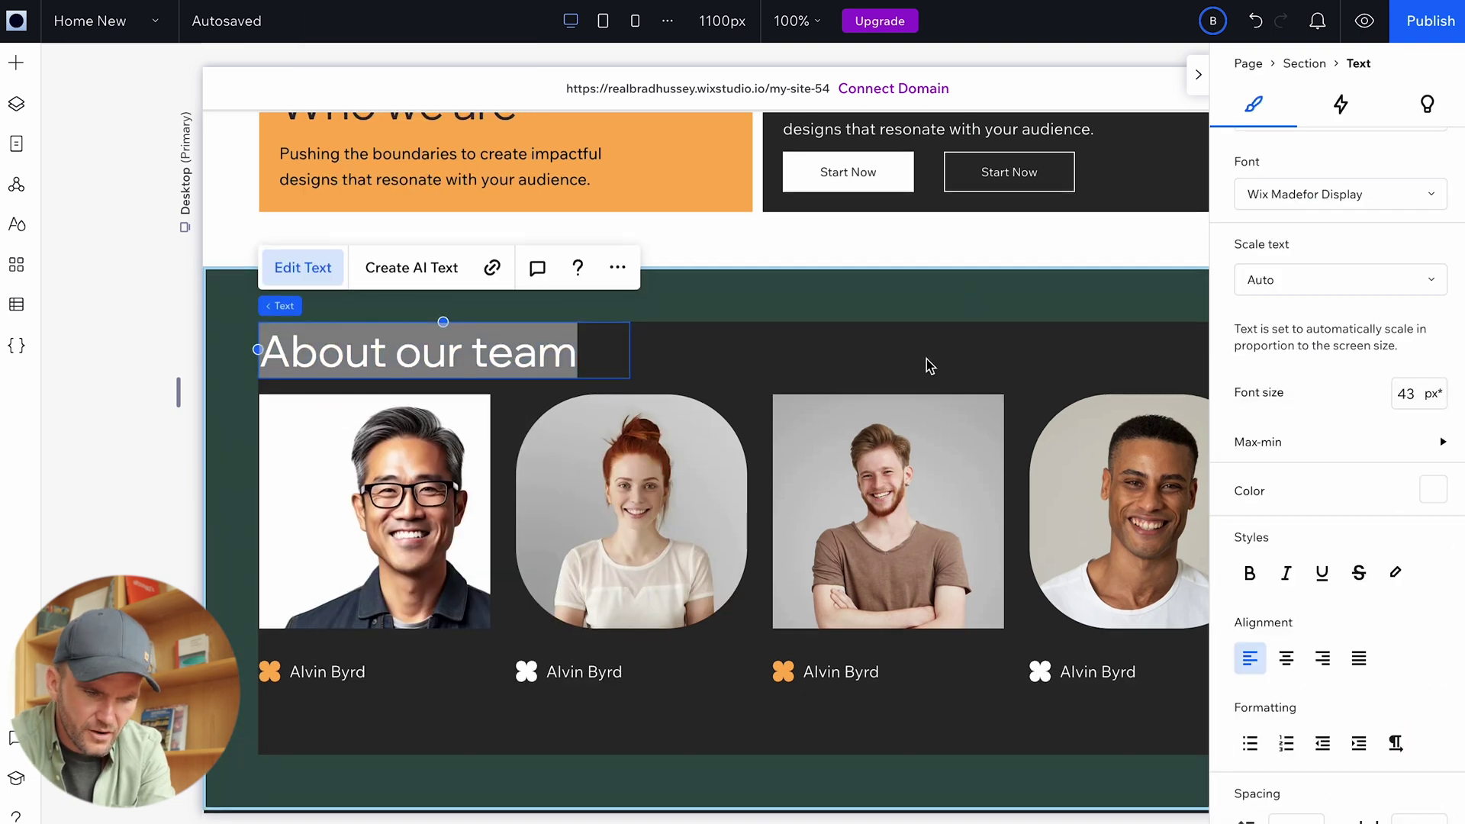
scroll(926, 367, "right", 4)
key("Escape")
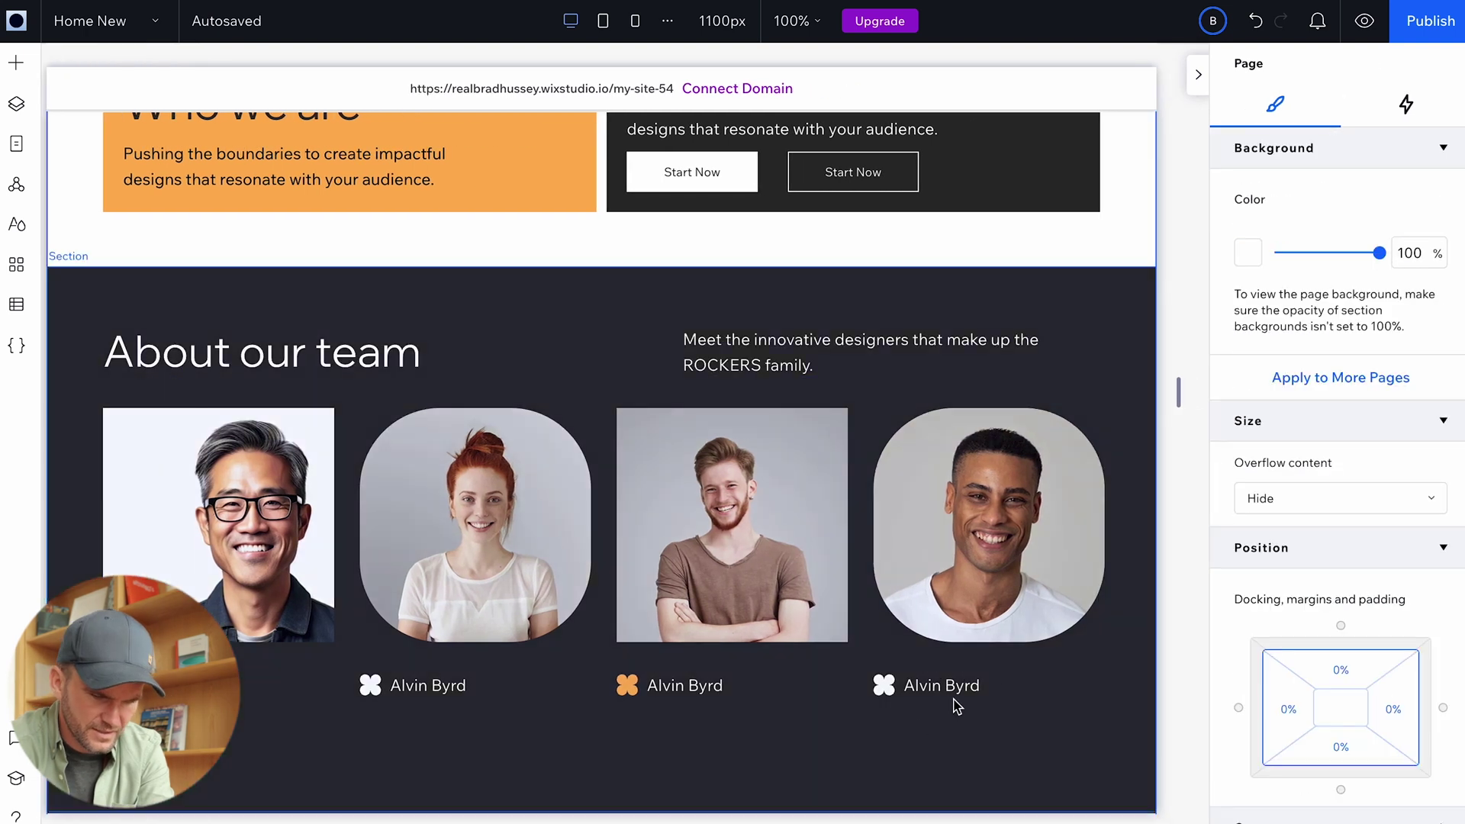
Shorten the team section to a height of 482 px.
left_click(827, 739)
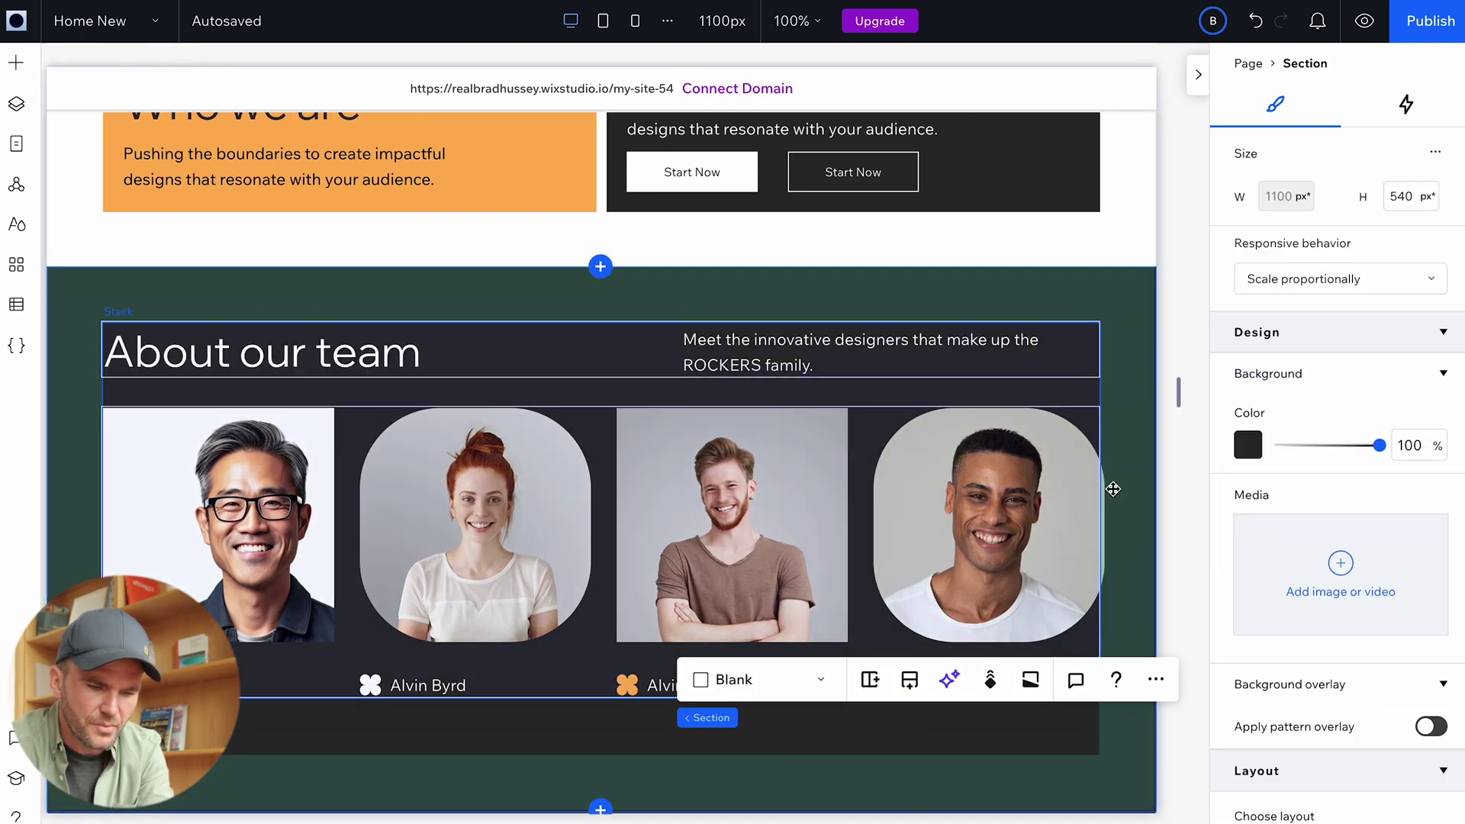
scroll(728, 643, "down", 2)
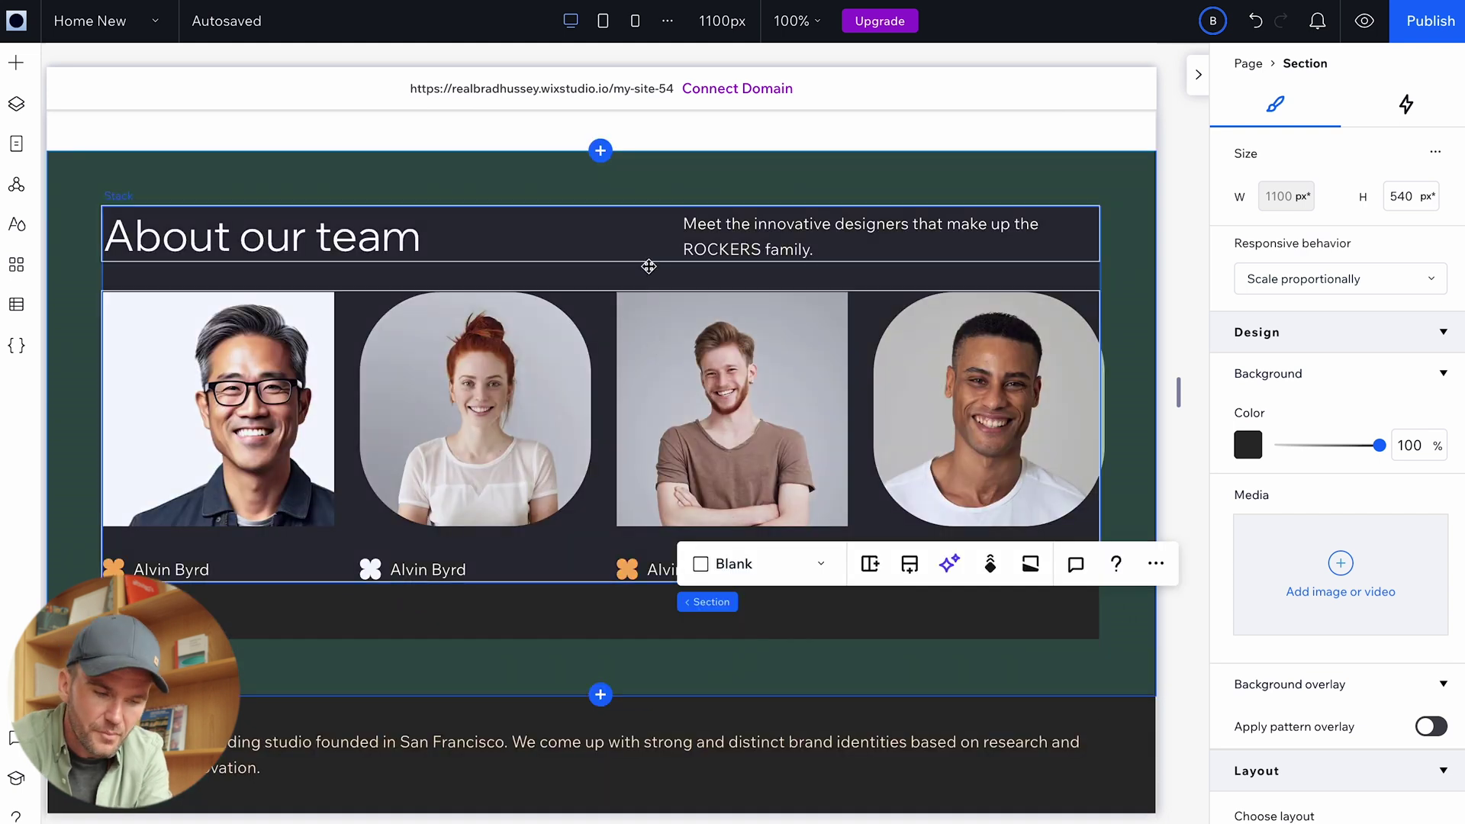
left_click_drag(653, 695, 649, 741)
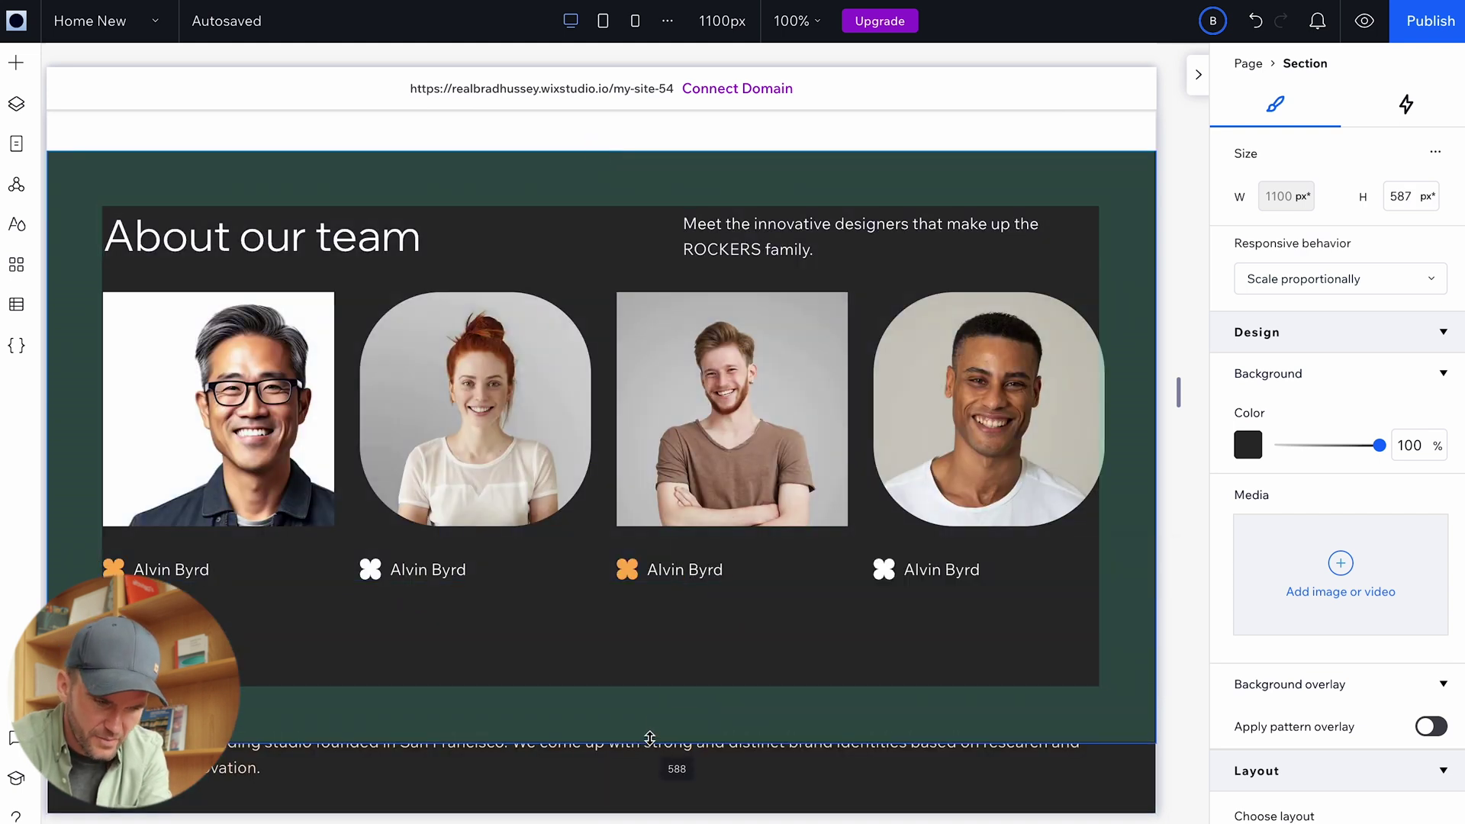
scroll(707, 661, "down", 1)
left_click_drag(702, 693, 715, 549)
scroll(717, 555, "up", 2)
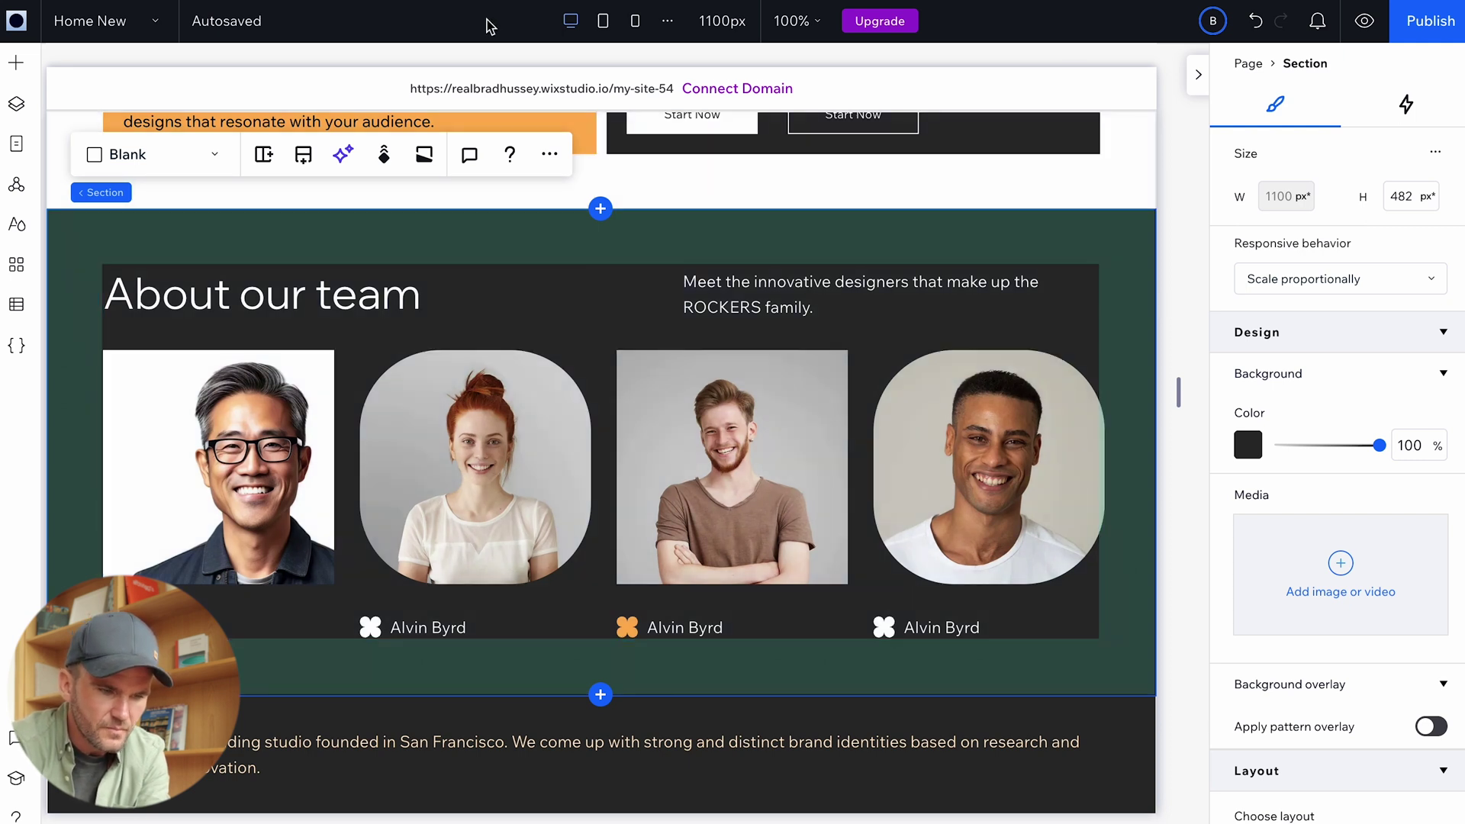
Add a blank 99 px high section above the team section and fill it with a reversed linear orange gradient.
left_click(600, 209)
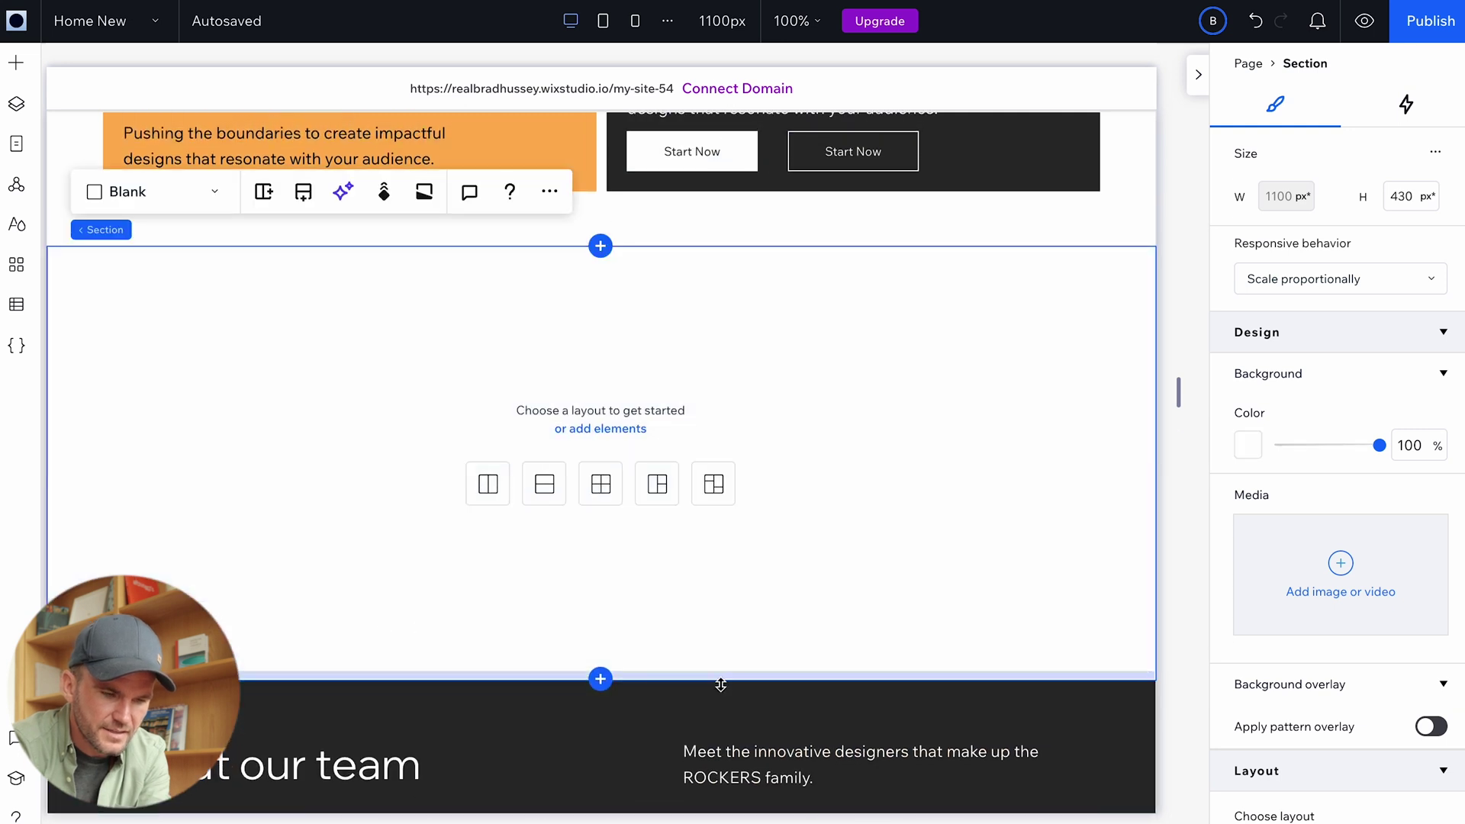
left_click_drag(720, 685, 731, 351)
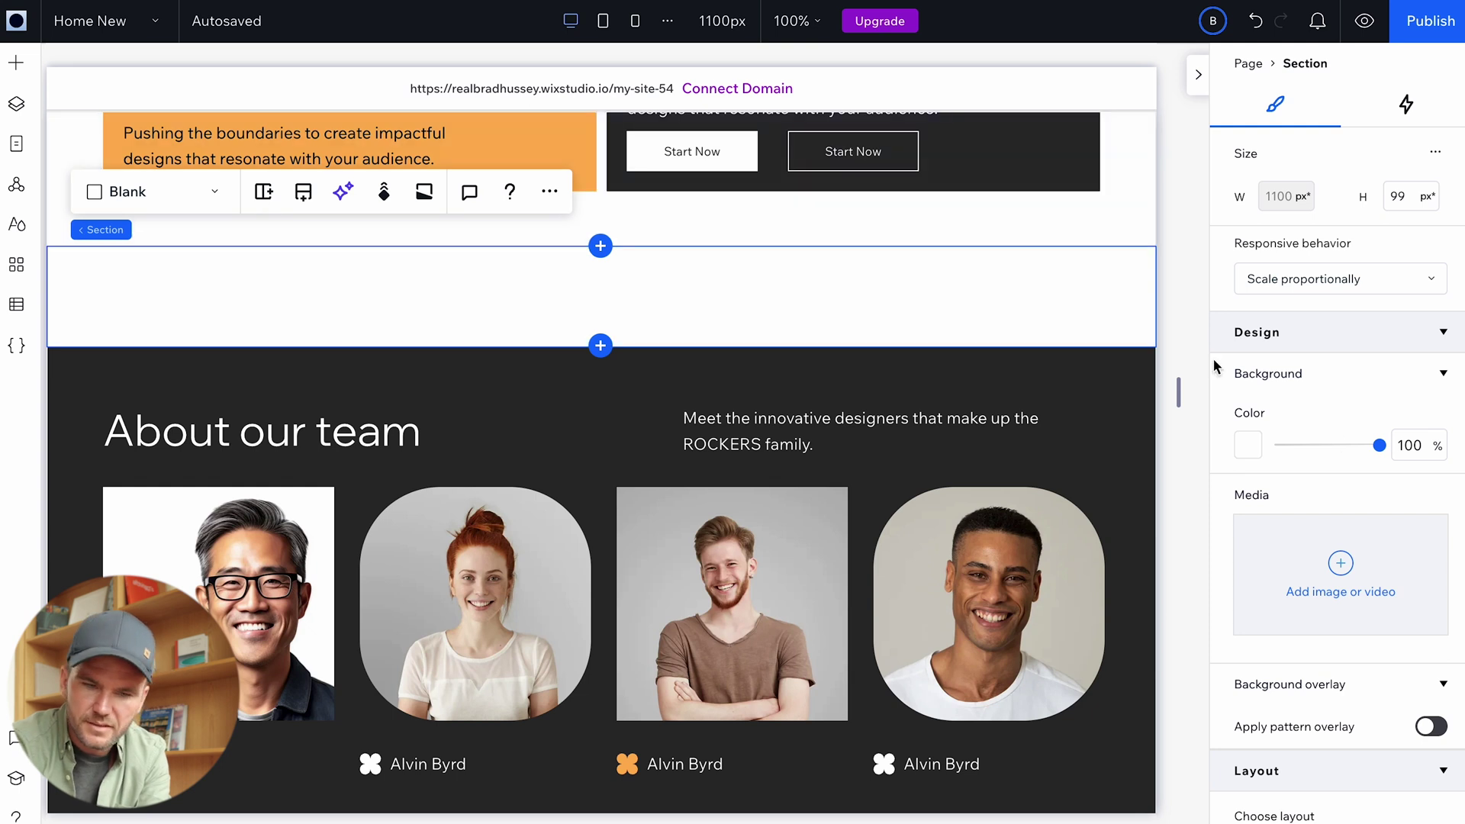
left_click(1252, 443)
left_click(1351, 429)
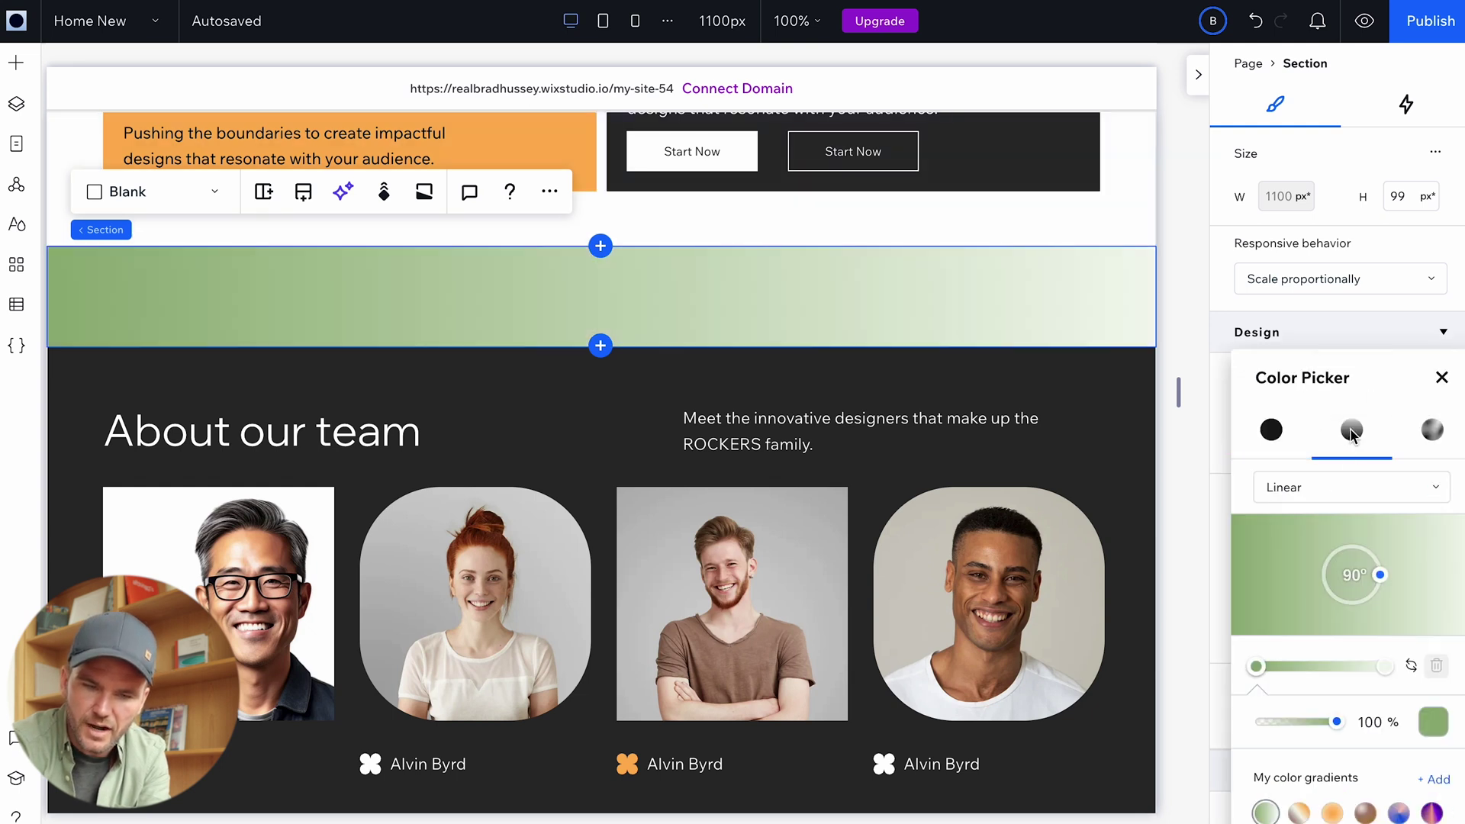
left_click(1331, 814)
left_click_drag(1361, 577, 1256, 572)
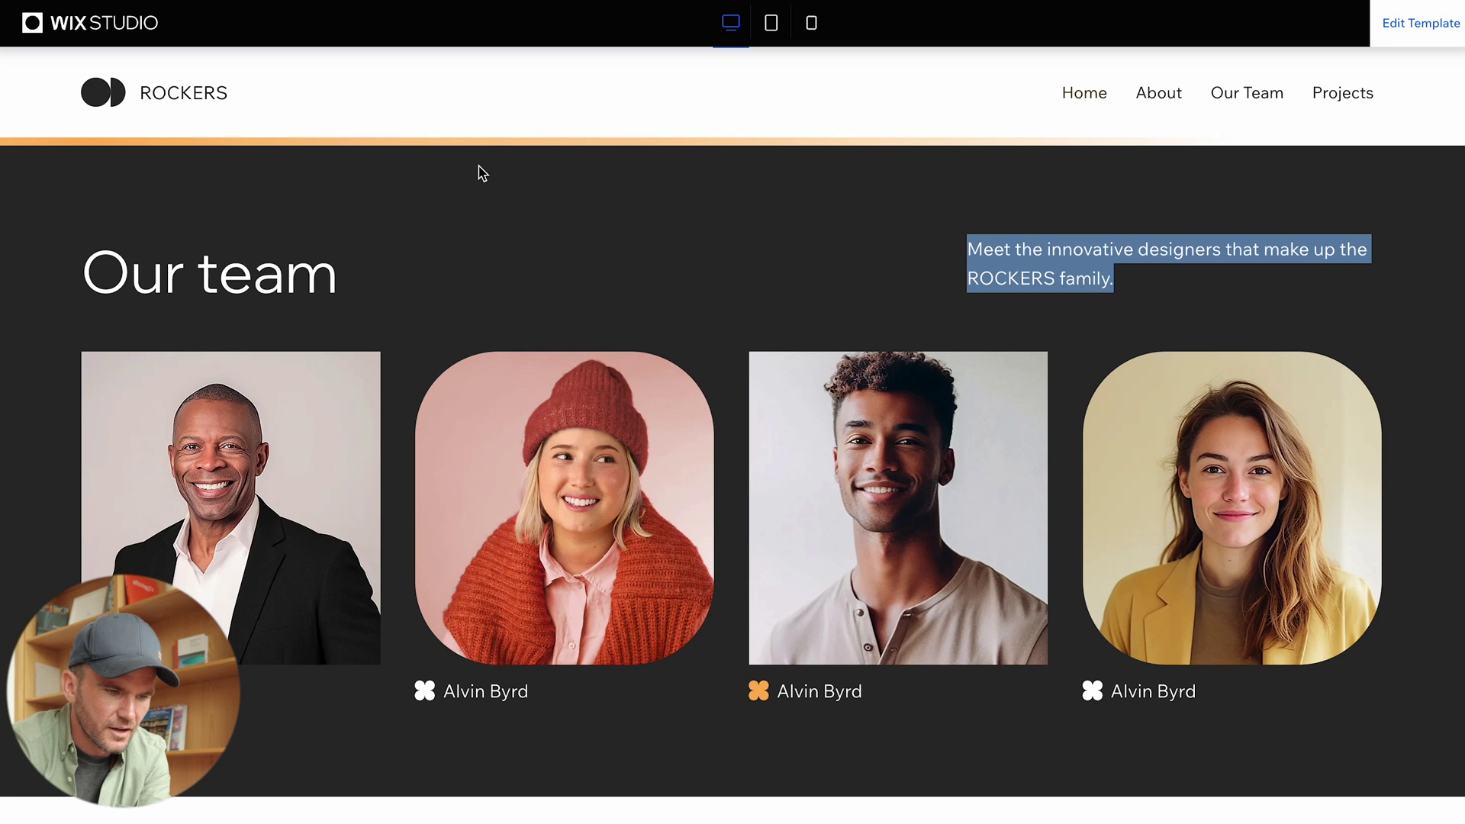
Switch to the ROCKERS template preview and select the banner text "Got a project in mind? Say hi!".
scroll(482, 173, "up", 2)
triple_click(556, 244)
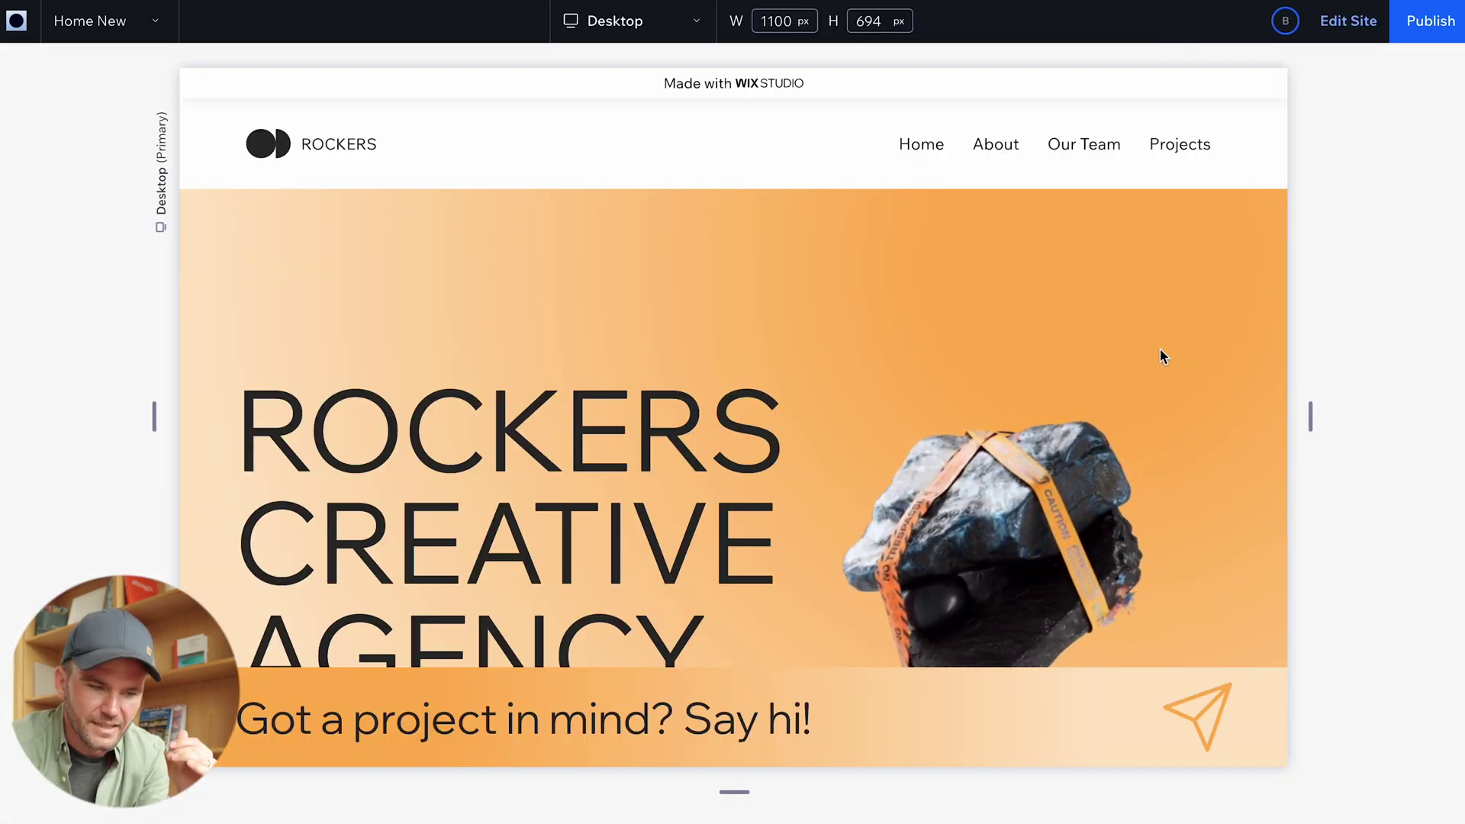
Examine in the page preview how the "Got a project in mind?" banner sticks during scrolling, and return to editing.
scroll(1160, 349, "down", 1)
scroll(1160, 349, "up", 1)
scroll(1159, 350, "down", 8)
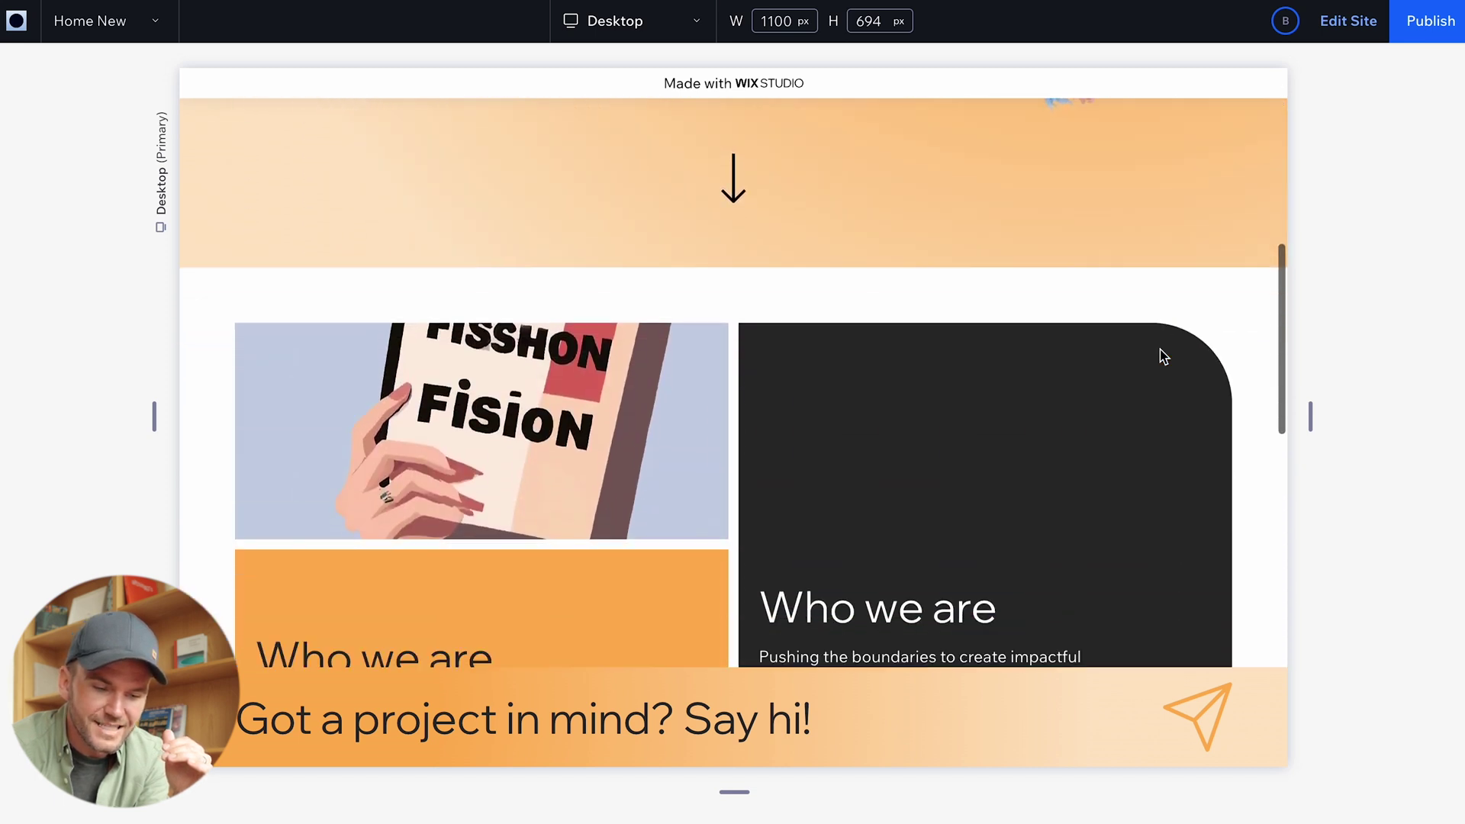
scroll(1160, 350, "down", 7)
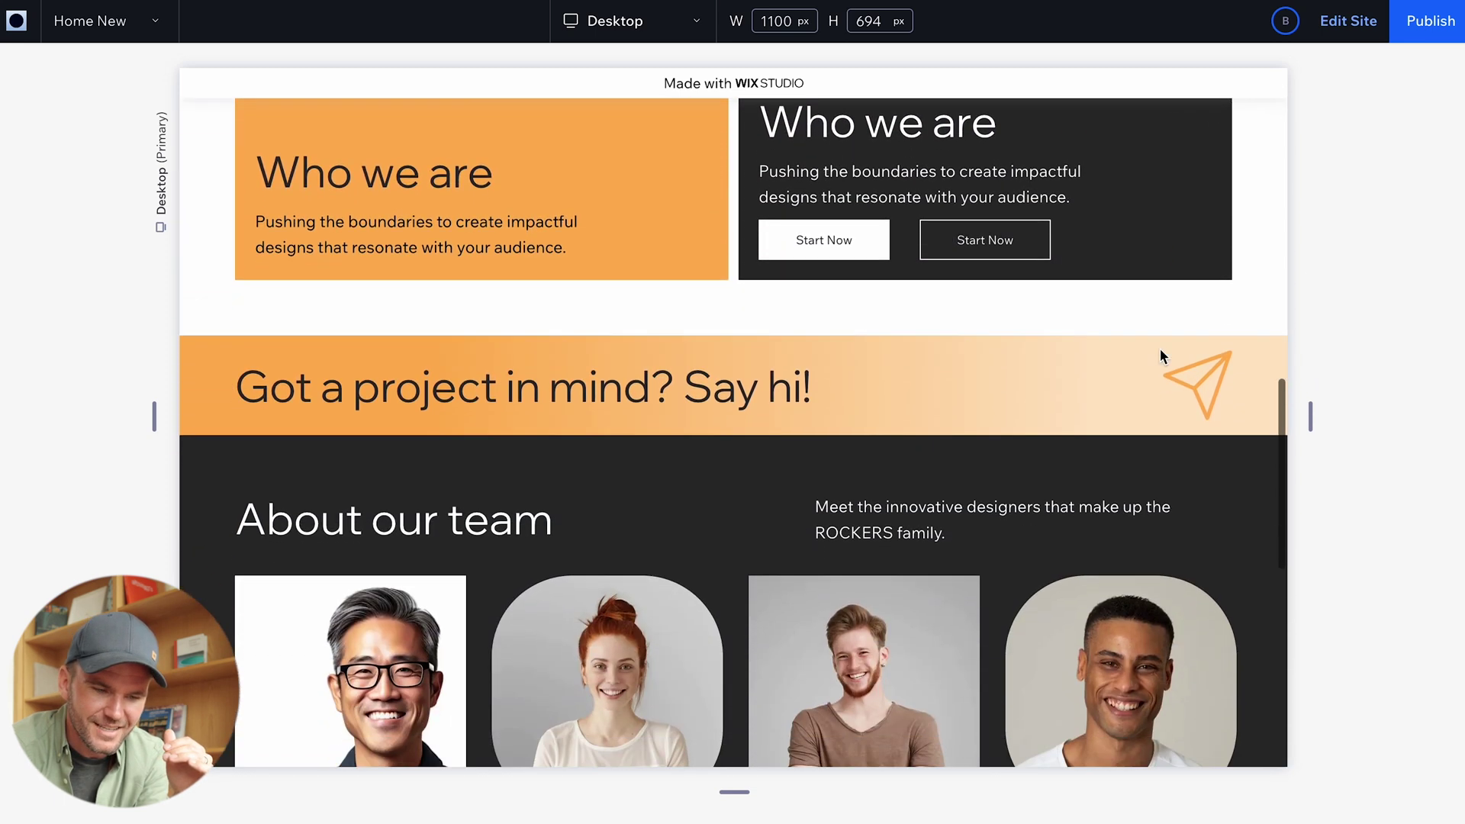
scroll(1160, 353, "down", 5)
scroll(1160, 354, "up", 4)
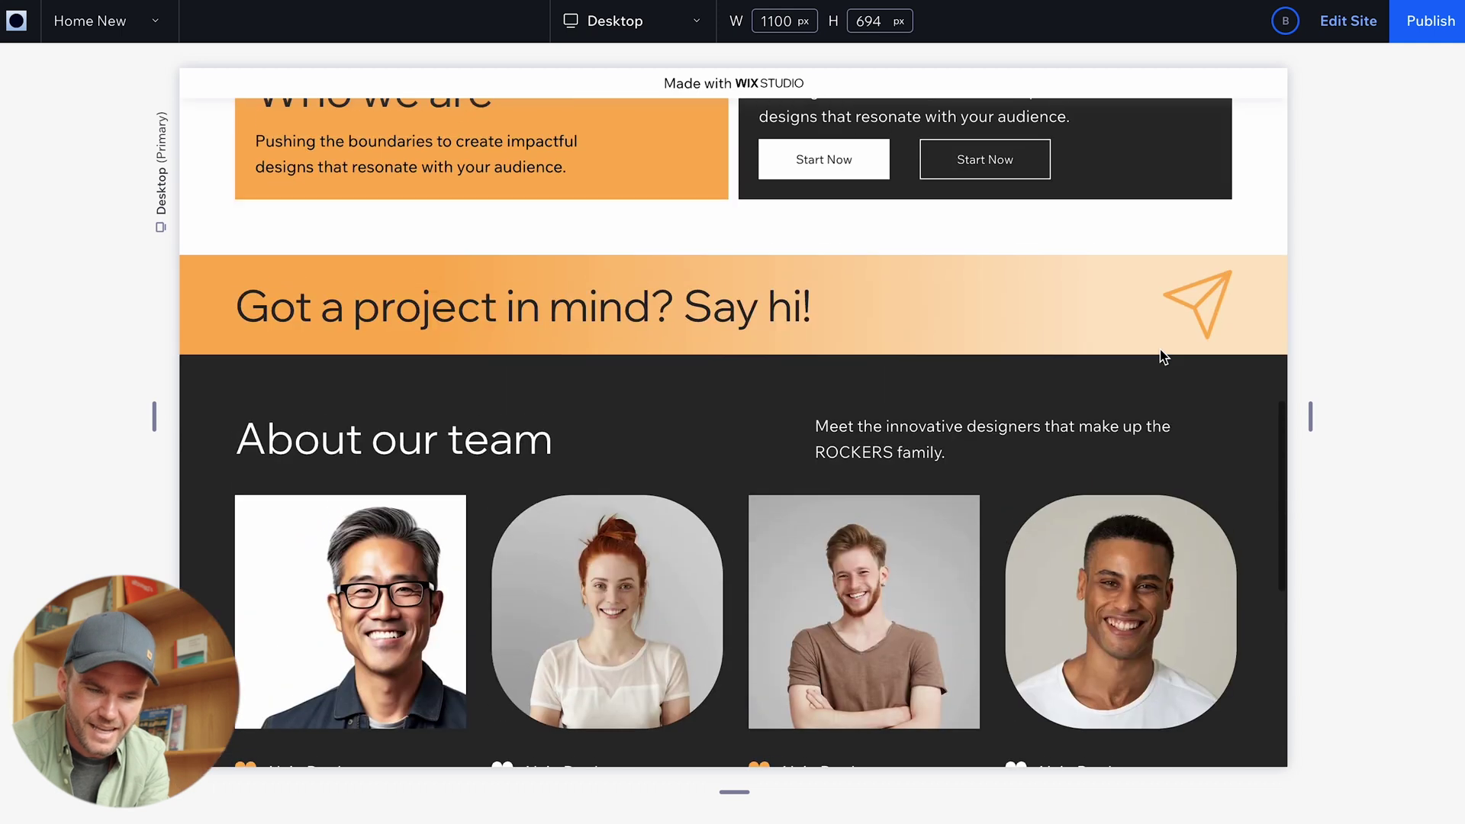
scroll(1161, 356, "down", 3)
left_click(1345, 31)
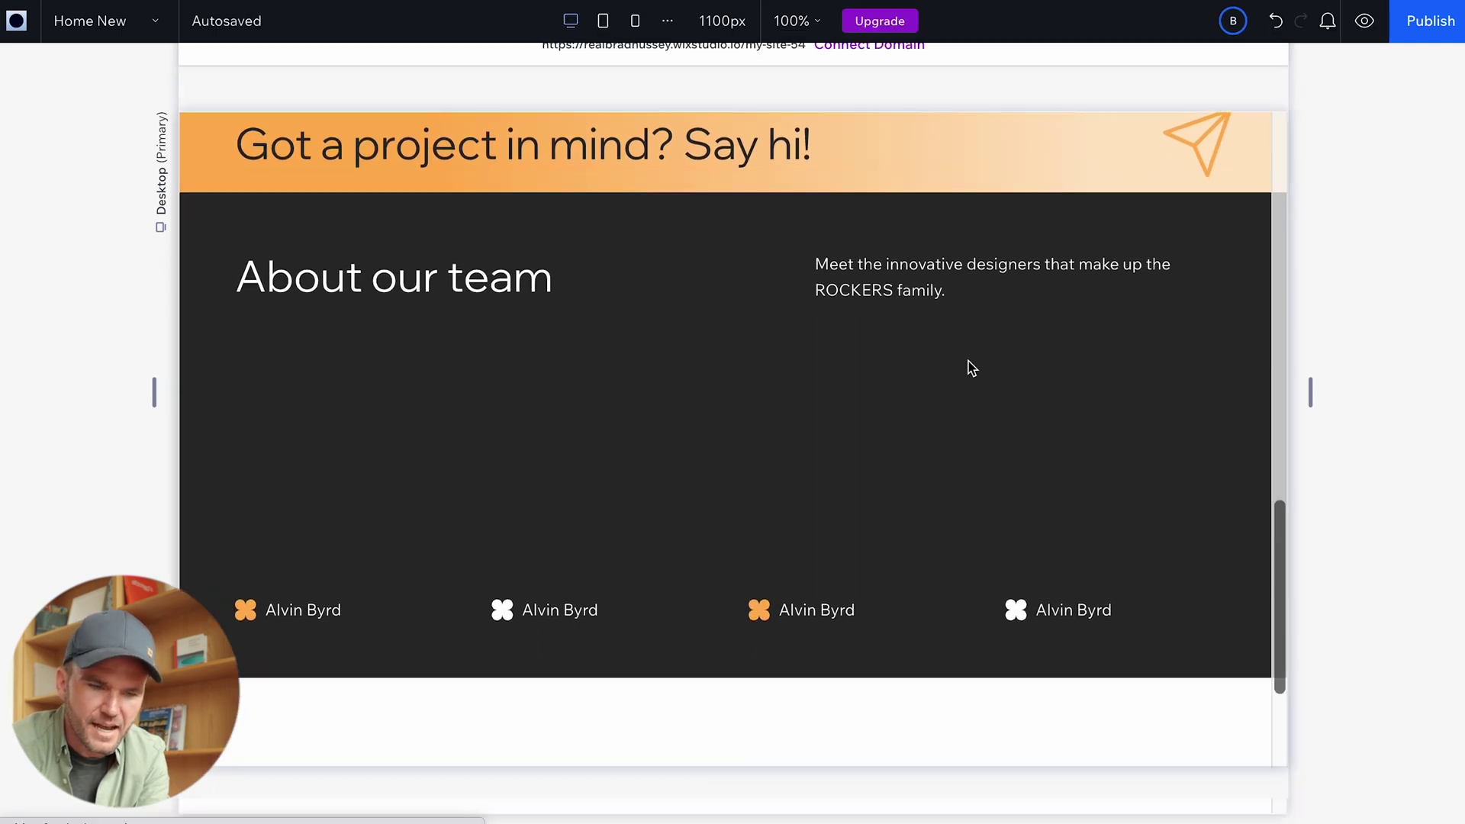
Bring the sticky "Got a project in mind?" banner section to the front of the page's stacking order.
left_click(1038, 158)
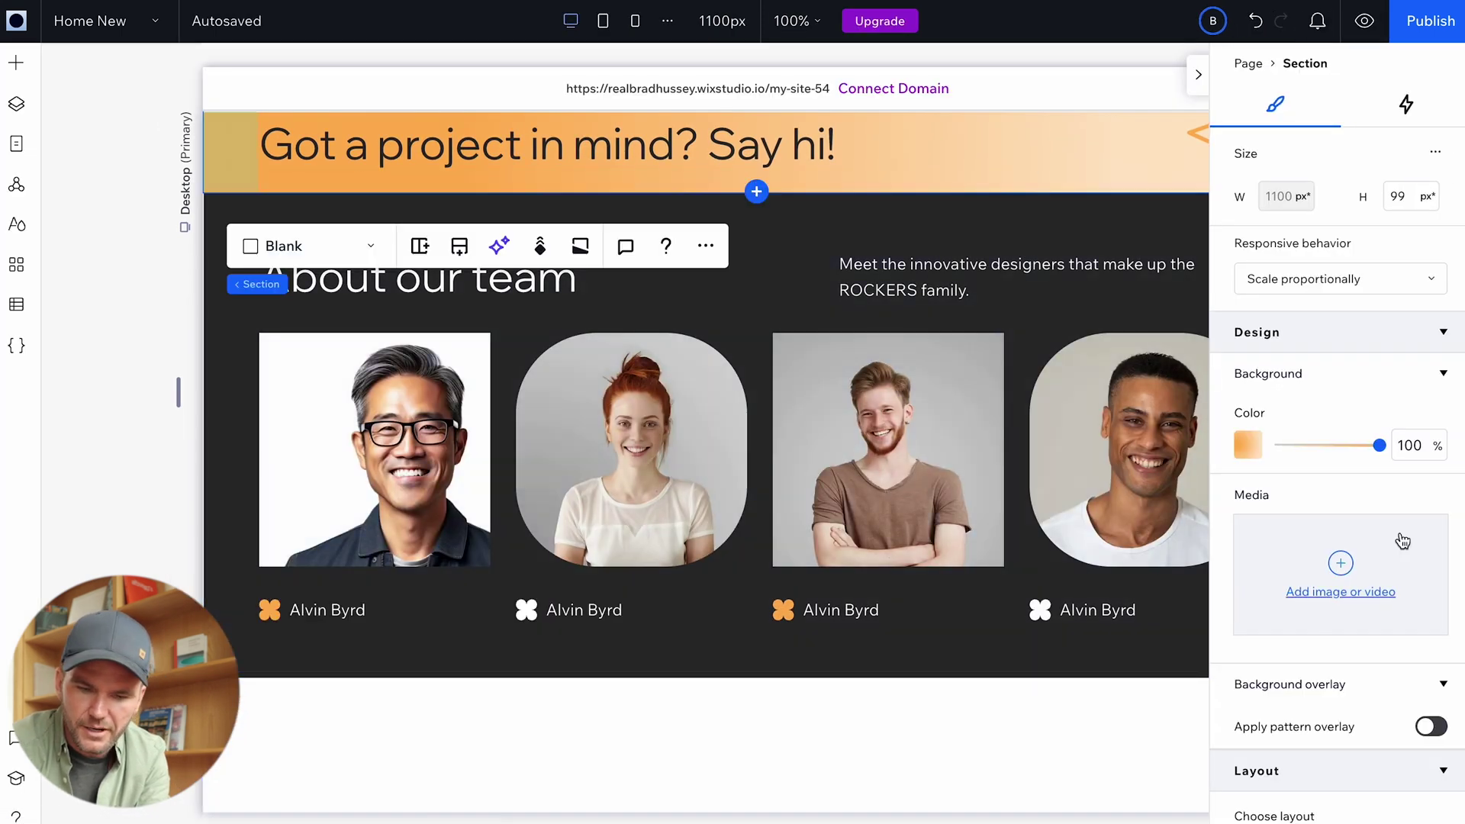
scroll(1401, 535, "down", 10)
scroll(1364, 510, "up", 1)
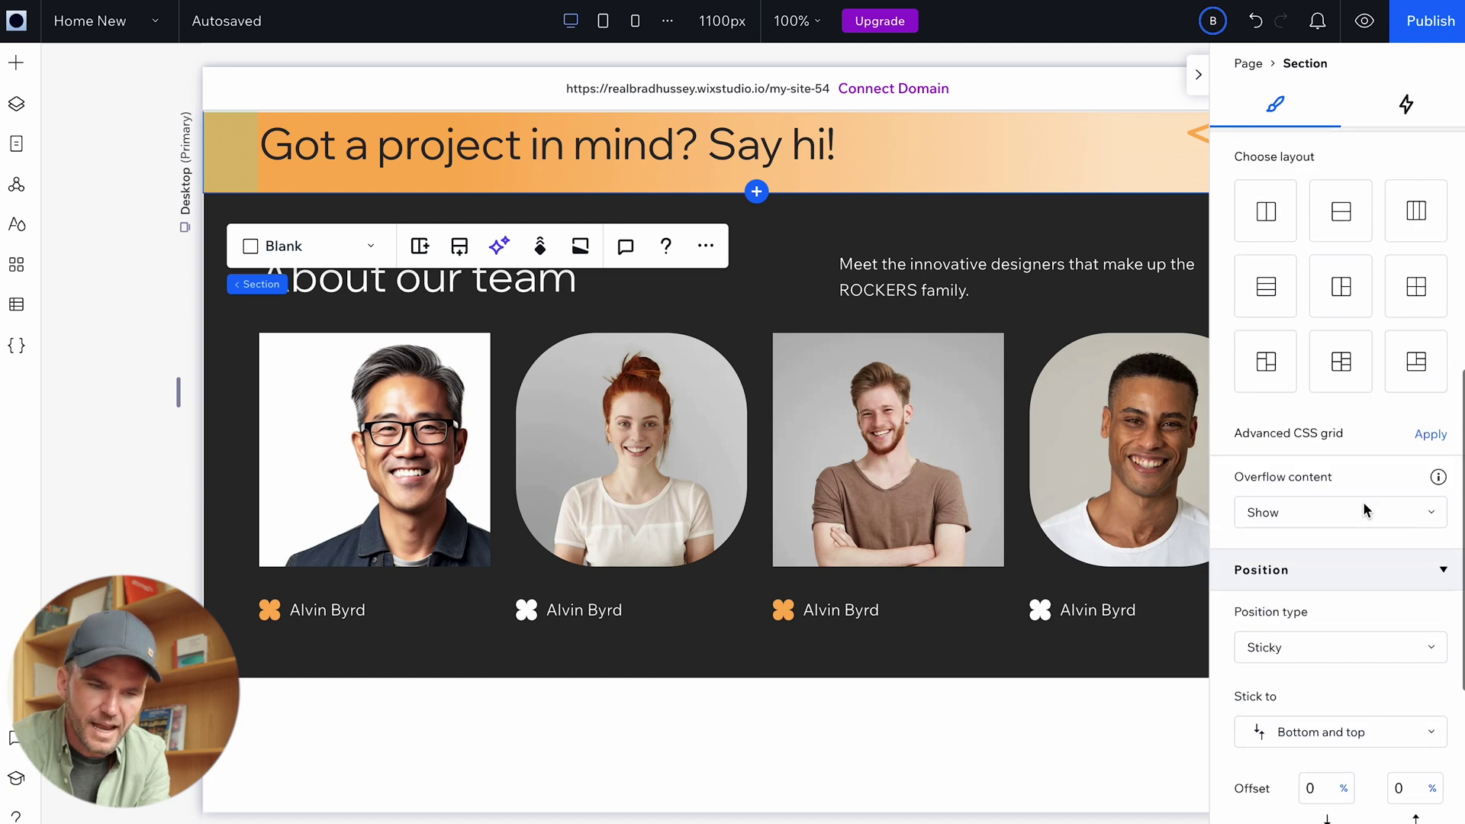
right_click(978, 149)
mouse_move(1093, 617)
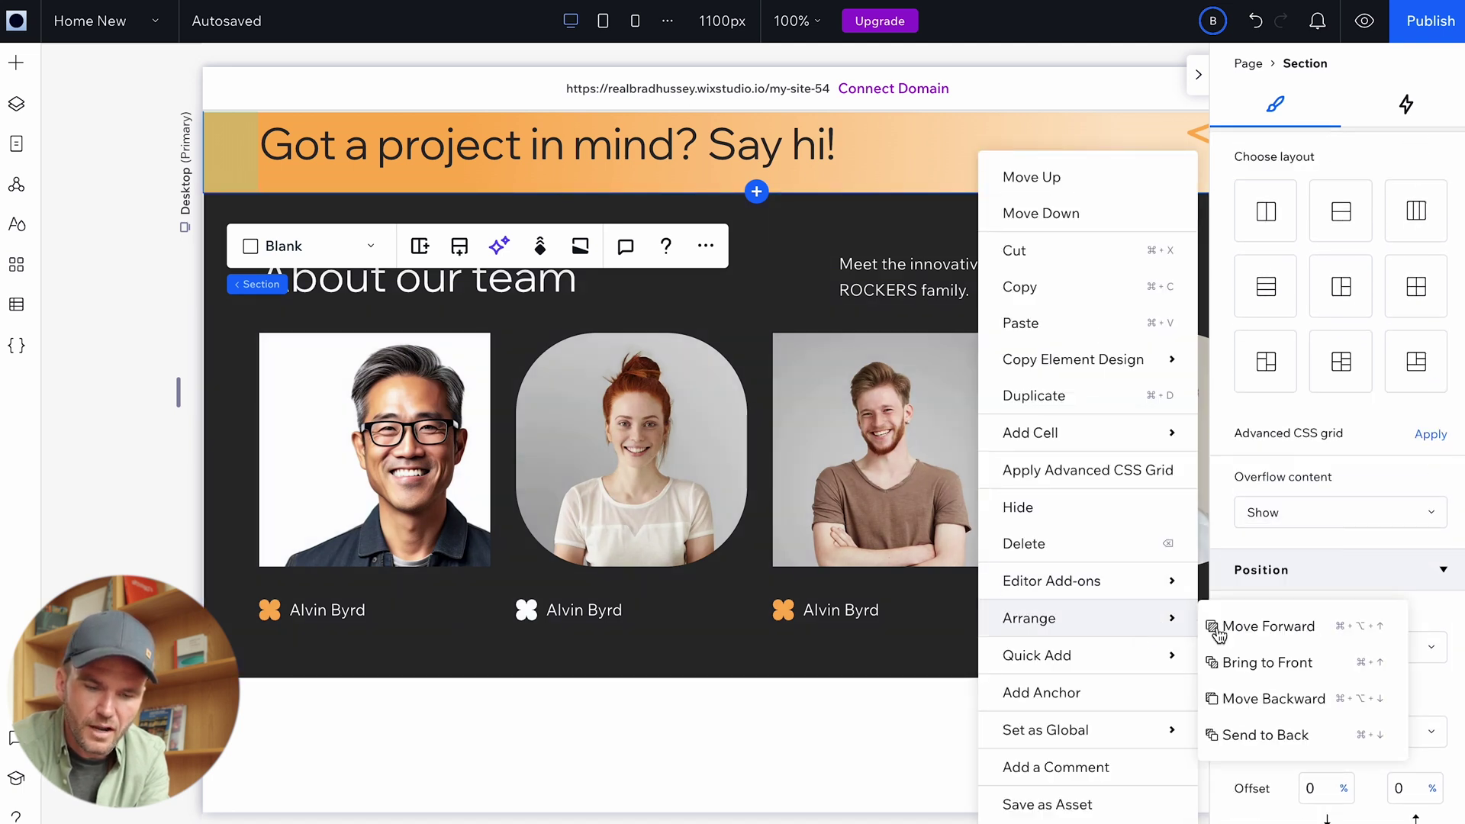
left_click(1256, 662)
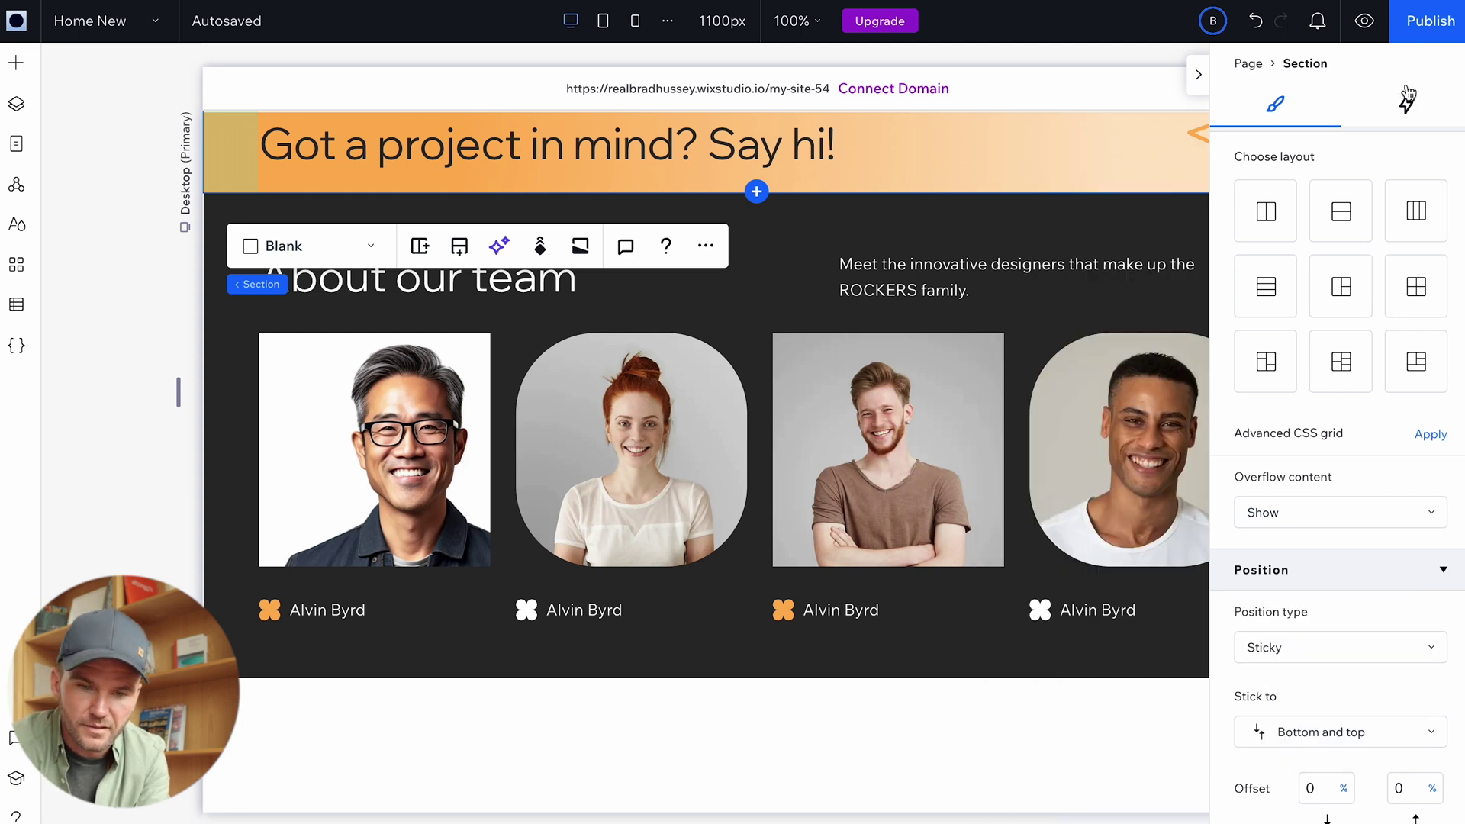
Compare the banner's sticky behaviour in the page preview with the original ROCKERS template, and return to editing.
left_click(1365, 25)
scroll(1156, 374, "up", 5)
scroll(1156, 373, "down", 5)
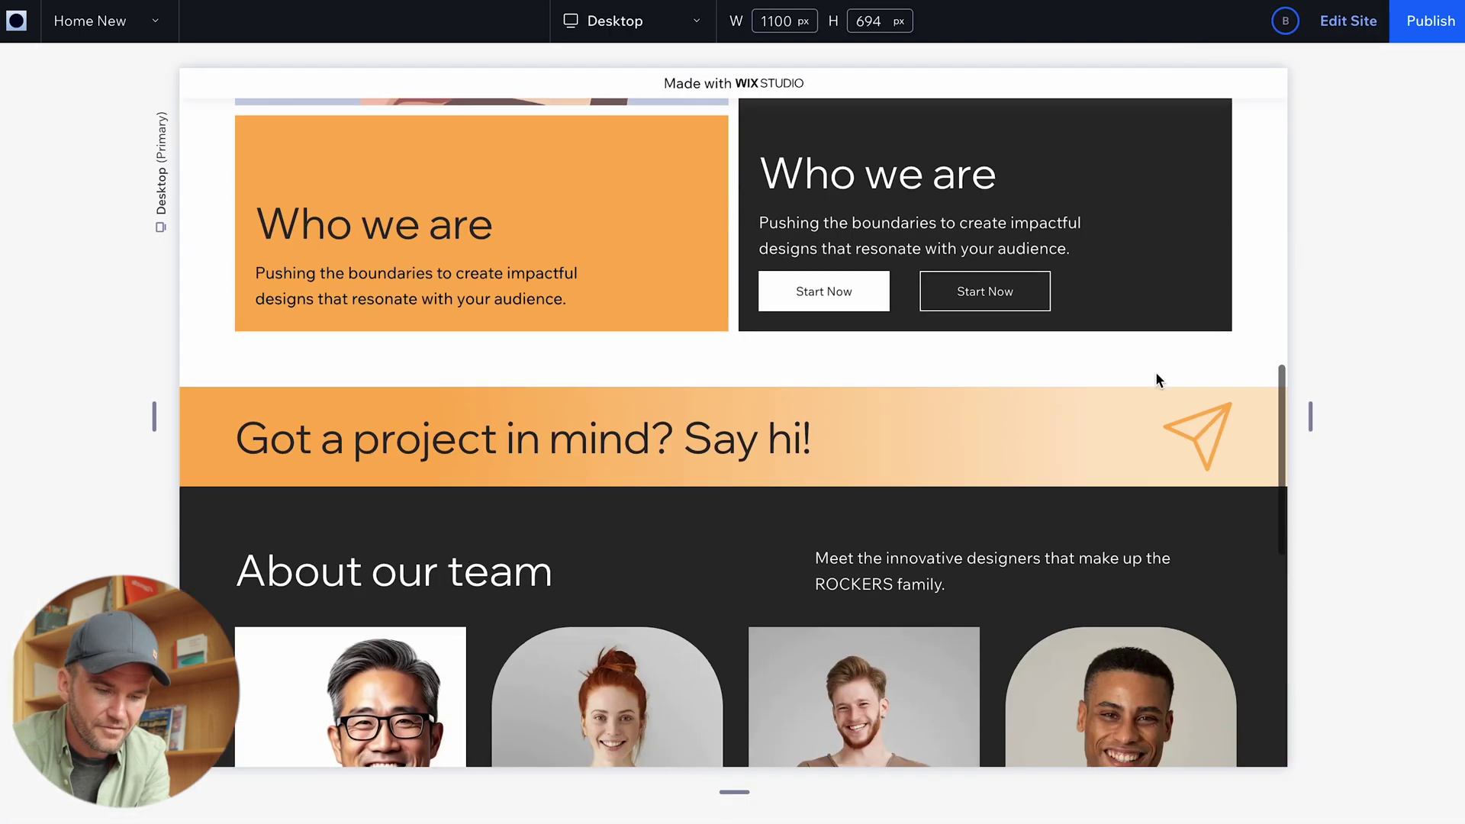
scroll(1156, 373, "down", 5)
scroll(1156, 373, "up", 10)
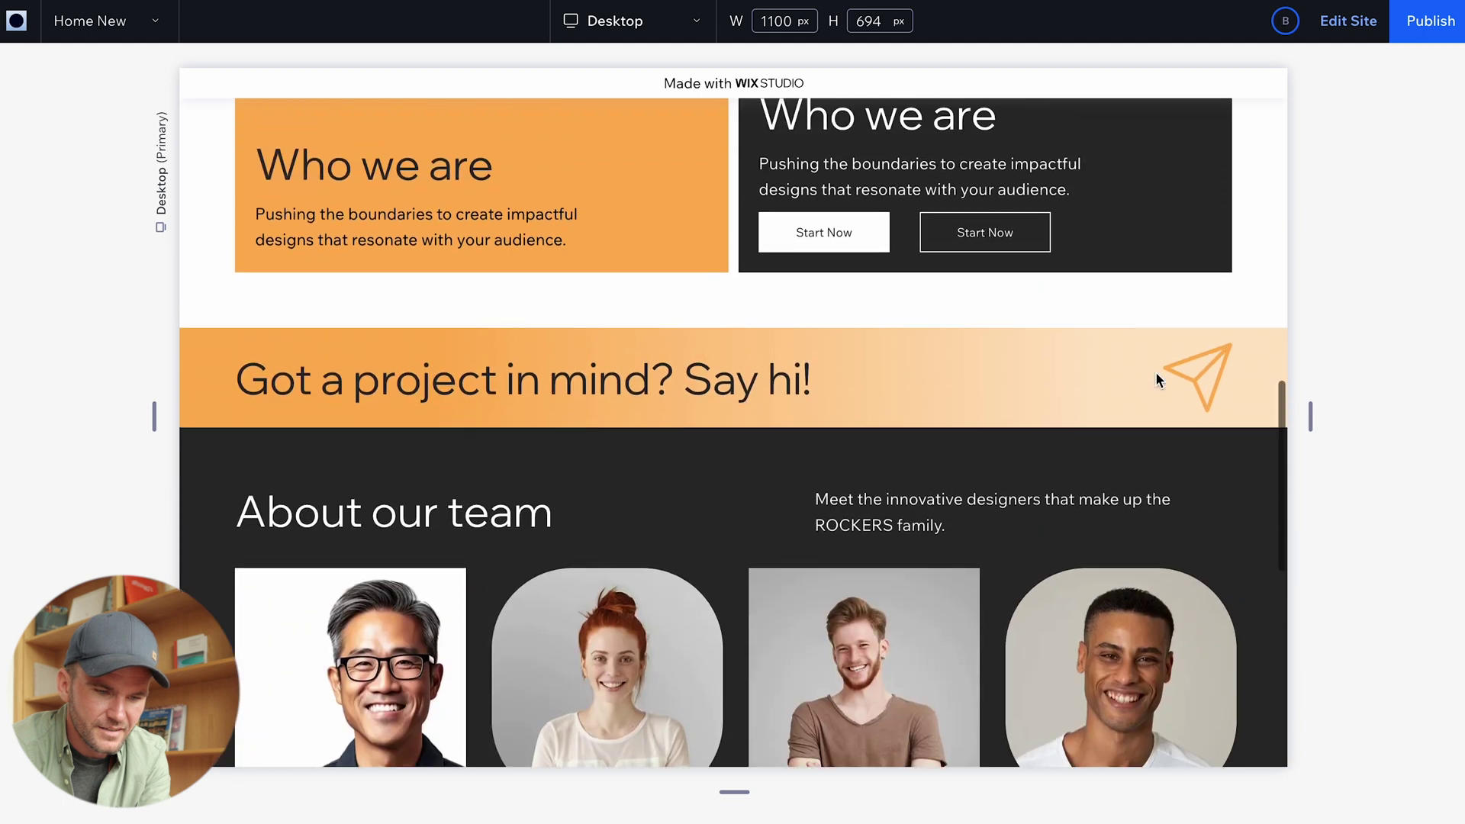
scroll(1155, 373, "up", 4)
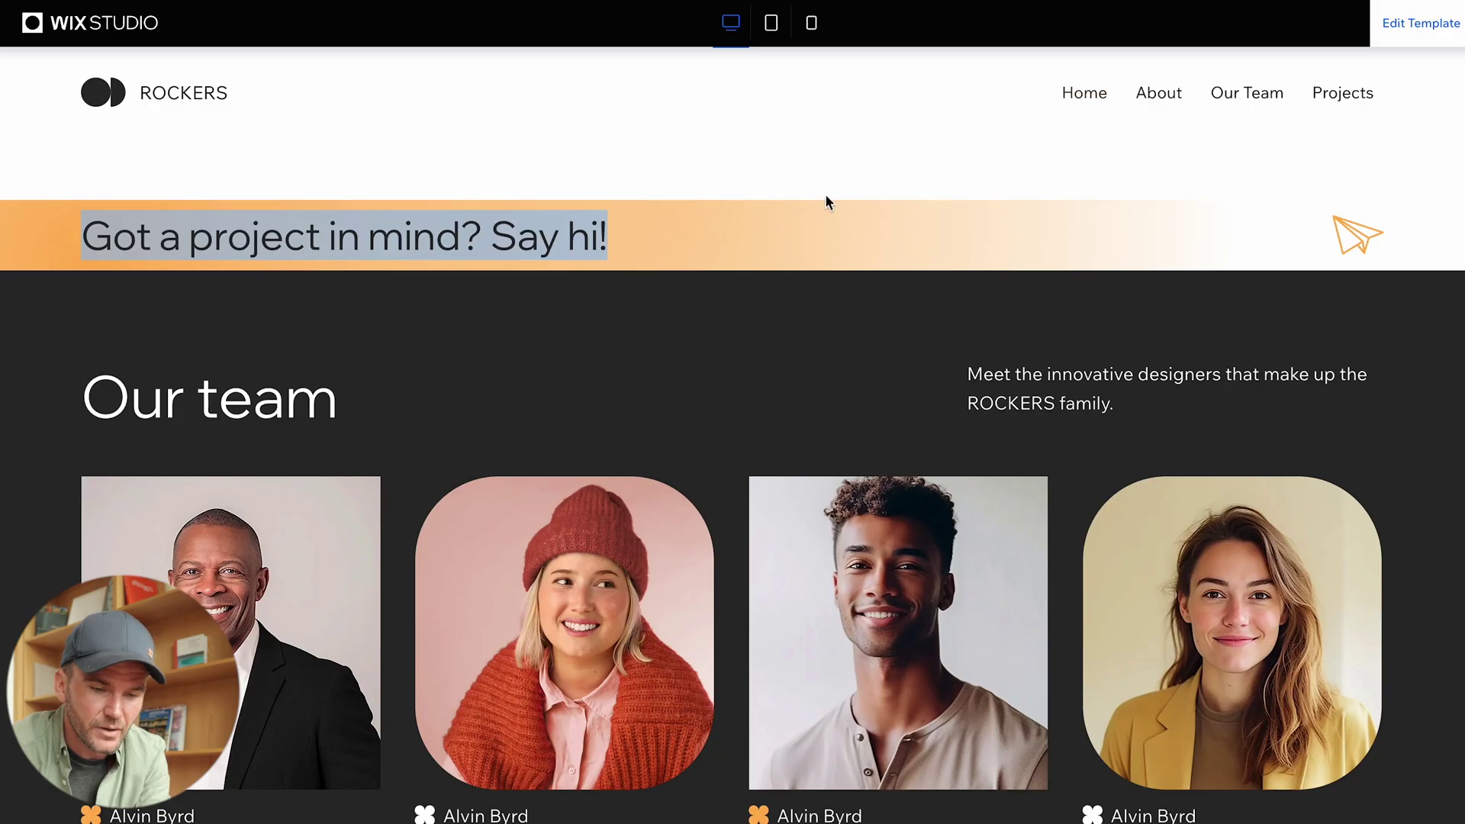
scroll(950, 282, "down", 10)
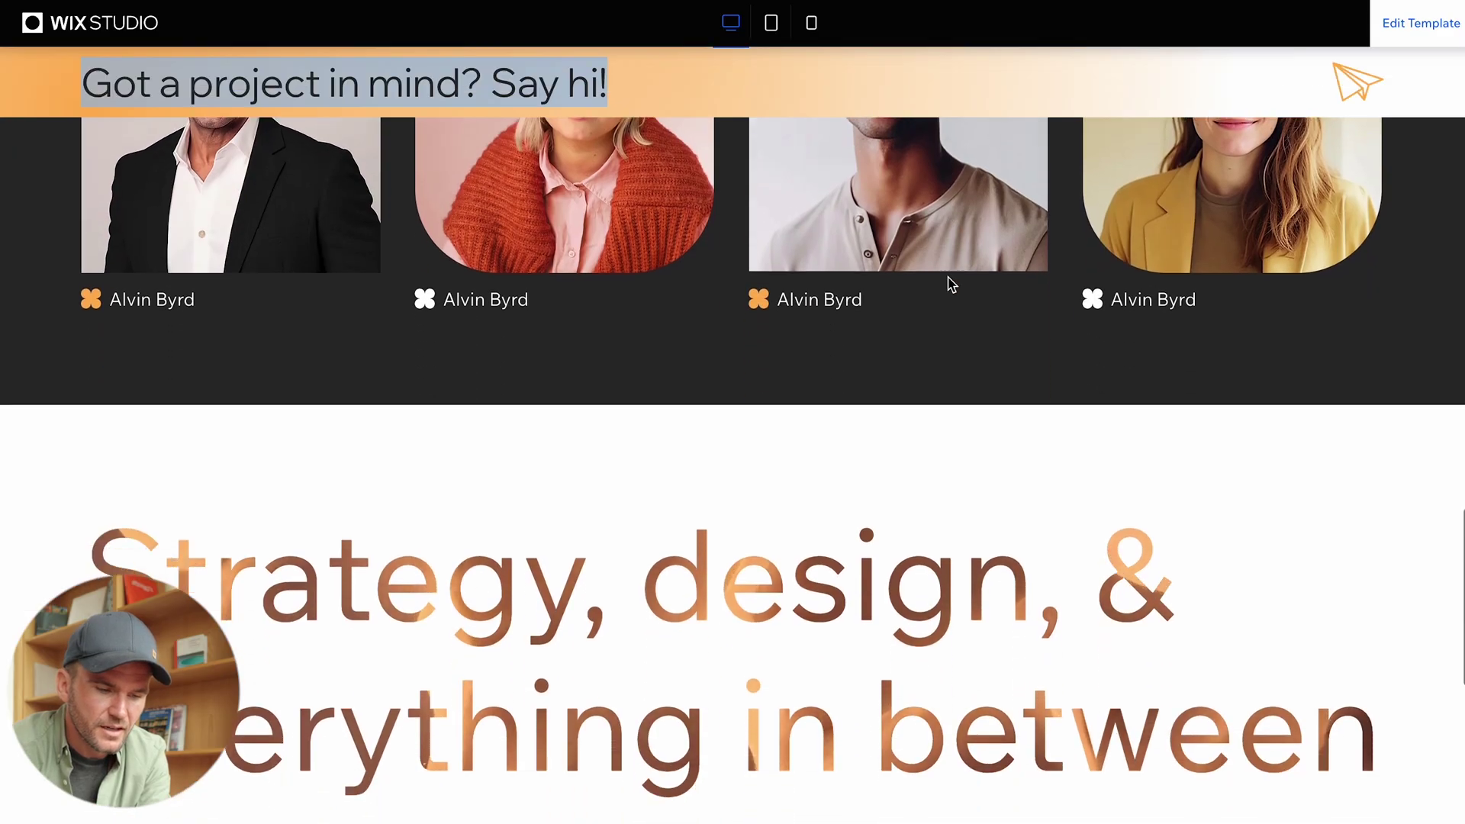
scroll(947, 386, "down", 5)
scroll(949, 380, "up", 10)
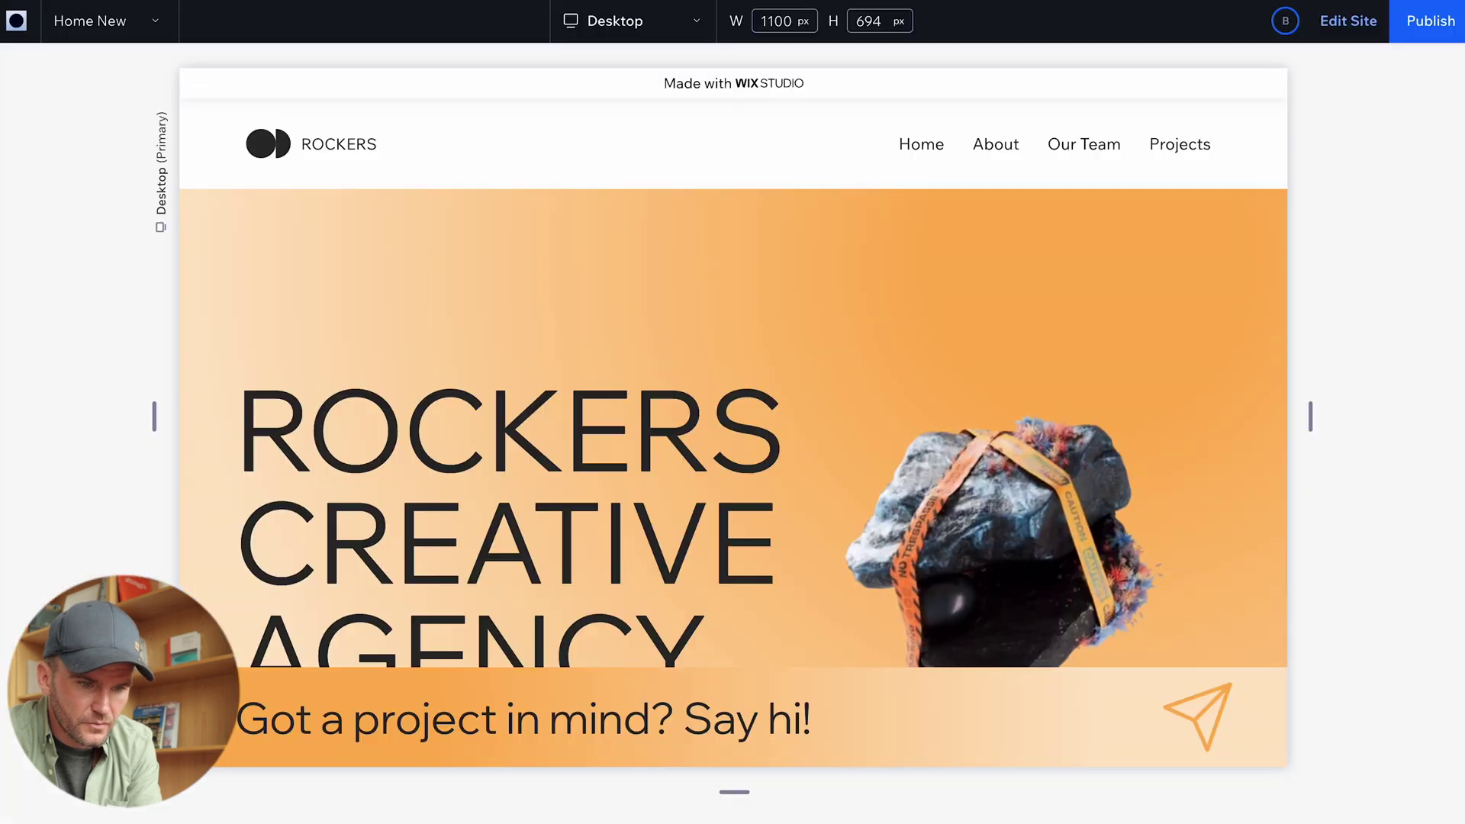
scroll(870, 386, "down", 10)
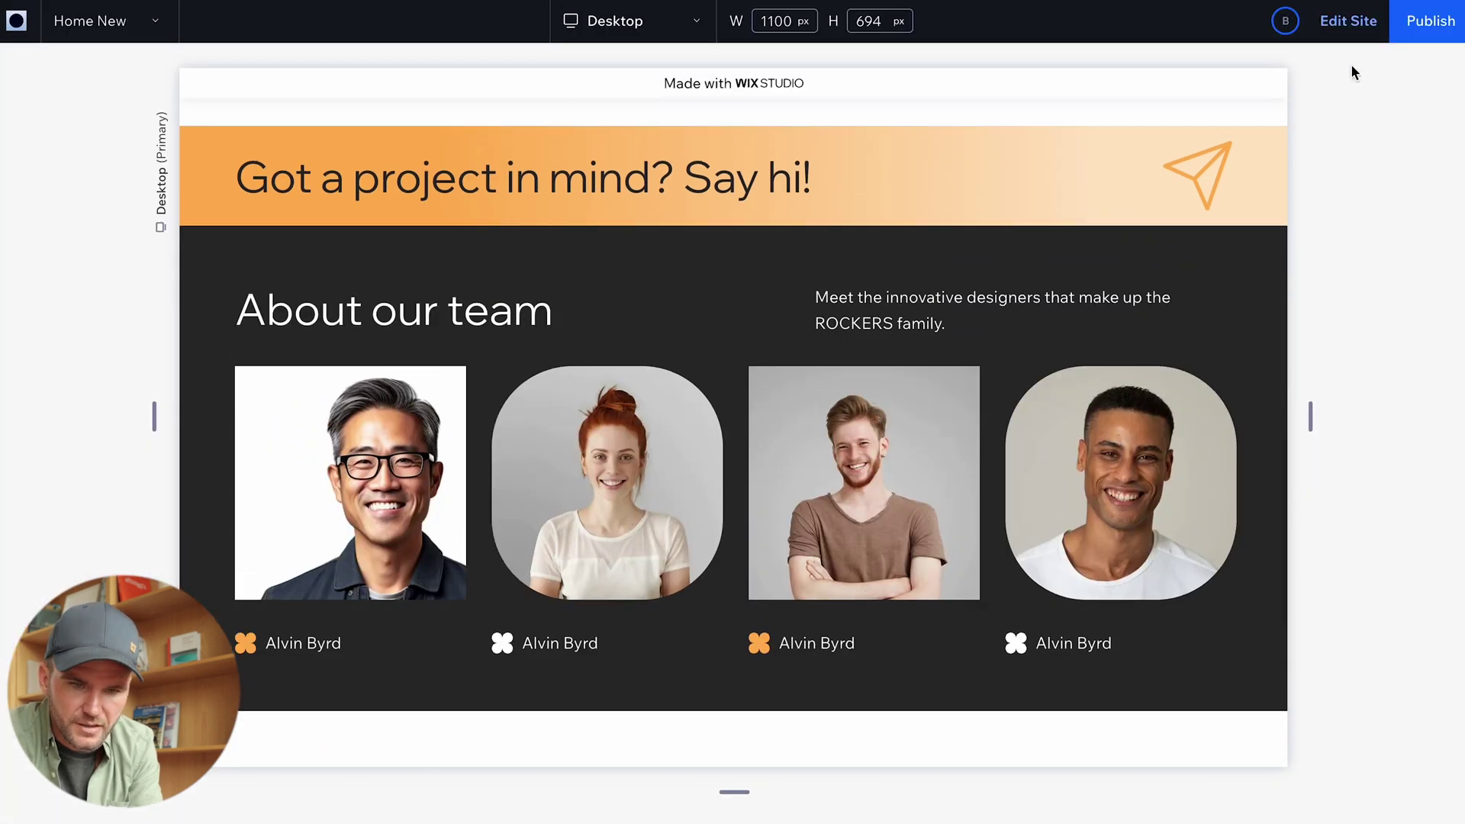
left_click(1355, 22)
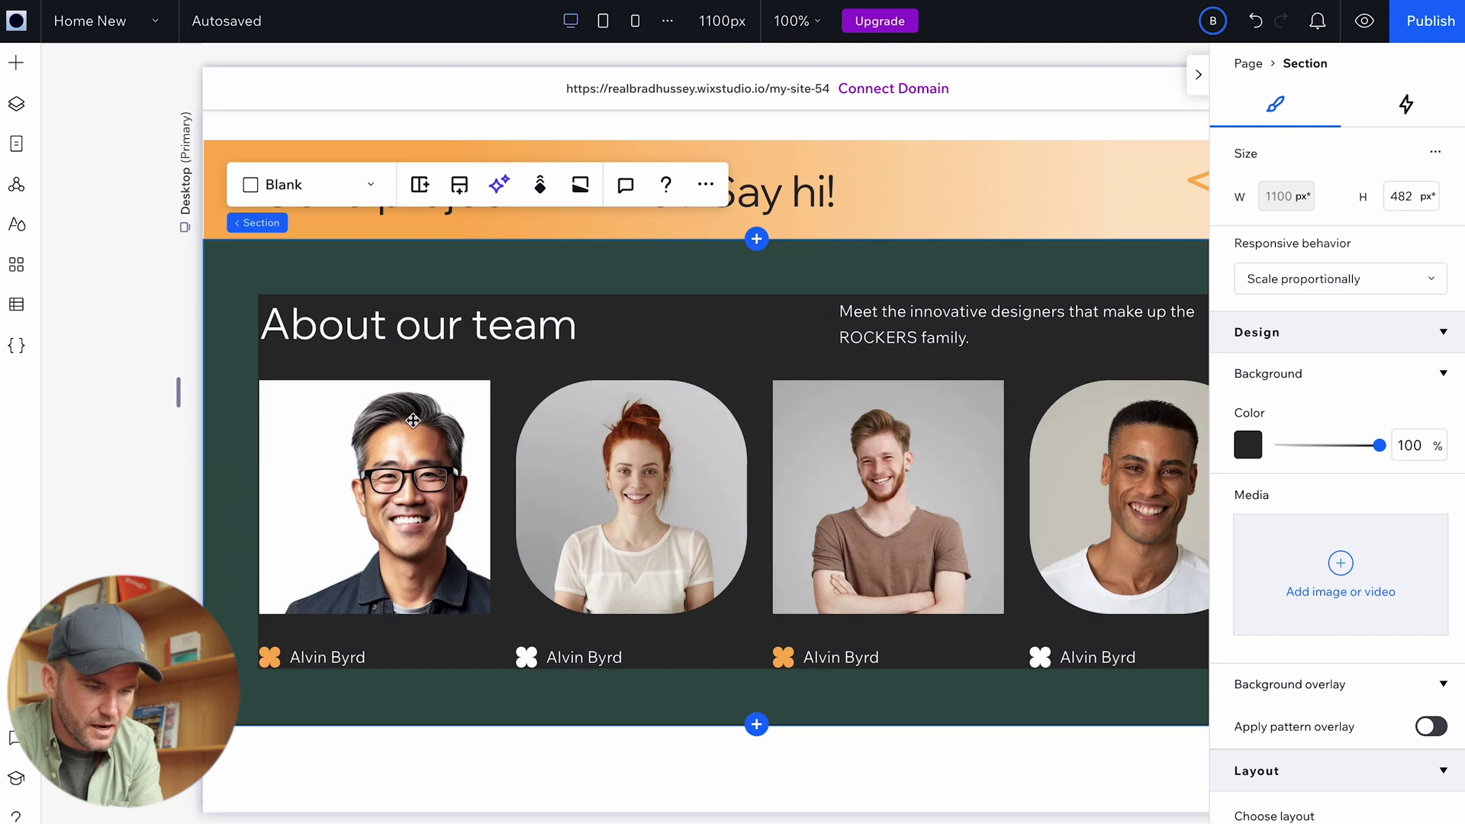
Give the first team card's Item A a hover animation with the Move preset and try it in the page preview.
left_click(412, 421)
left_click(413, 420)
left_click(413, 420)
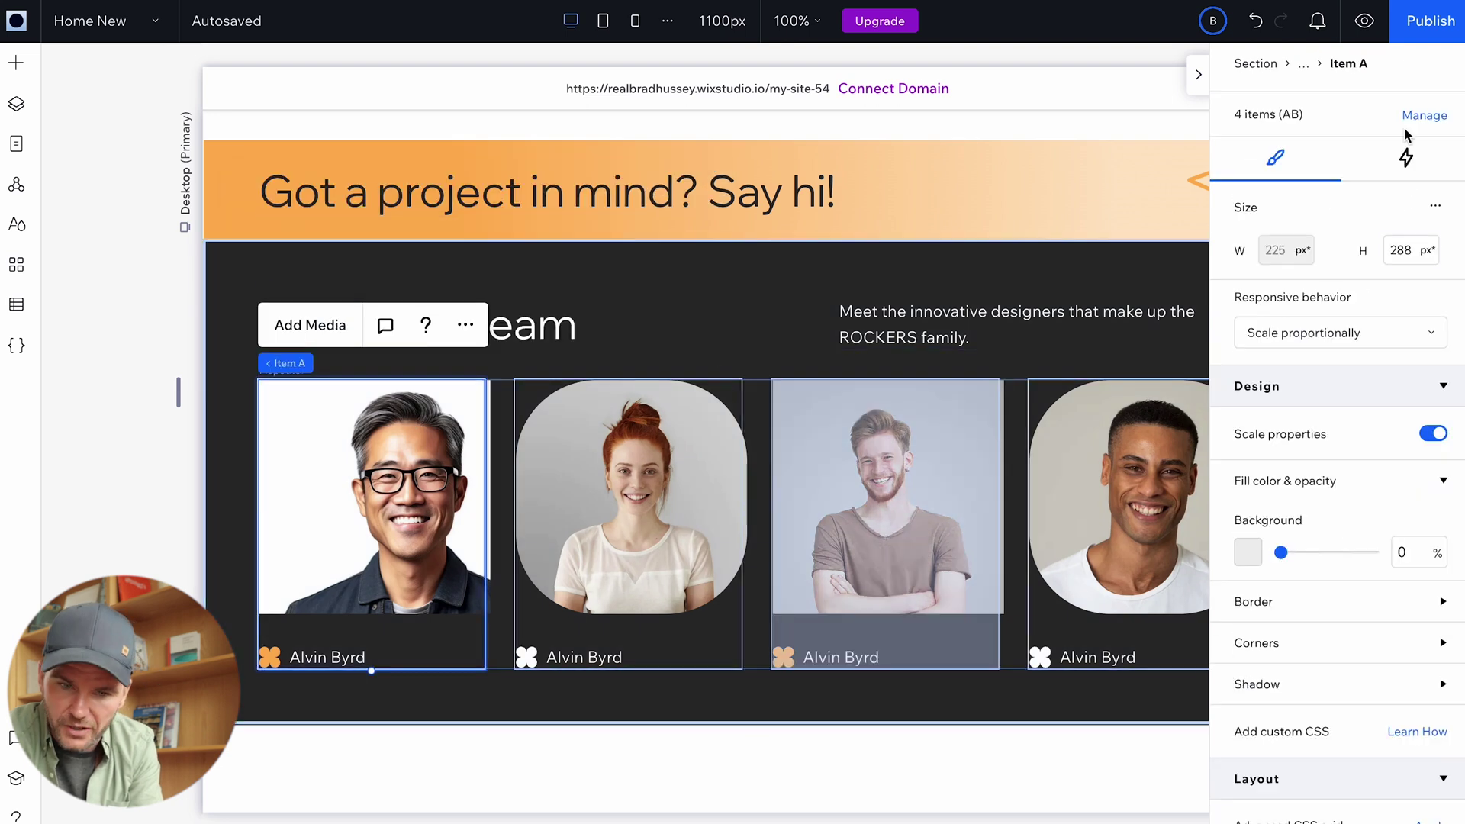
left_click(1407, 158)
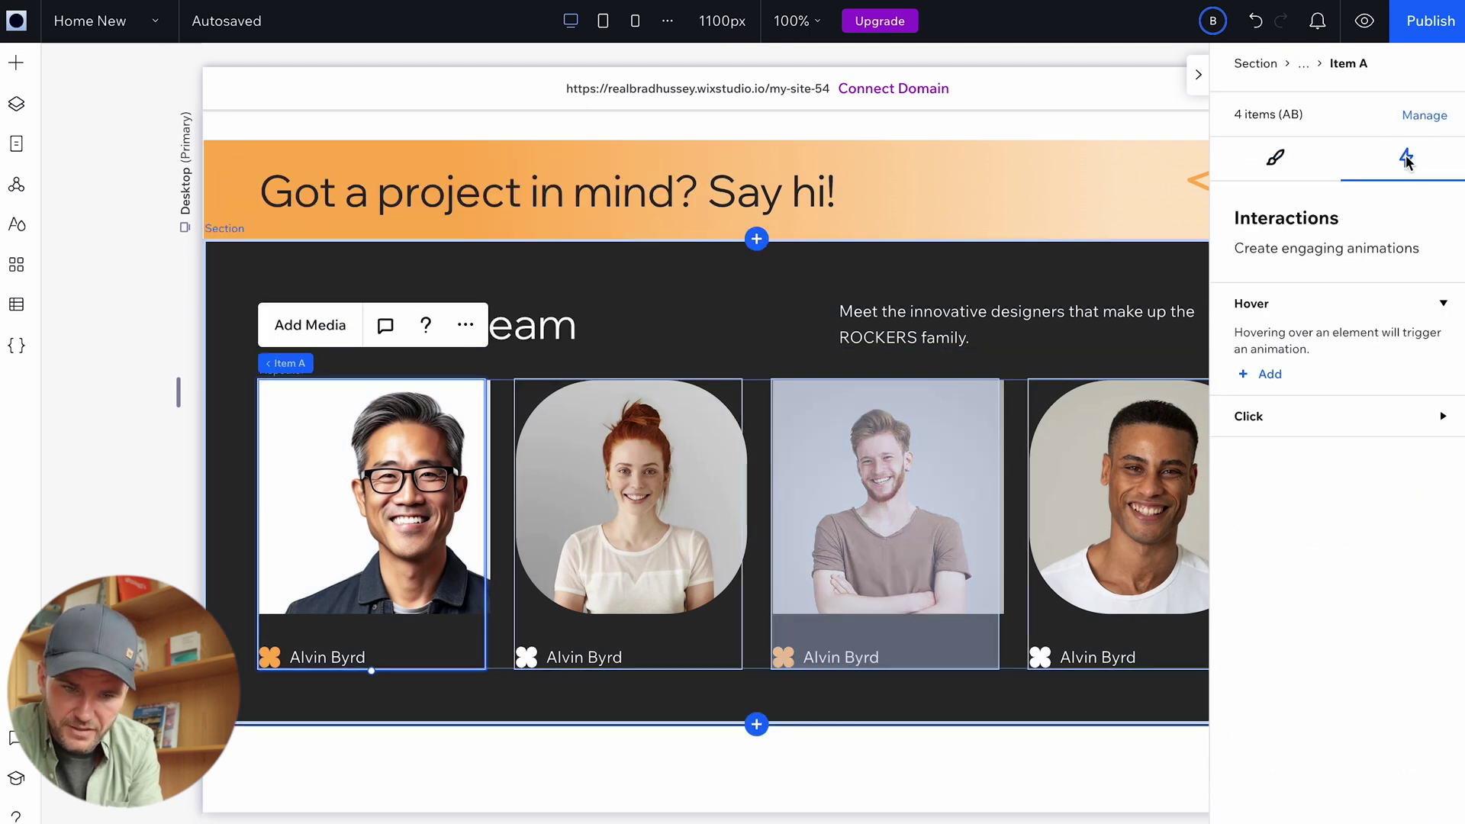
left_click(1270, 375)
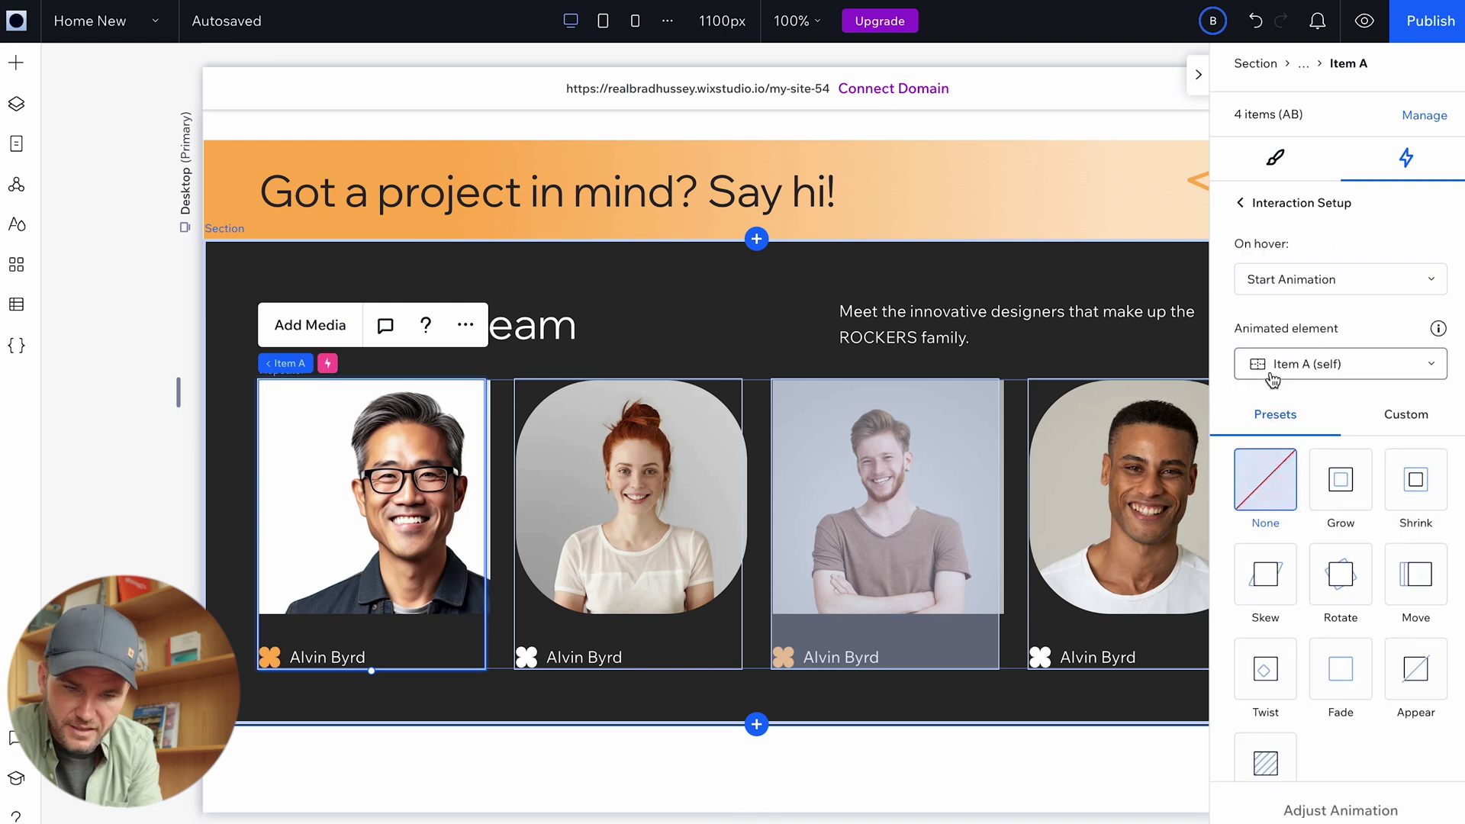
left_click(1416, 574)
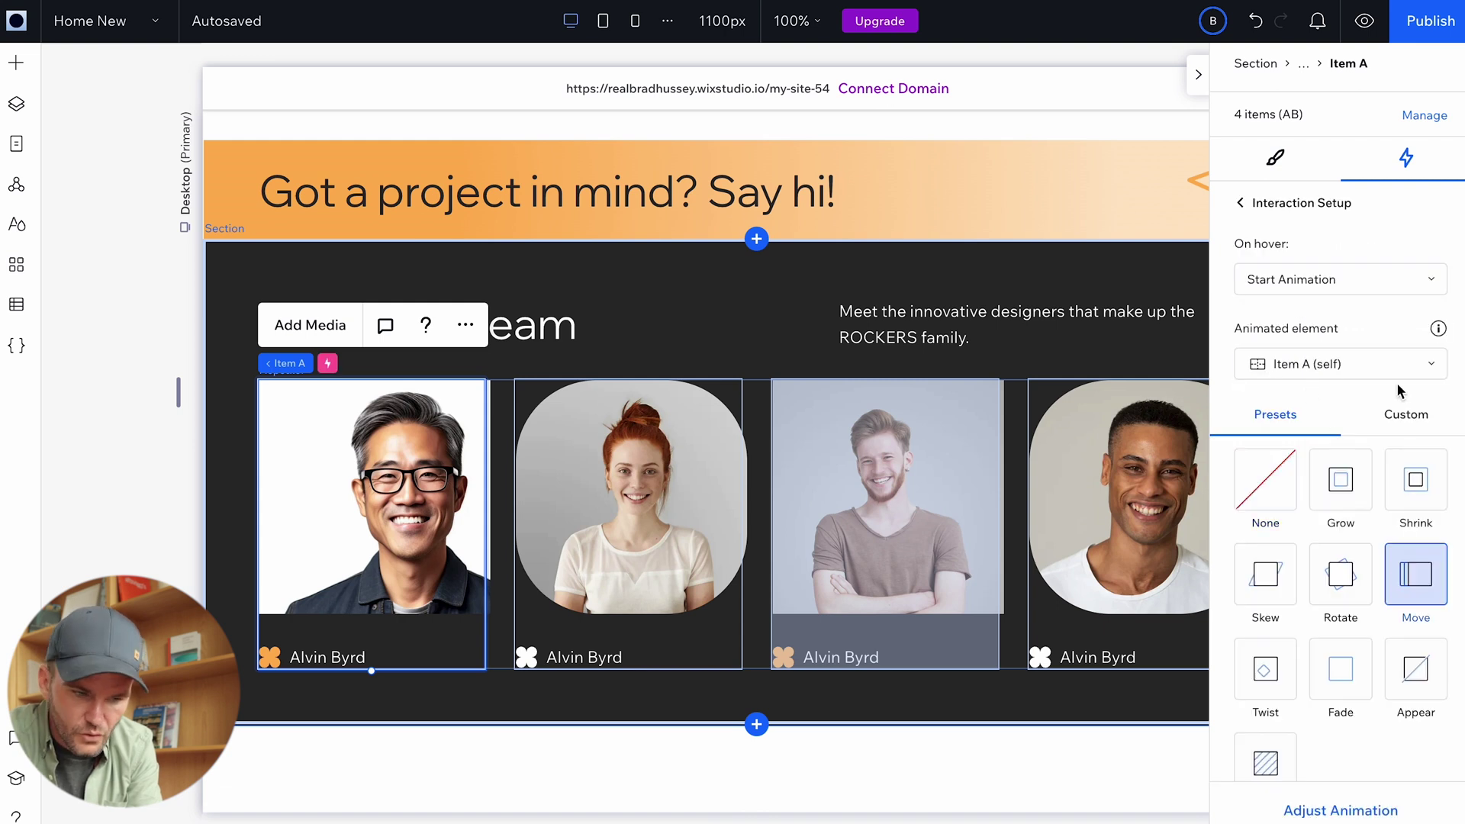
scroll(1399, 390, "down", 1)
scroll(1399, 391, "up", 1)
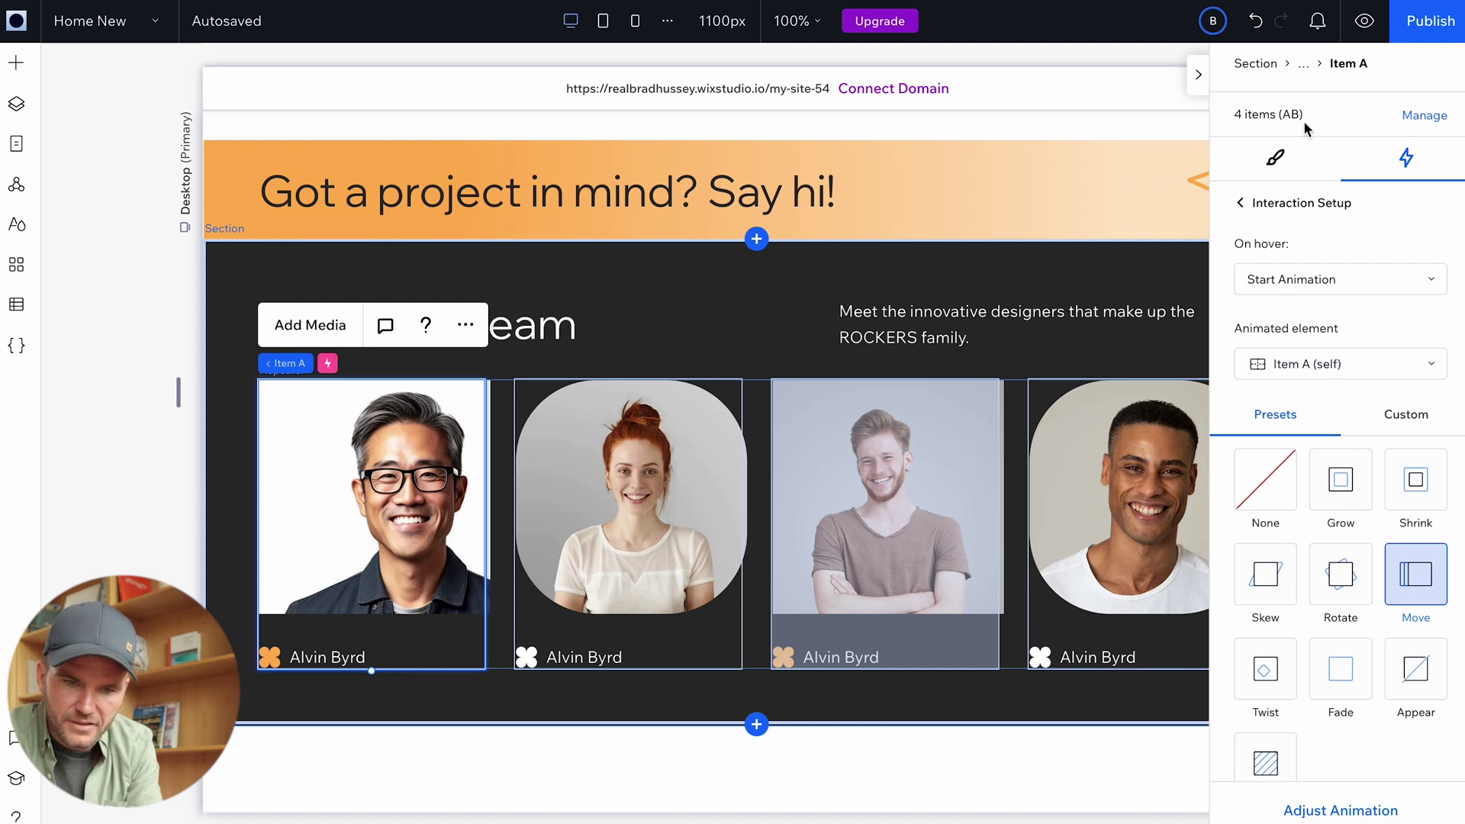
left_click(1356, 25)
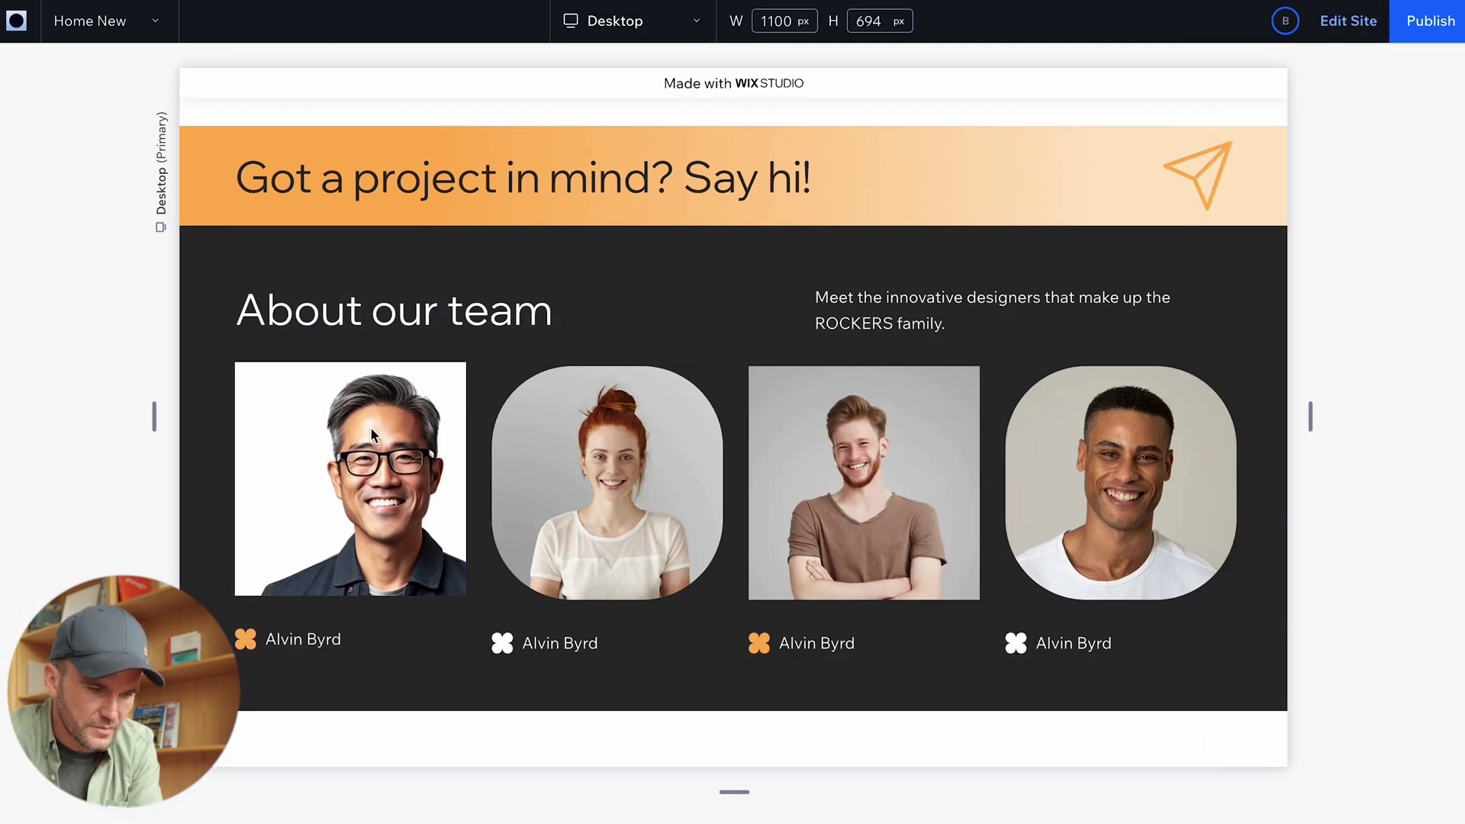
scroll(1119, 507, "down", 5)
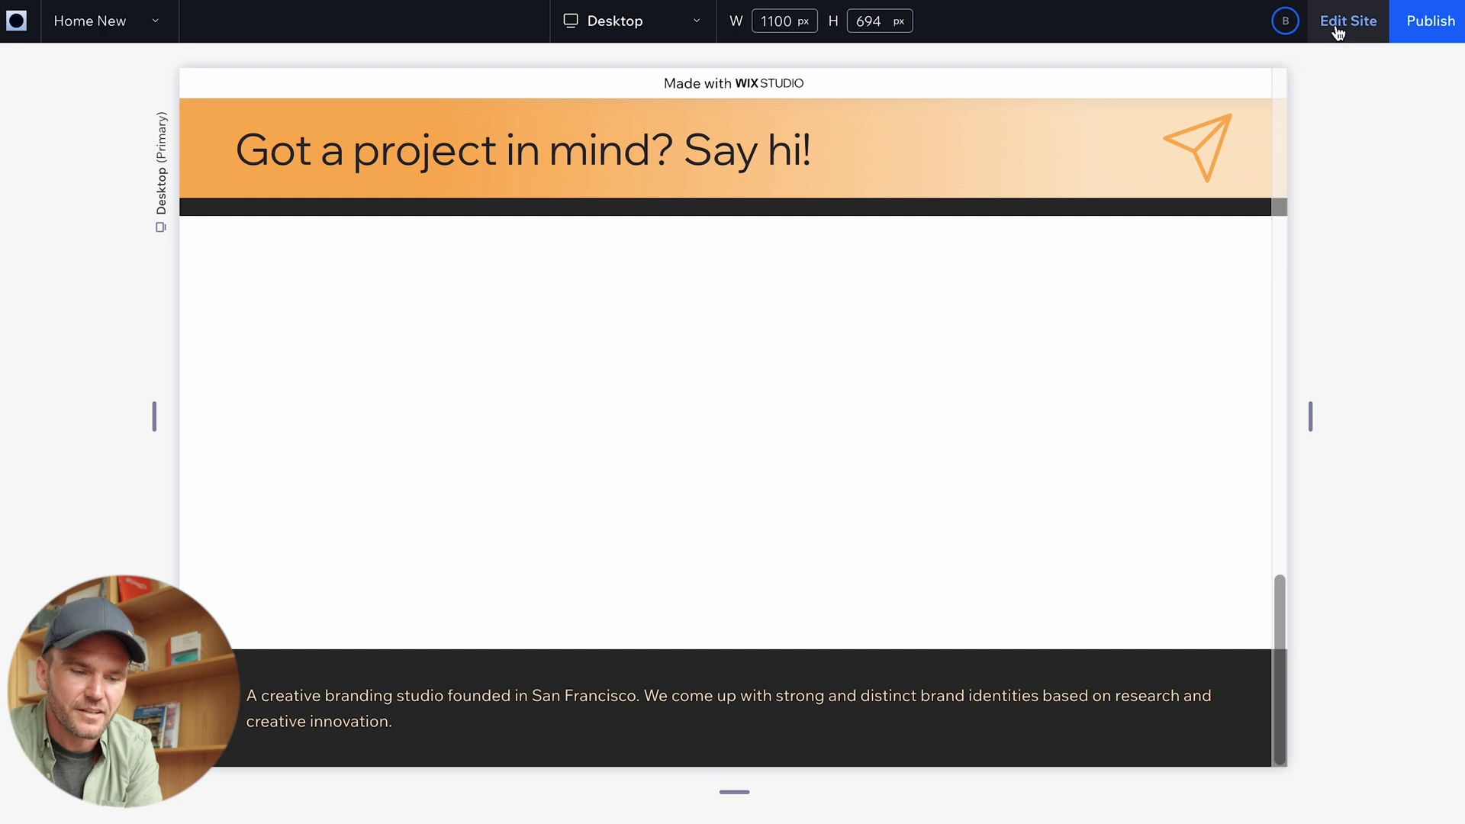
left_click(1334, 26)
Add the gradient "Interactive Experience" text mask to the empty section below the team section.
left_click(801, 384)
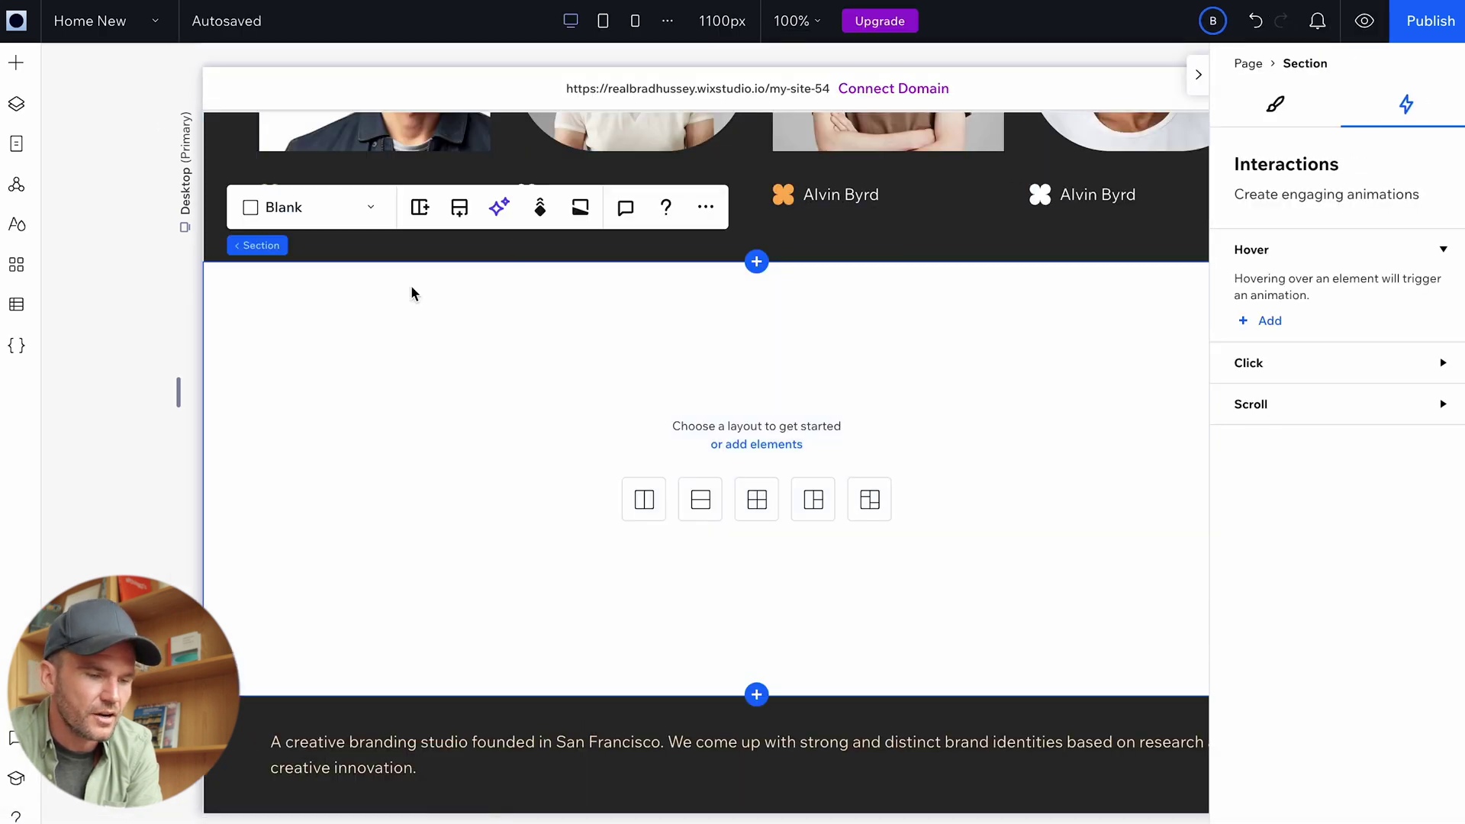
left_click(16, 62)
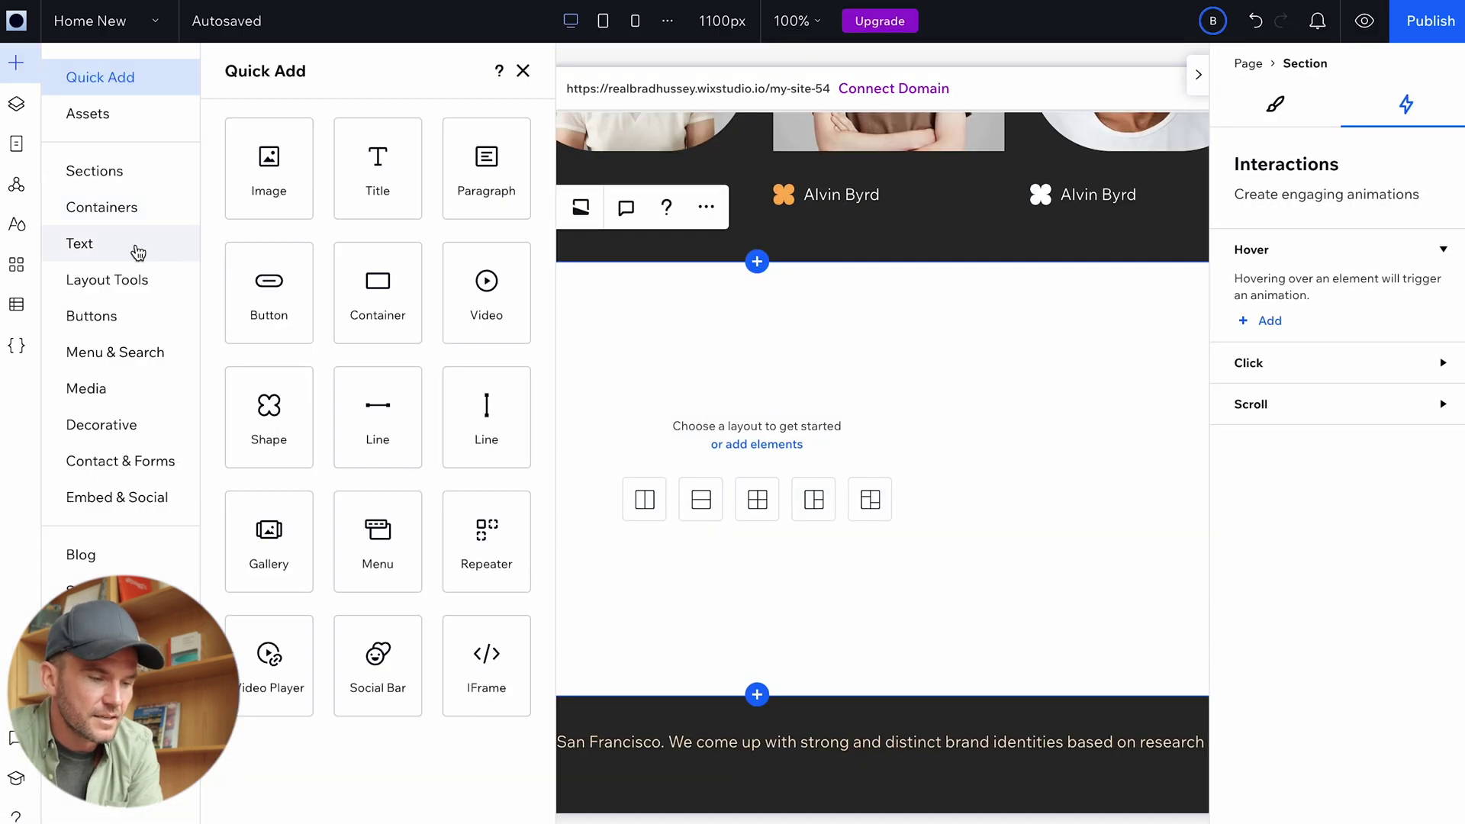
left_click(137, 249)
left_click(284, 154)
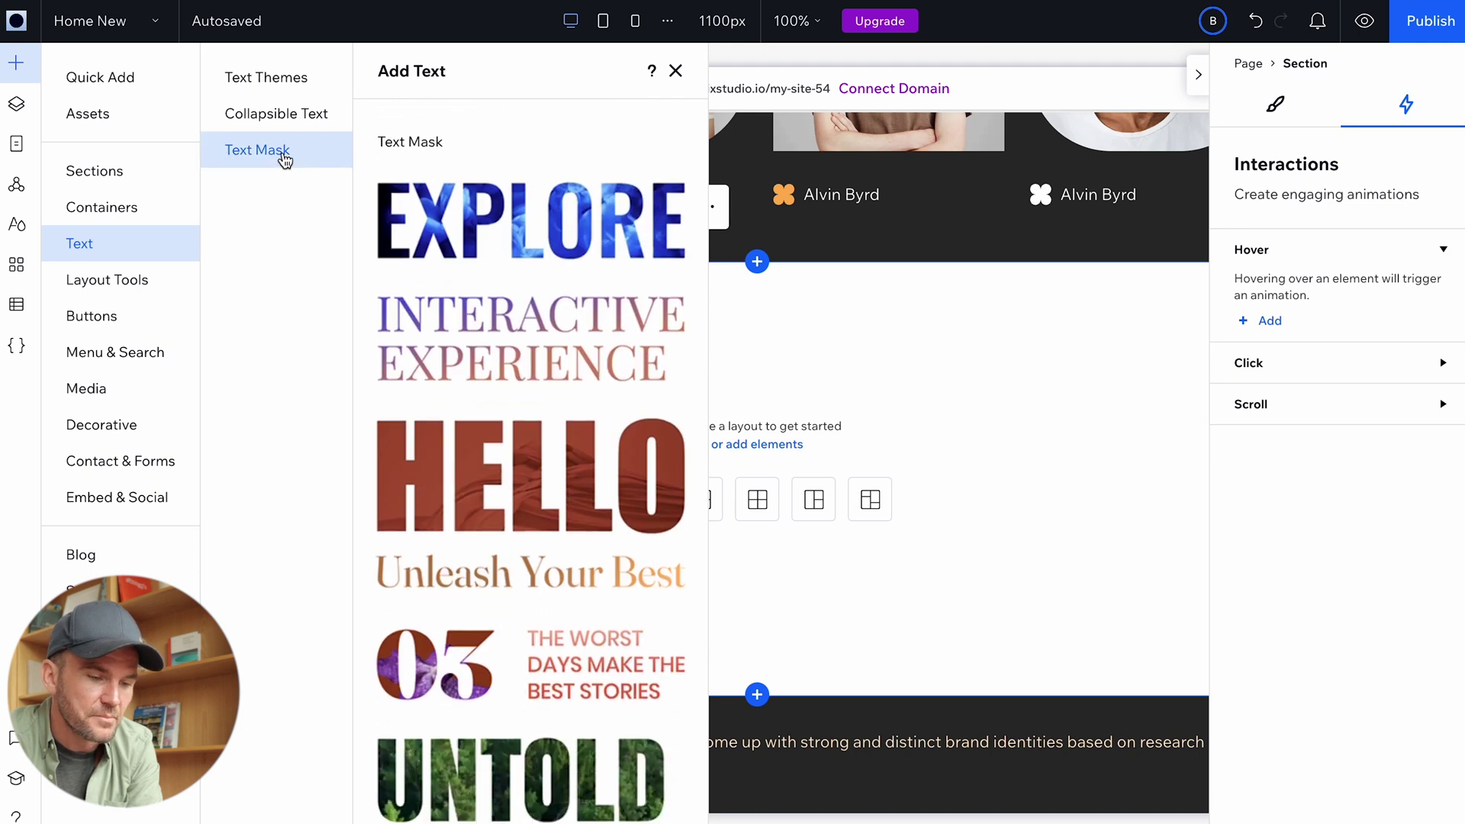
mouse_move(682, 155)
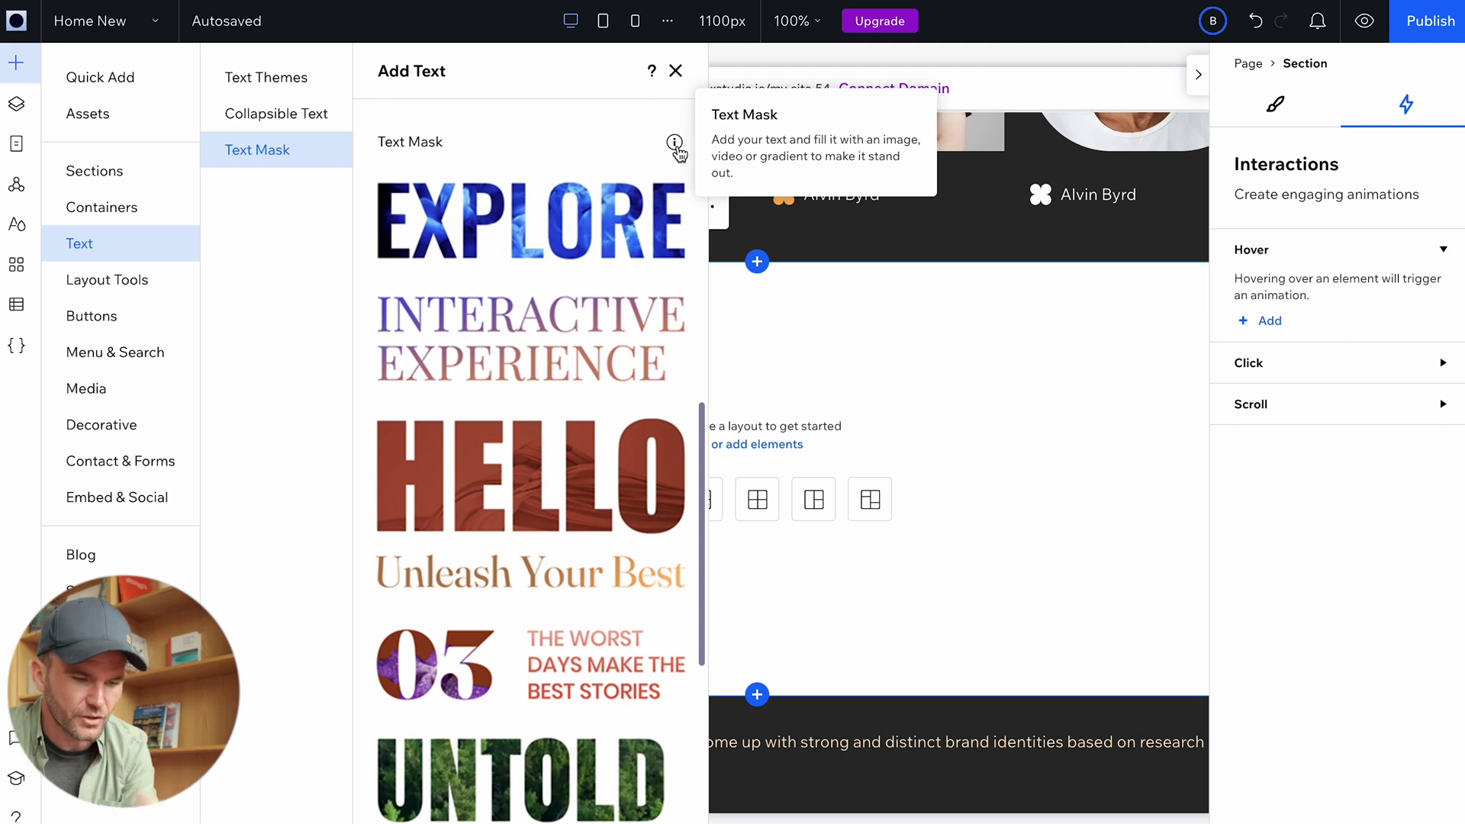
scroll(526, 338, "down", 5)
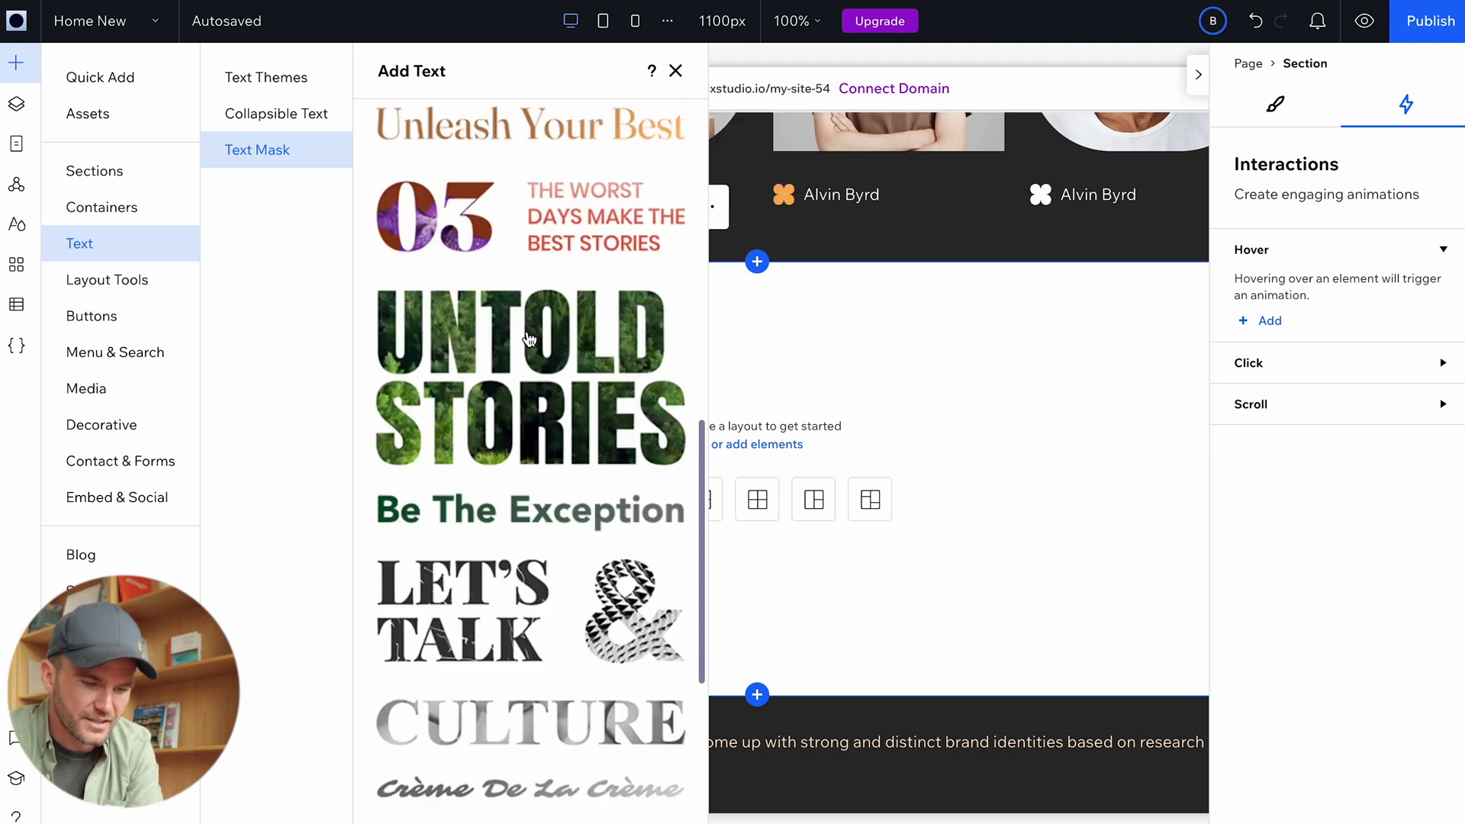
scroll(528, 338, "up", 3)
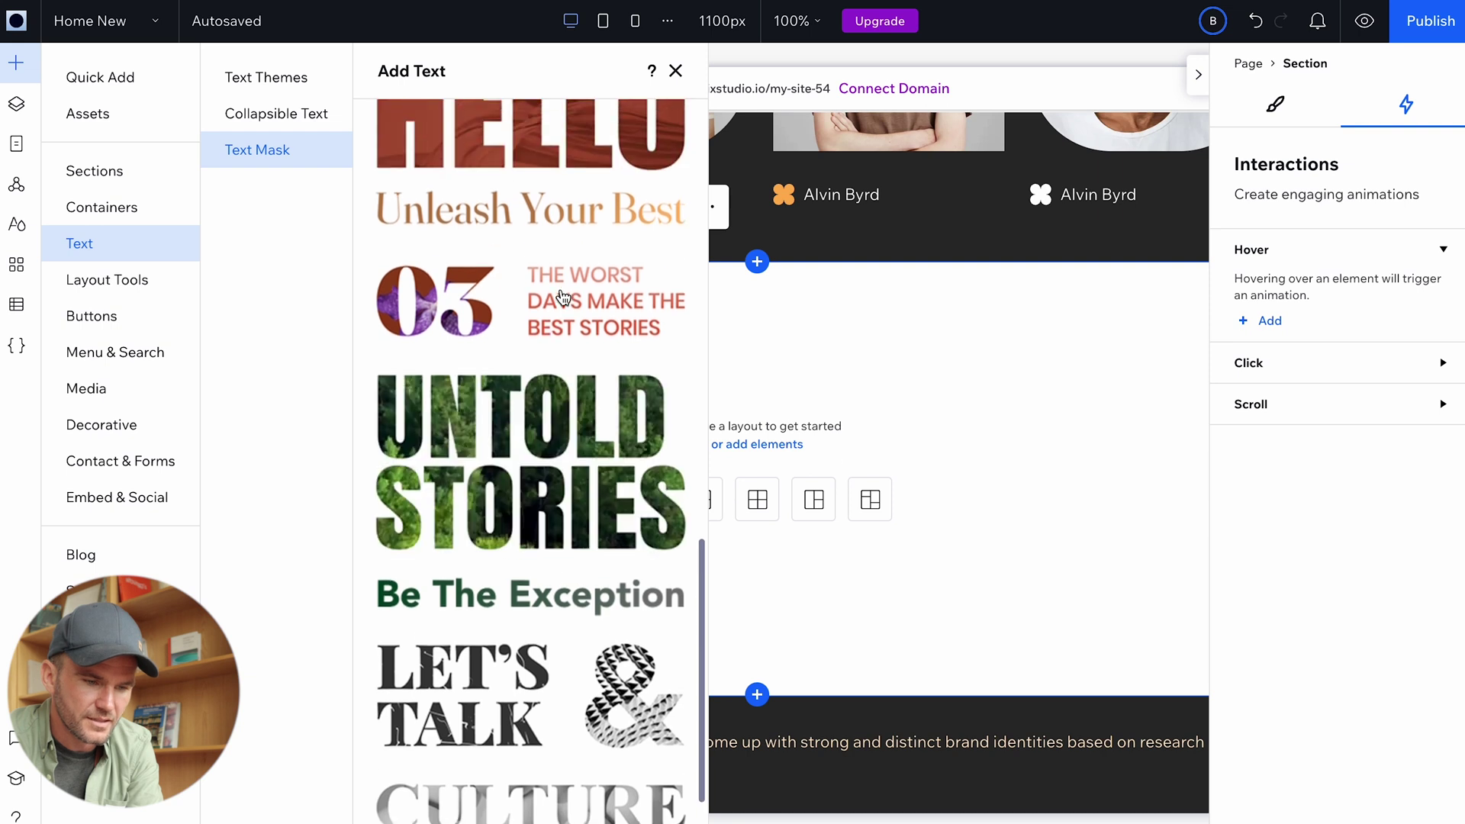
scroll(564, 298, "up", 2)
left_click_drag(559, 295, 601, 428)
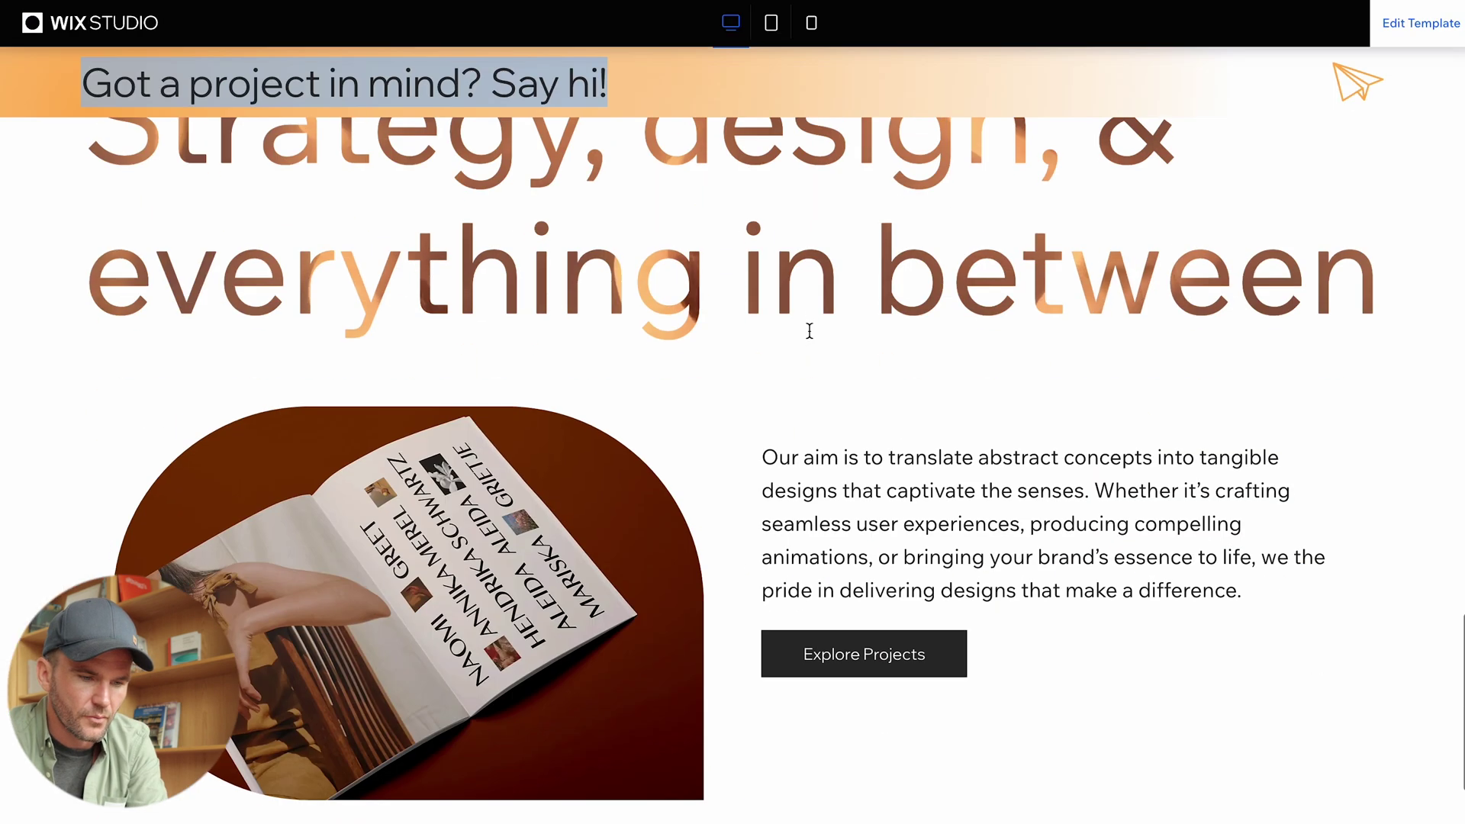
Replace the text mask's wording with the original template's heading "Strategy, design, & everything in between".
left_click_drag(79, 183, 1335, 380)
key("ctrl+c")
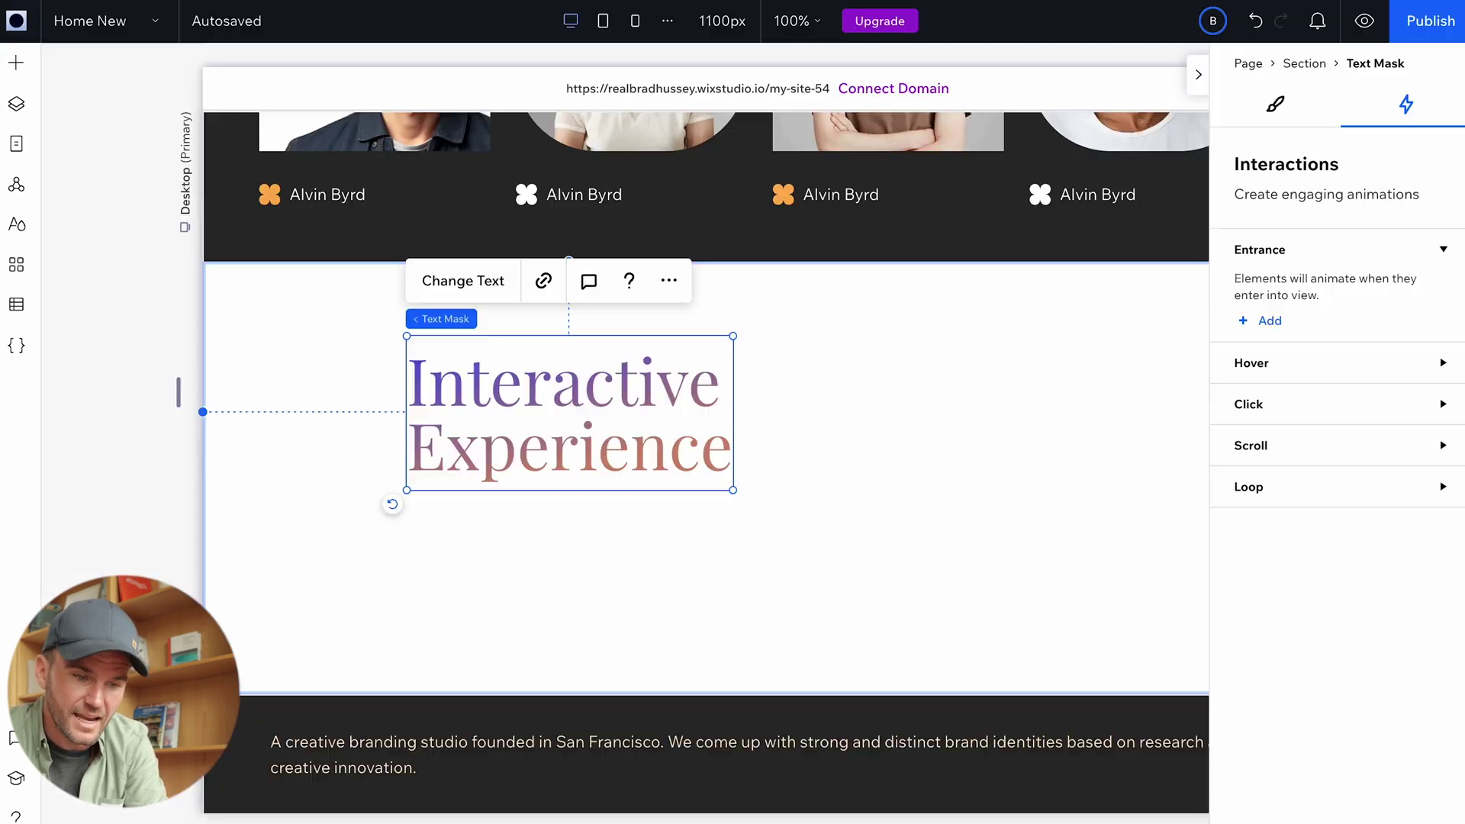
left_click(489, 283)
left_click(837, 478)
key("ctrl+a")
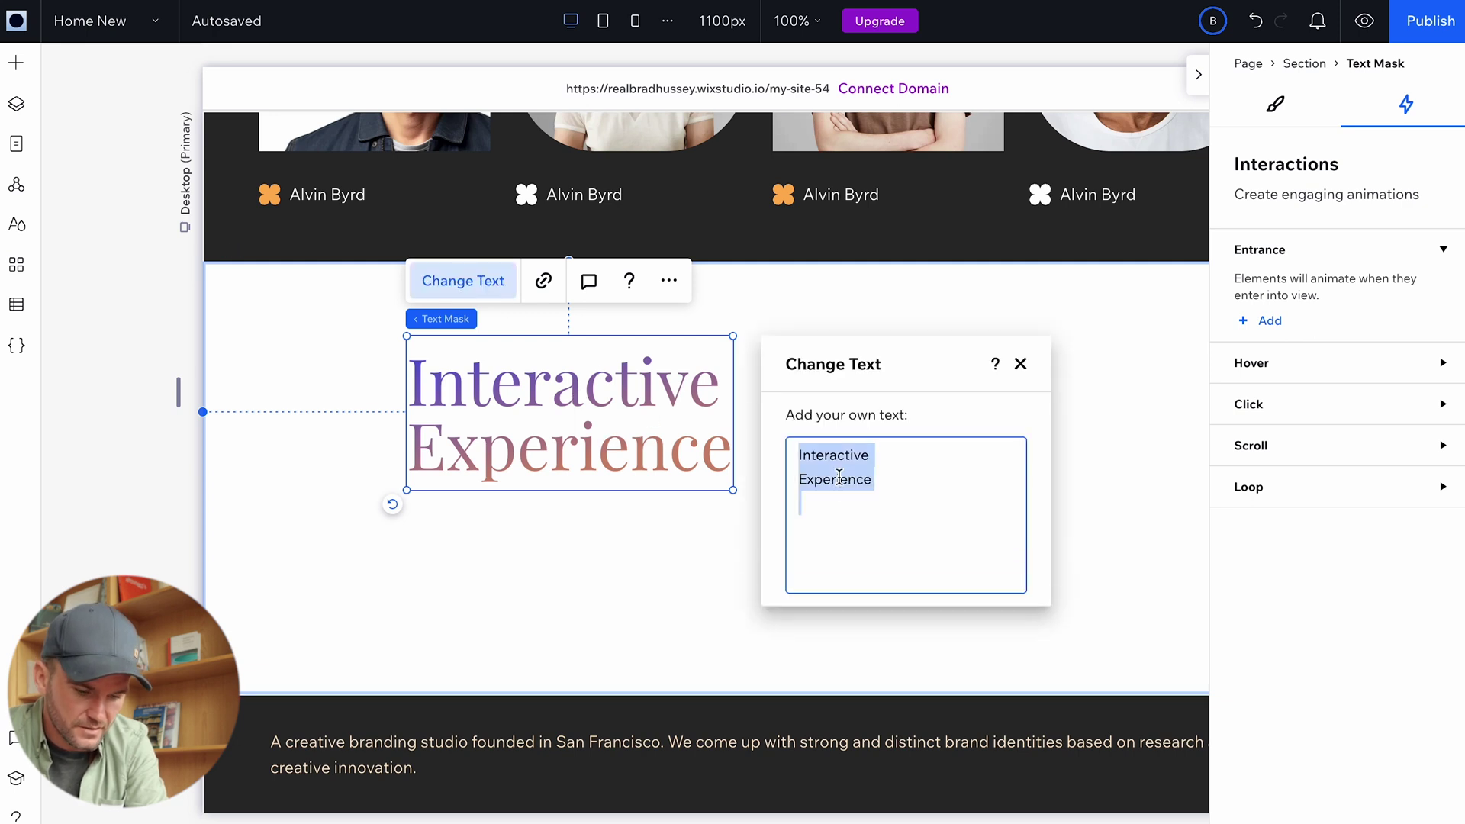
key("ctrl+v")
left_click(657, 501)
Enlarge the heading text mask and align it to the left and top of its section.
left_click(726, 408)
left_click_drag(735, 417, 1030, 485)
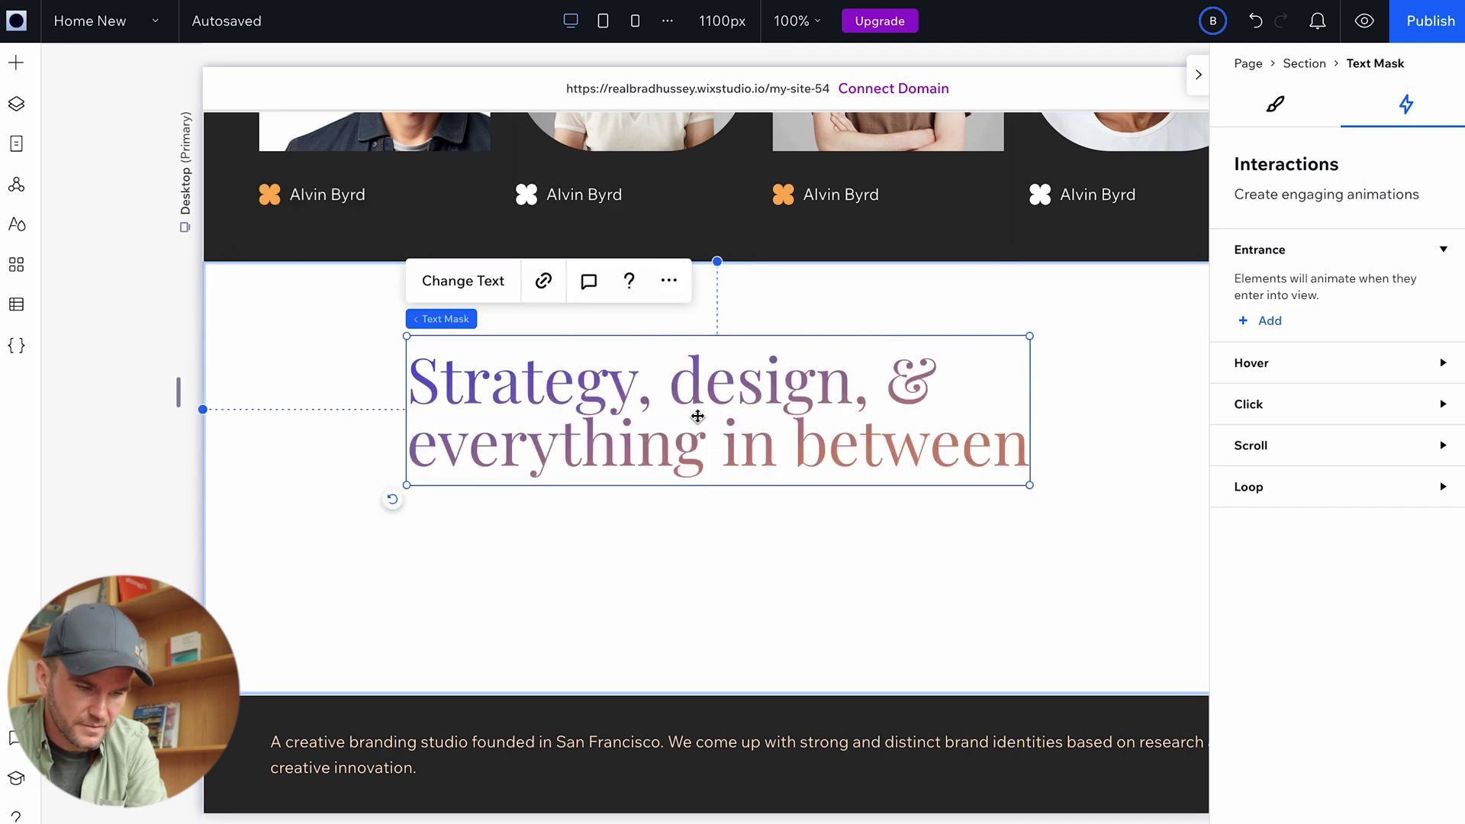
left_click(1277, 105)
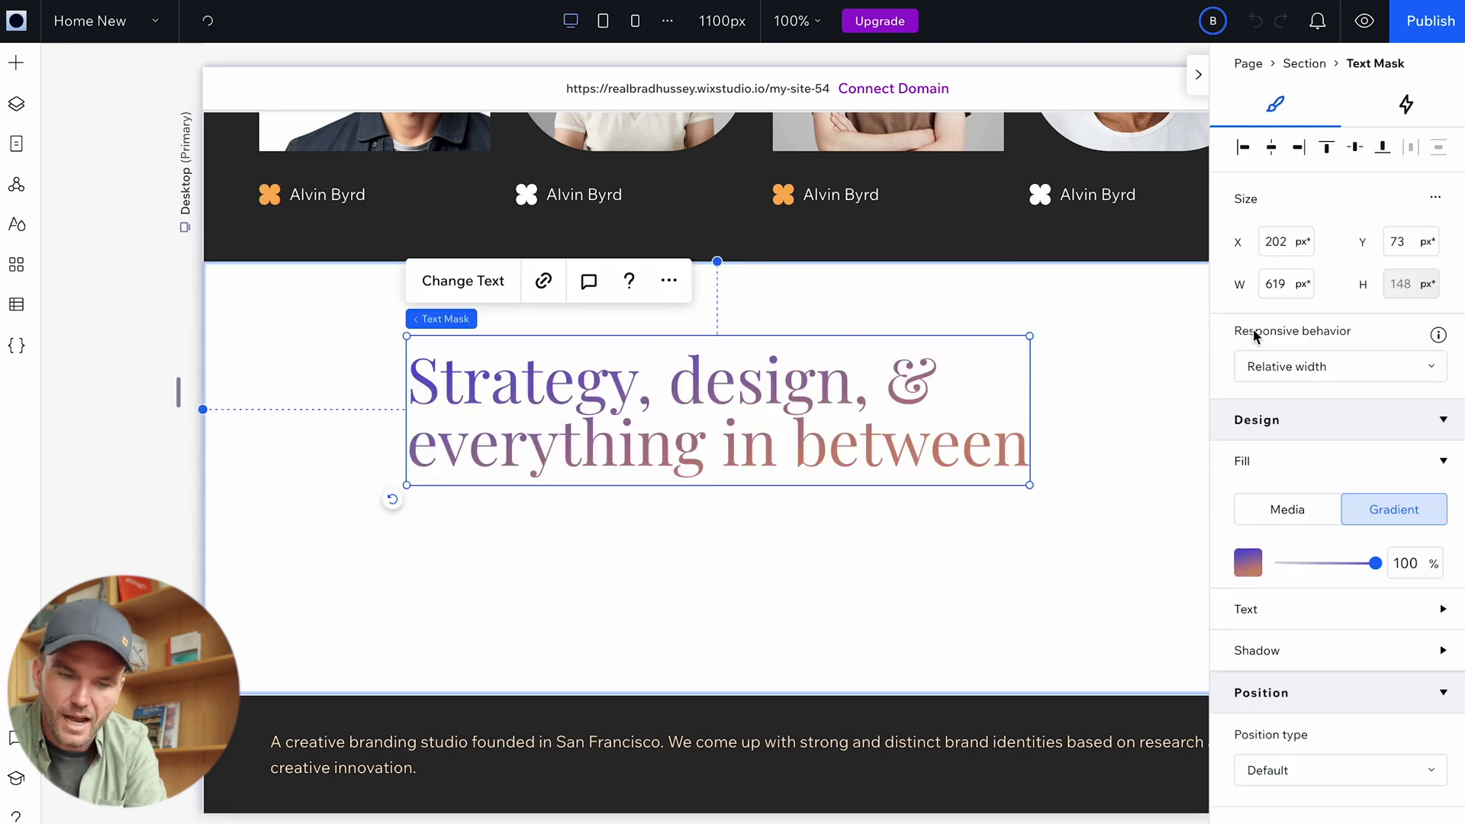
left_click(1244, 147)
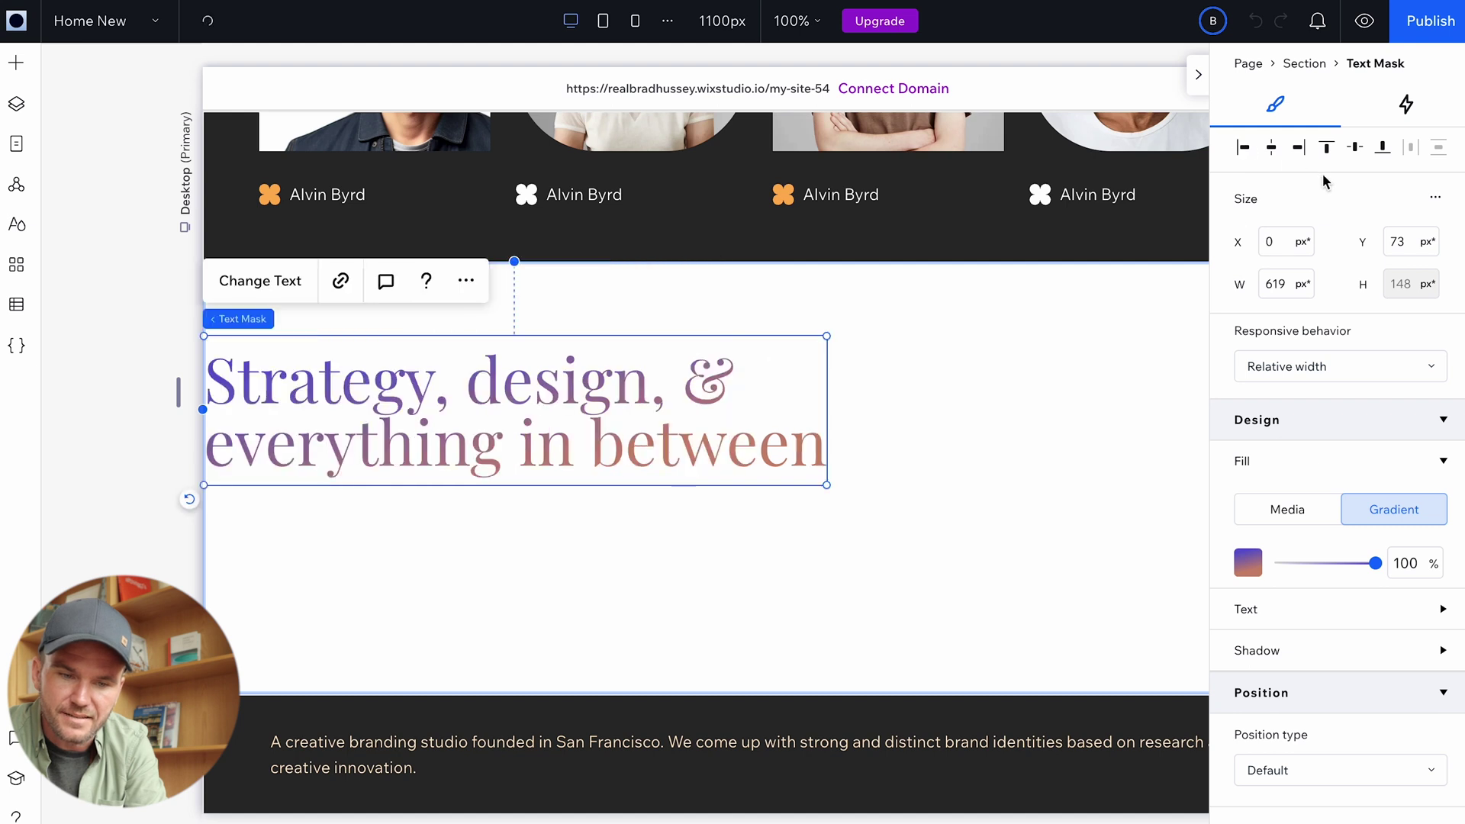
left_click(1331, 151)
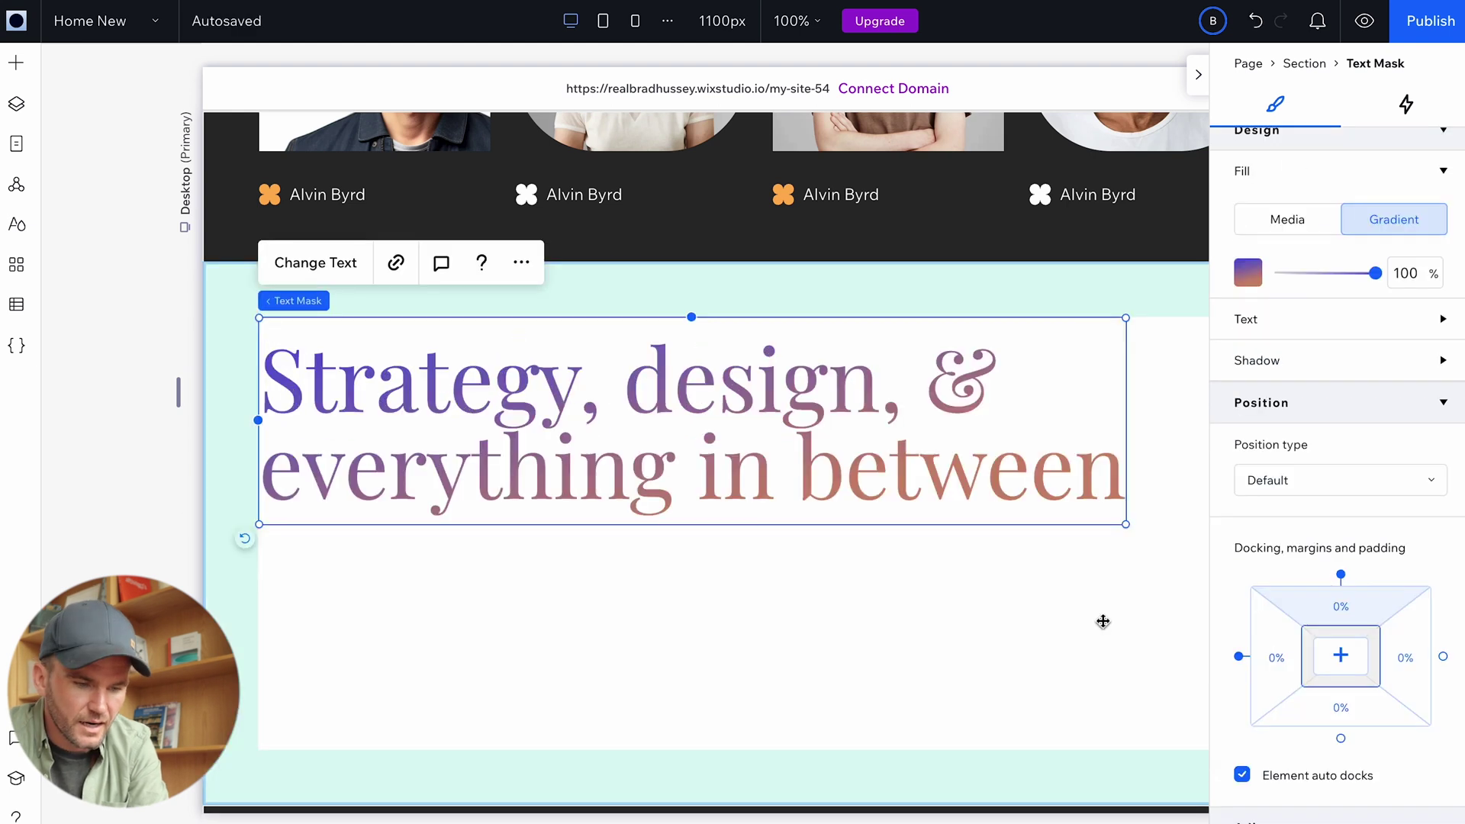
Fill the heading text mask with the "Sand Dunes" video found by searching the Wix media library for "sand".
left_click(1279, 225)
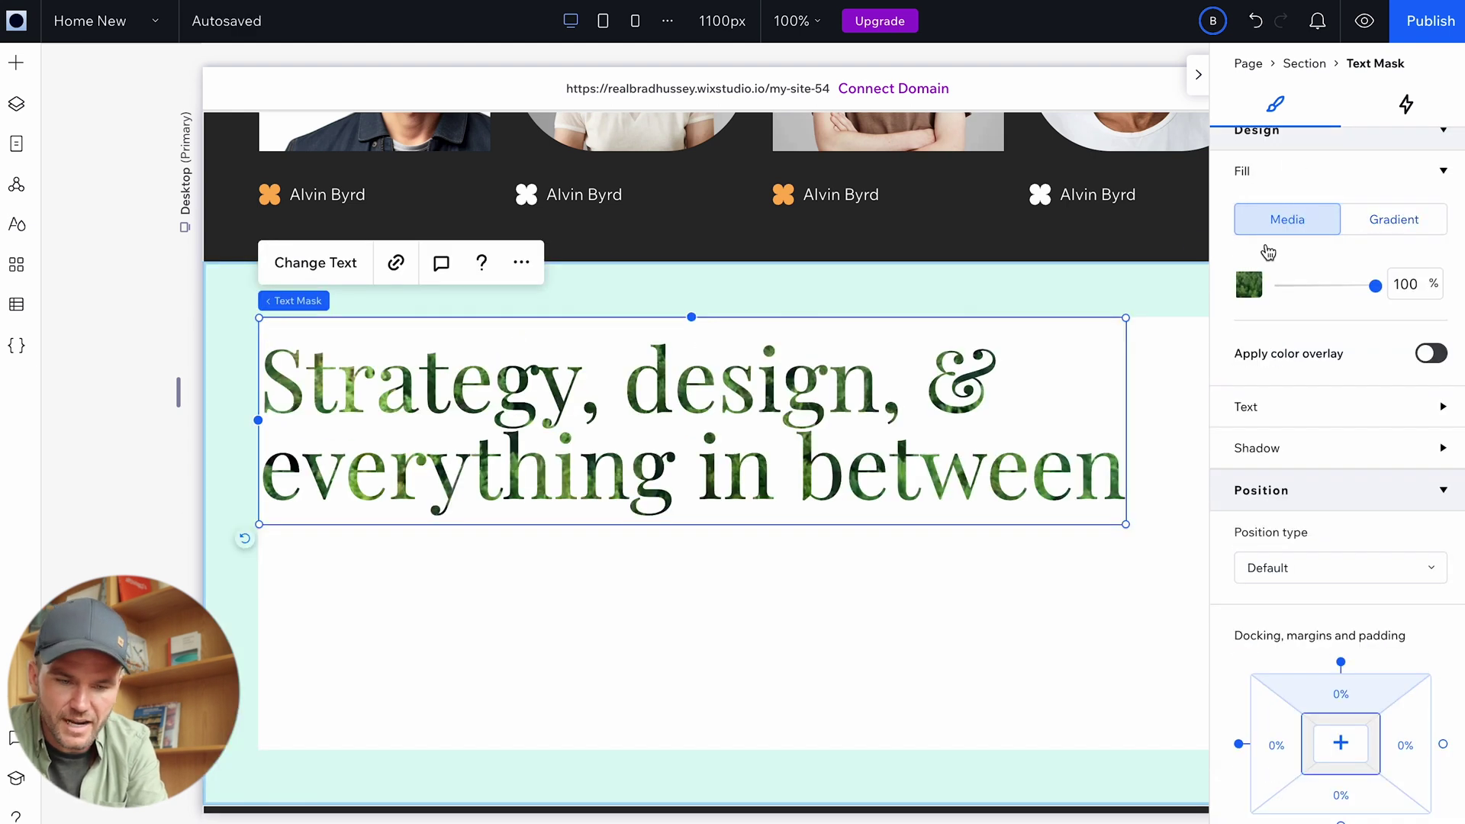
left_click(1249, 285)
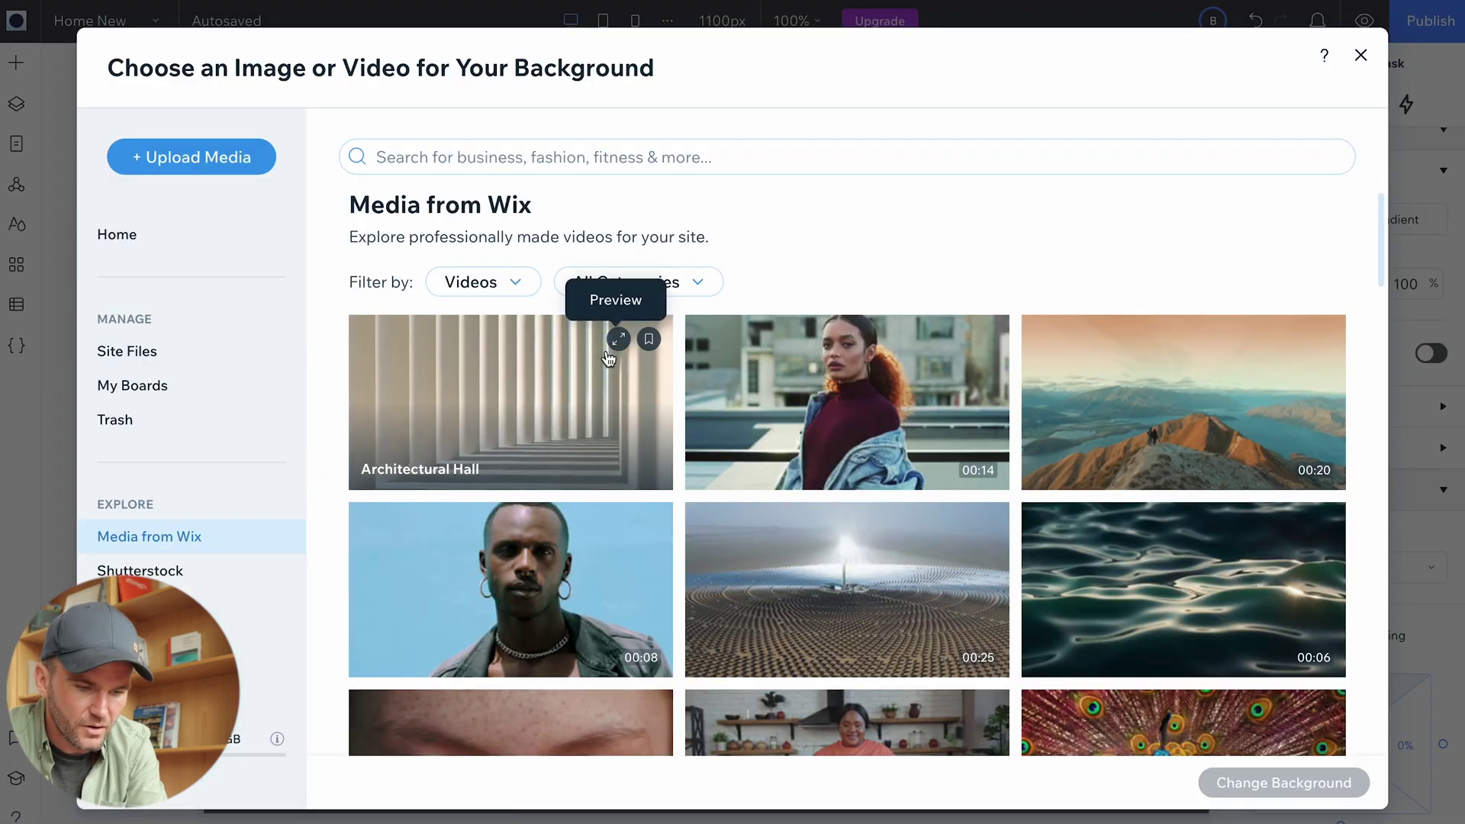
left_click(906, 157)
type("san")
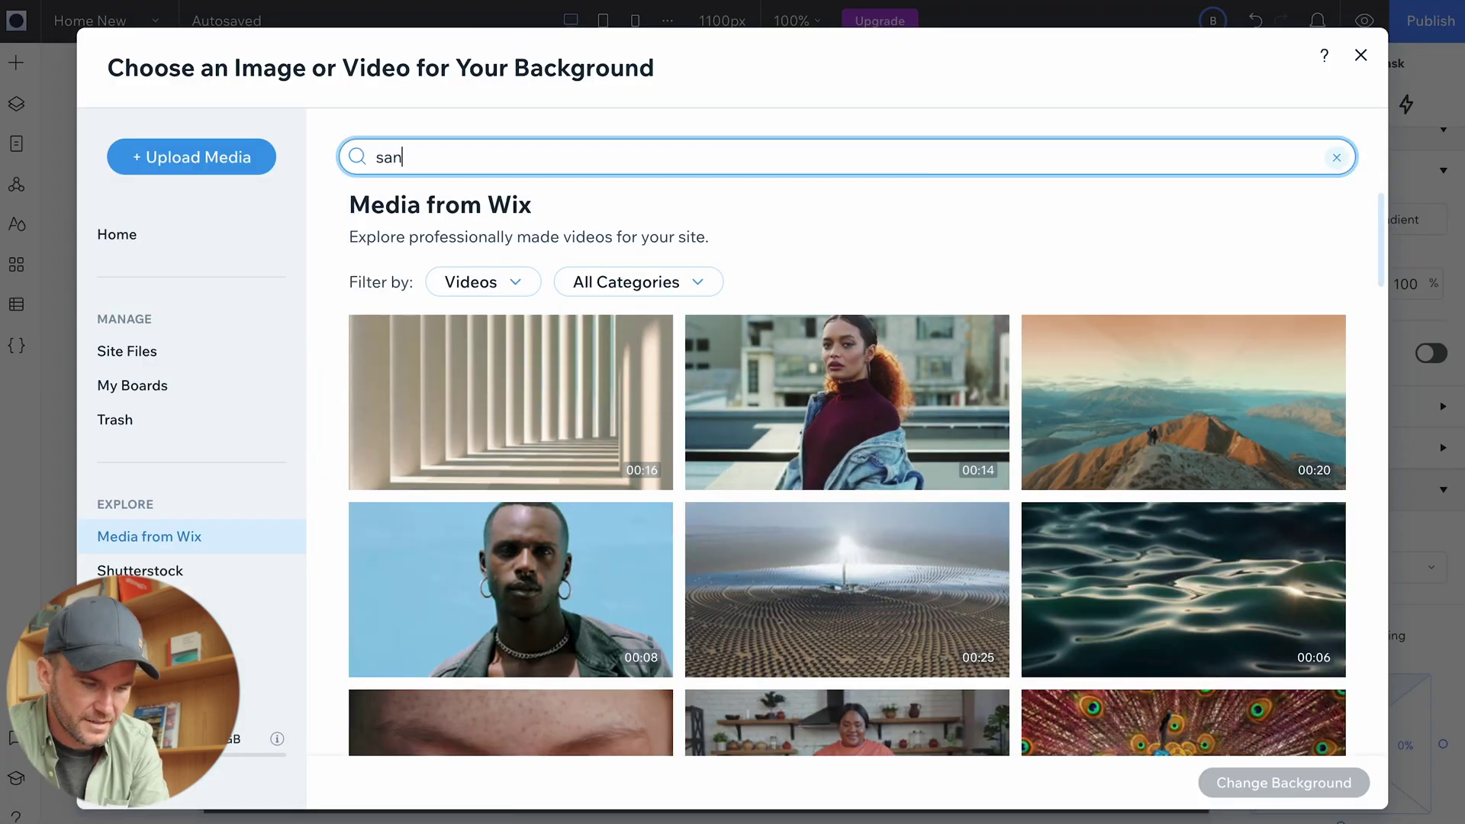
type("d")
key("Return")
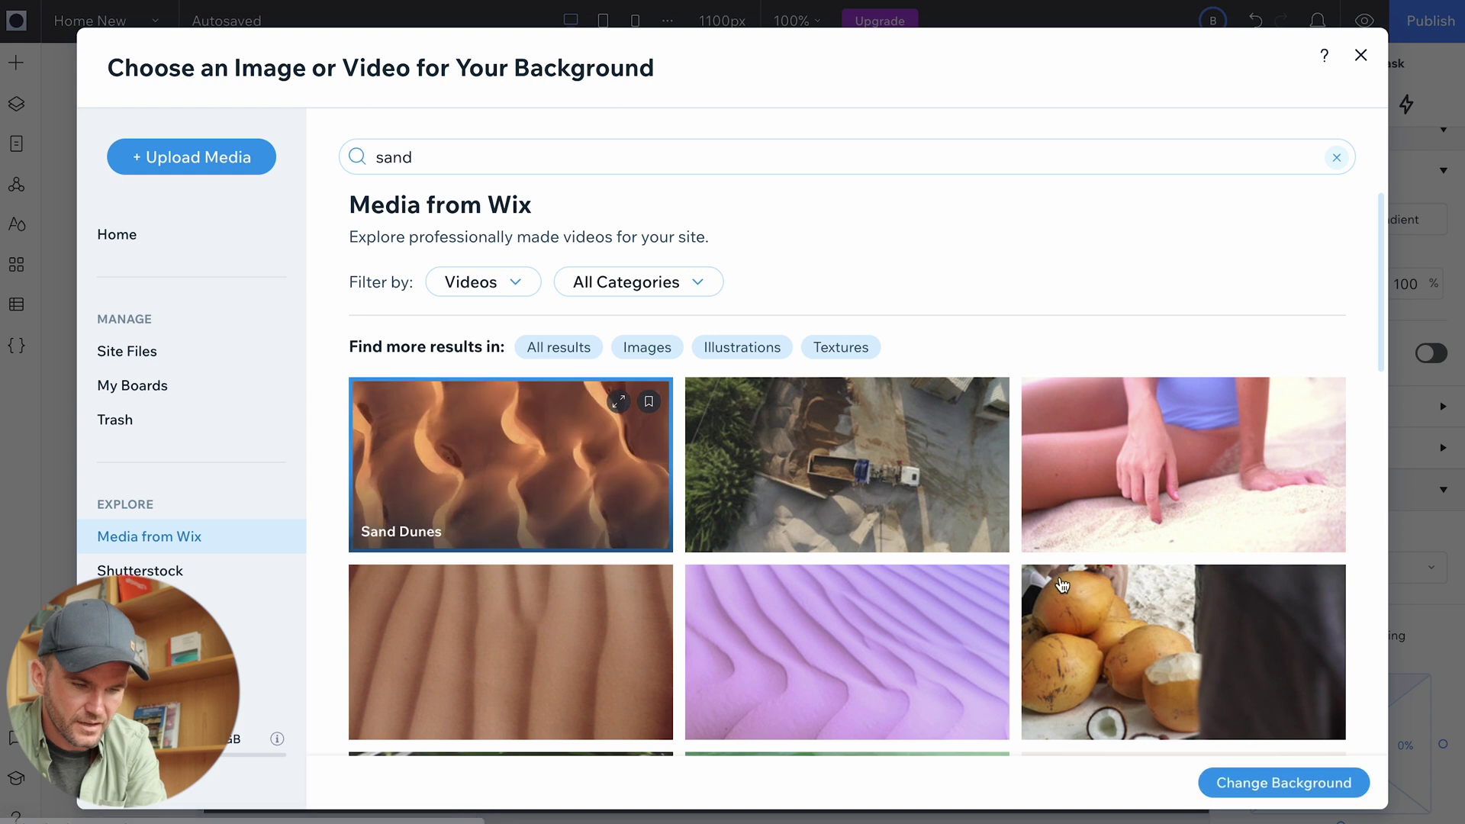
left_click(1261, 782)
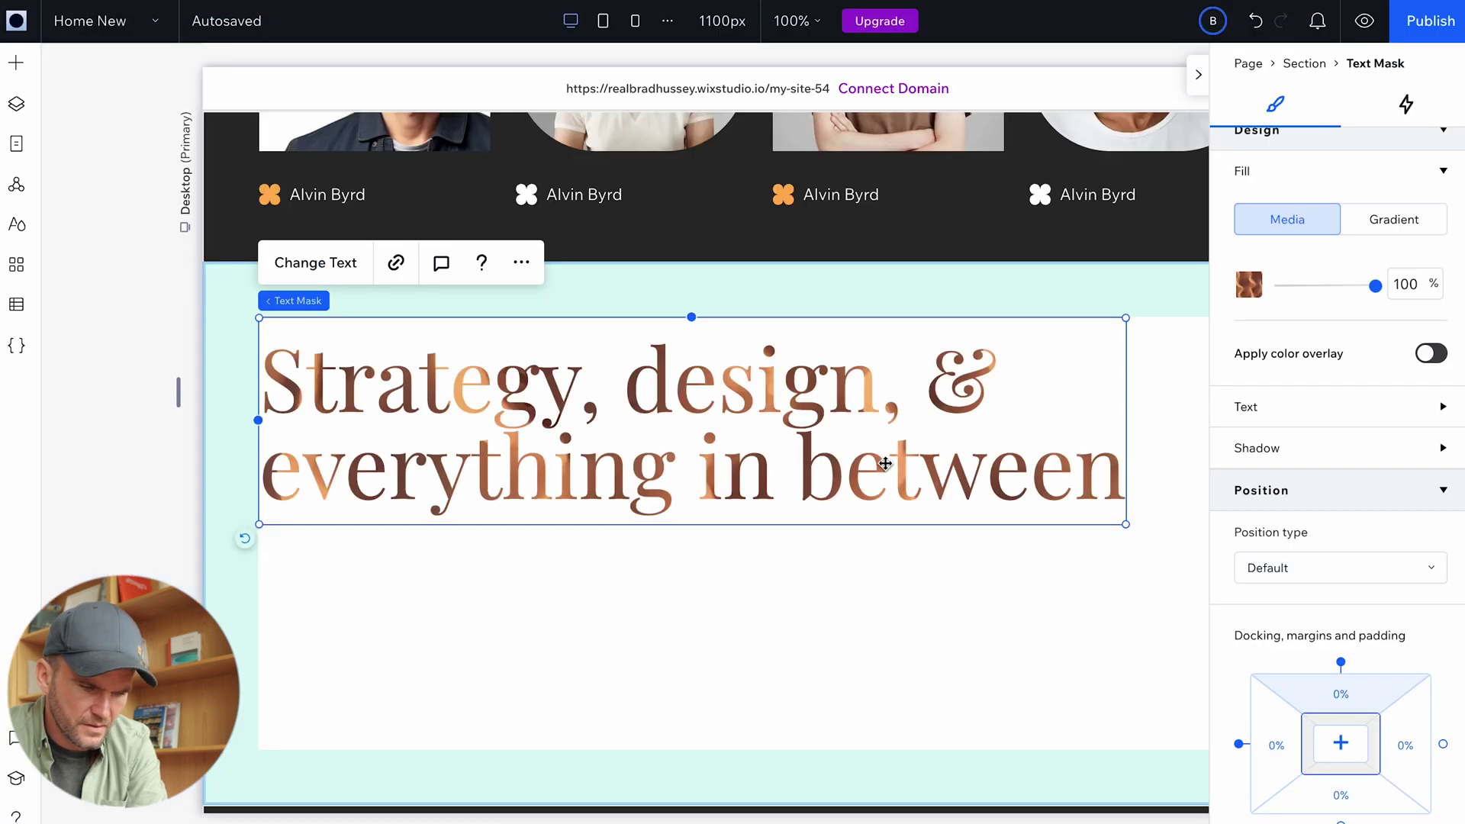
Add a row below the heading, move the row divider up to just under the text, and split the new row into two columns.
scroll(934, 576, "down", 2)
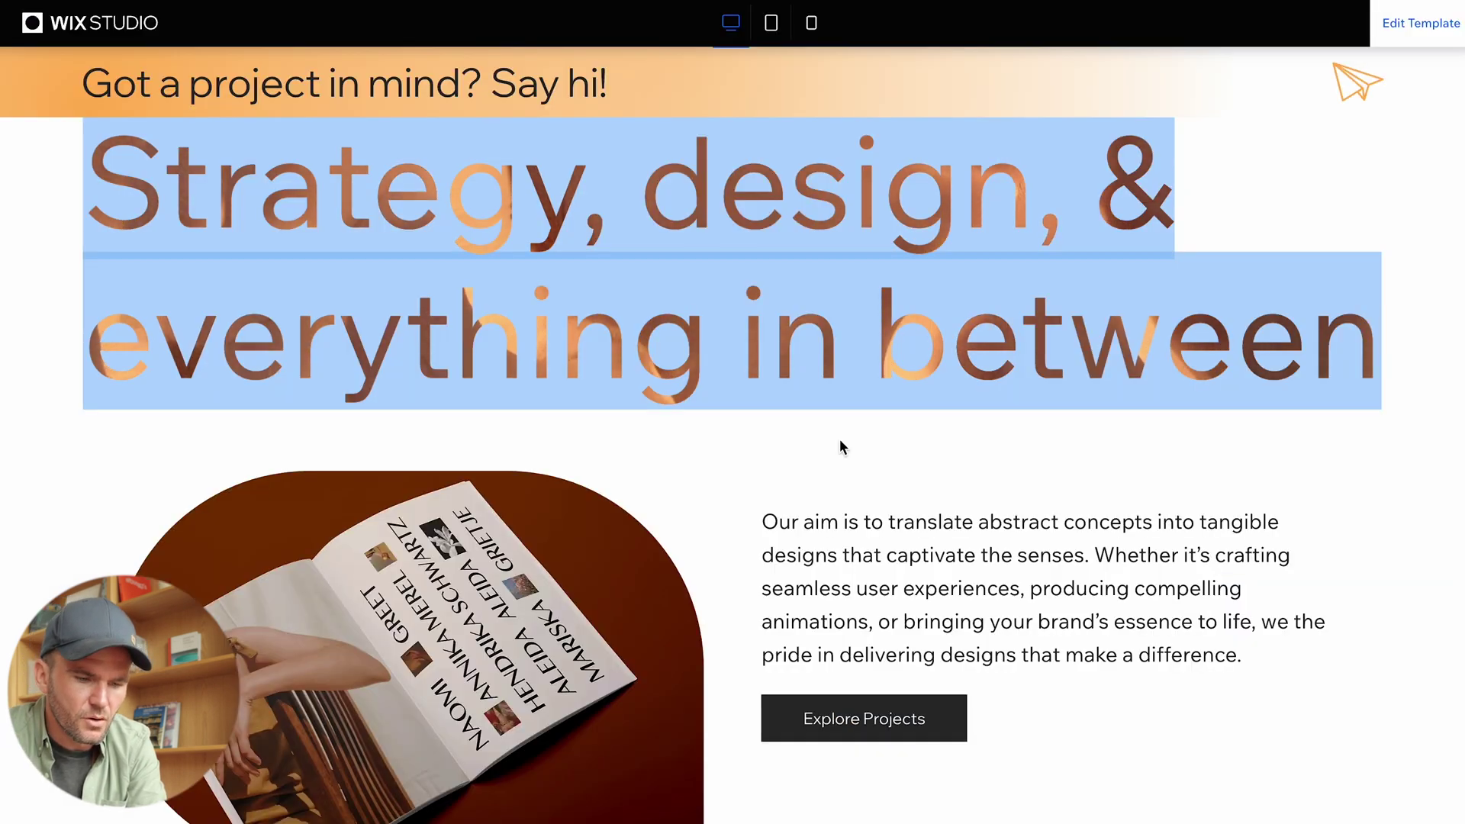
scroll(839, 438, "down", 2)
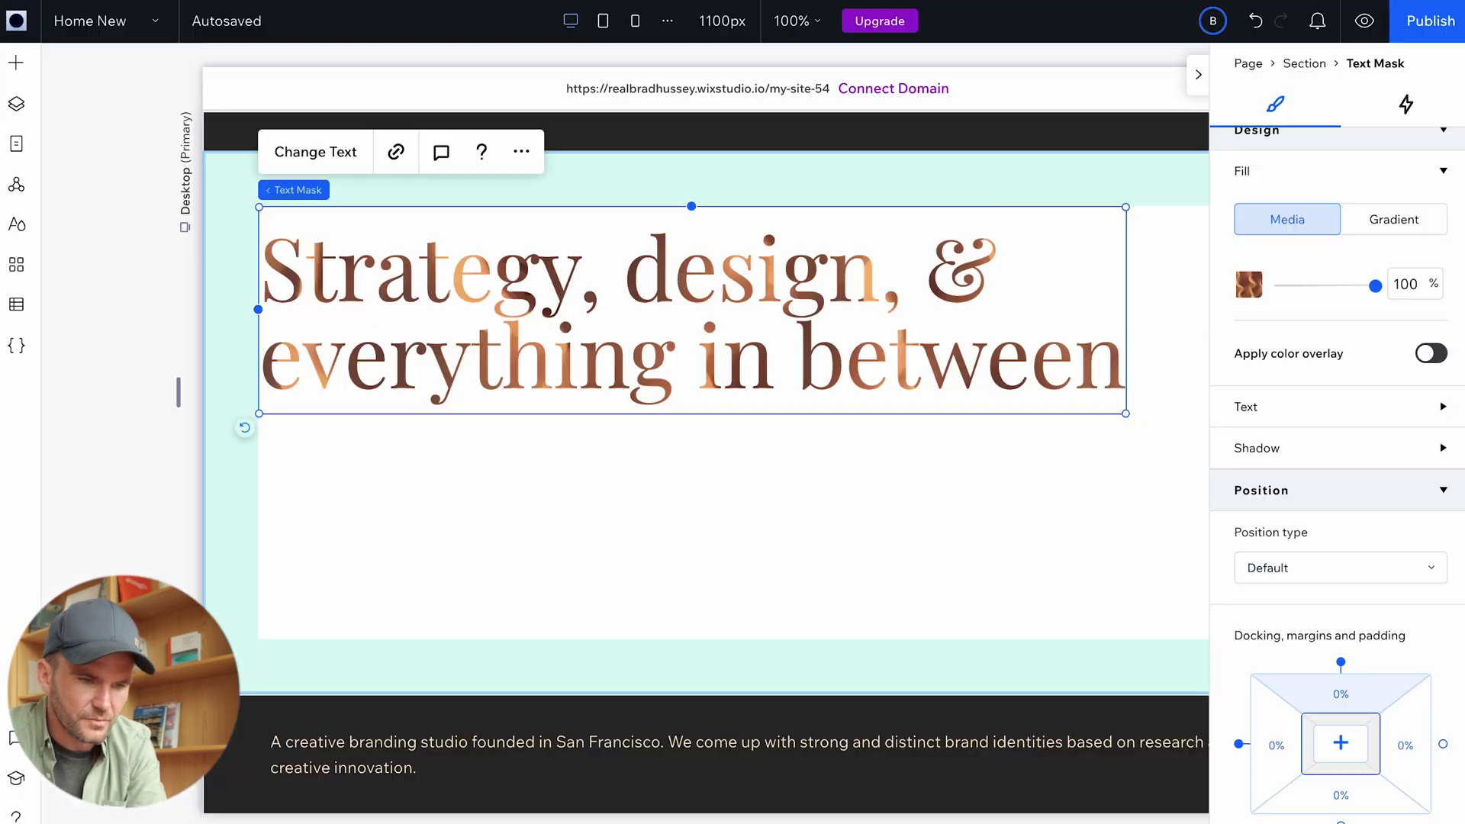
left_click(219, 229)
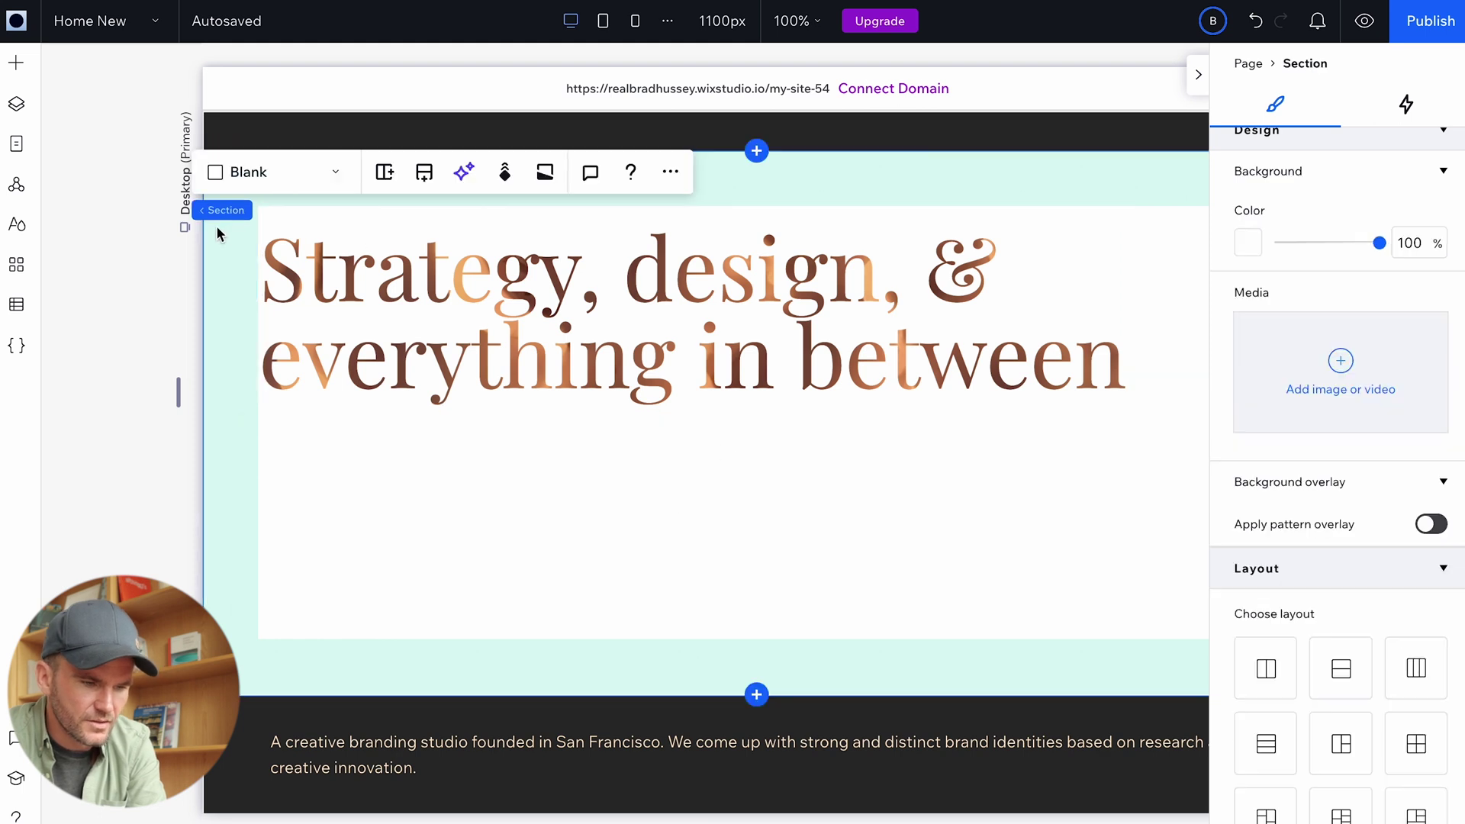
left_click(426, 182)
left_click_drag(796, 638, 810, 441)
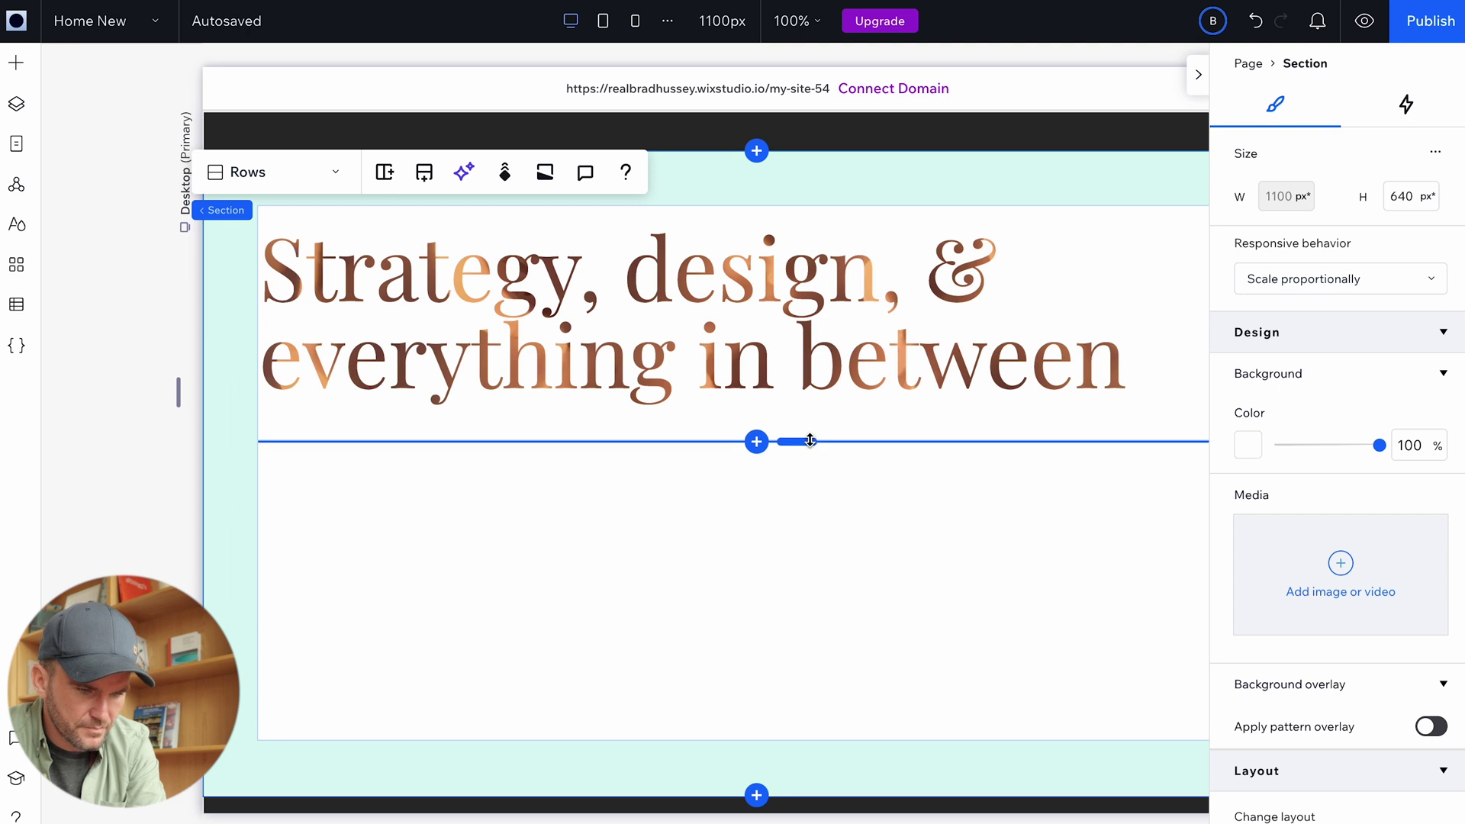
left_click(763, 561)
left_click(425, 388)
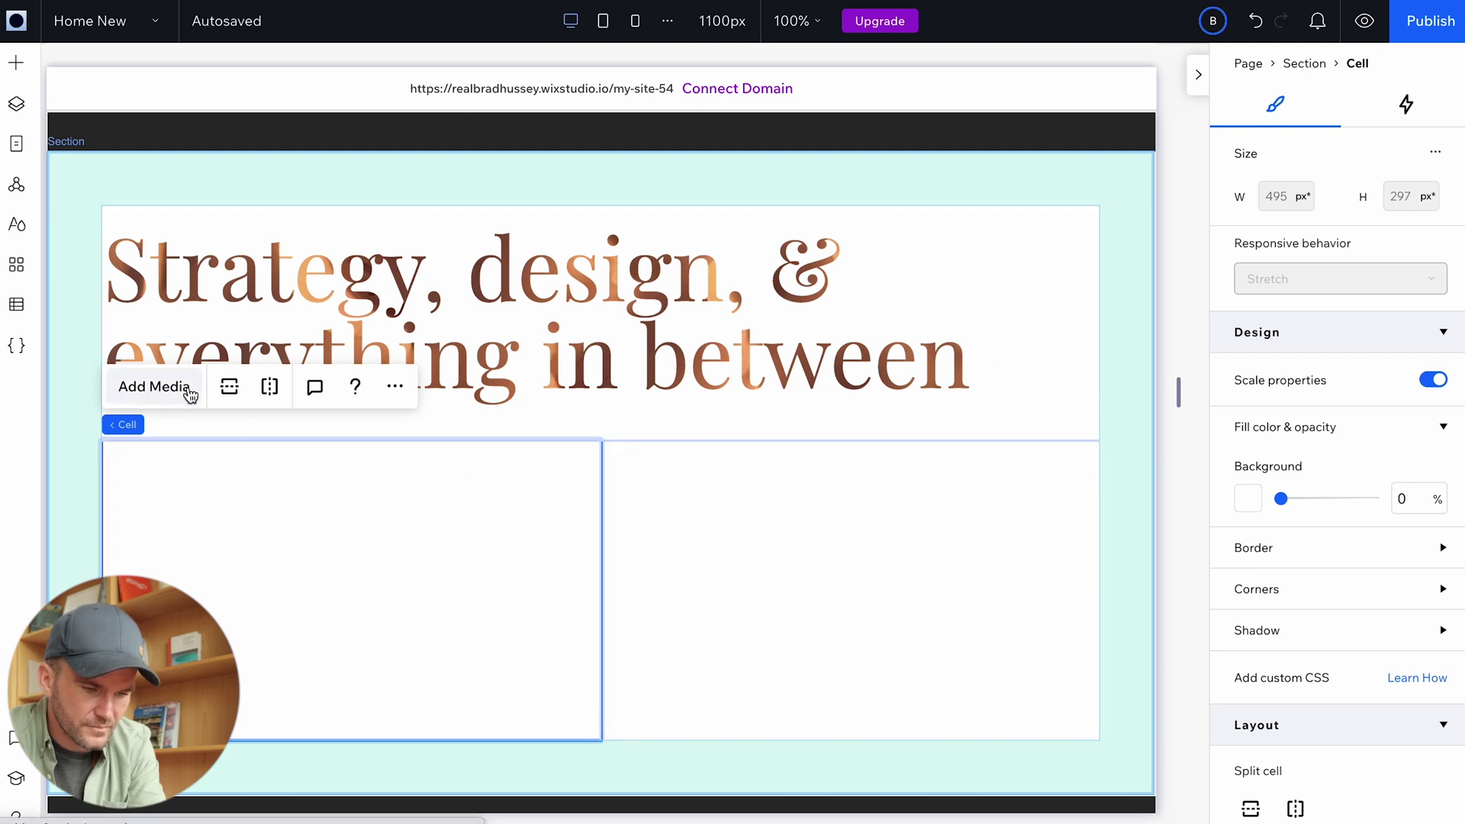
Search the Wix media for "magazine" and add the green "Landscapes" magazine photo to the left cell under the heading.
left_click(186, 392)
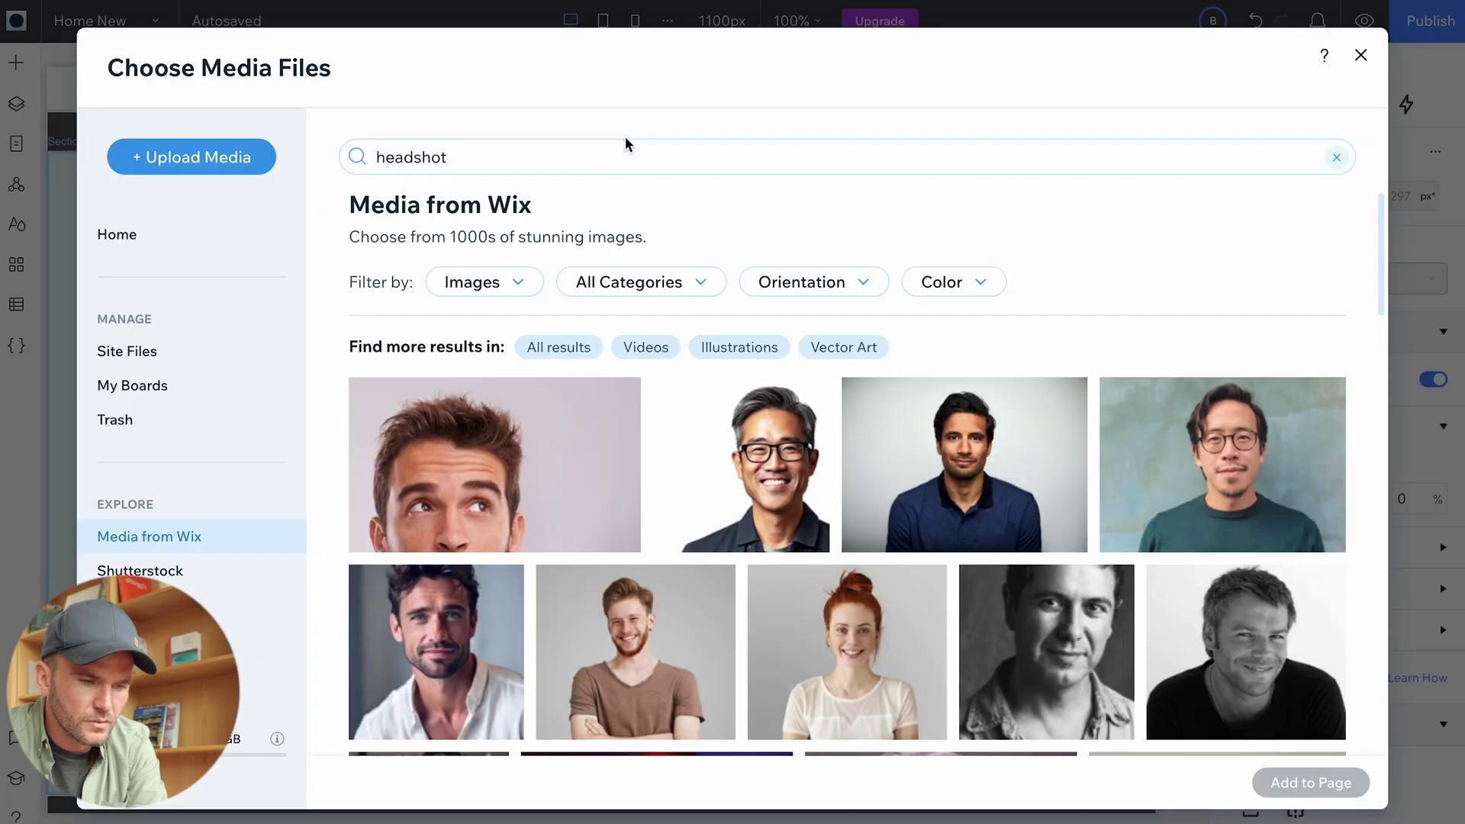
double_click(622, 153)
type("magazine")
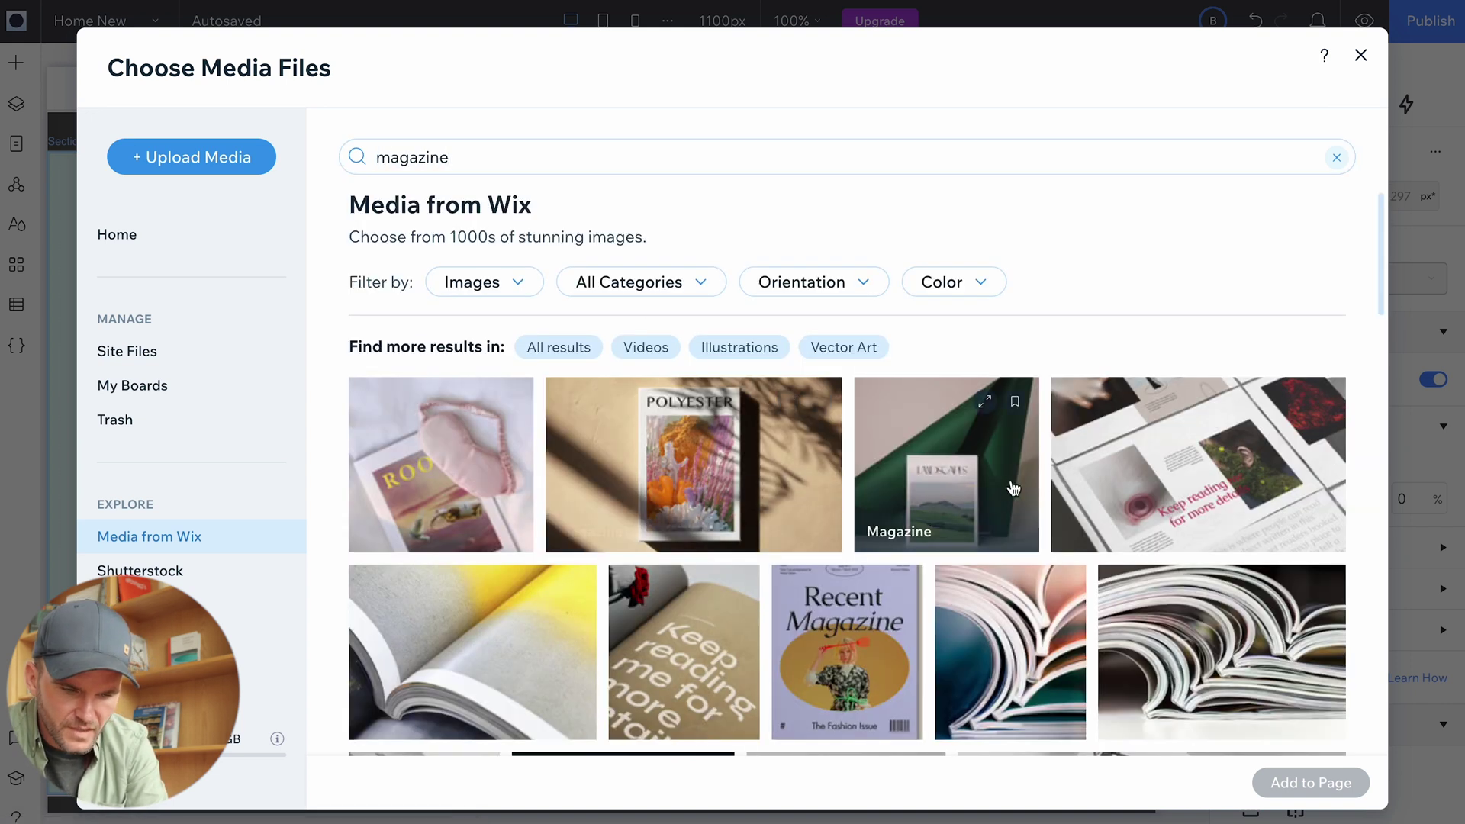
left_click(946, 480)
left_click(1309, 782)
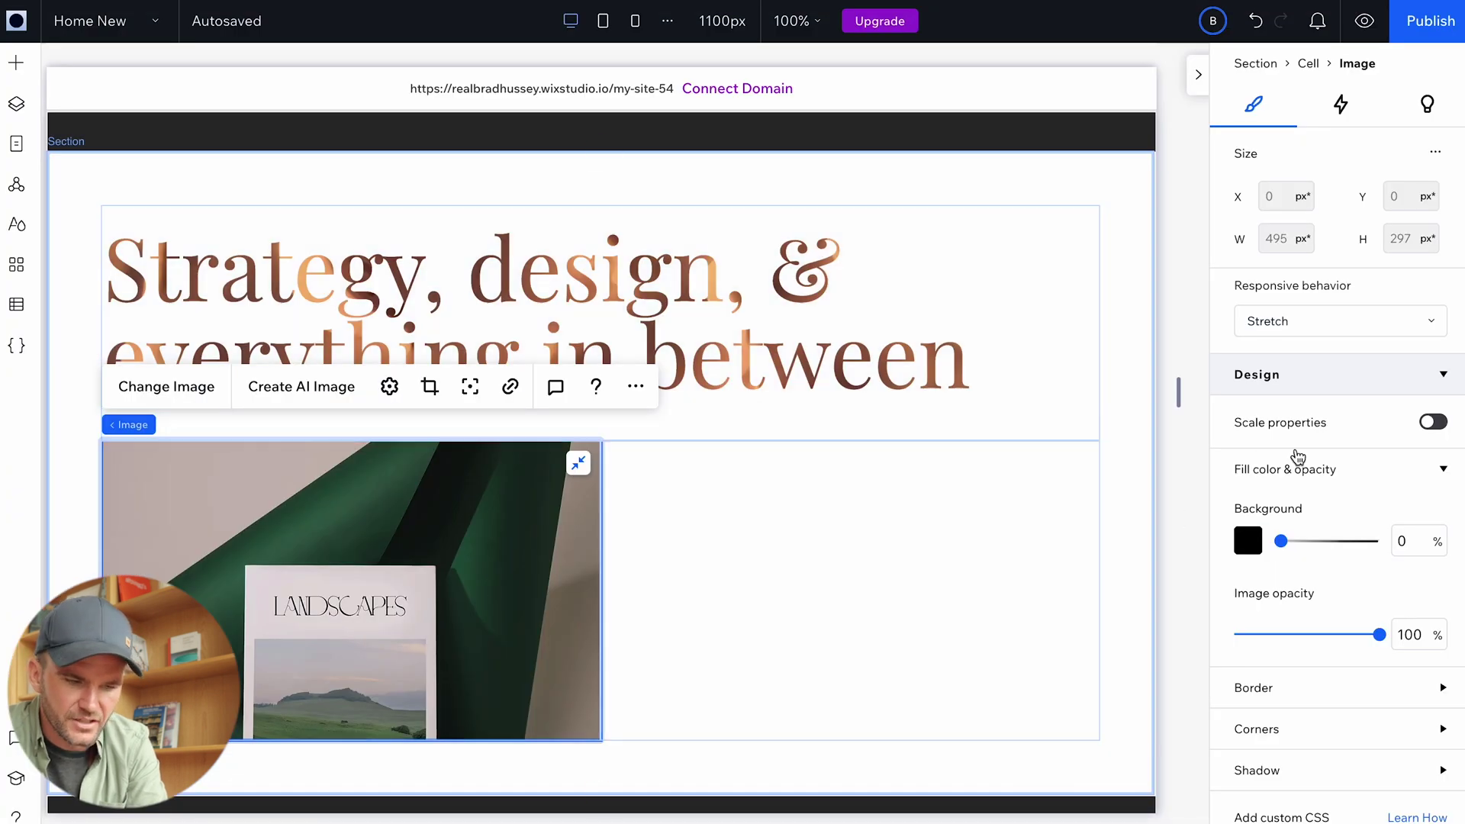
Round the magazine image's corners to 80 px, except the bottom-right corner, which gets a radius of 0.
scroll(1297, 456, "down", 7)
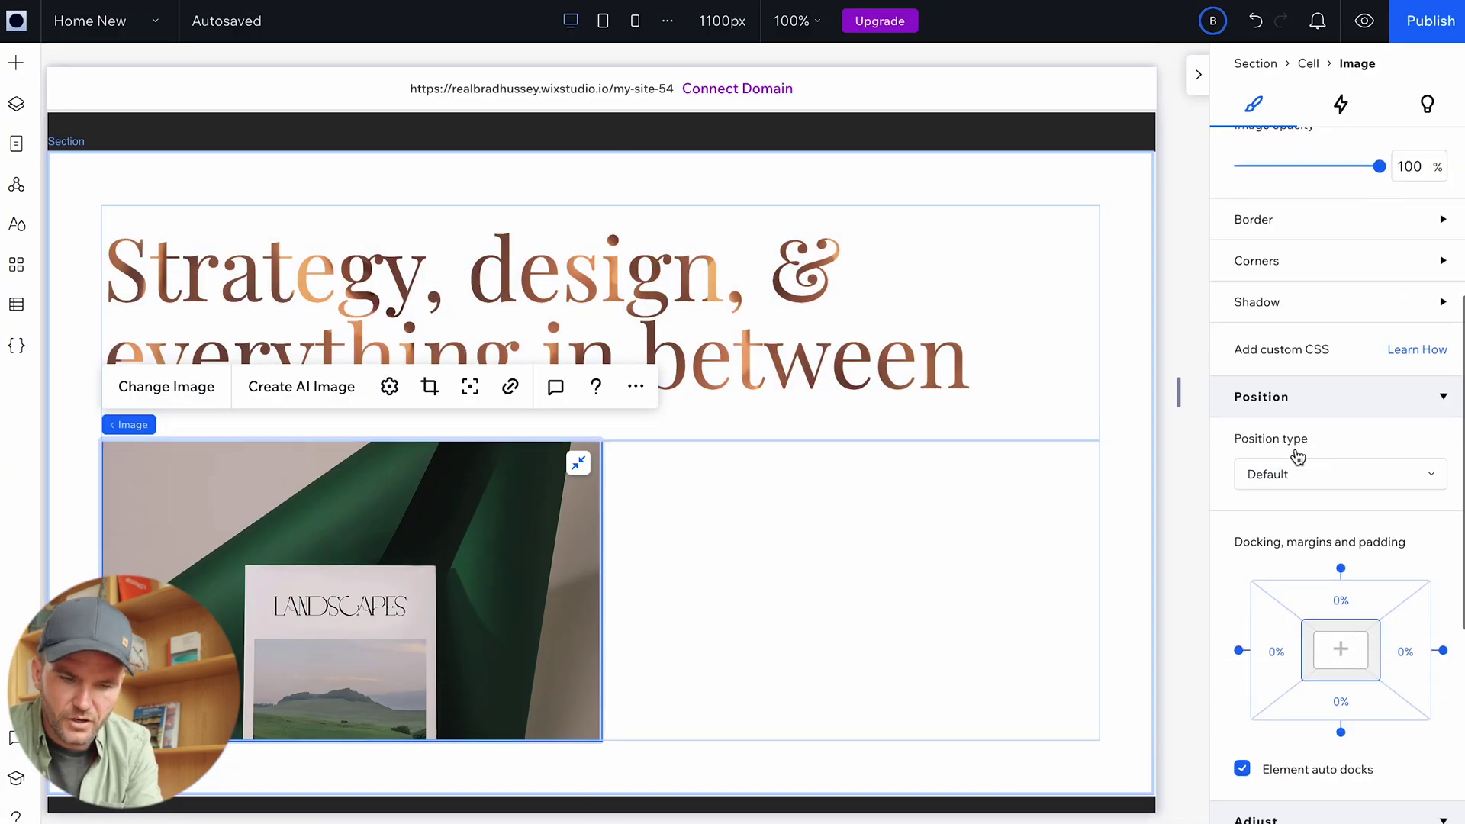
left_click(1334, 207)
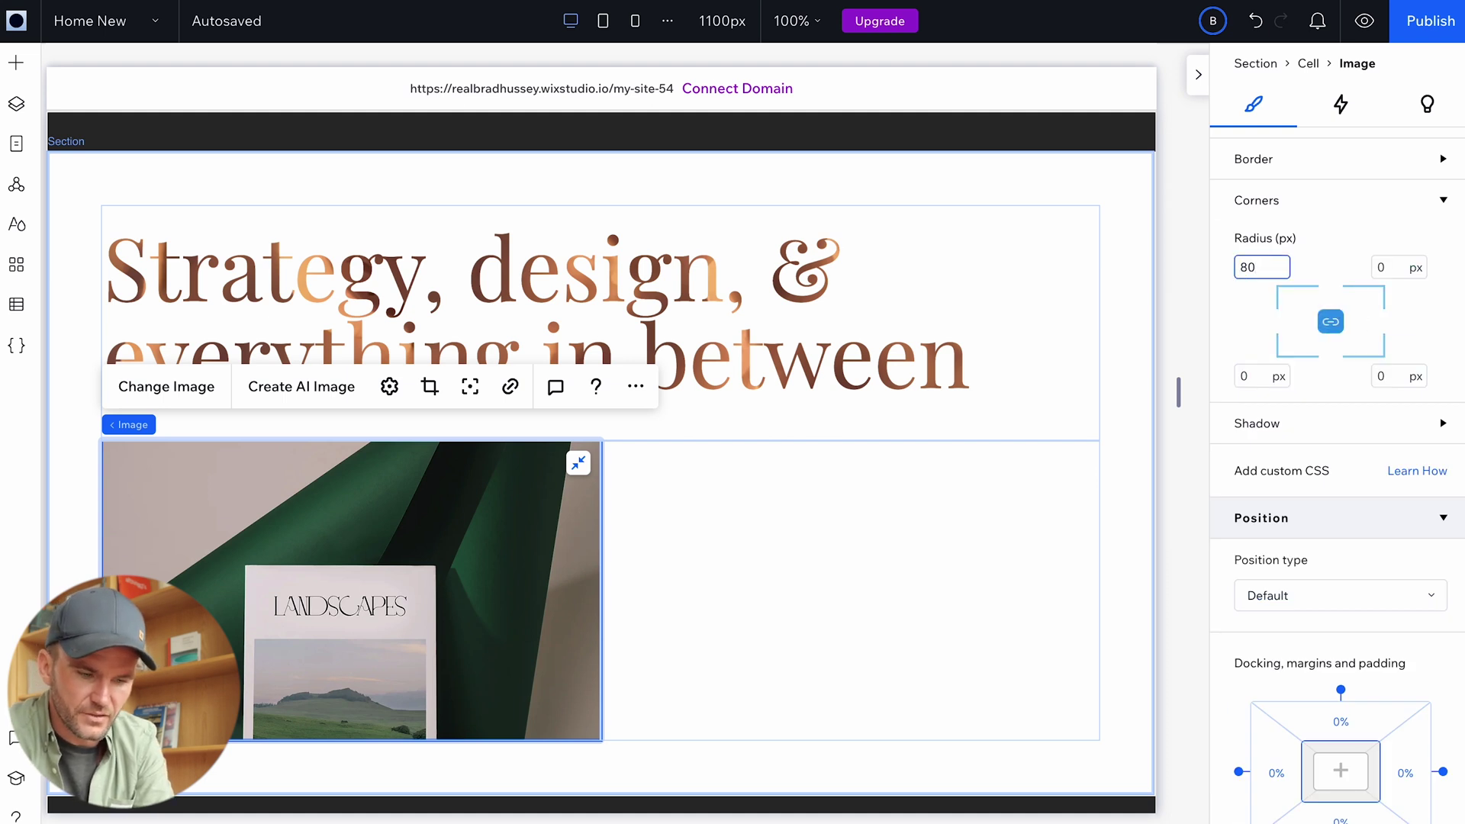
key("Tab")
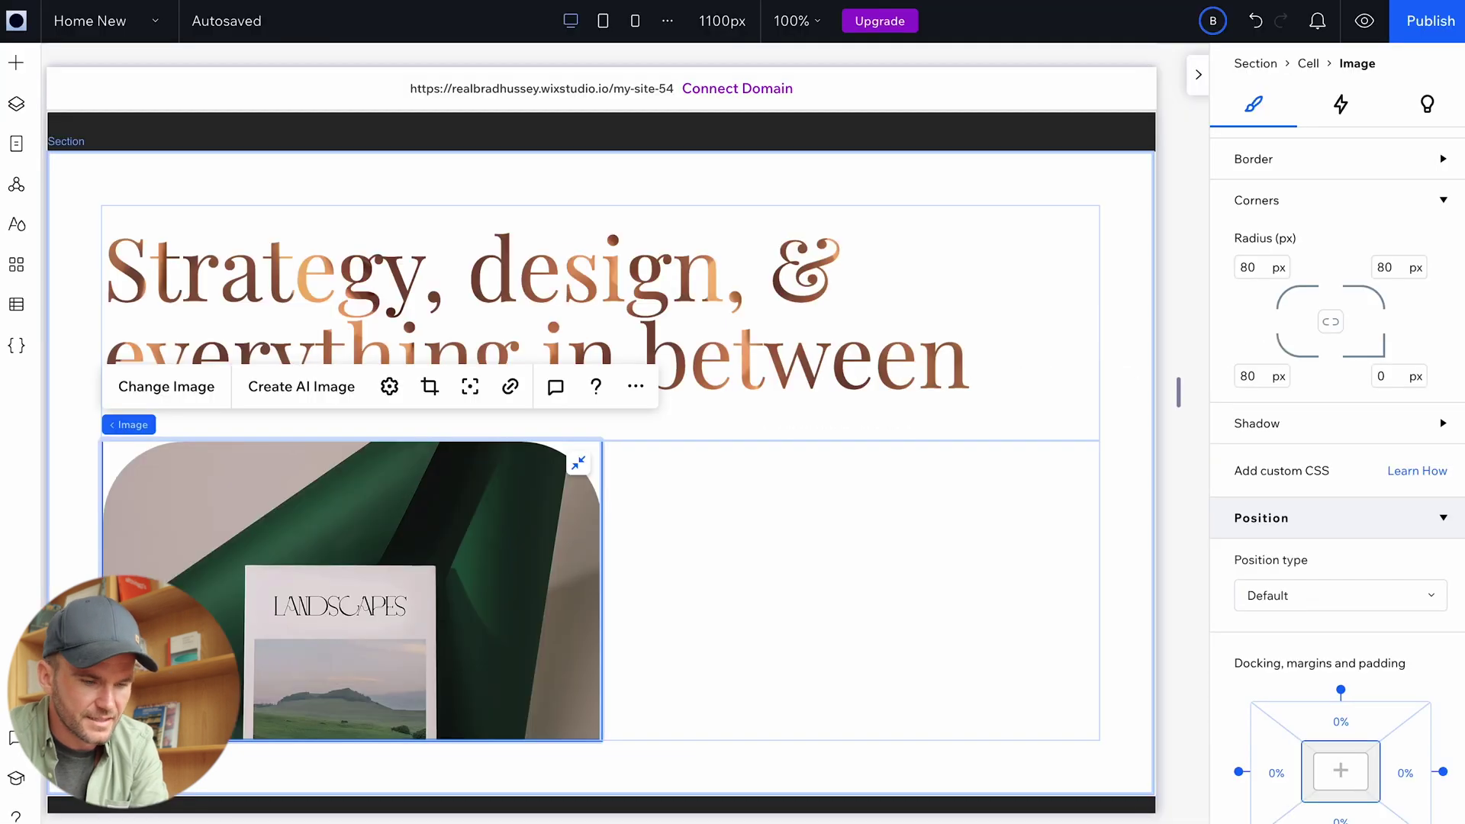
Add a paragraph to the cell beside the image using the template's "Our aim is to translate abstract concepts" copy.
right_click(652, 516)
mouse_move(807, 428)
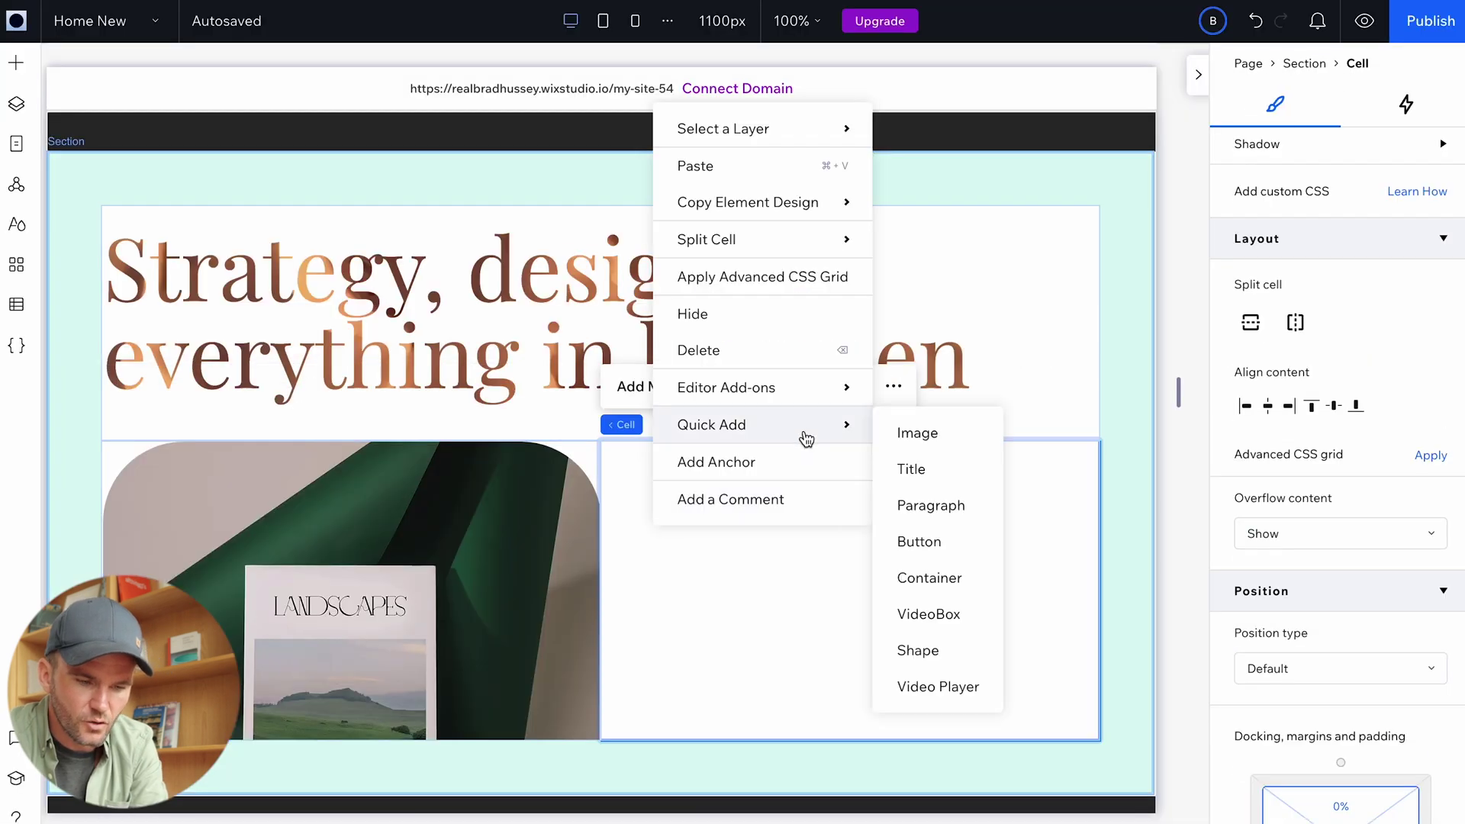
left_click(933, 496)
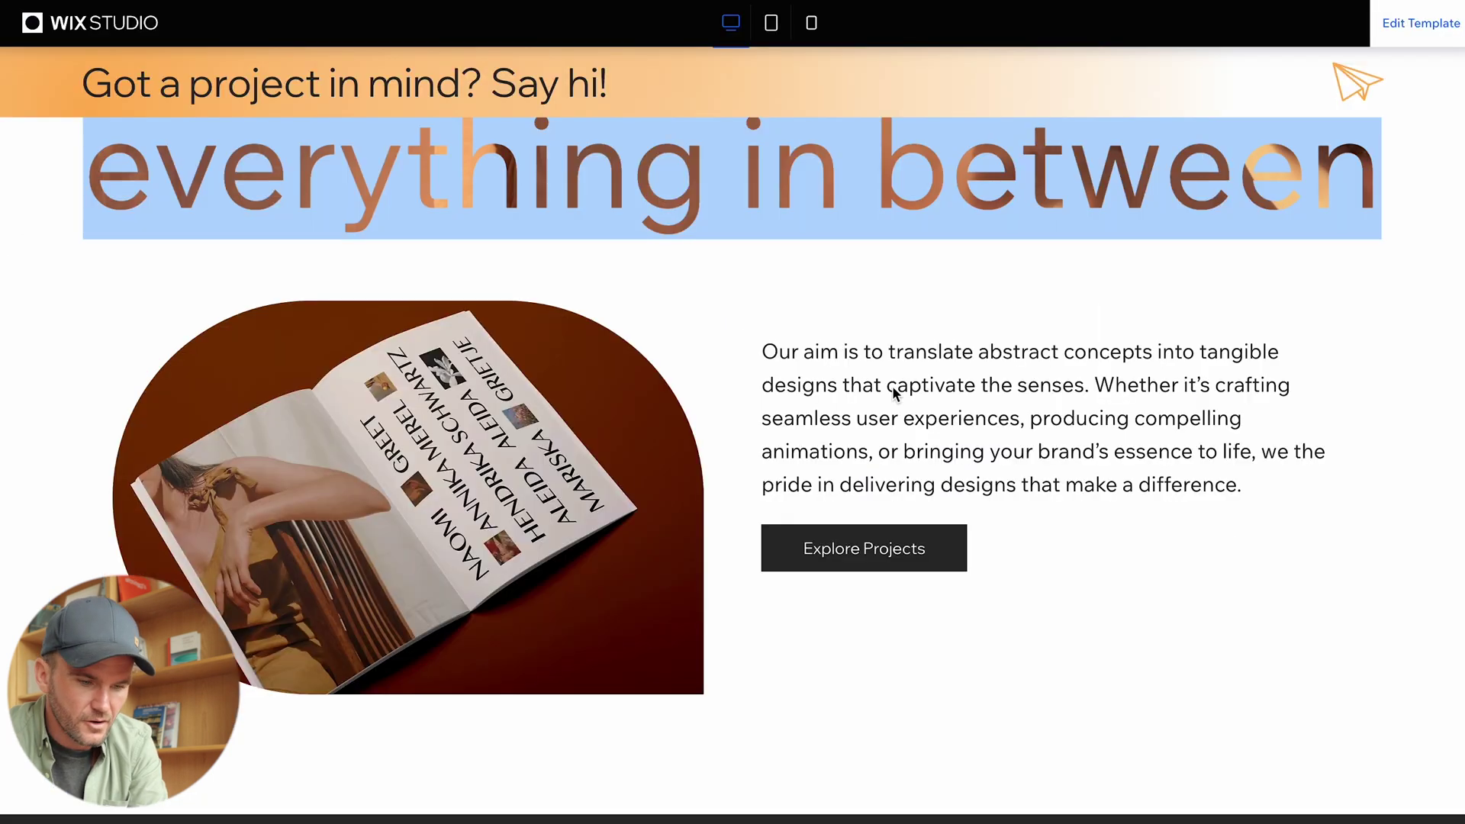
double_click(946, 450)
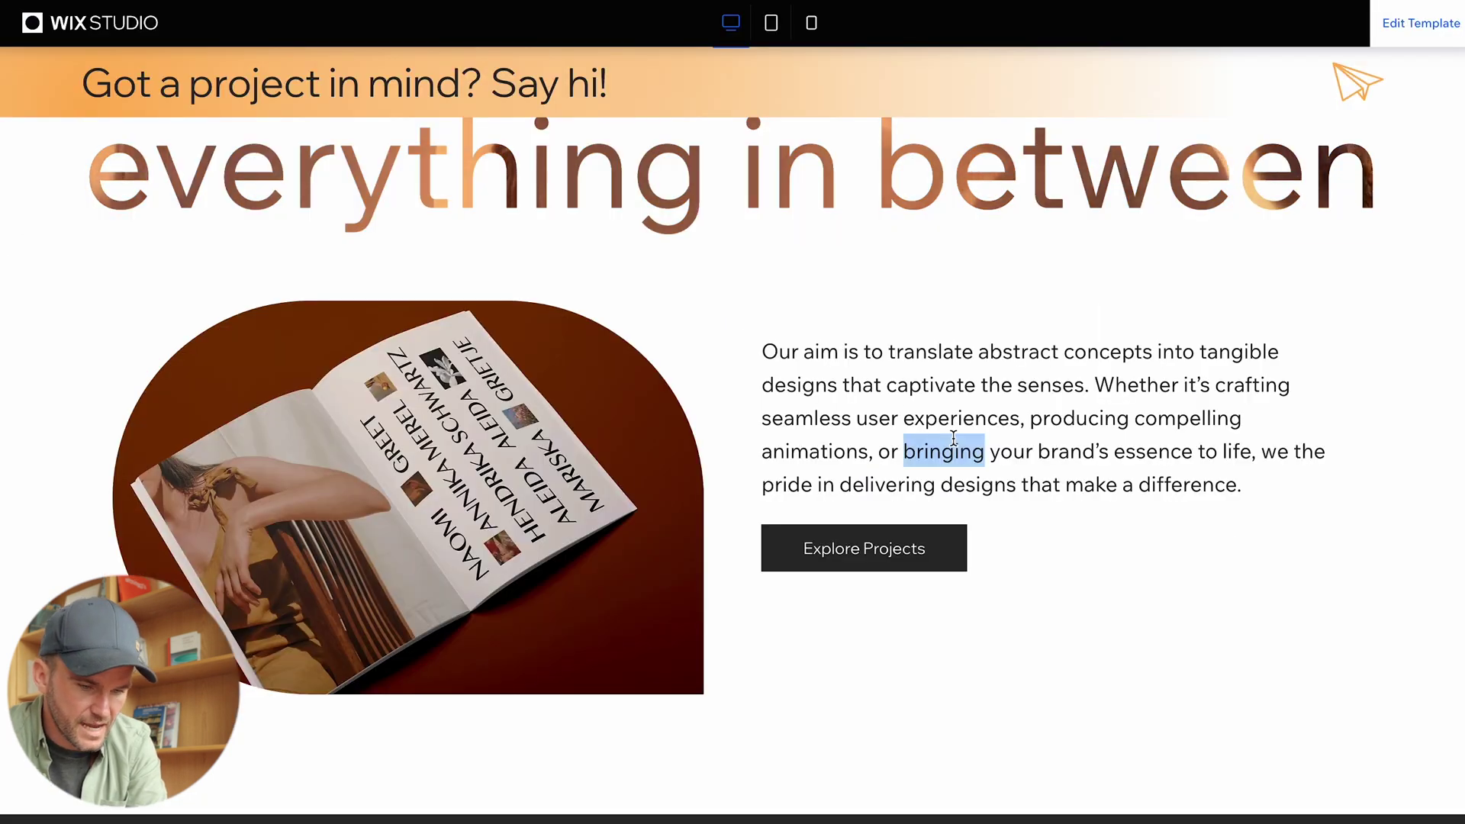
triple_click(953, 438)
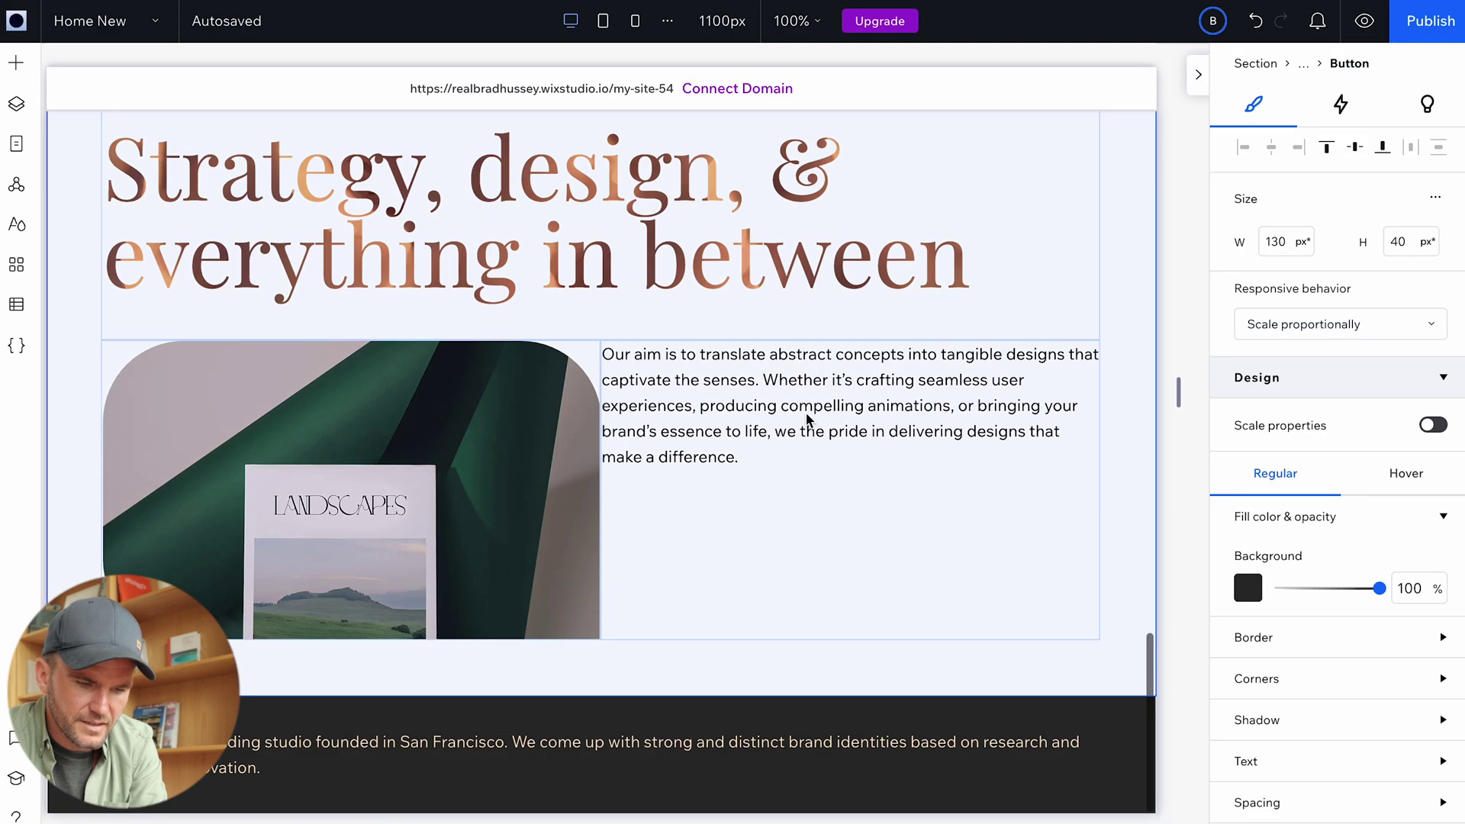
Paste the copied "Start Now" button into the paragraph's cell and place it directly below the text, left-aligned.
left_click(682, 506)
right_click(683, 507)
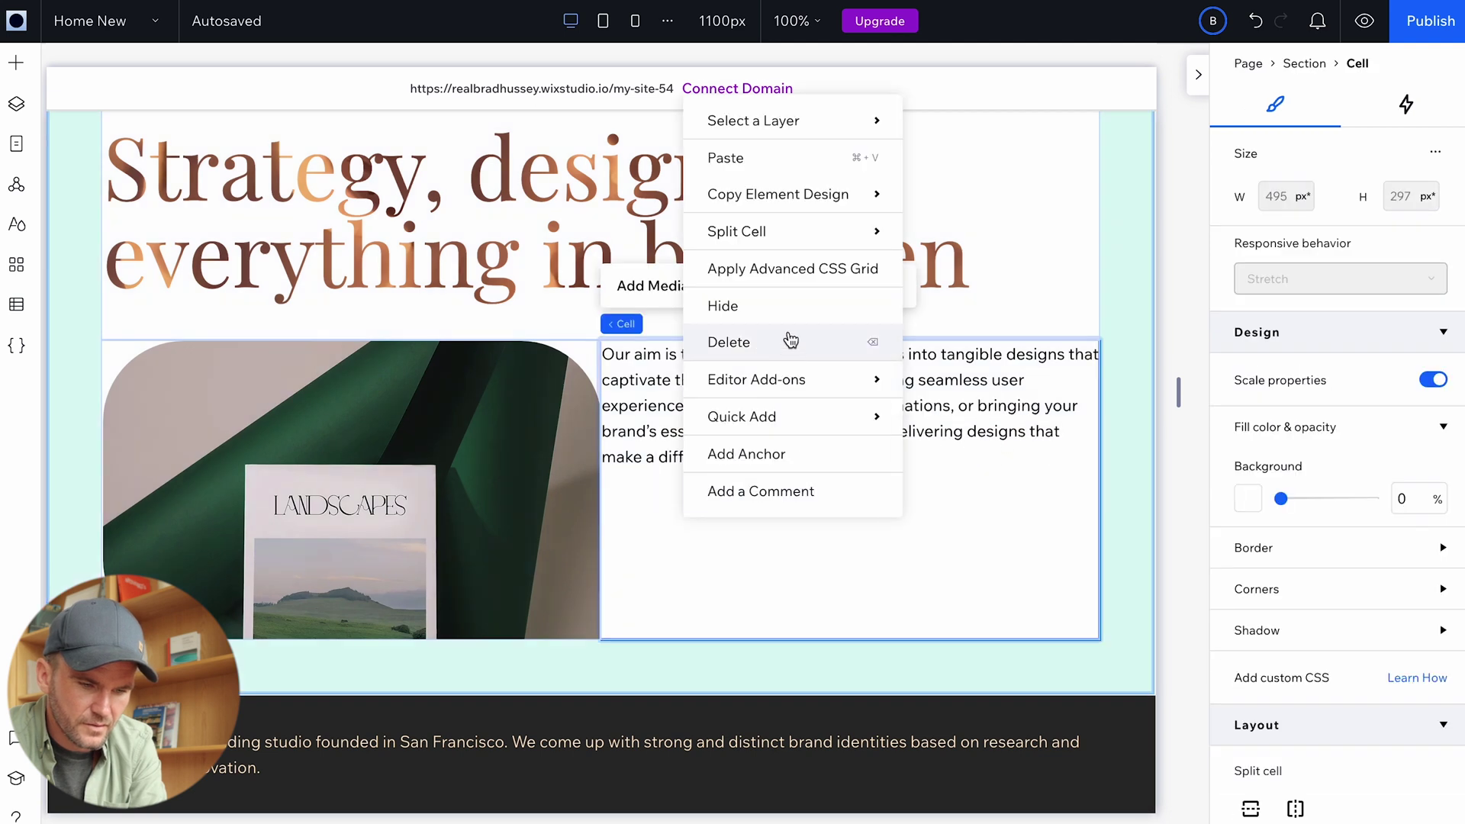
left_click(806, 161)
left_click_drag(740, 524, 669, 508)
Stack the paragraph and the "Start Now" button vertically and align the stack to the bottom of its cell.
left_click(984, 381, "shift")
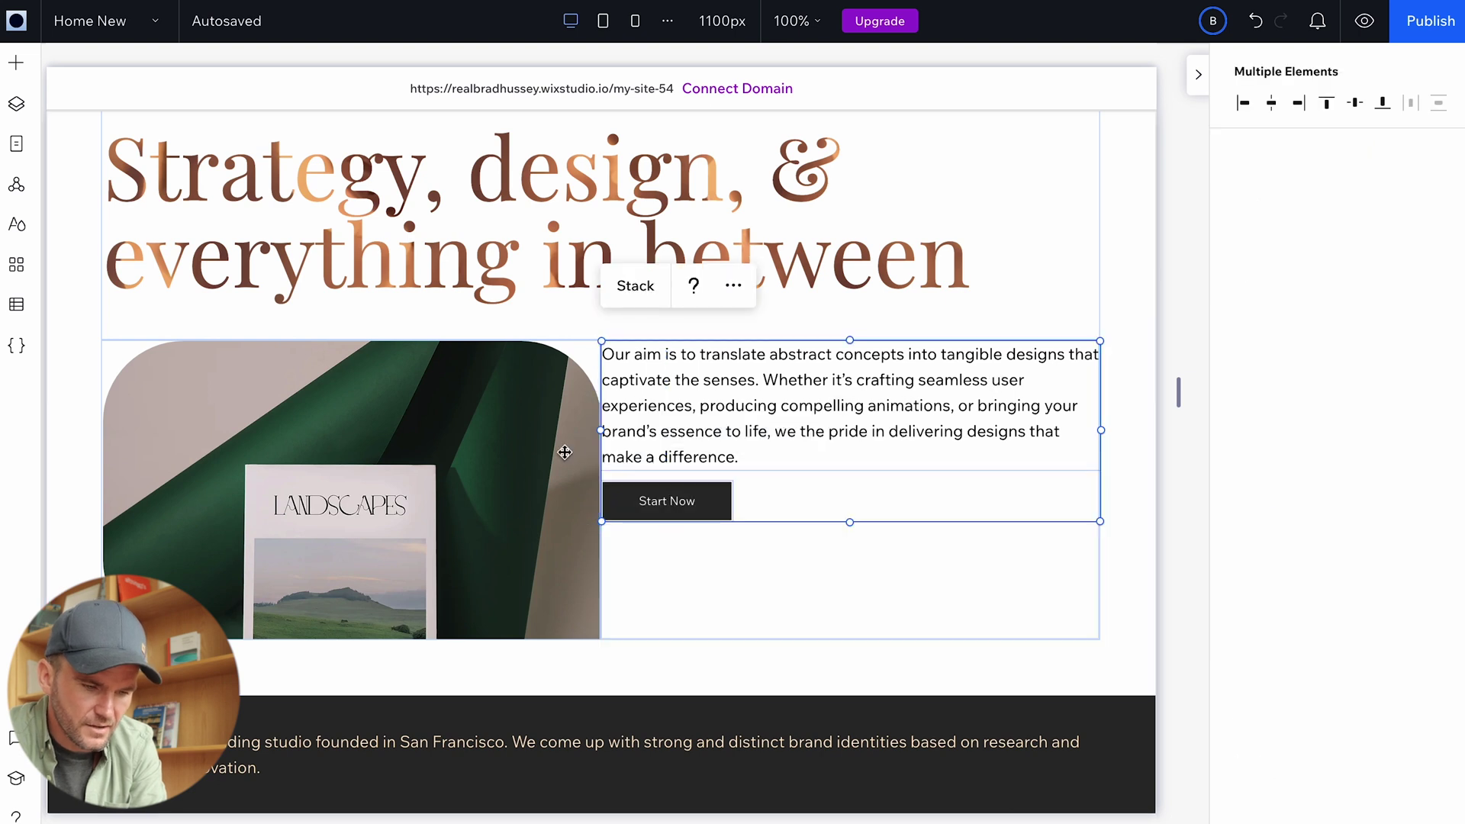
left_click(633, 298)
scroll(1299, 578, "down", 3)
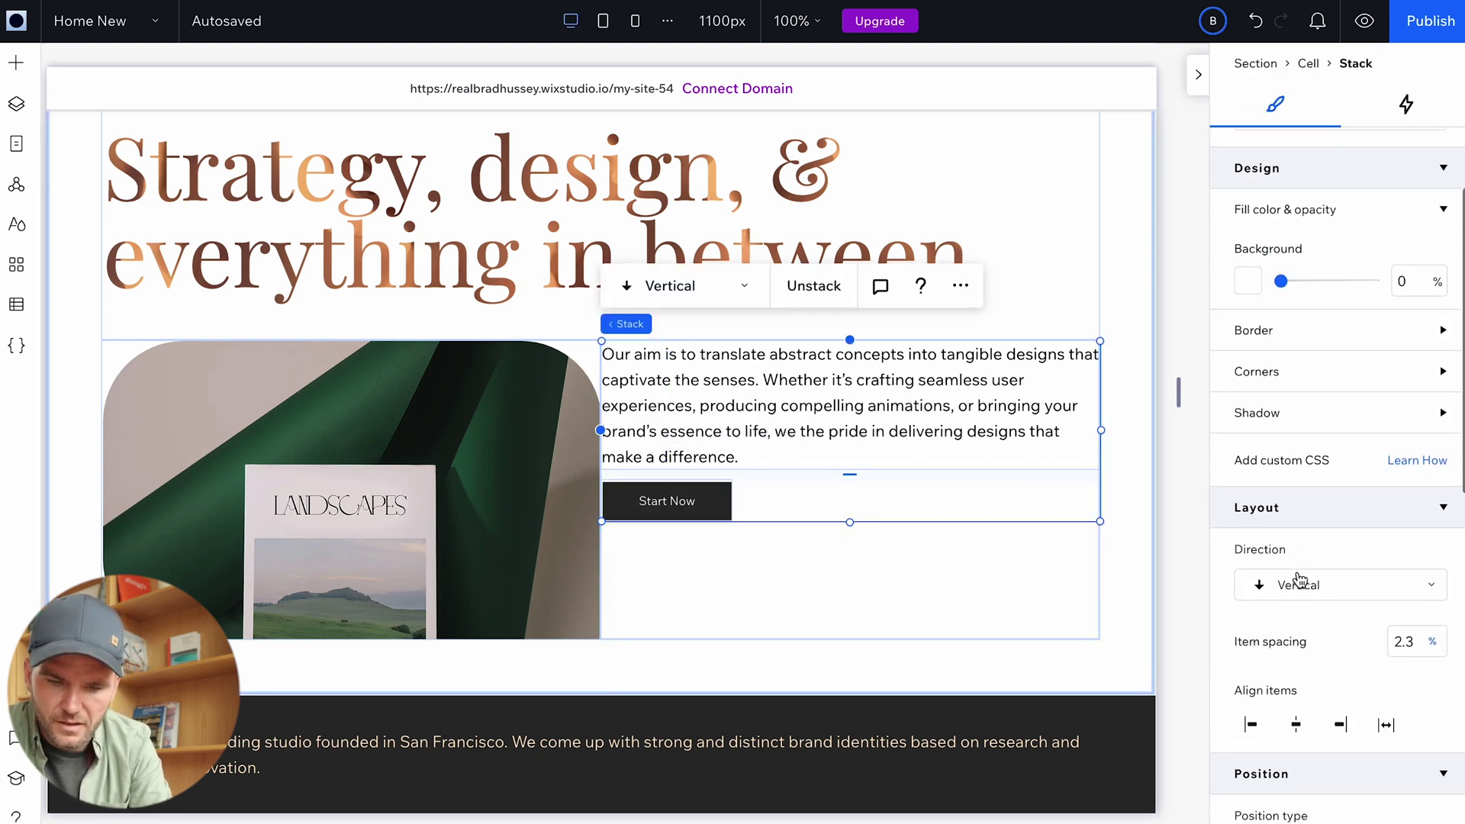
scroll(1300, 580, "down", 1)
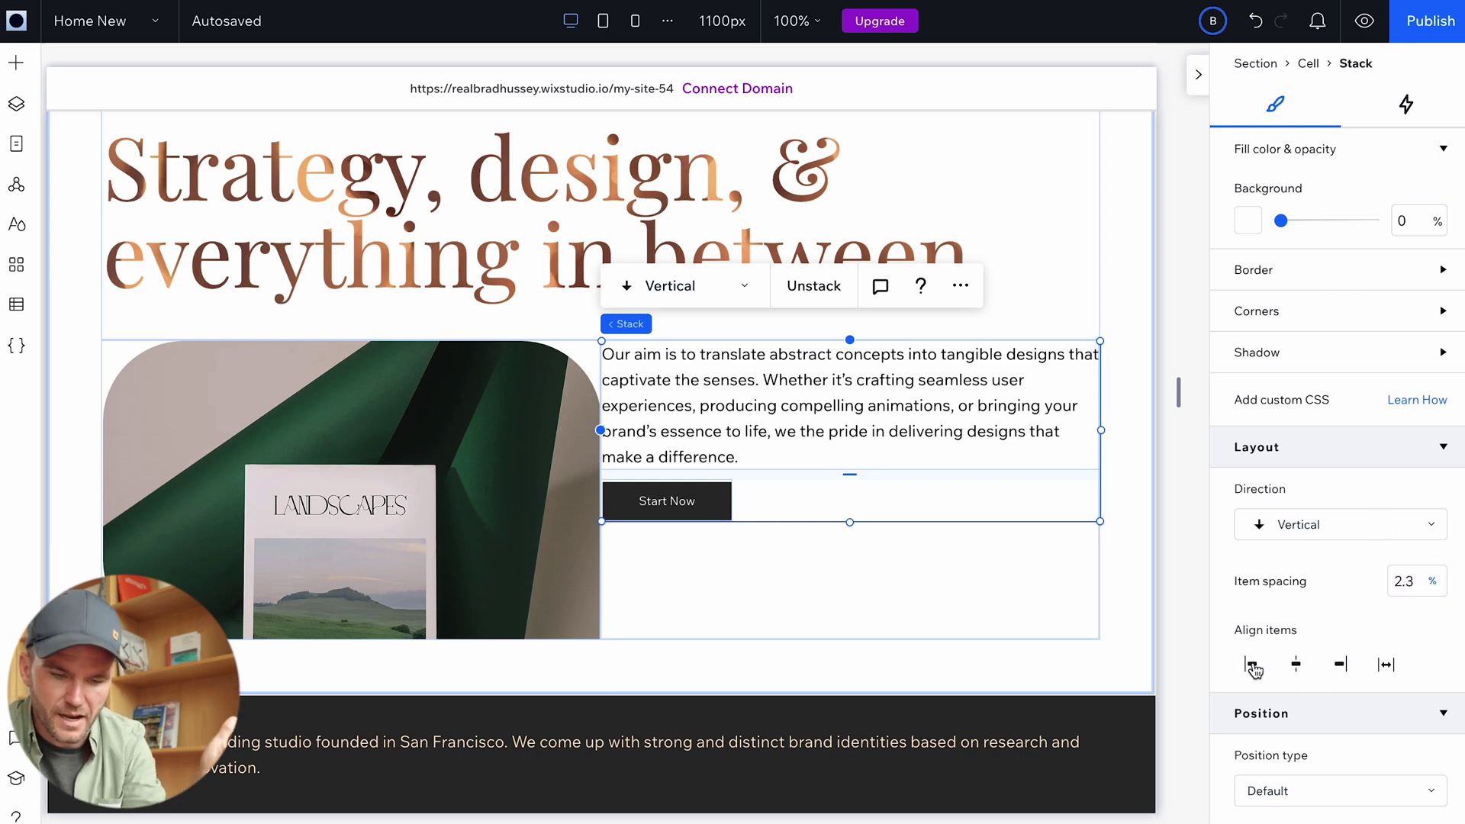
scroll(1345, 275, "up", 4)
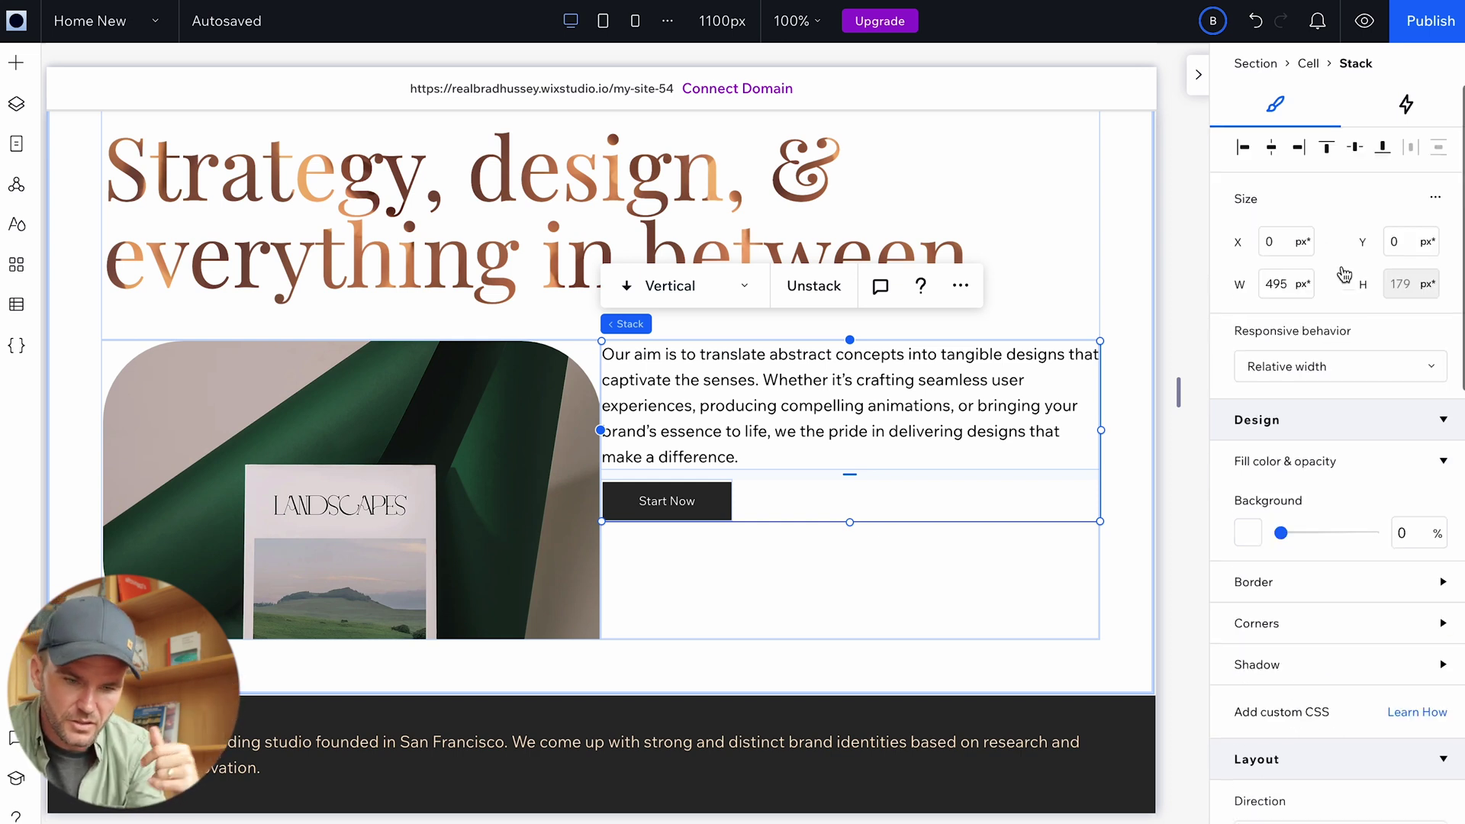
left_click(1382, 152)
left_click(1037, 362)
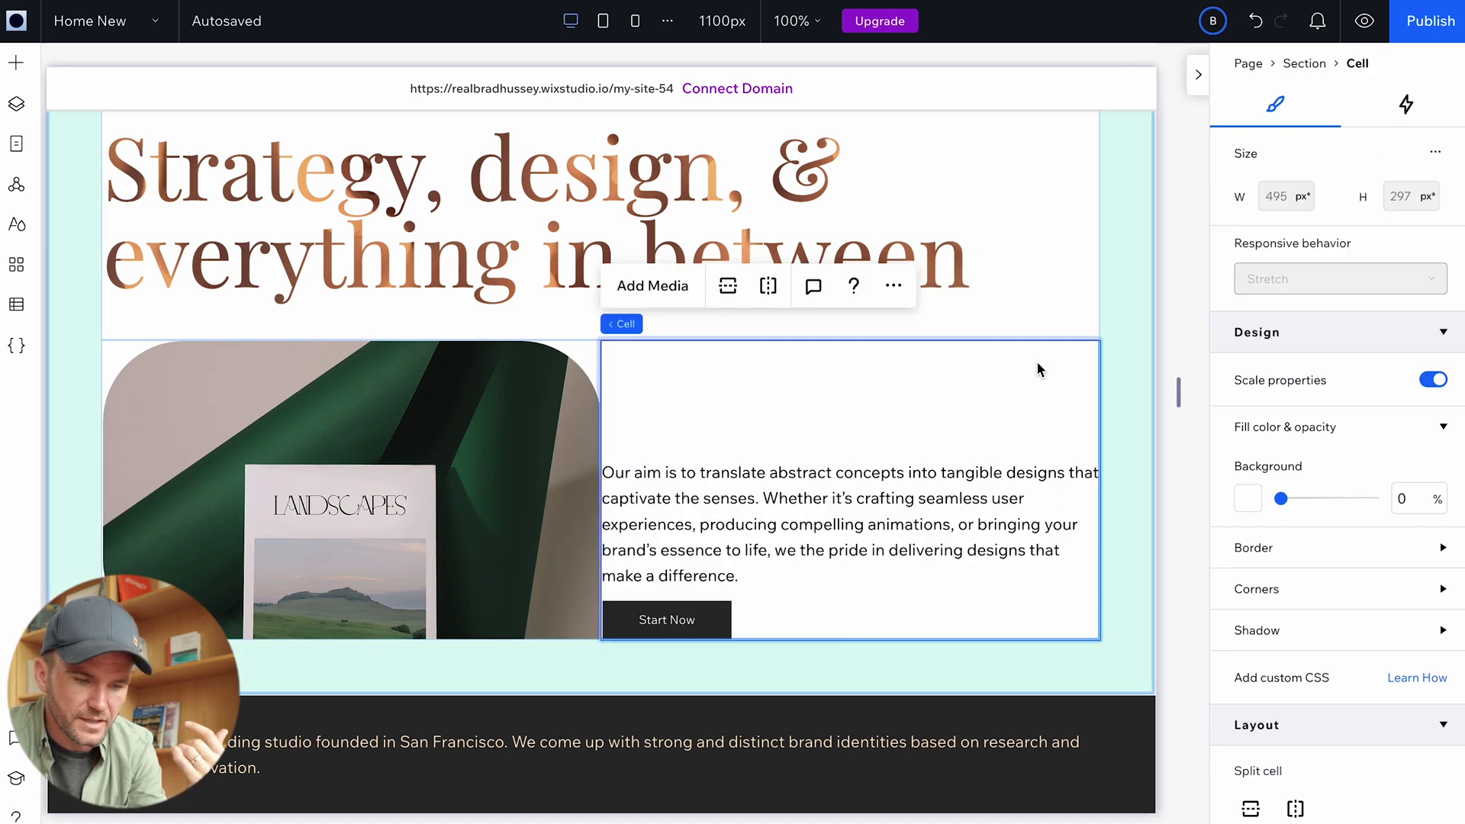
scroll(1321, 566, "down", 6)
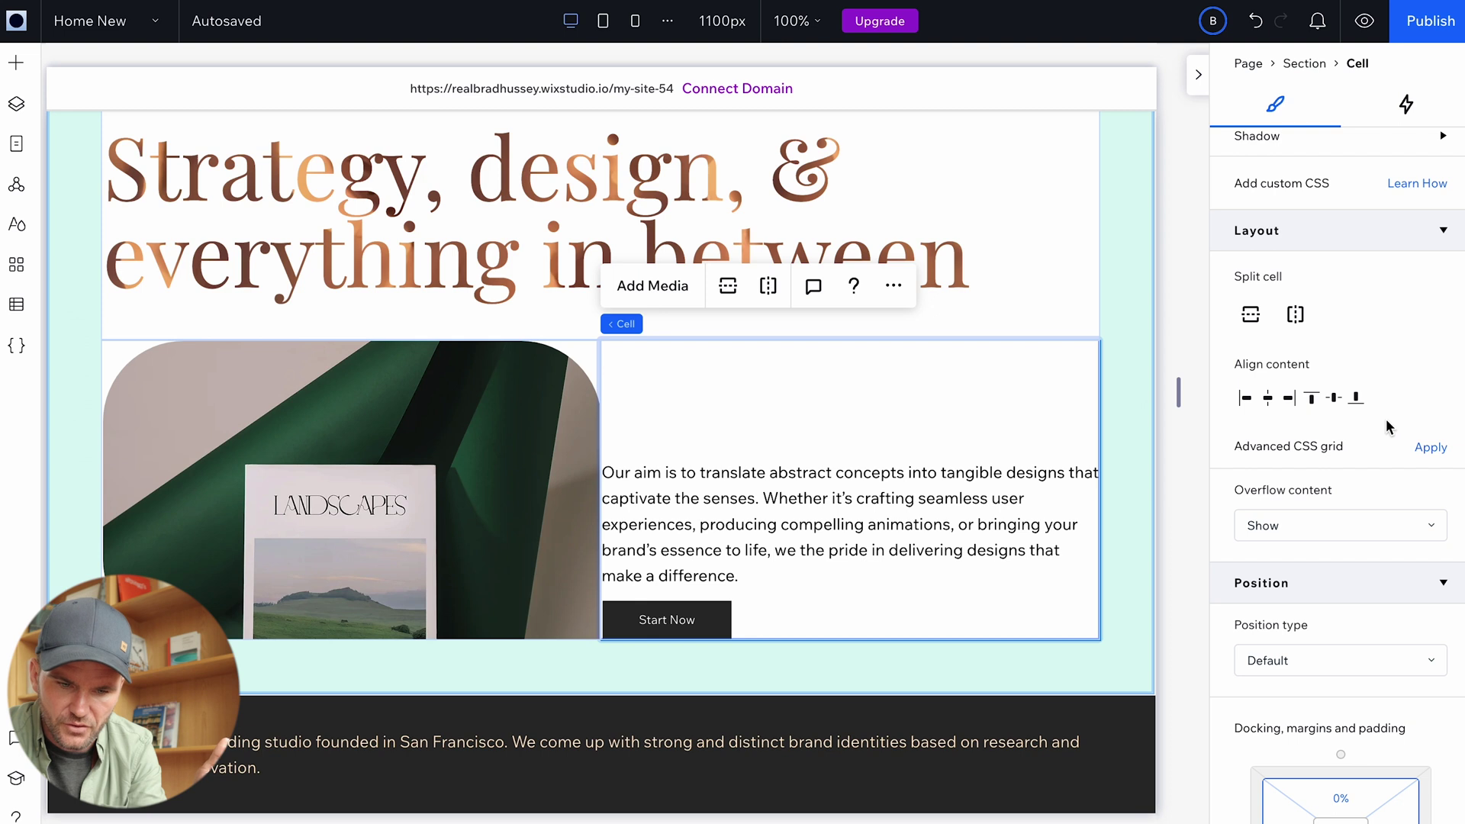
scroll(1386, 420, "down", 3)
scroll(1385, 418, "down", 5)
scroll(1385, 418, "up", 4)
scroll(1384, 418, "up", 4)
left_click(1050, 252)
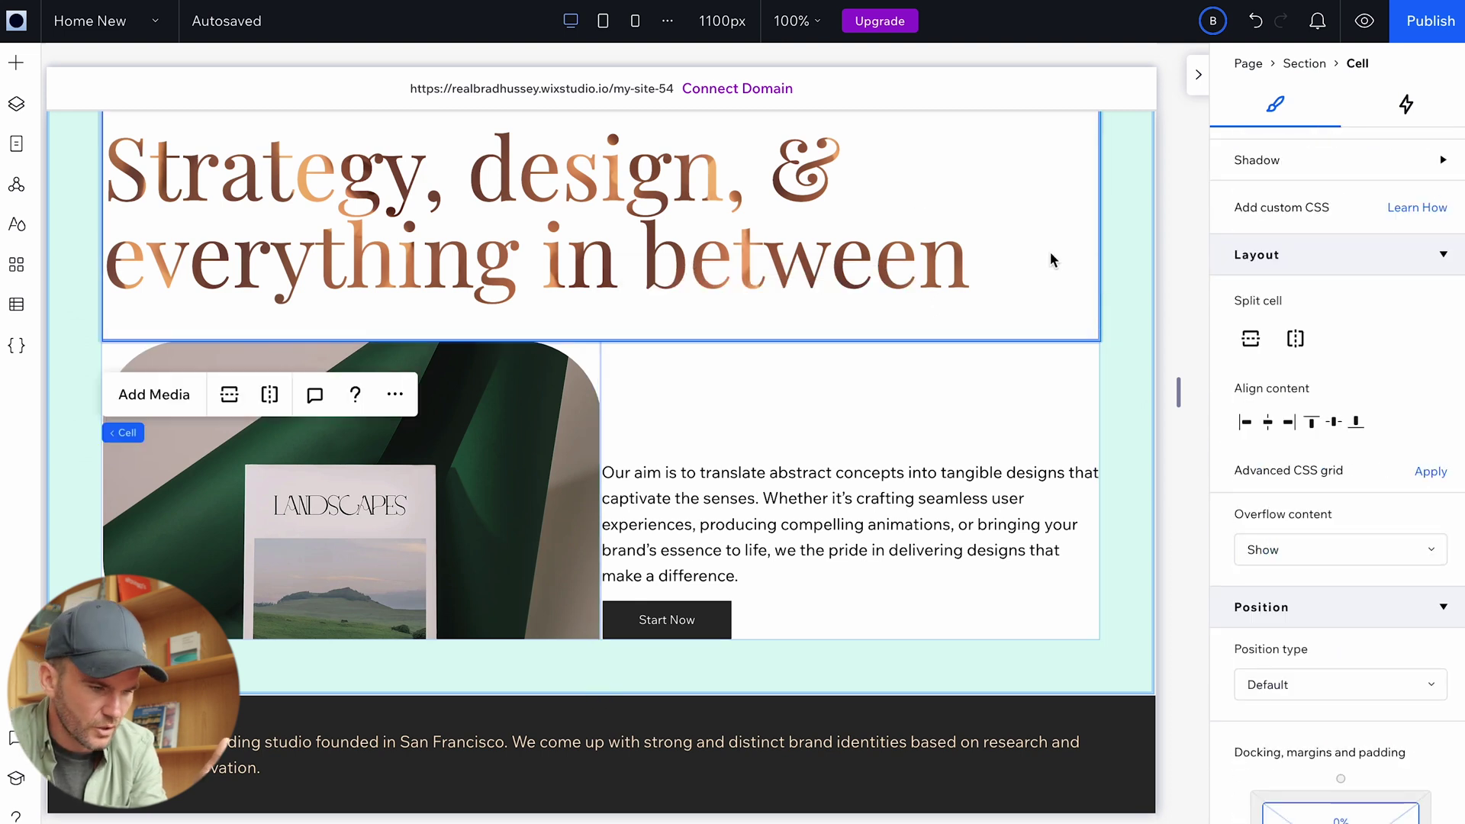
Set both the horizontal and vertical gaps between the cells of the "Strategy, design, & everything in between" section to 30 px.
left_click(92, 309)
scroll(1410, 439, "down", 2)
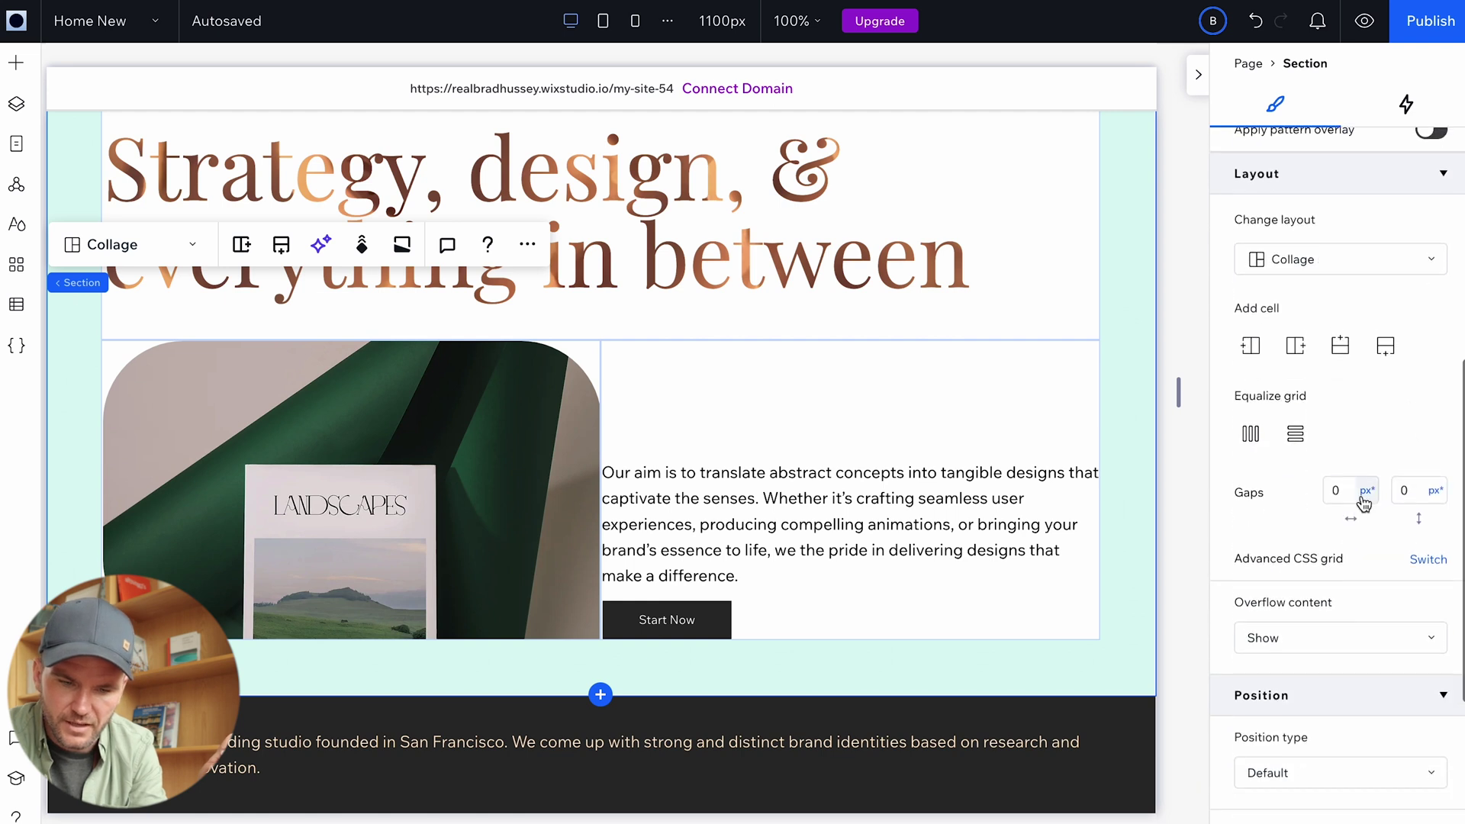
left_click(1342, 473)
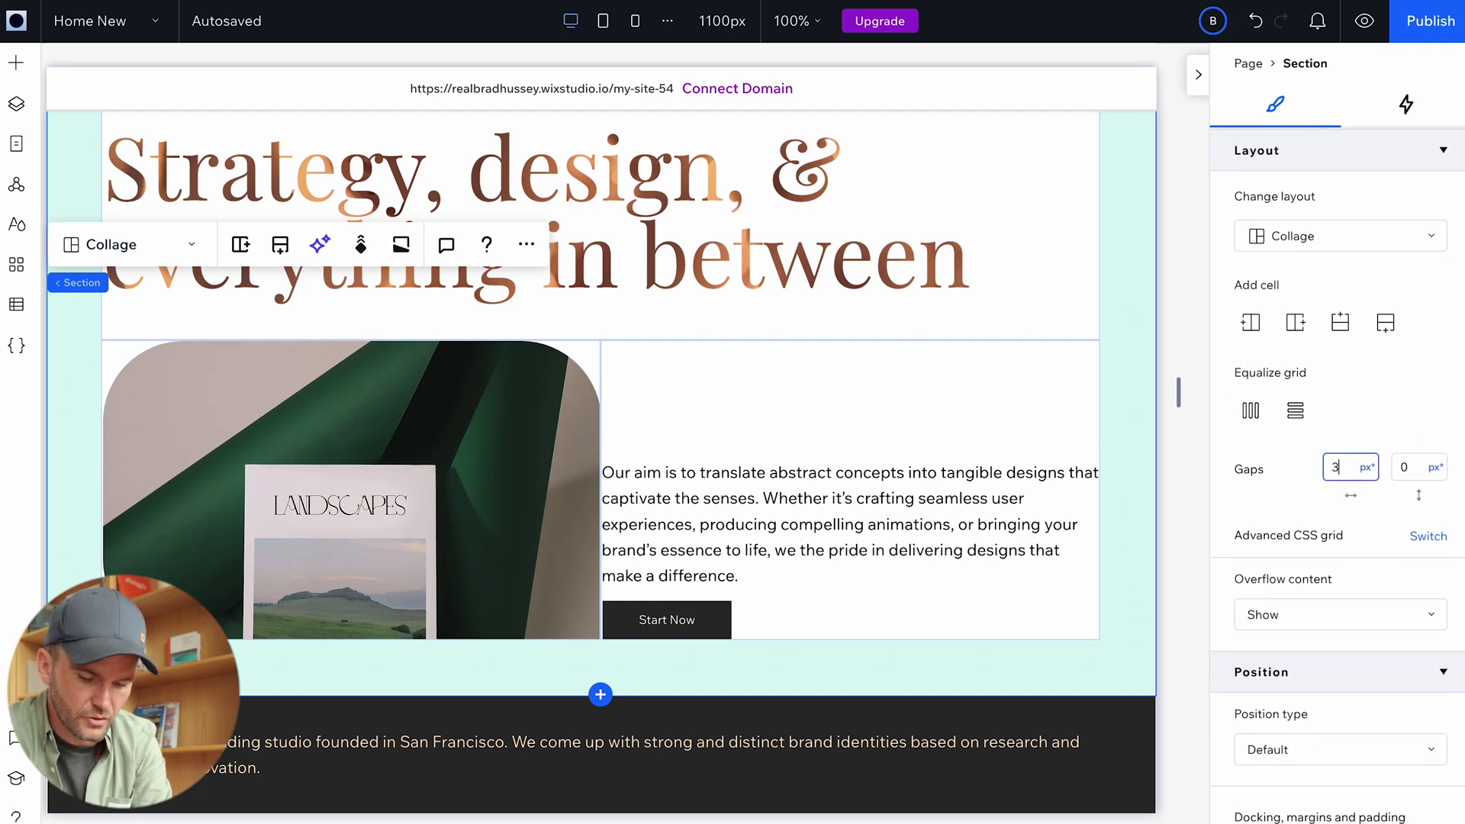
type("30px")
key("Tab")
type("30")
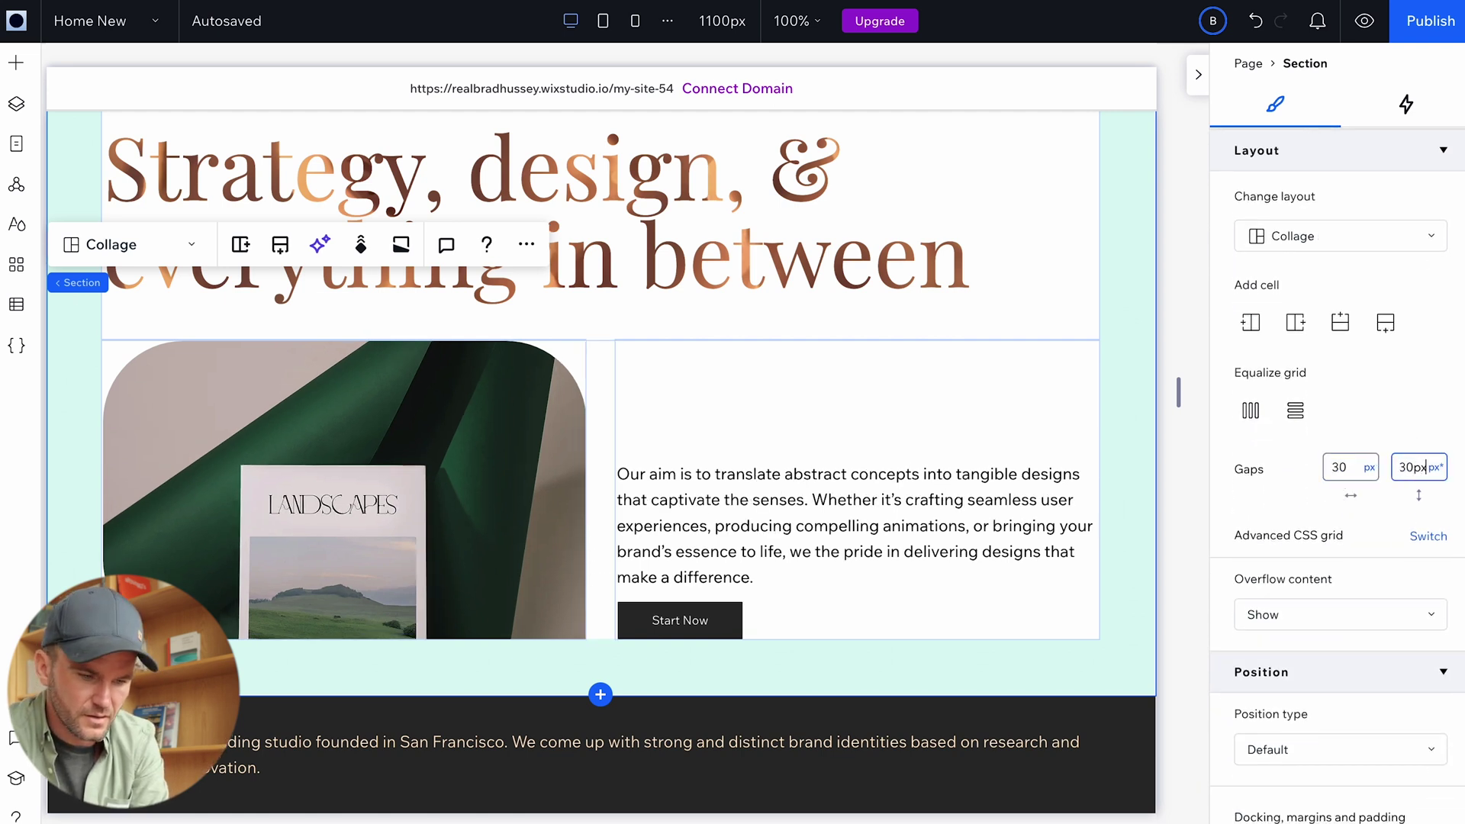
key("Return")
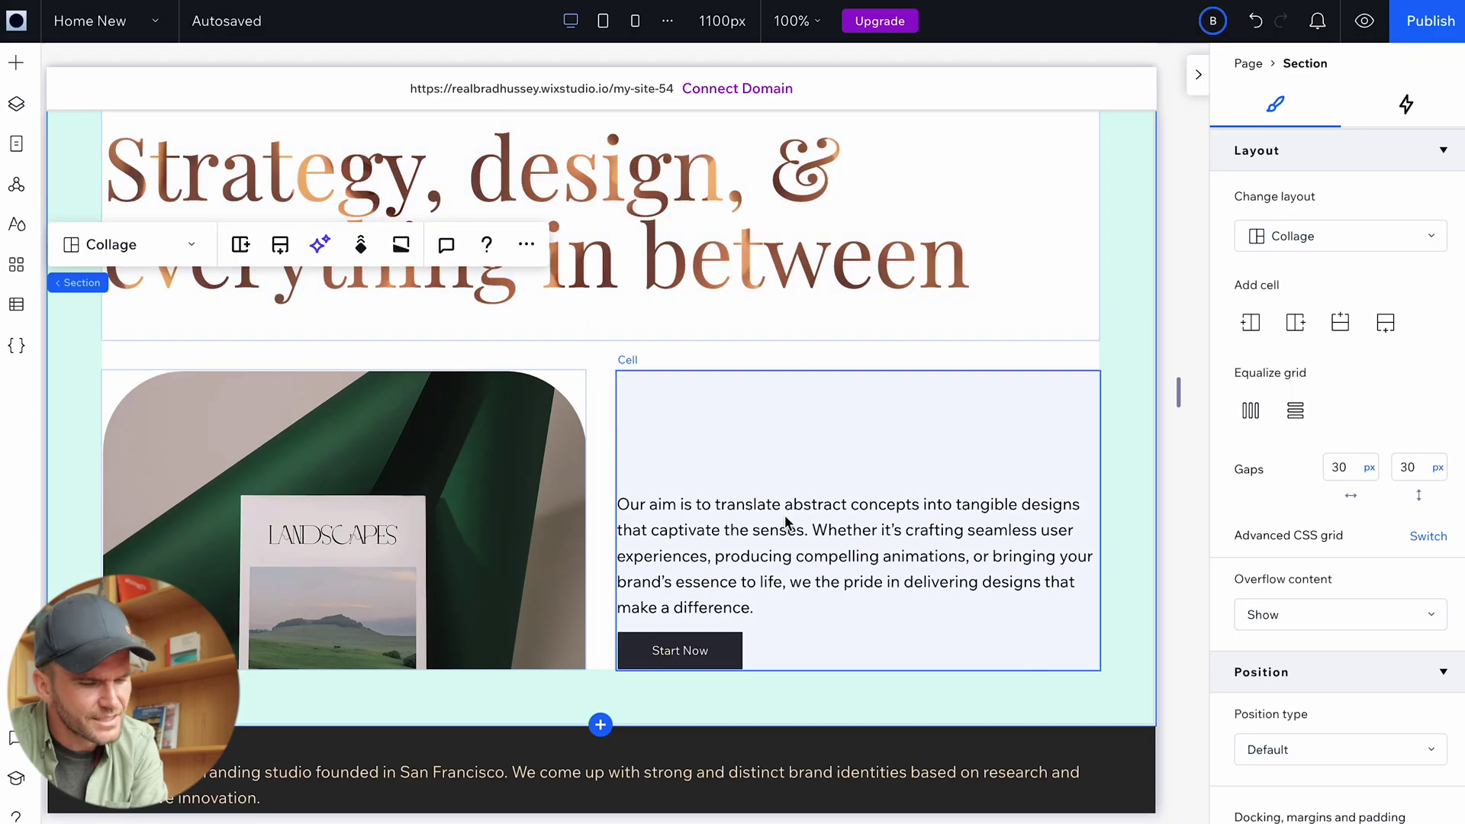
Align the stack holding the paragraph and "Start Now" button to the top of its cell.
left_click(785, 517)
left_click(786, 517)
scroll(1328, 307, "up", 5)
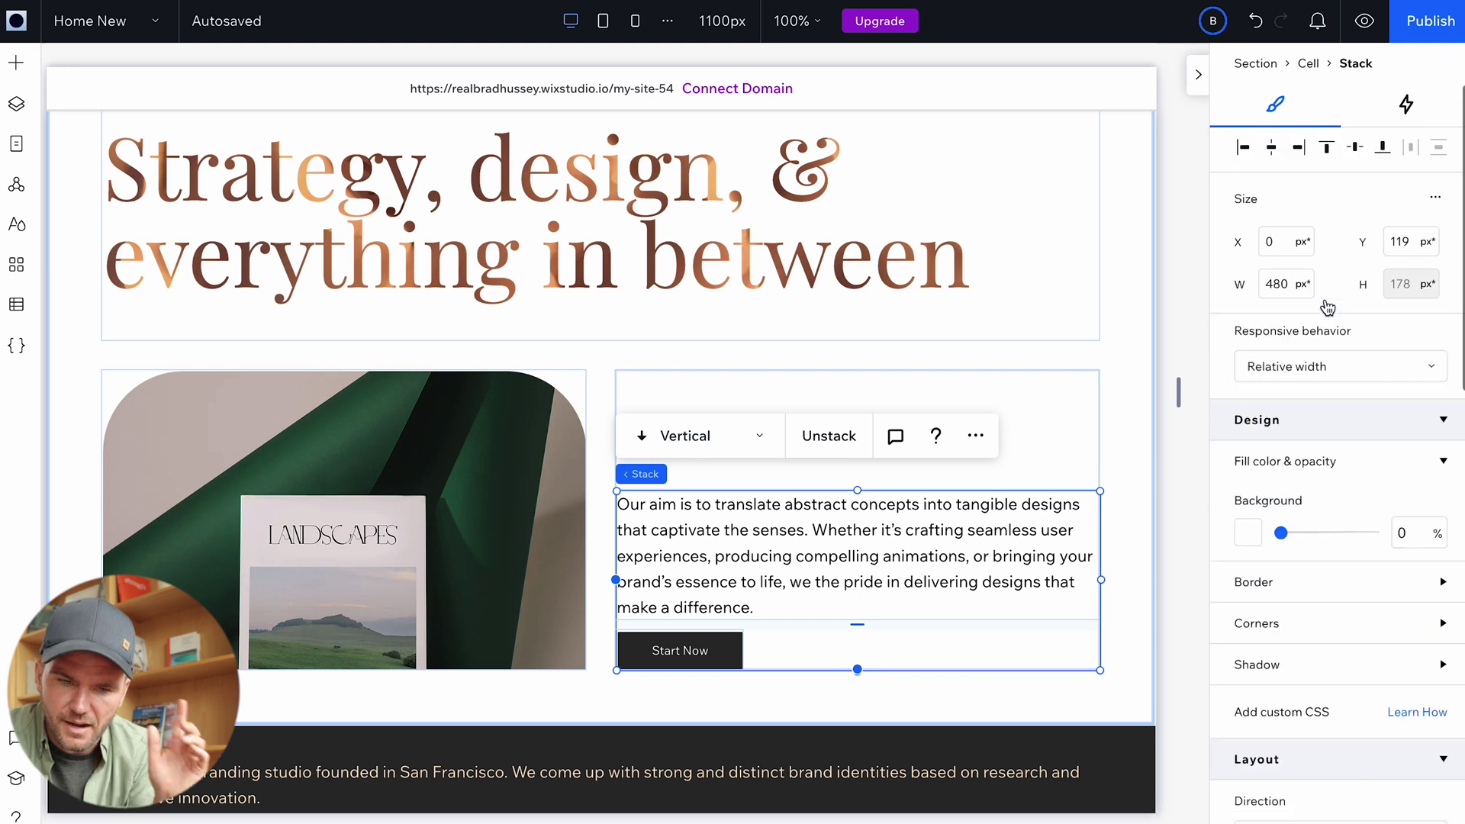
left_click(1327, 150)
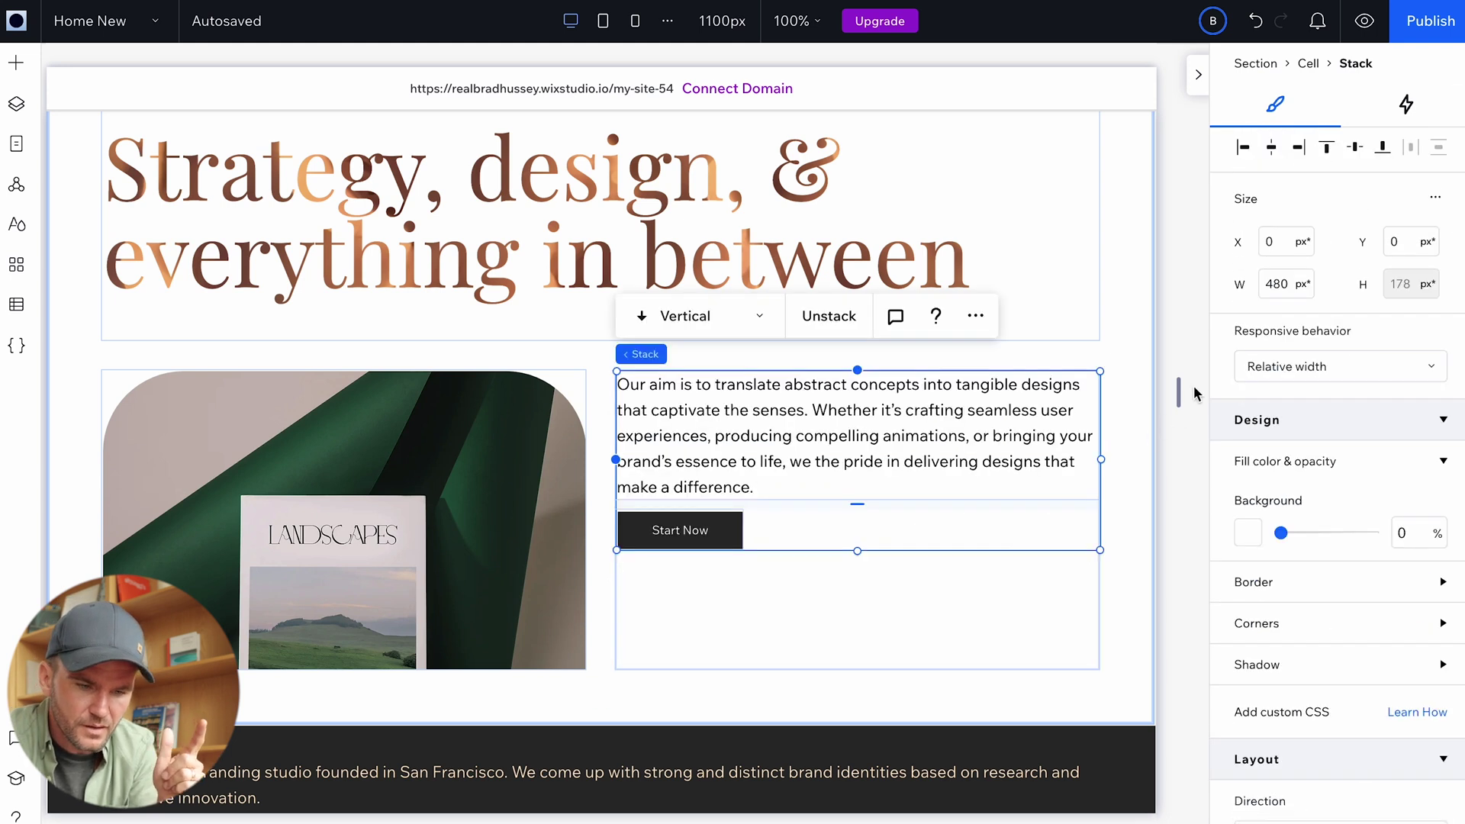
left_click(1180, 264)
scroll(1180, 264, "up", 5)
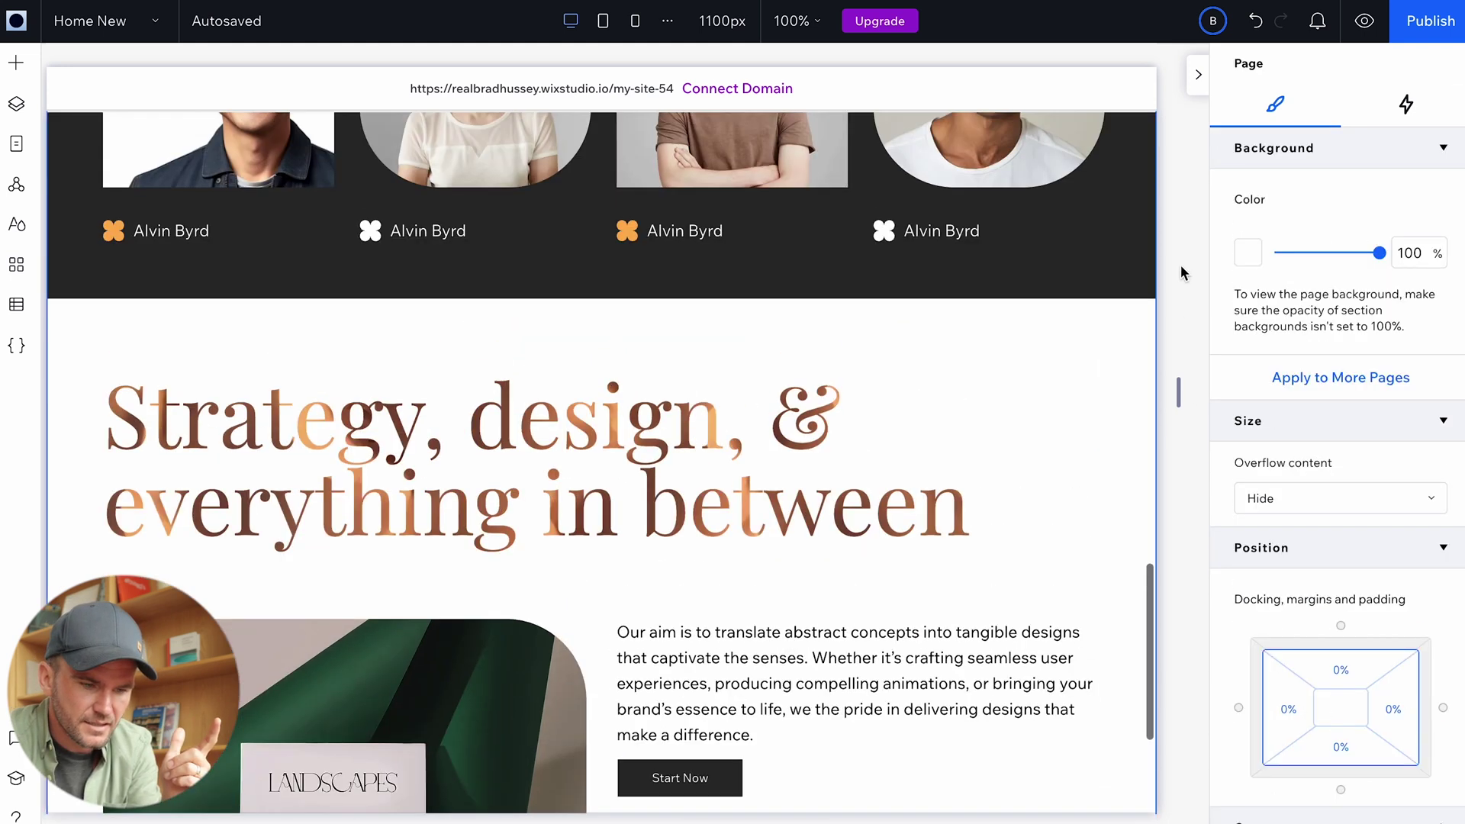
Preview the page, widen the desktop view to 1342 px, and examine the layout down to the magazine image section.
left_click(1362, 22)
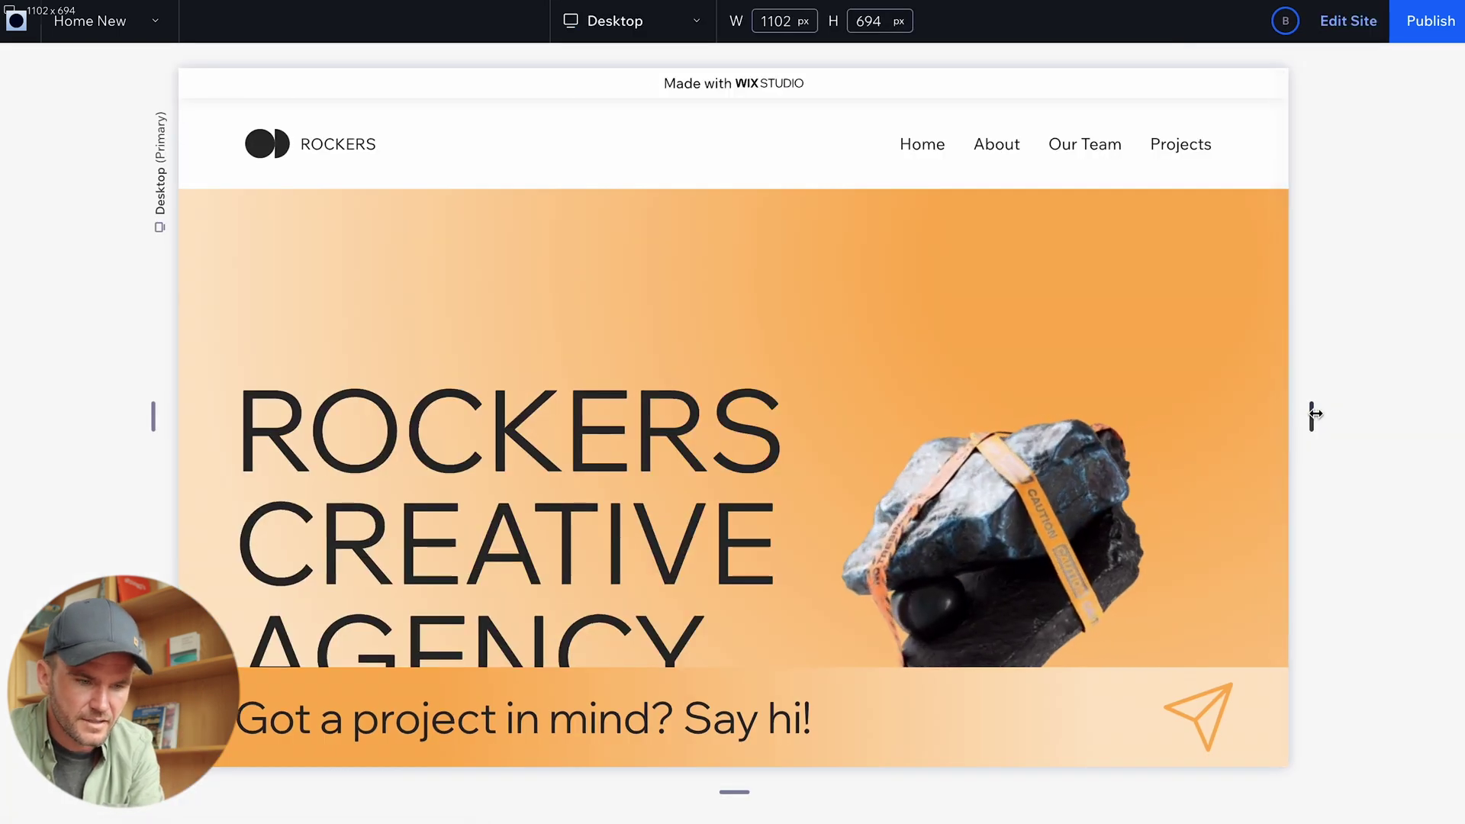
left_click_drag(1311, 416, 1434, 429)
scroll(1368, 373, "down", 10)
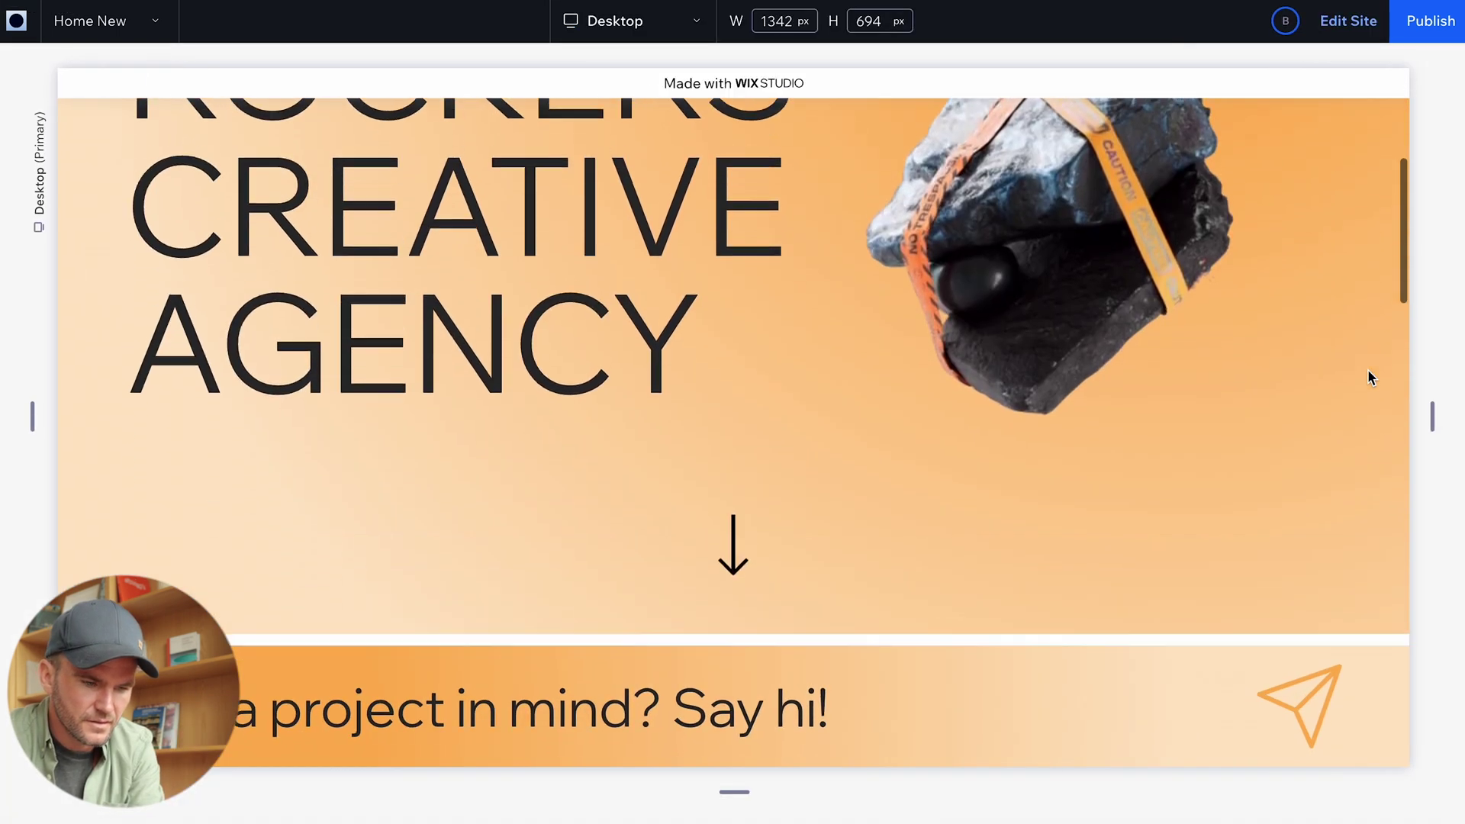
scroll(1370, 377, "down", 10)
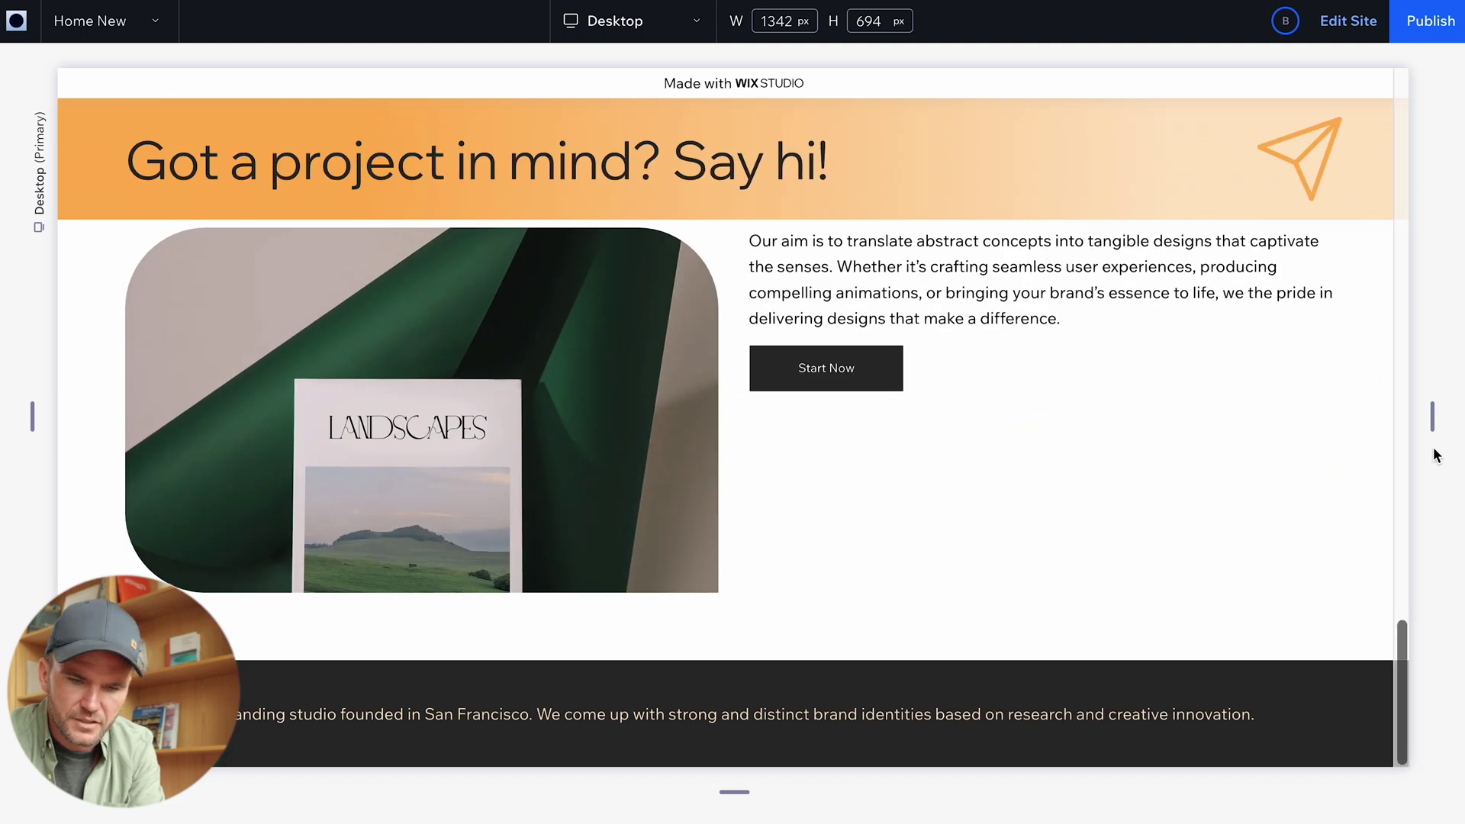
Narrow the preview to a 751 px tablet width and a 473 px mobile width, examining the page layout at each size.
left_click_drag(1432, 416, 1120, 382)
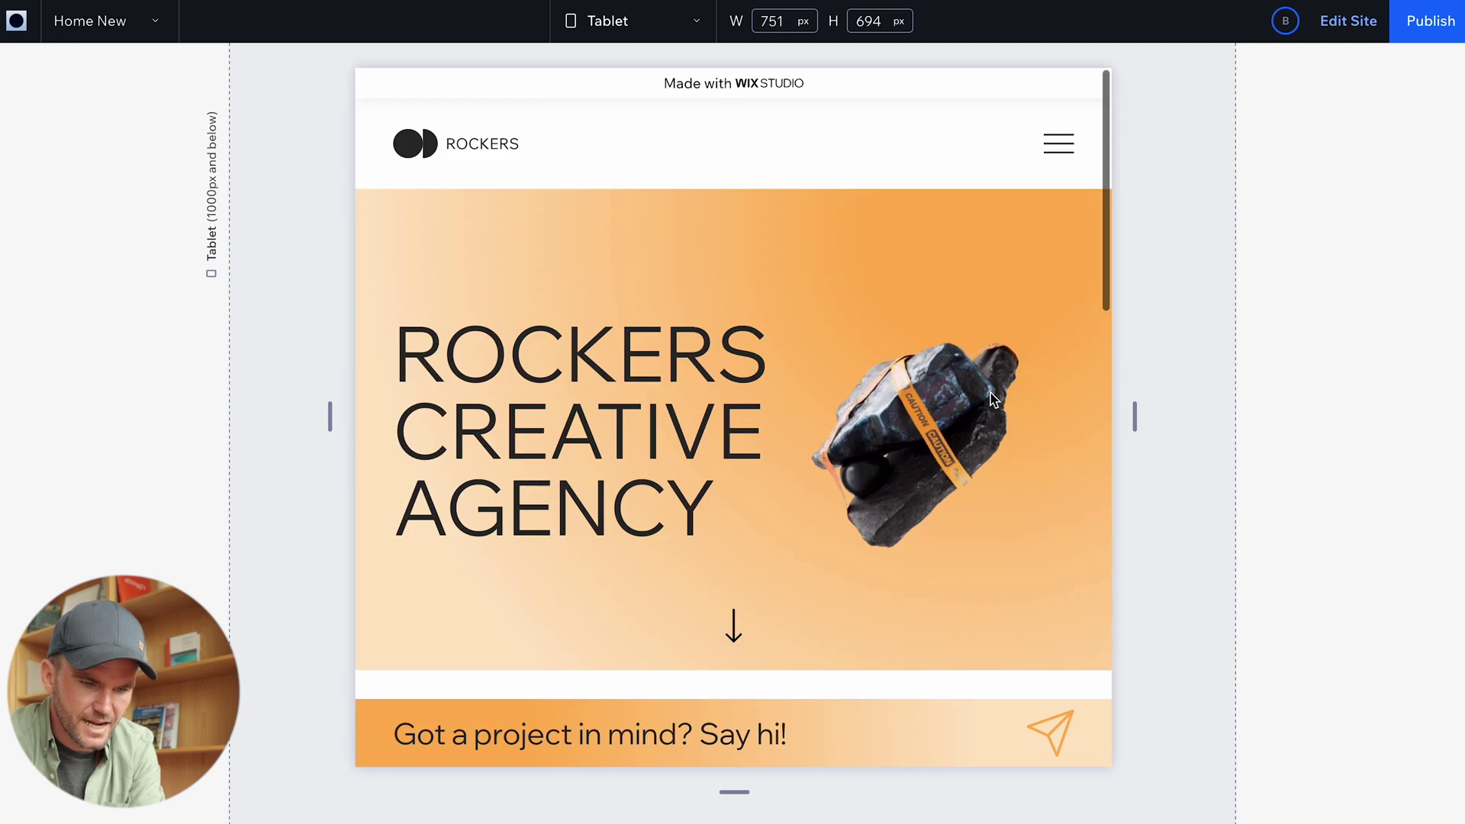
scroll(876, 424, "down", 1)
scroll(875, 423, "down", 10)
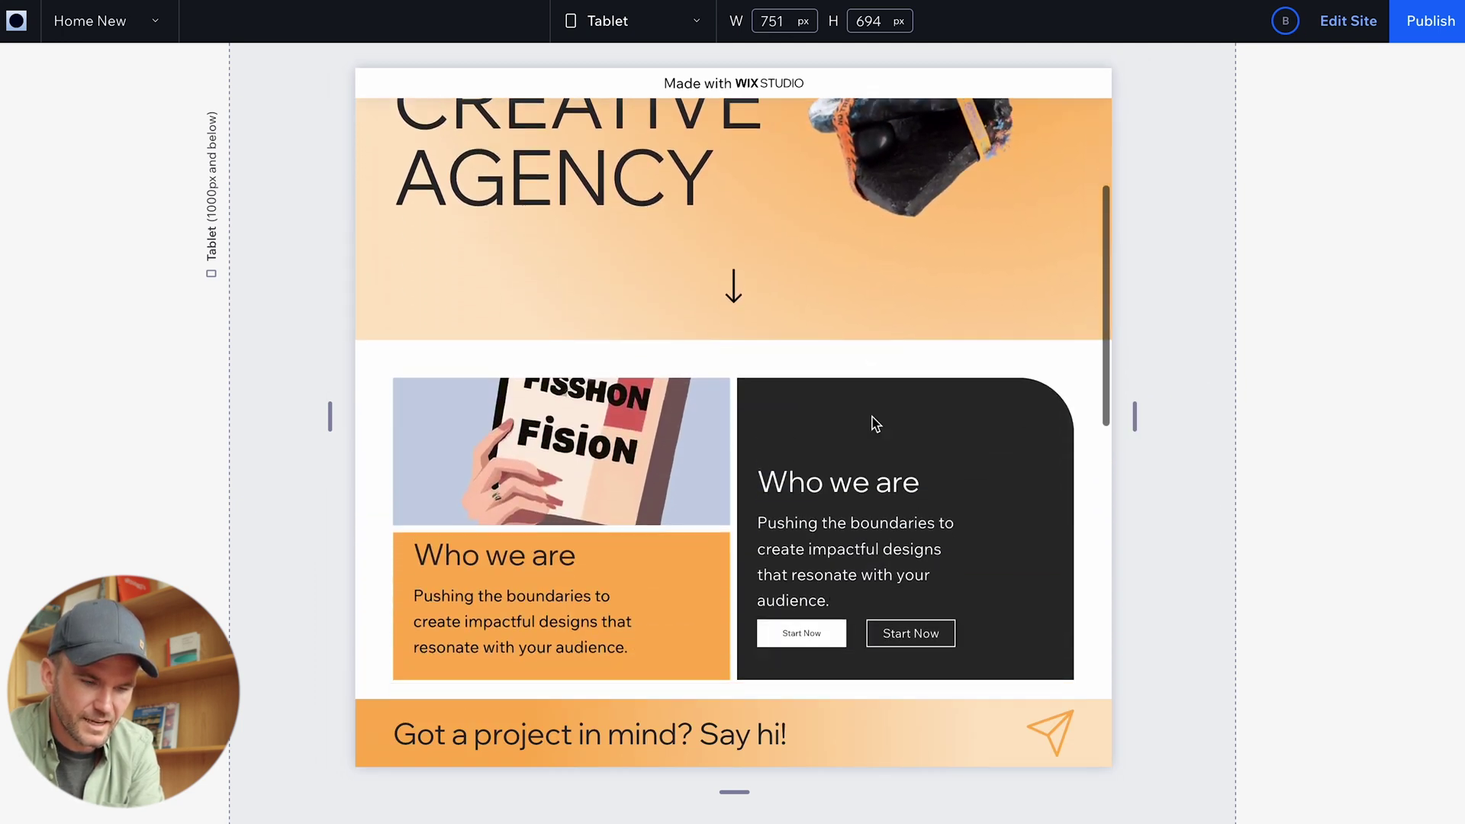
scroll(872, 417, "down", 1)
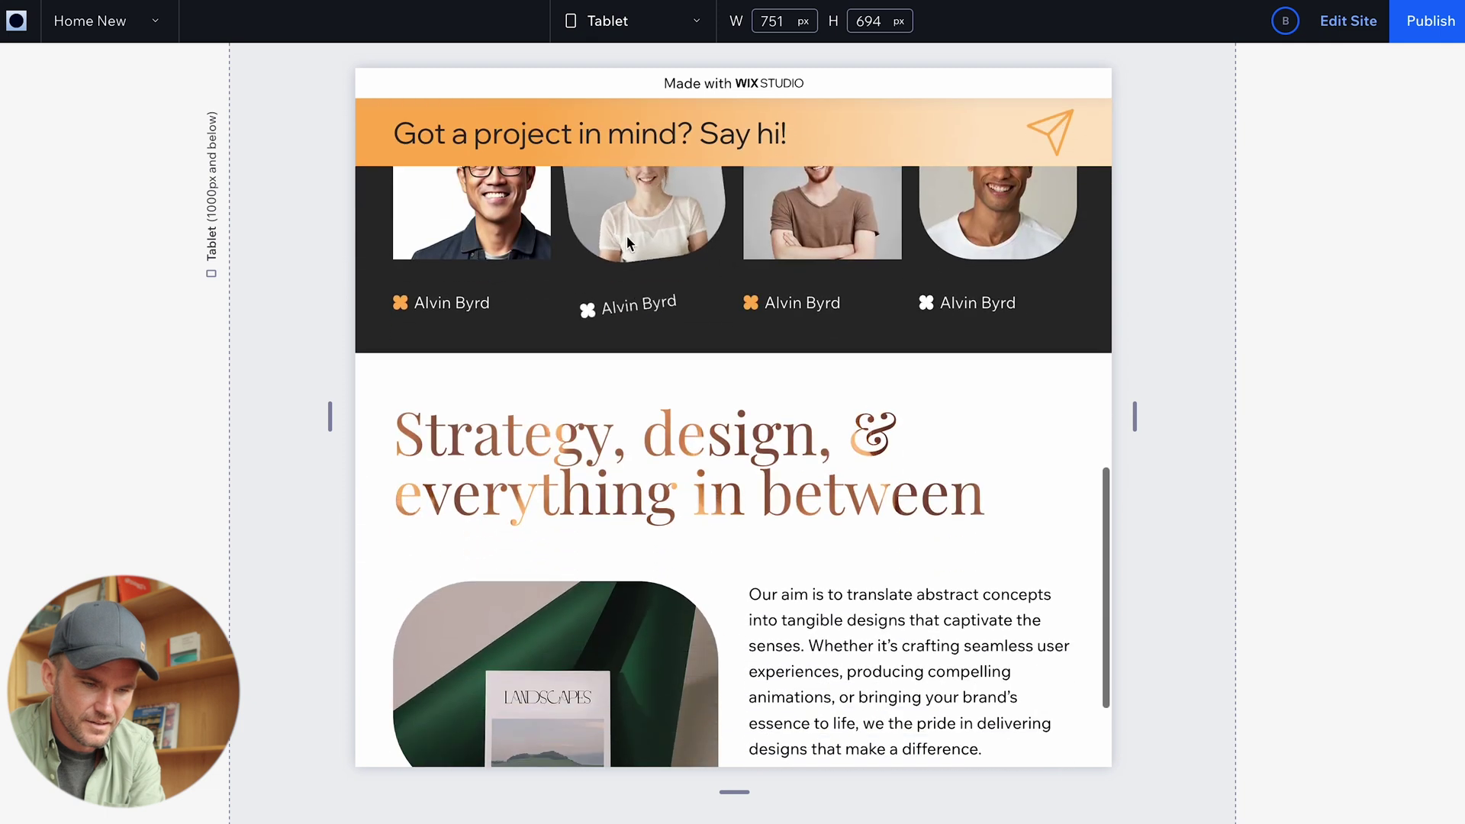
left_click_drag(1134, 416, 994, 416)
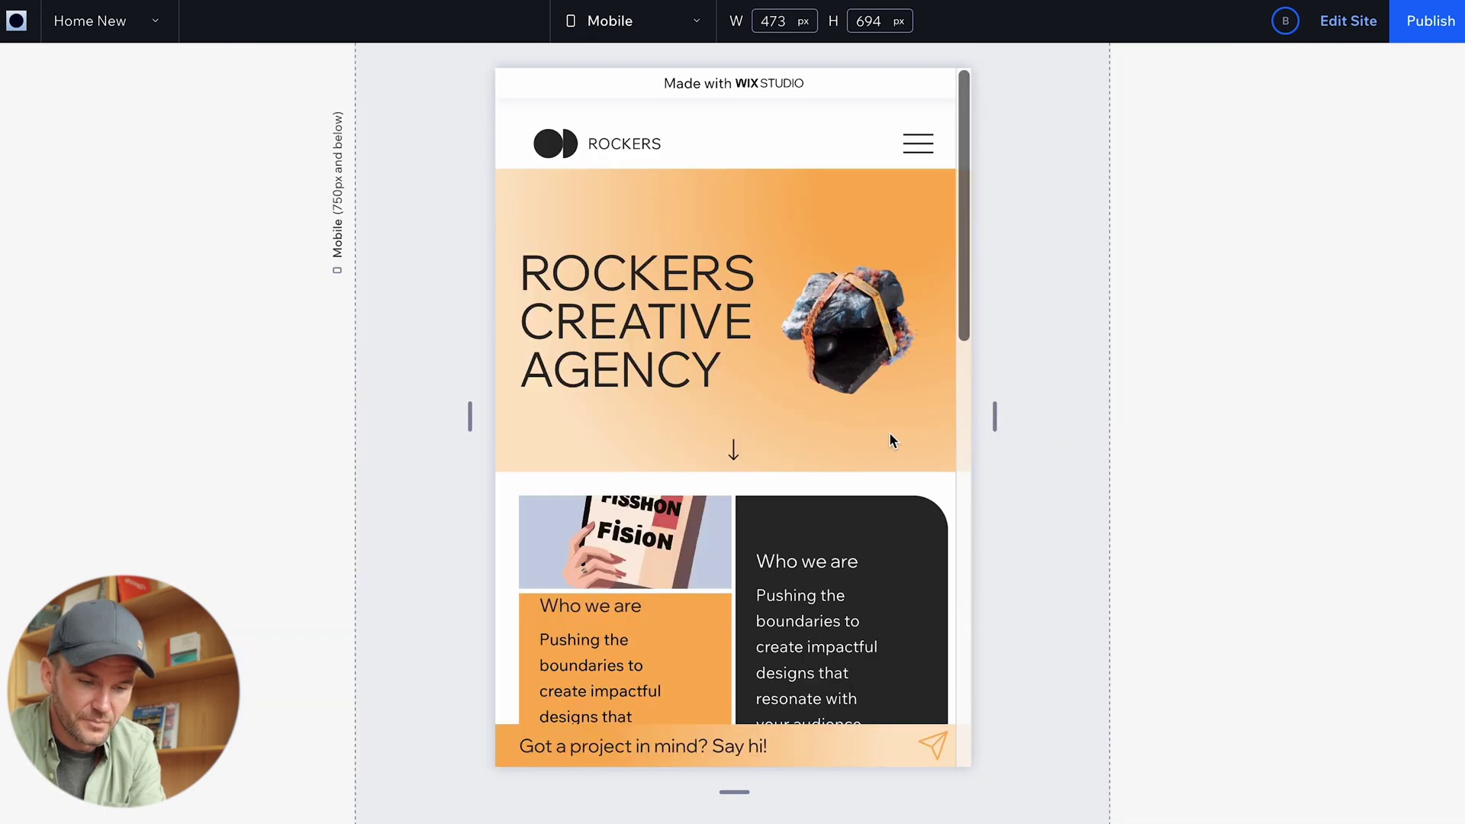
scroll(890, 434, "down", 2)
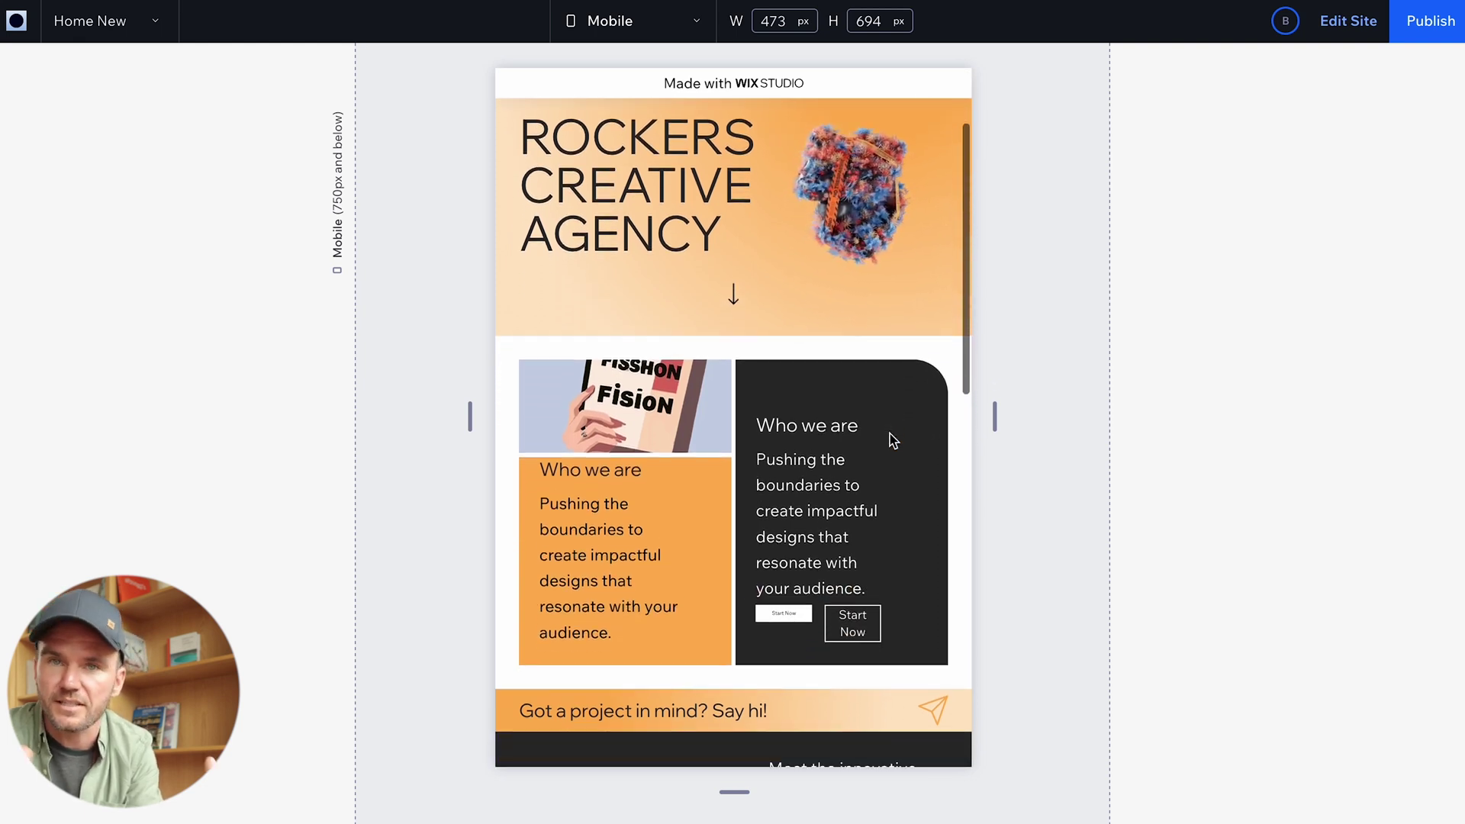